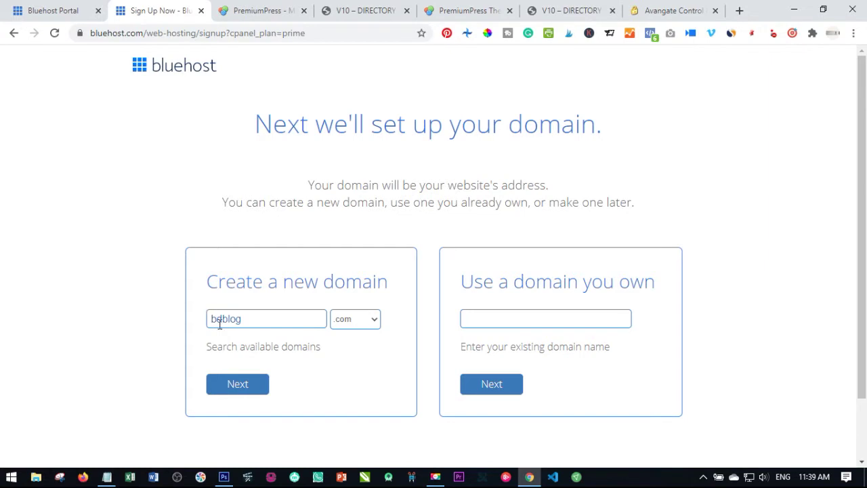
Check whether the domain bdblog.com is available for registration and look over the suggested alternatives
click(238, 385)
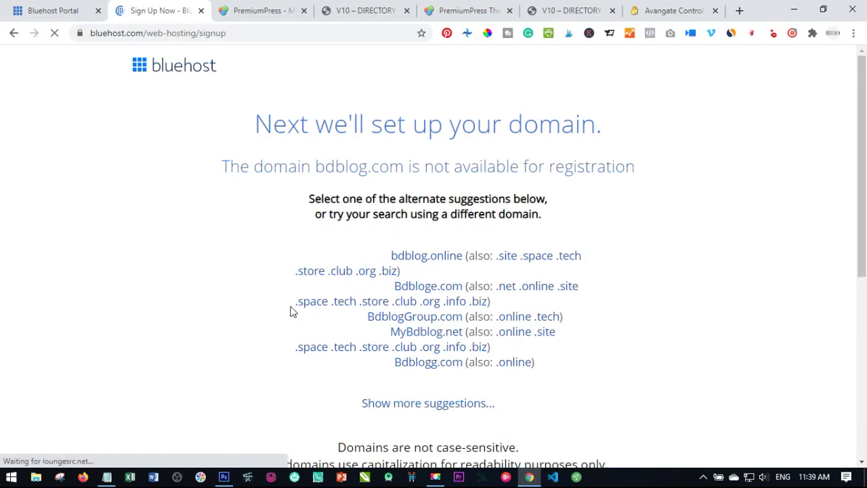
click(369, 285)
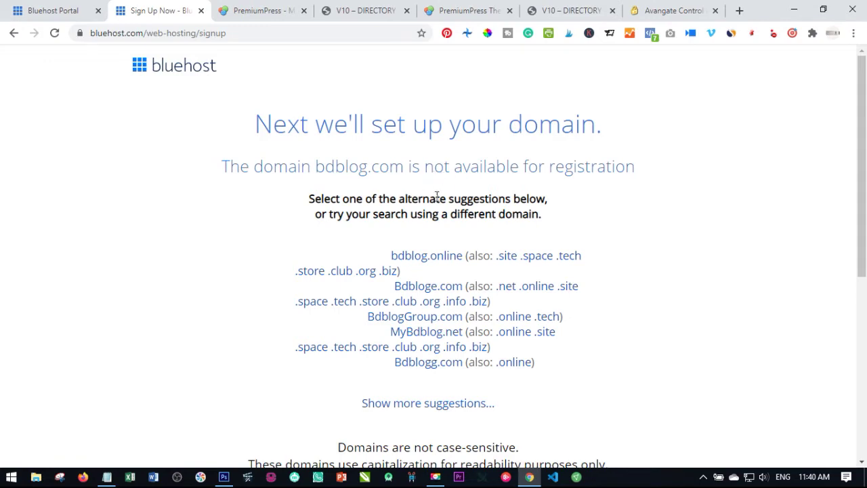
scroll(400, 303, down, 2)
scroll(400, 310, up, 2)
scroll(399, 310, down, 3)
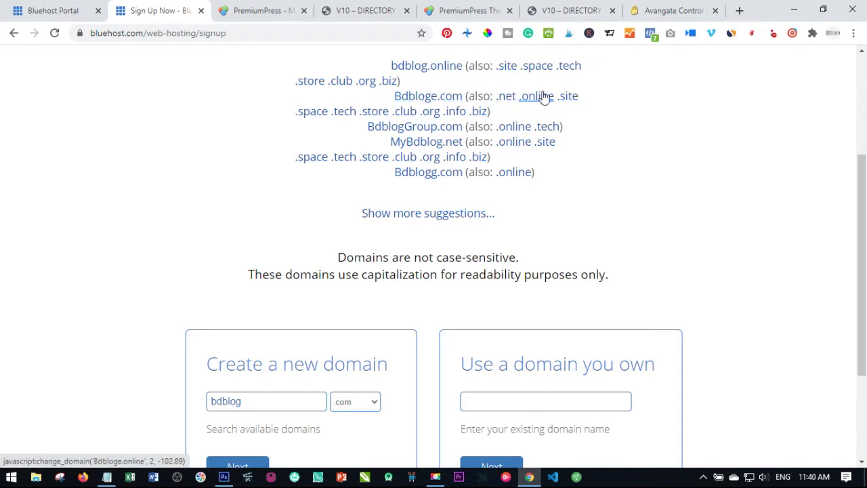
Change the new domain name to bdblog2 with the .com extension and submit it
scroll(462, 199, down, 3)
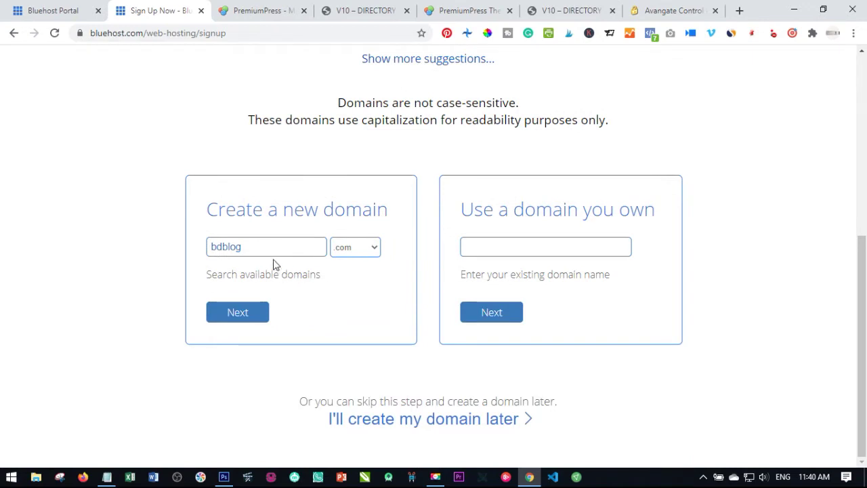
click(247, 248)
click(239, 312)
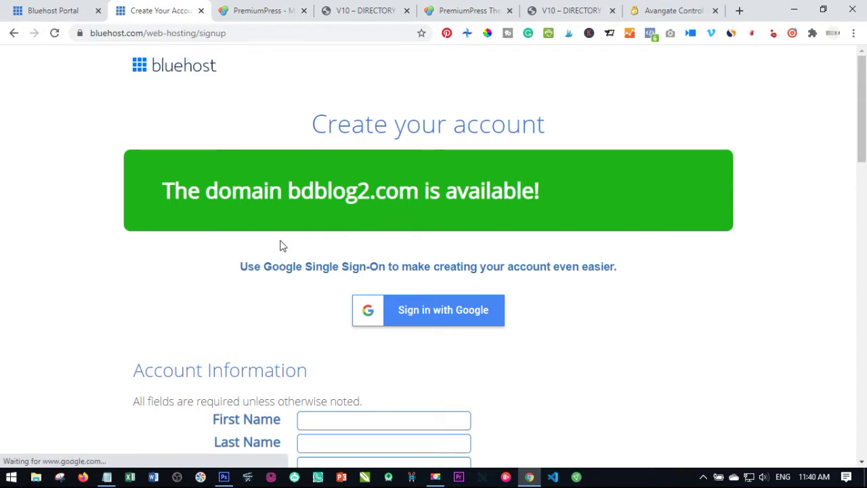
Select the Choice Plus 12 Month account plan at $8.95/mo. in the package information
scroll(282, 250, down, 5)
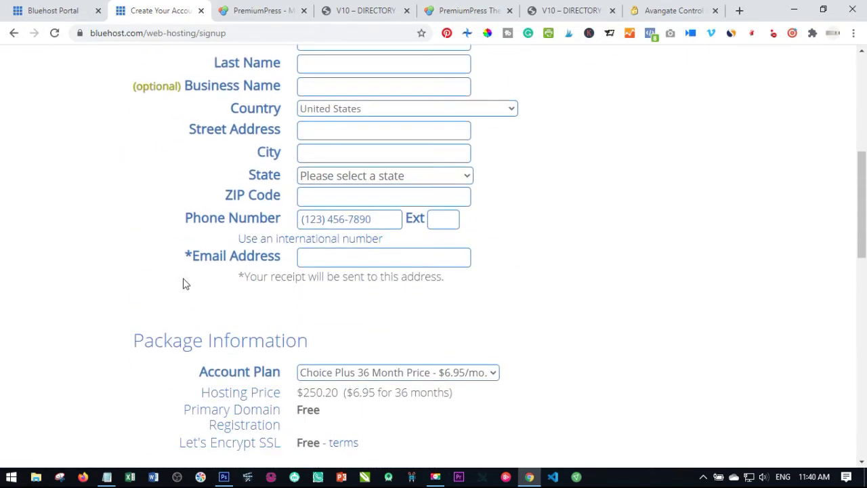
scroll(349, 117, up, 1)
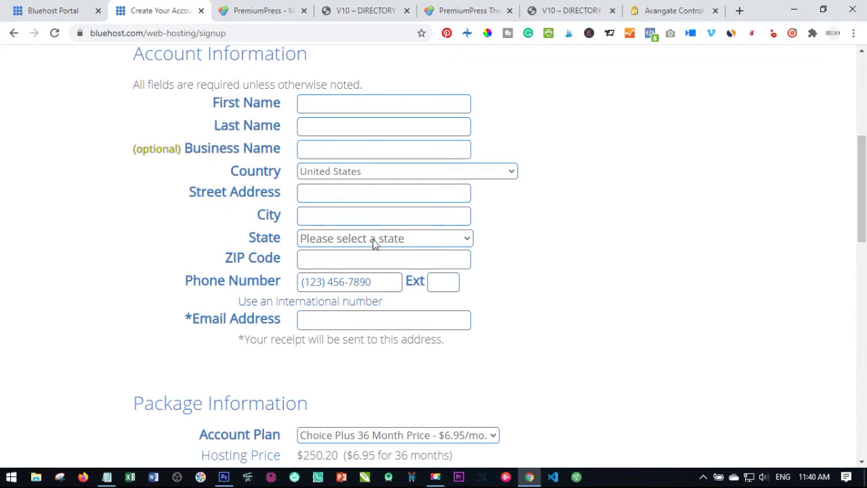
scroll(371, 244, up, 2)
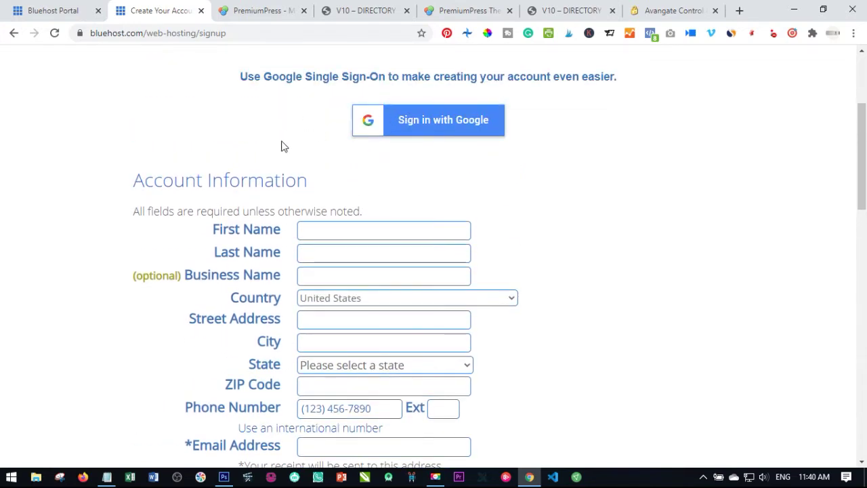
scroll(341, 271, down, 3)
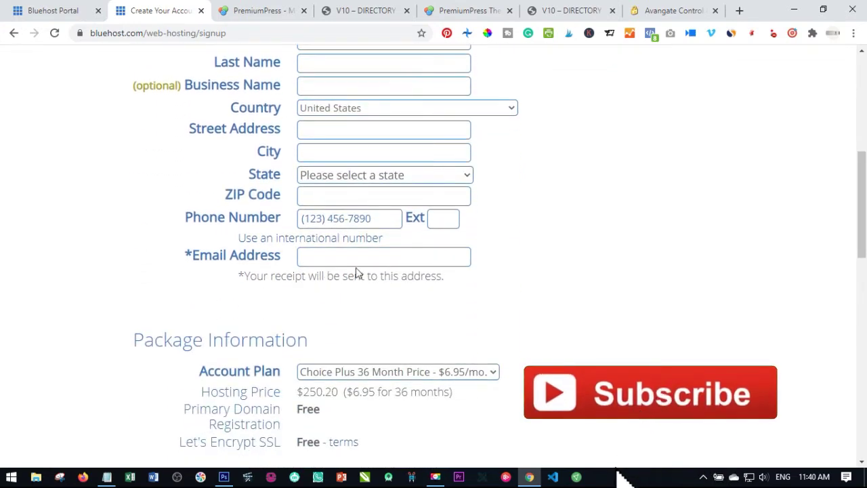
scroll(355, 257, down, 2)
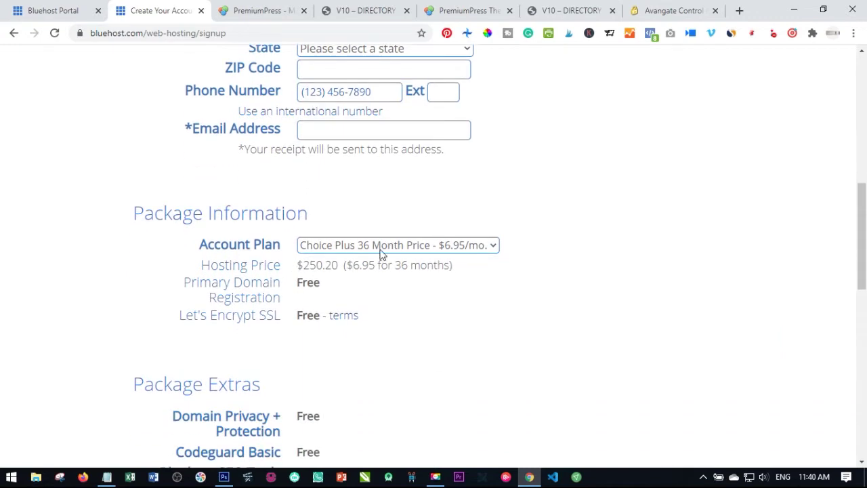
click(492, 247)
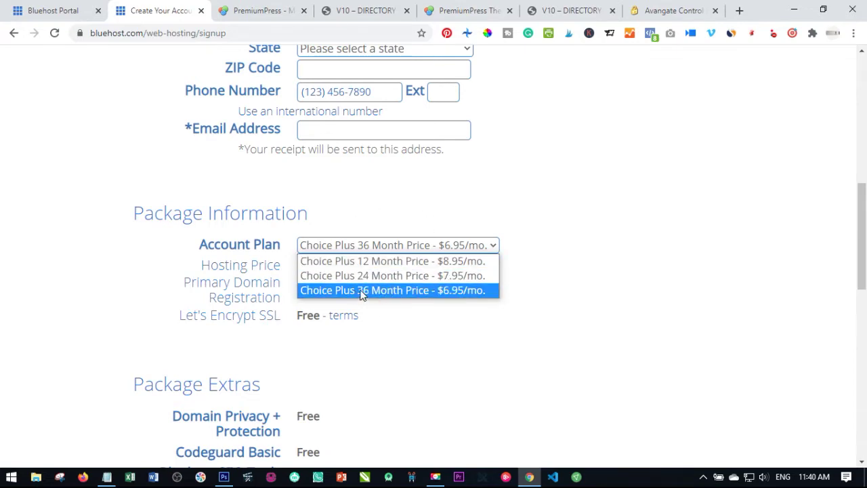
click(376, 262)
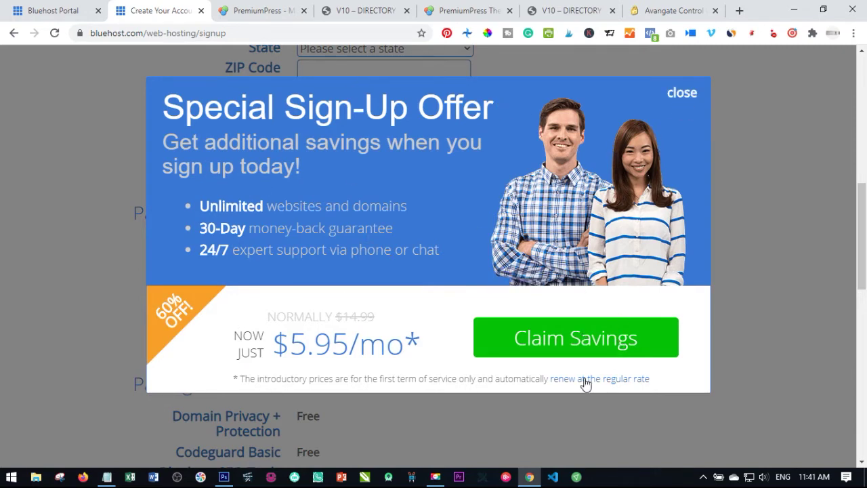
Claim the special sign-up savings and keep the Choice Plus 36 Month account plan at $5.95/mo
click(582, 343)
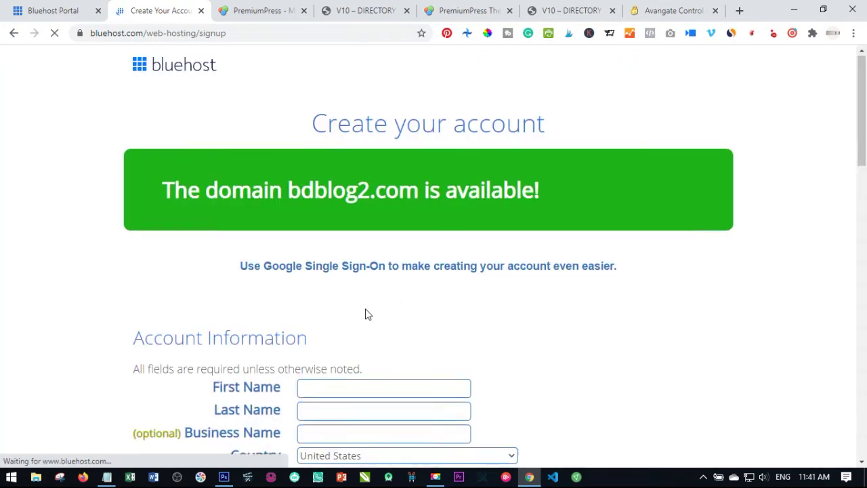
scroll(366, 314, down, 6)
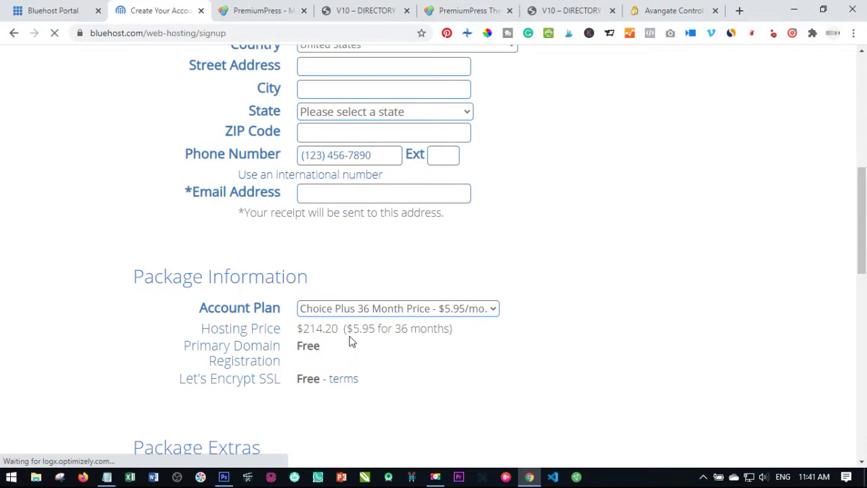
click(411, 309)
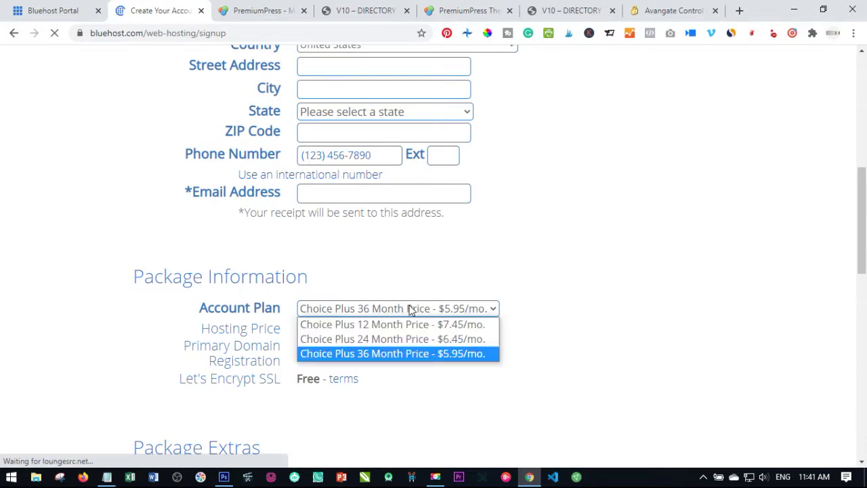
click(370, 353)
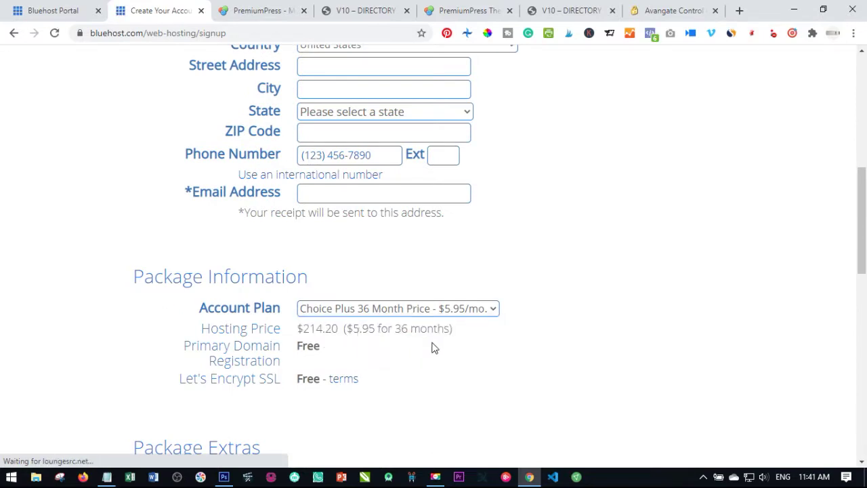
scroll(434, 349, down, 3)
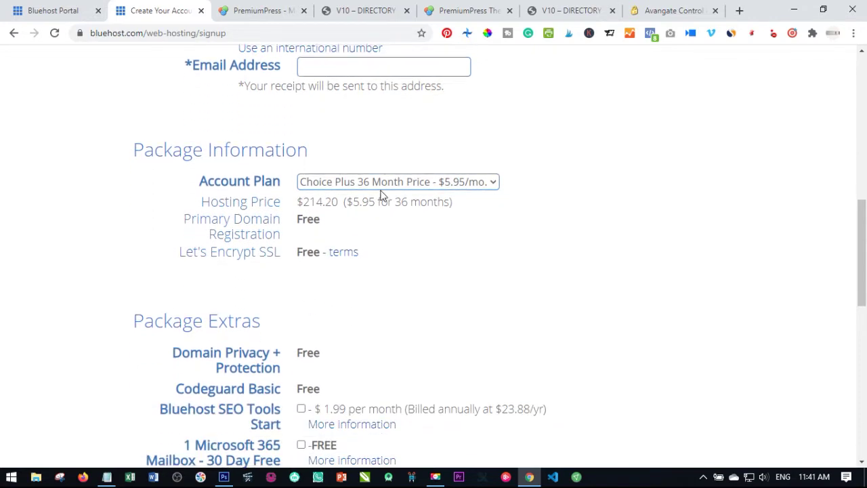
click(383, 183)
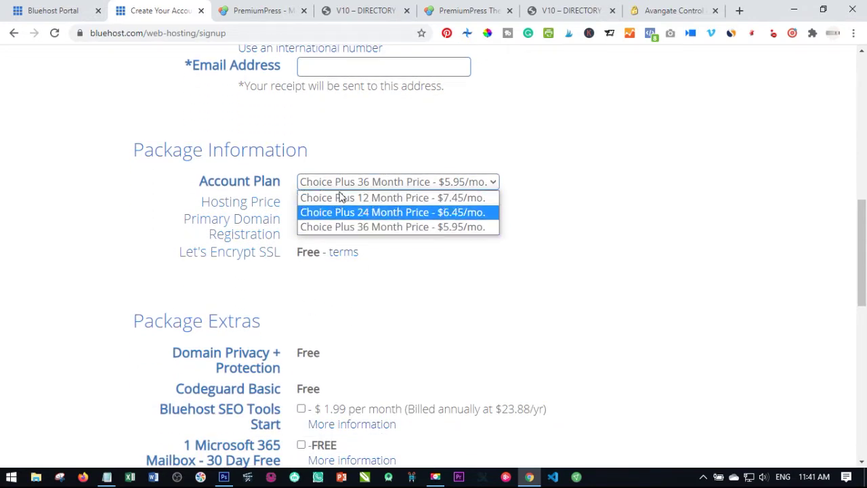
click(418, 275)
Remove the SiteLock Security - Essential add-on from the package extras
scroll(337, 234, down, 1)
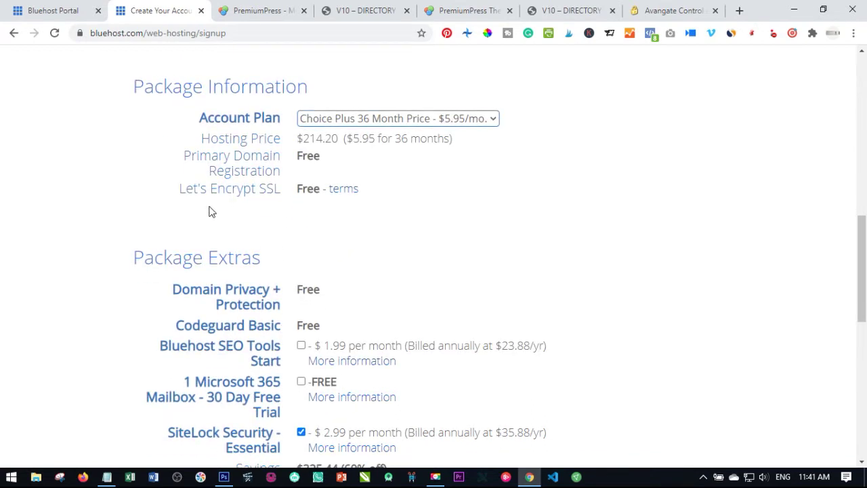
scroll(330, 238, down, 1)
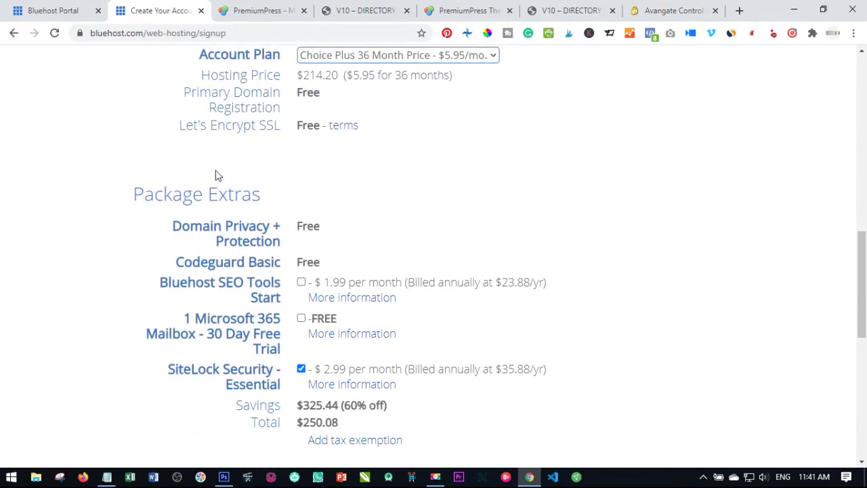
scroll(321, 180, down, 1)
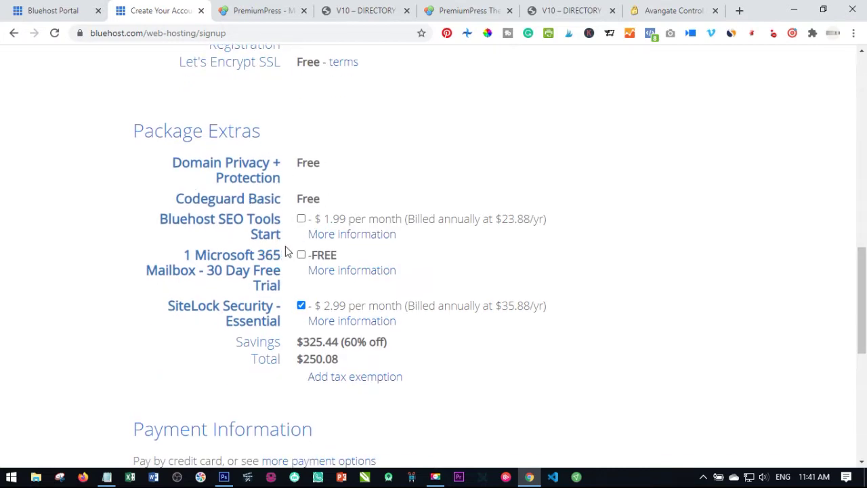
scroll(299, 250, down, 1)
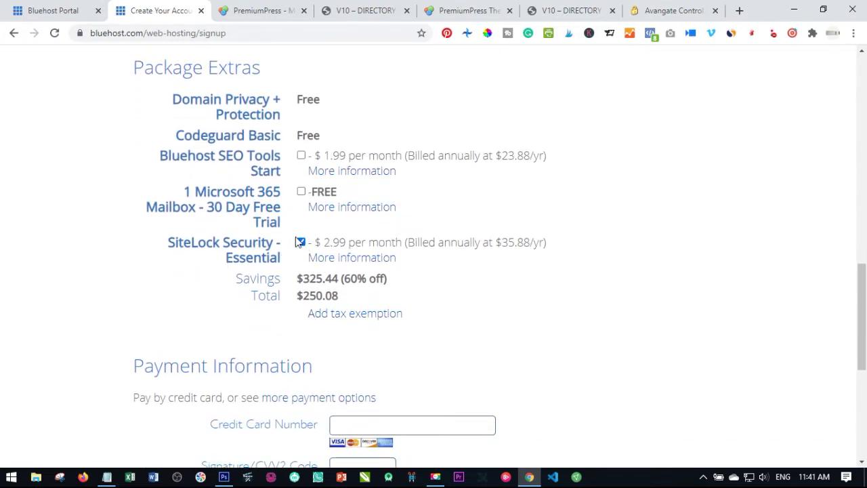
click(301, 243)
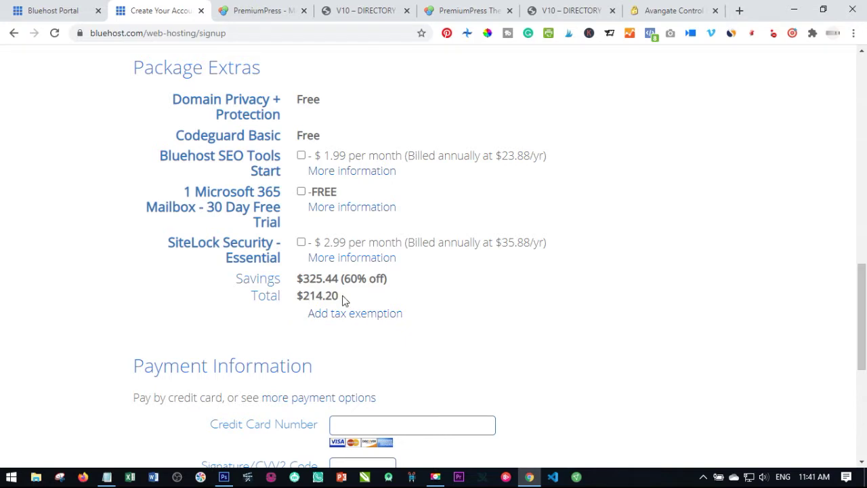
Set the account plan to Choice Plus 12 Month Price - $7.45/mo
scroll(477, 217, up, 4)
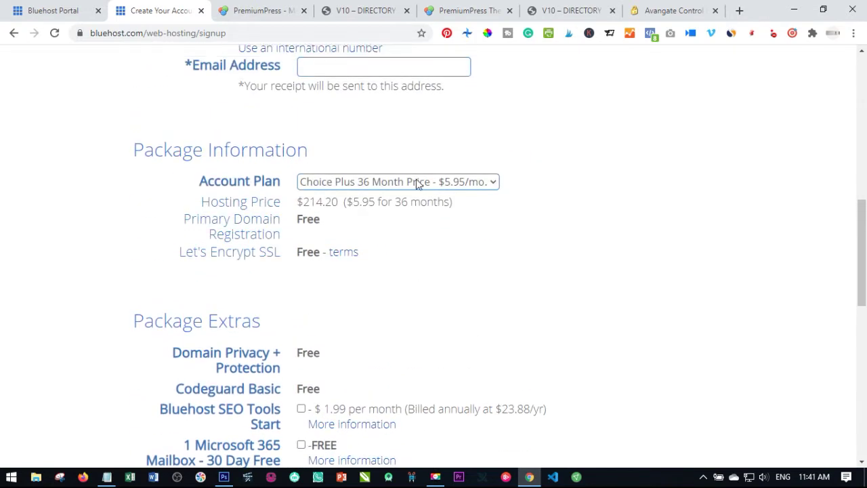
click(418, 182)
click(371, 198)
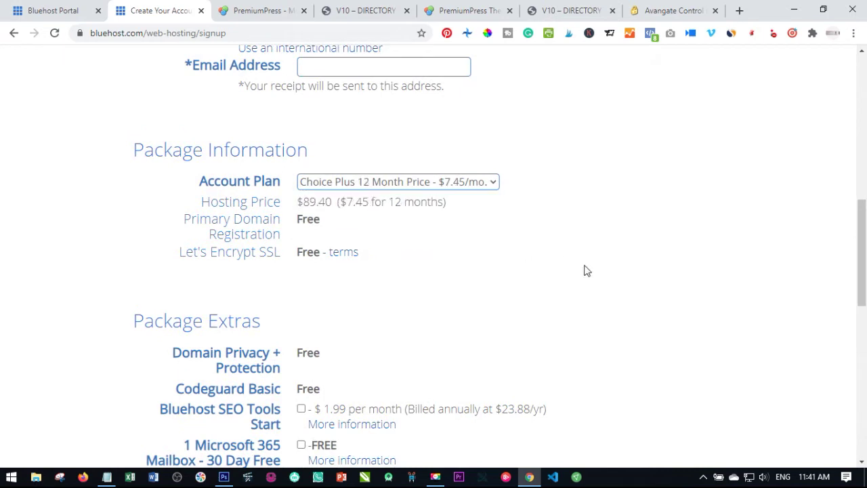
Reveal the additional payment options and review the credit card and PayPal choices and the terms below them
scroll(400, 275, down, 5)
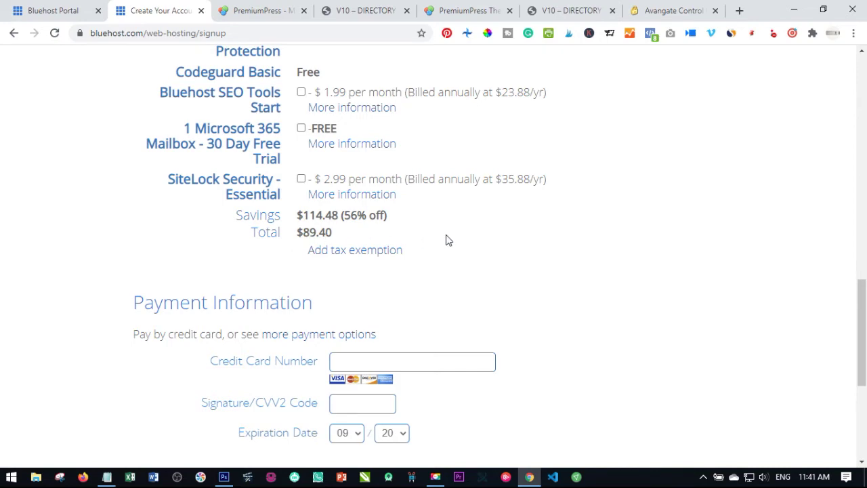
scroll(372, 181, down, 4)
scroll(353, 230, up, 2)
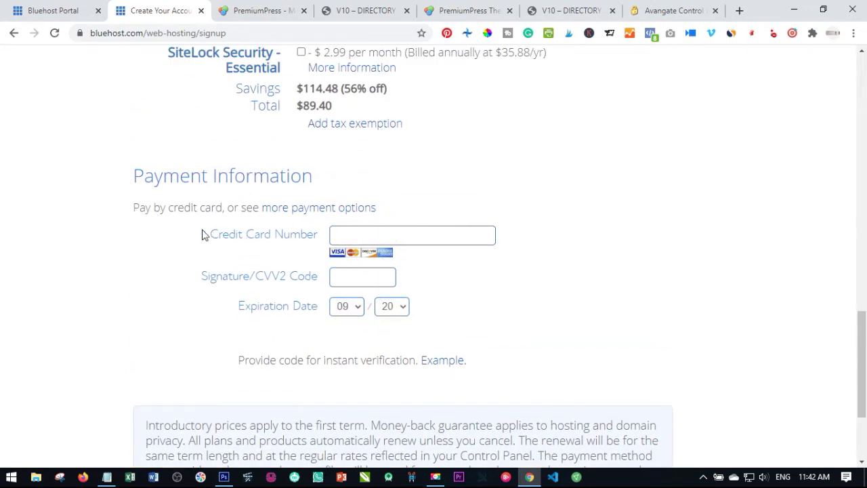
click(294, 212)
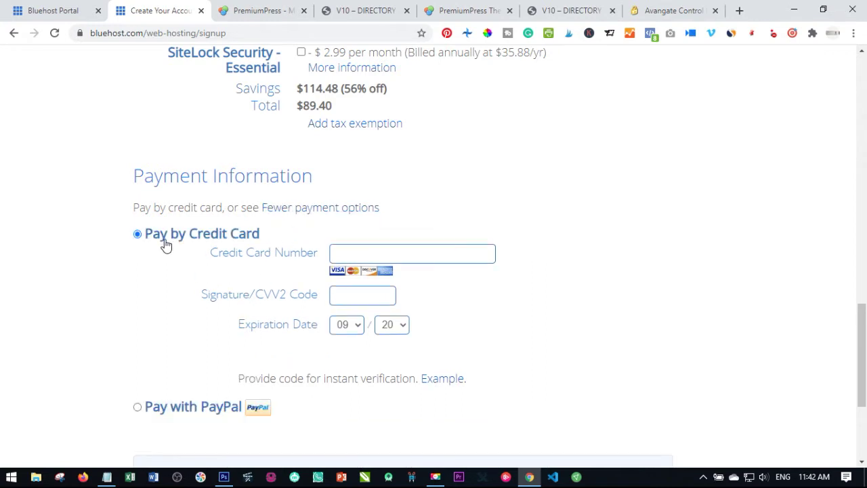
scroll(204, 271, down, 1)
scroll(204, 273, down, 1)
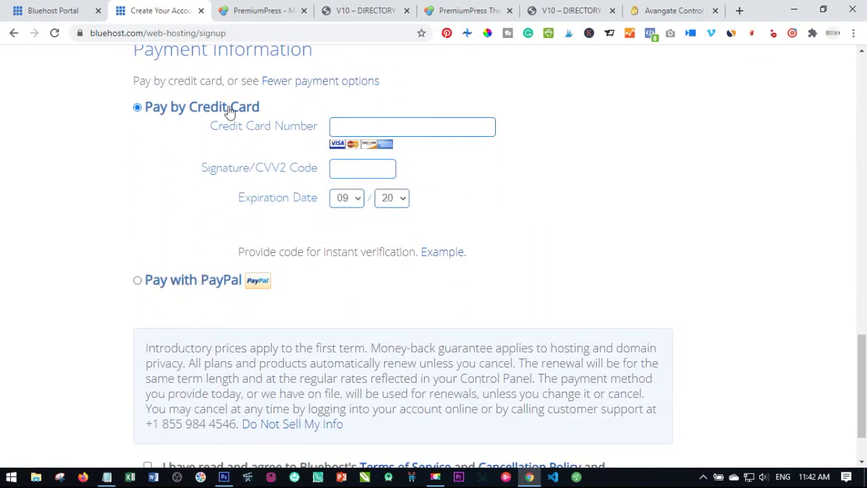
scroll(179, 271, down, 1)
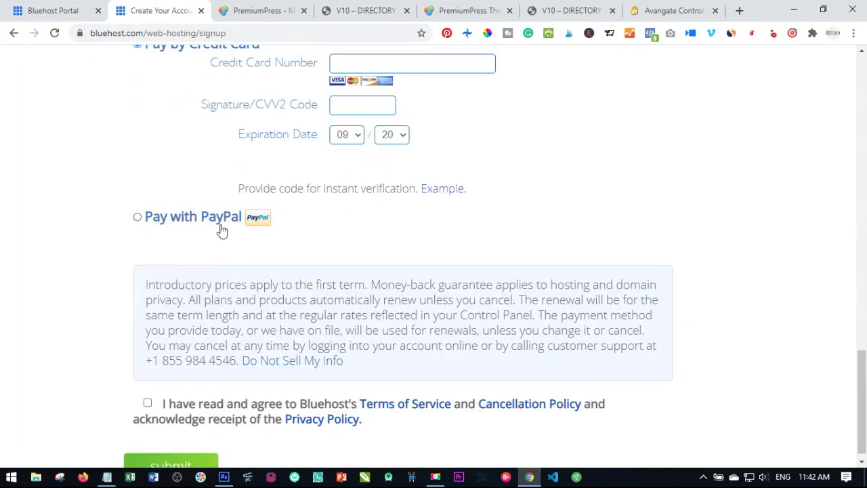
scroll(180, 319, up, 2)
scroll(180, 291, down, 2)
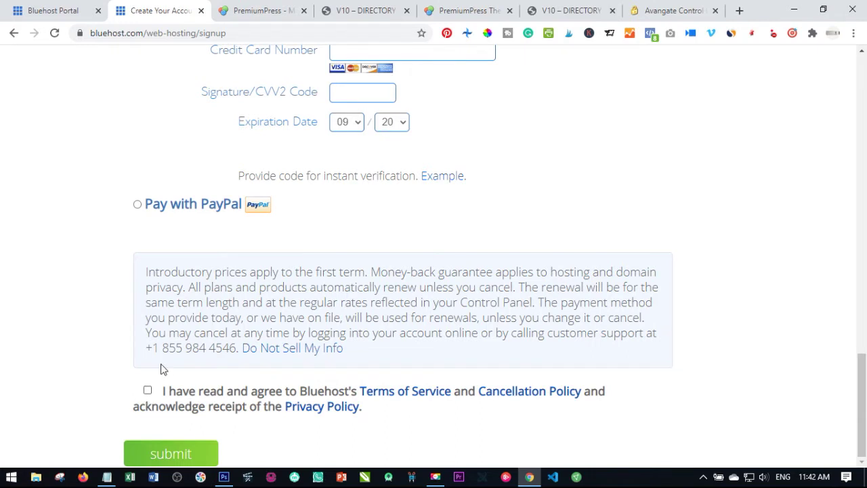
scroll(303, 141, up, 2)
scroll(326, 230, down, 2)
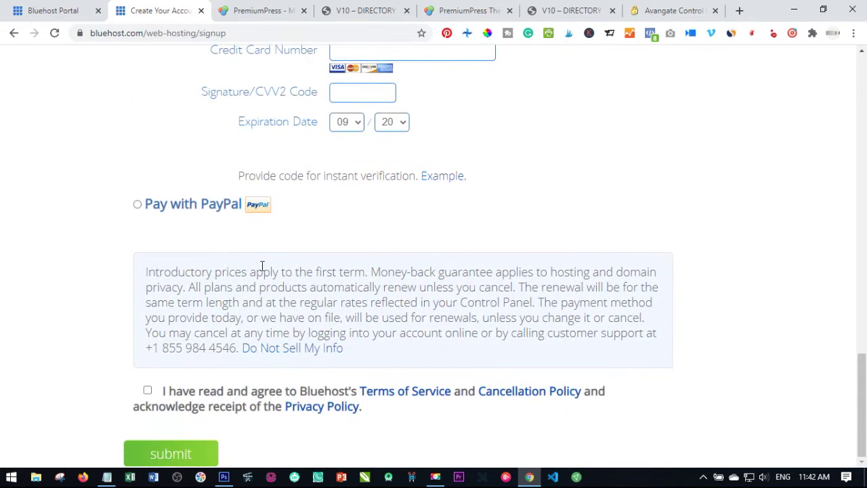
Agree to the Terms of Service, Cancellation Policy and Privacy Policy and submit the sign-up form
click(147, 391)
click(178, 453)
scroll(381, 279, up, 3)
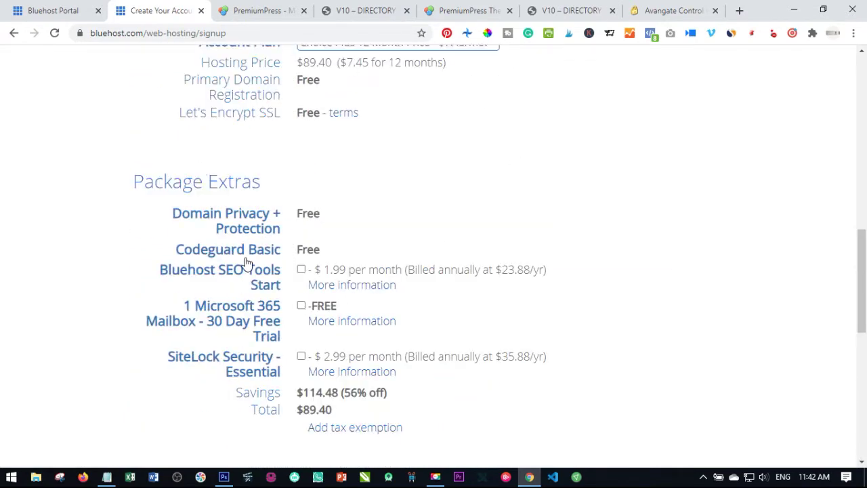
scroll(287, 300, up, 3)
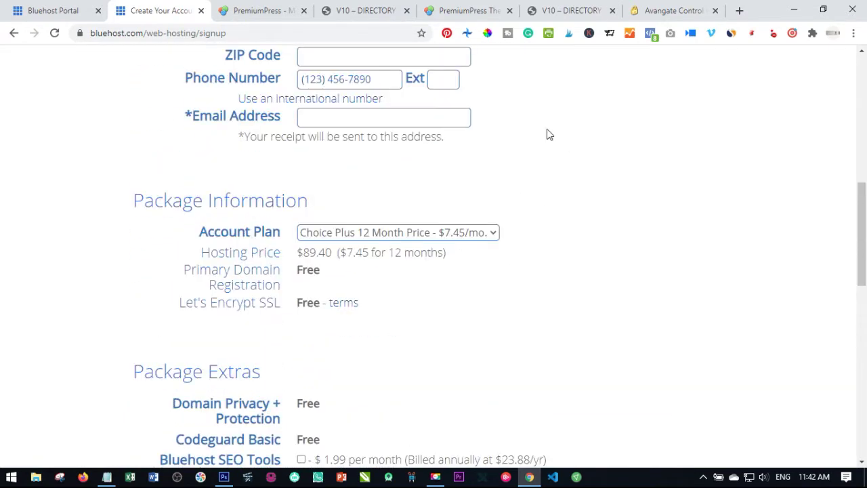
scroll(343, 239, up, 3)
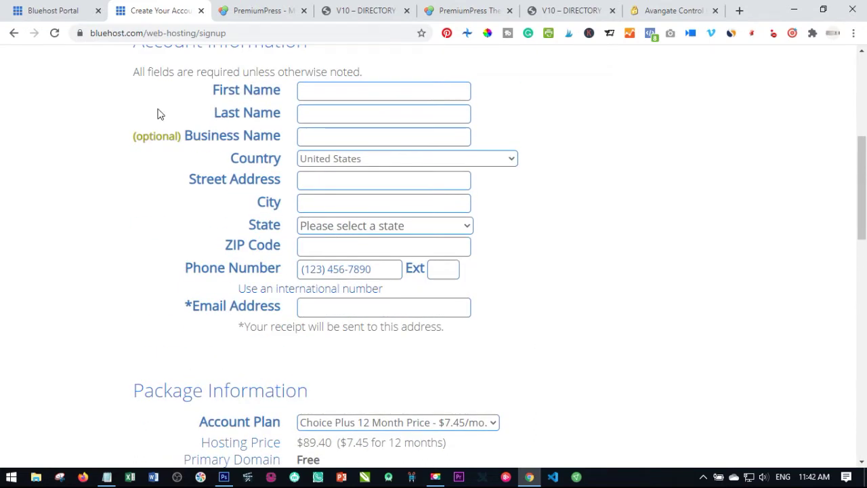
Switch to the Bluehost Portal and open the account's list of domains
scroll(121, 216, up, 3)
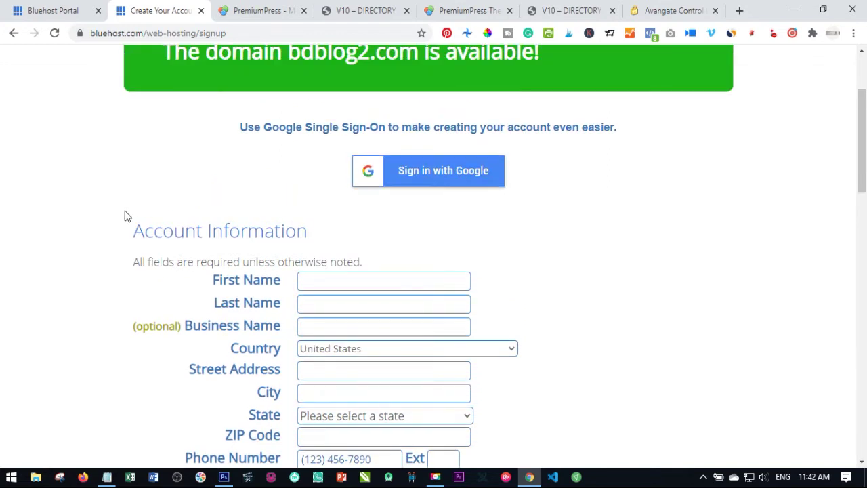
scroll(136, 176, up, 2)
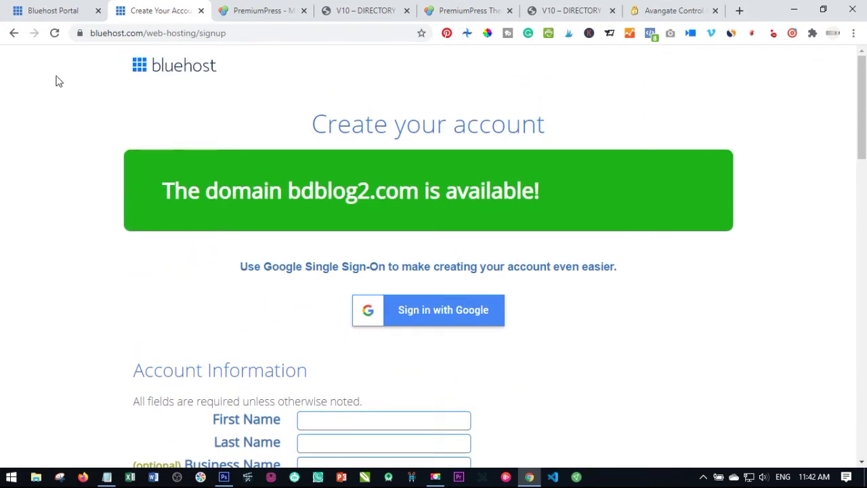
click(41, 6)
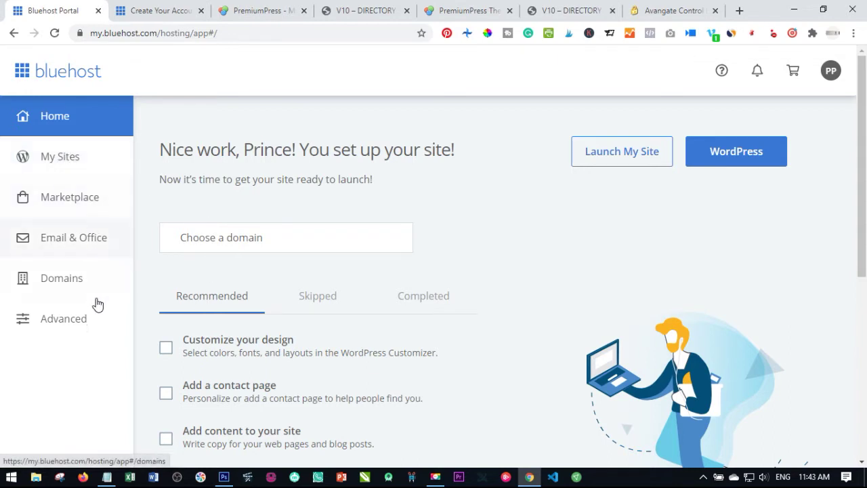
click(59, 279)
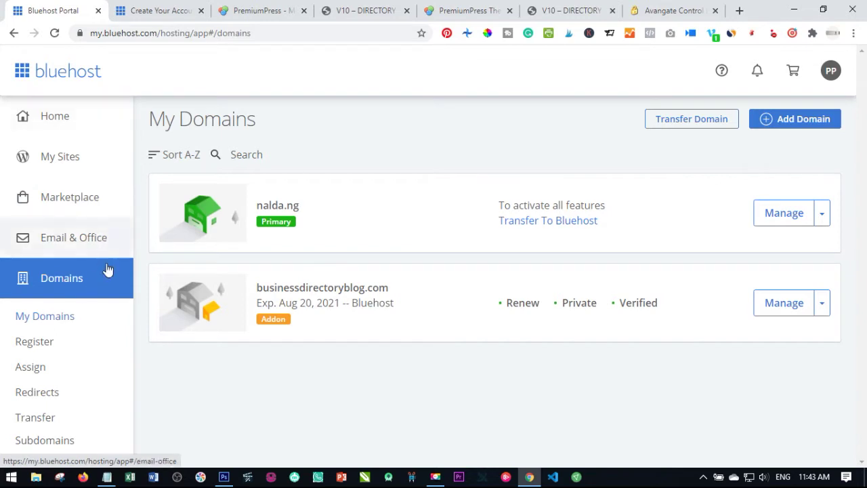
Examine the Assign Domain form and its option for a domain not already associated with the account, and return to My Domains
click(27, 367)
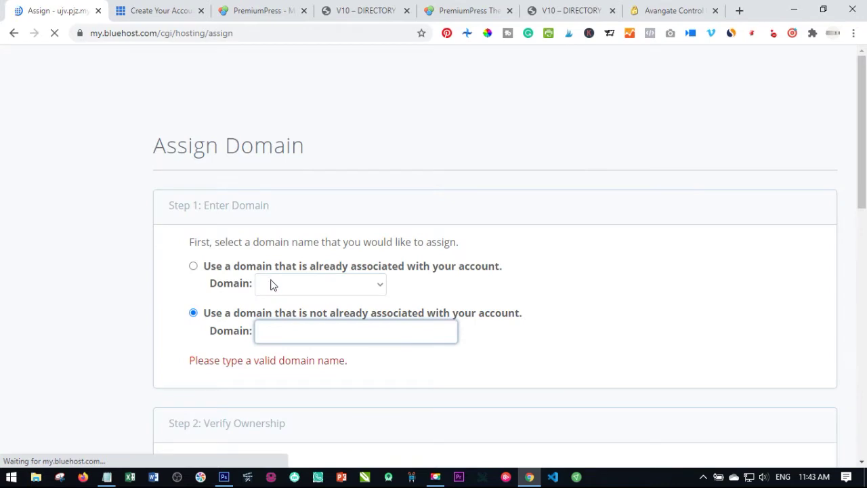
scroll(348, 329, down, 2)
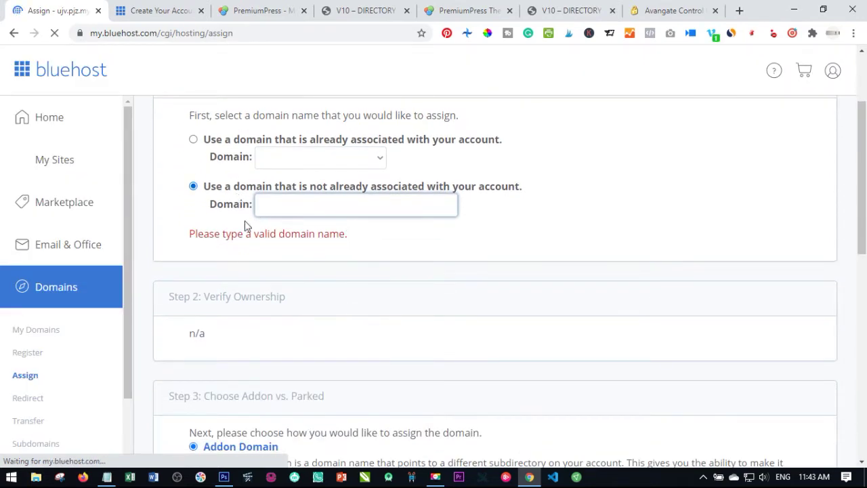
scroll(301, 286, up, 2)
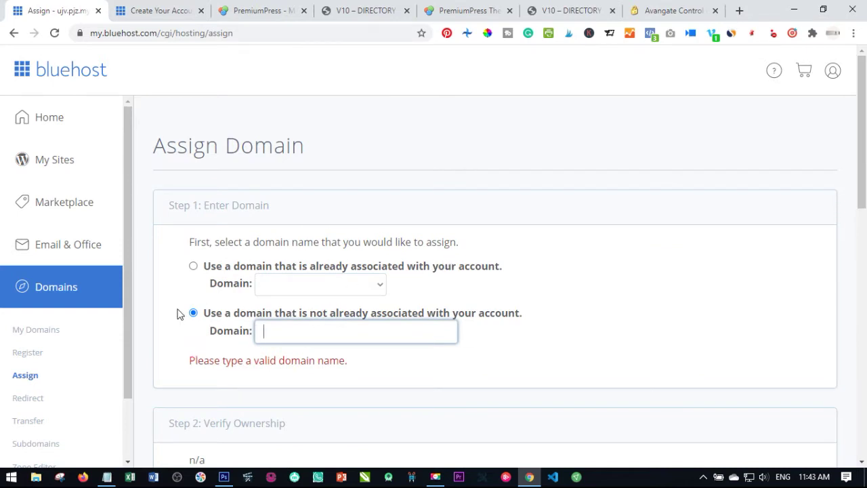
scroll(268, 336, down, 2)
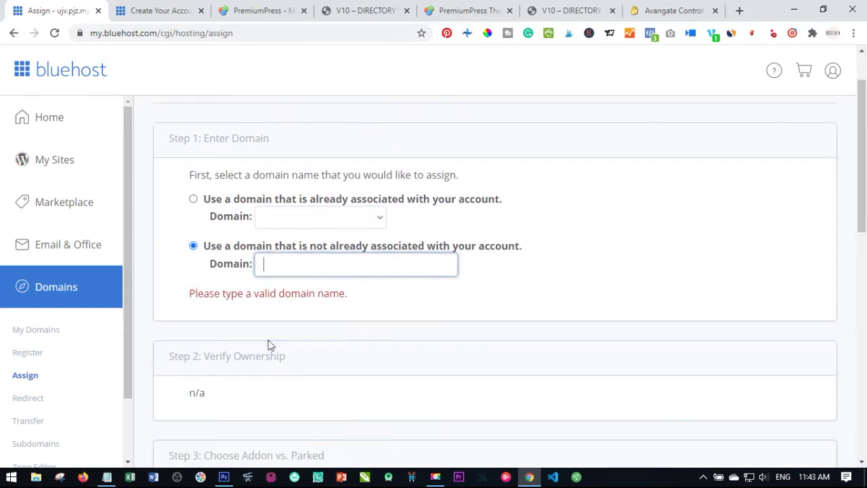
scroll(275, 285, up, 1)
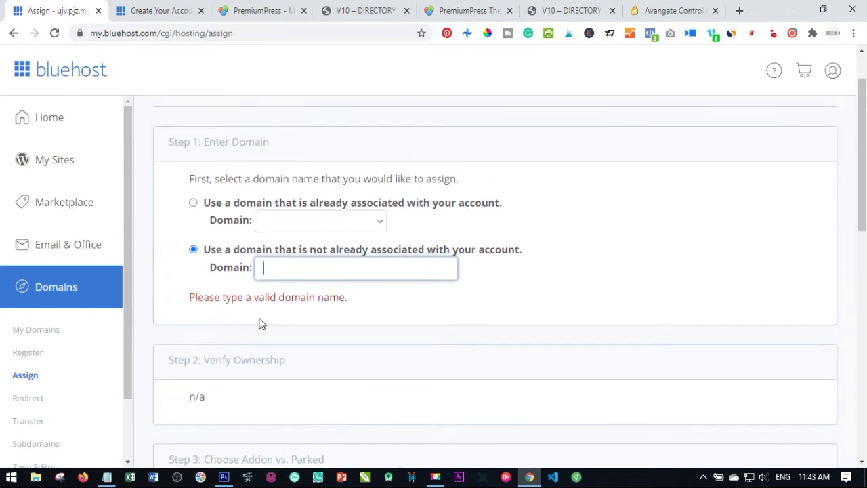
click(36, 331)
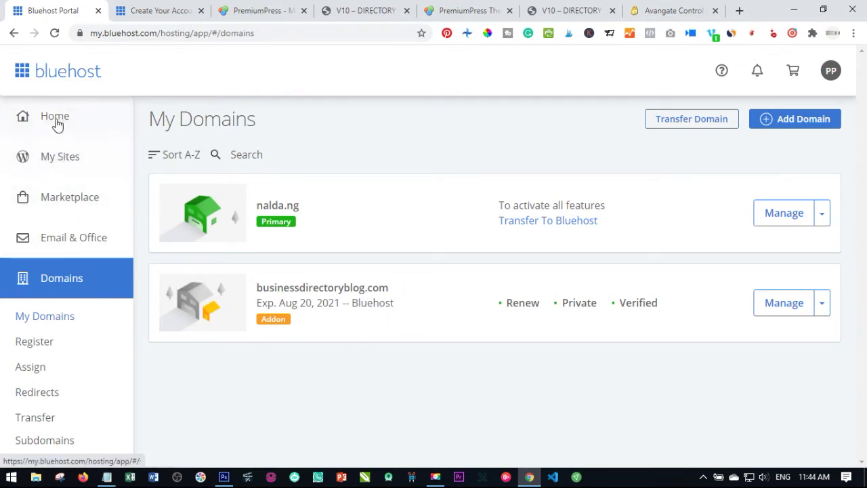
Start adding a new site from My Sites and choose WordPress as the platform to build it
click(69, 161)
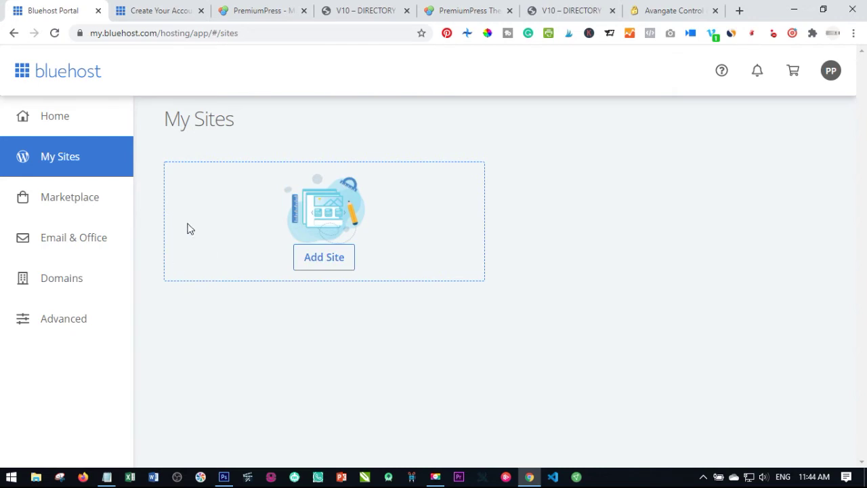
click(322, 261)
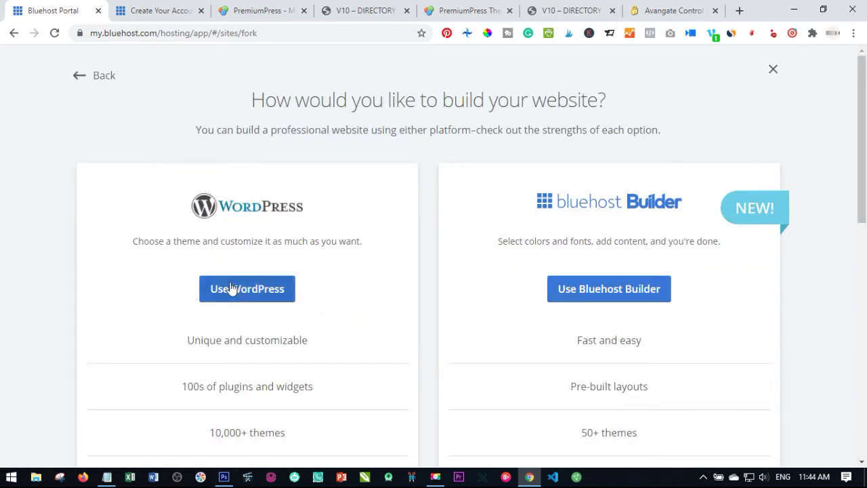
scroll(245, 310, down, 3)
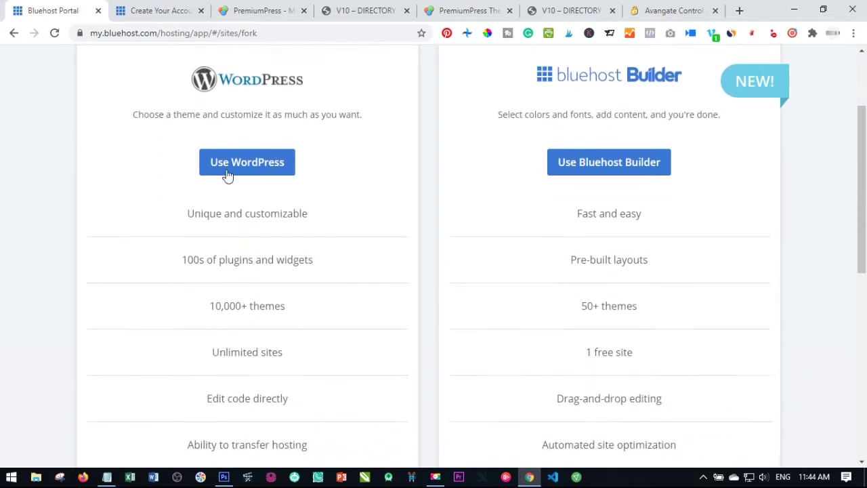
click(244, 102)
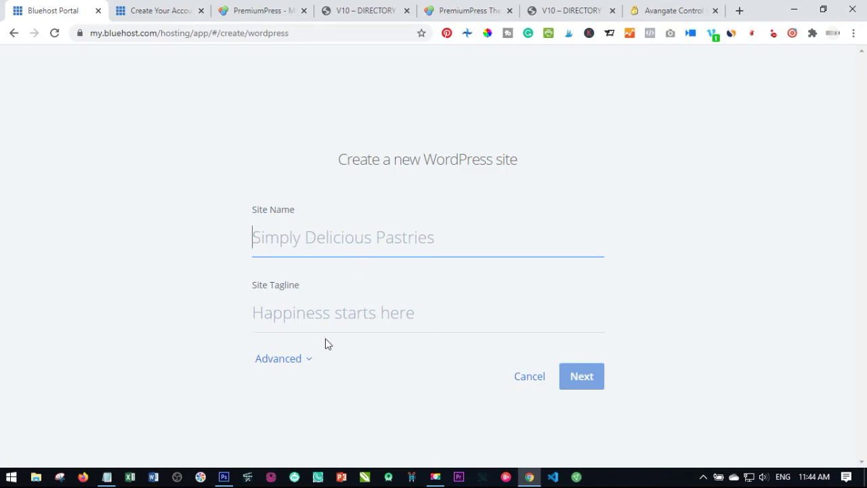
Name the site "Online Business Directory Blog" with tagline "List and Find Businesses Near You", enter the admin email, username and password, and continue
click(271, 363)
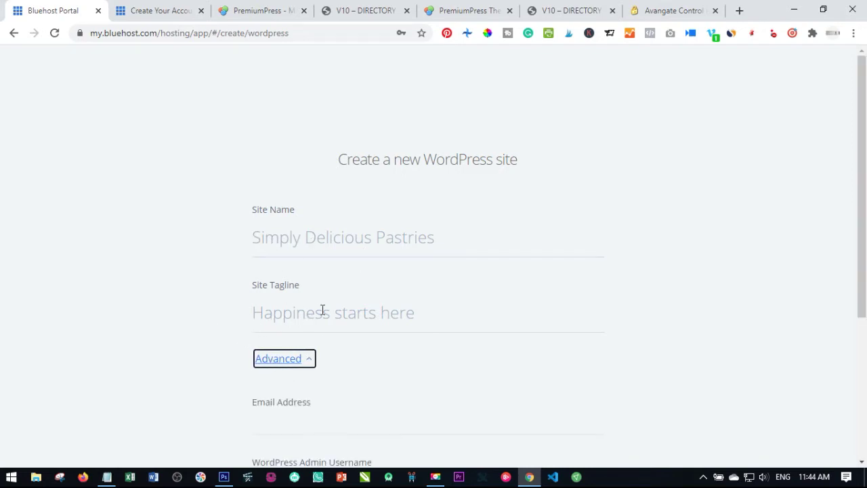
scroll(305, 315, down, 2)
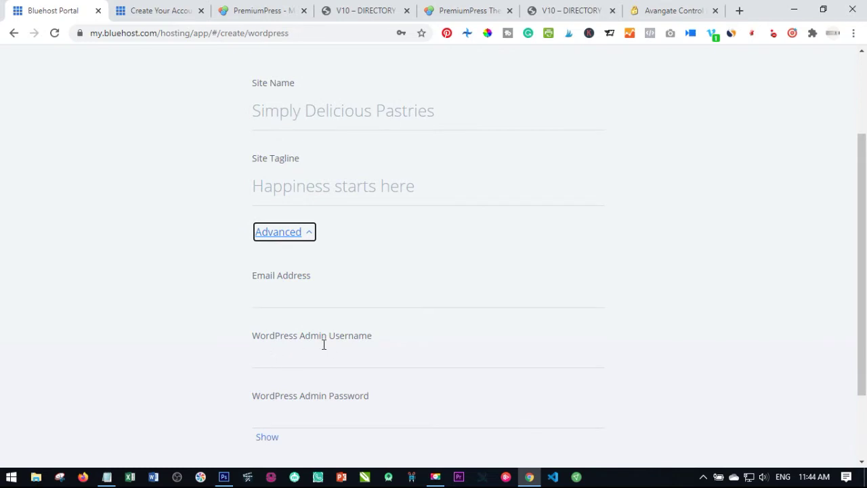
scroll(341, 347, down, 1)
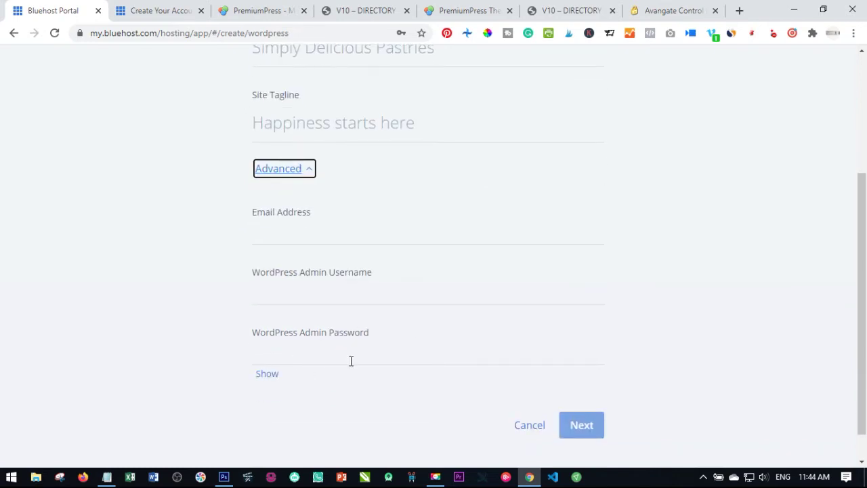
scroll(330, 355, up, 2)
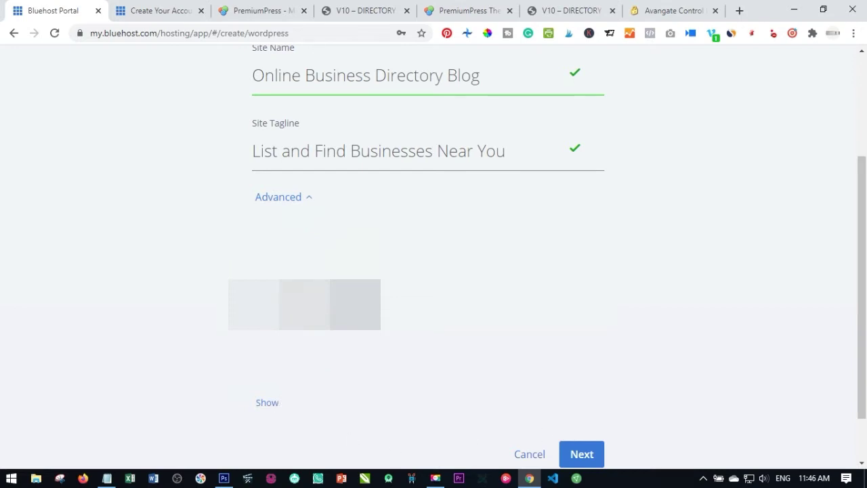
click(588, 455)
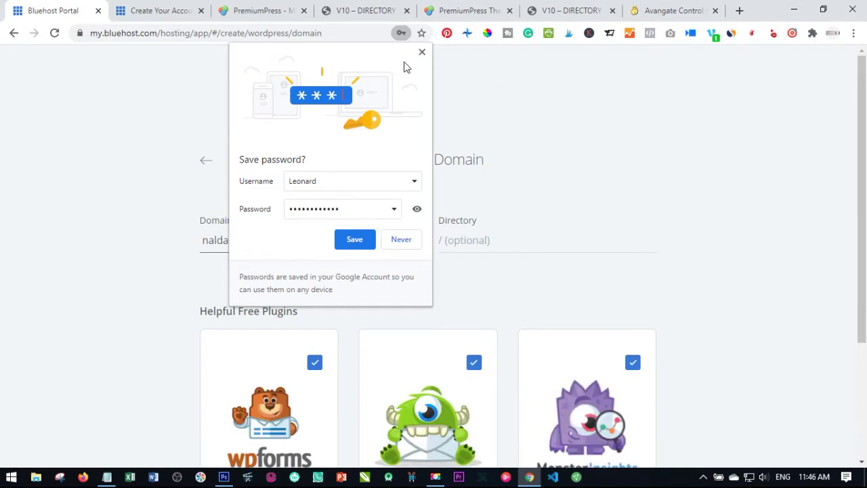
click(422, 53)
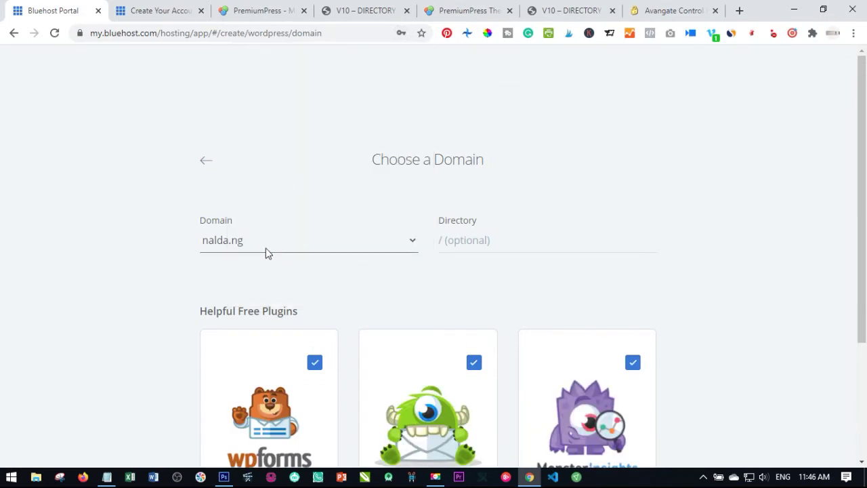
Choose businessdirectoryblog.com as the domain for the new WordPress site
click(254, 246)
click(112, 243)
click(281, 245)
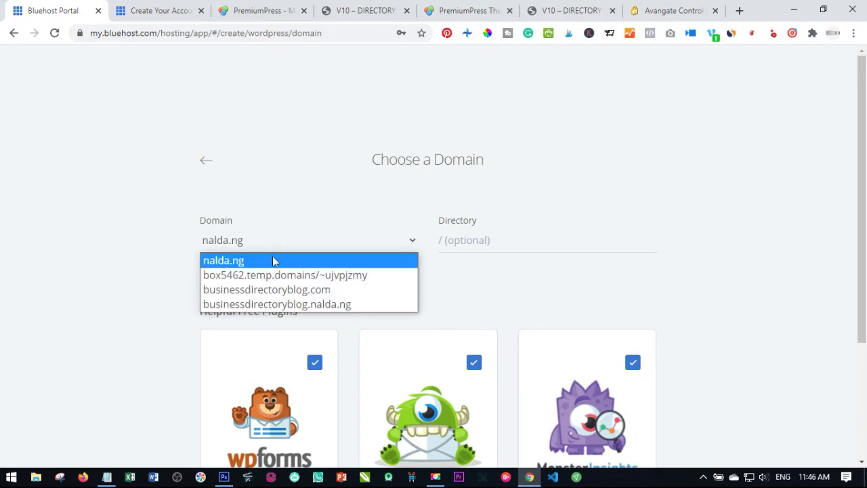
click(249, 292)
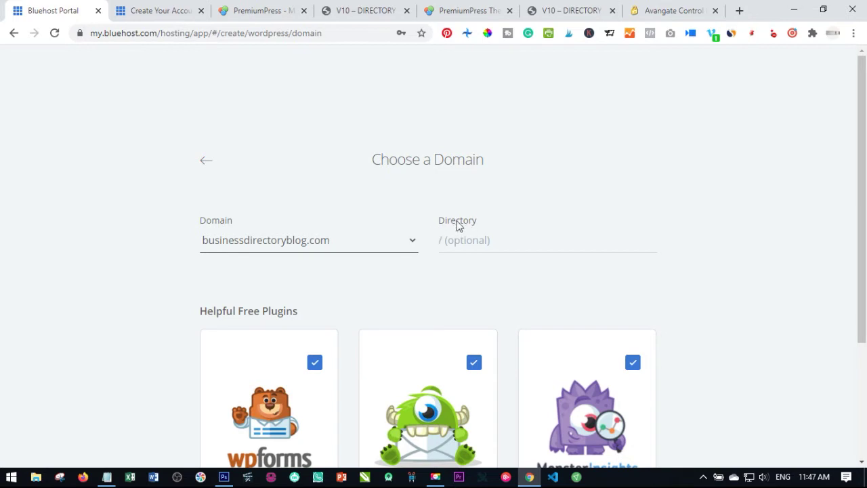
Deselect the WP Forms, Opt-In Monster and Monster Insight plugins and proceed with the WordPress installation
scroll(407, 237, down, 1)
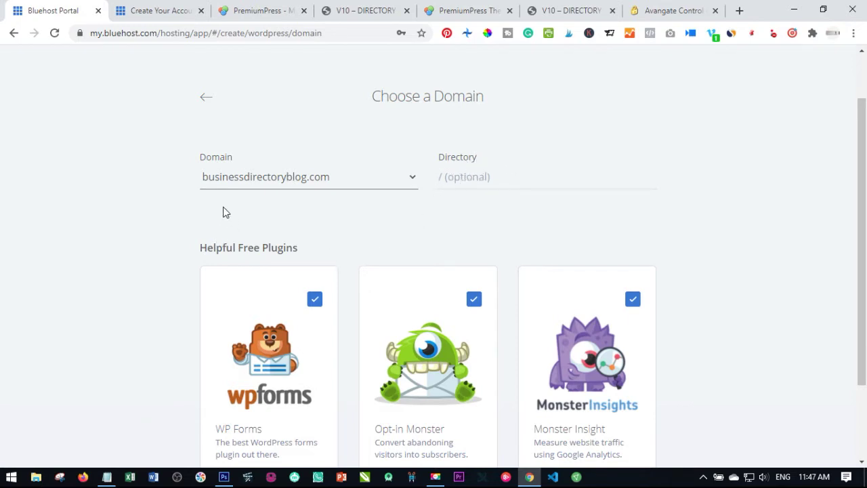
click(317, 301)
click(474, 300)
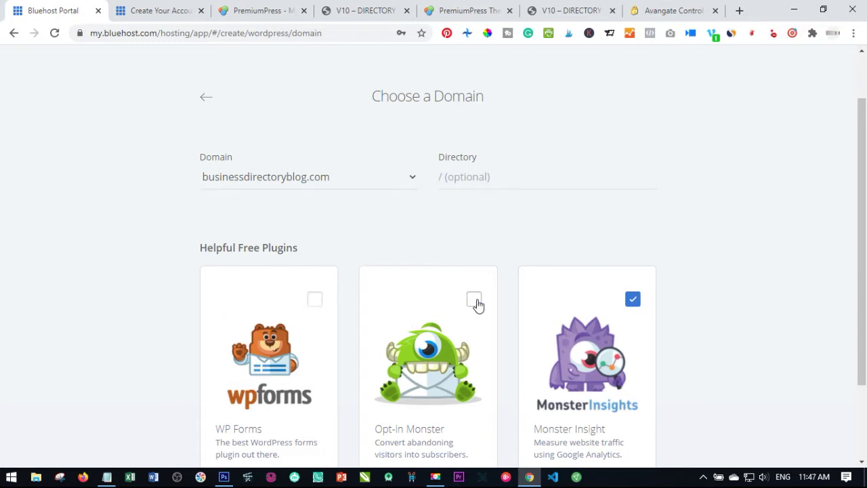
click(633, 300)
scroll(109, 310, down, 2)
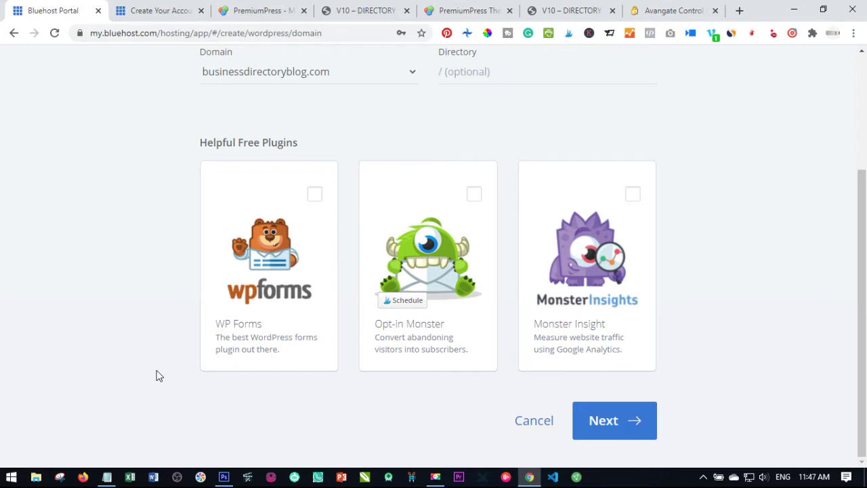
scroll(200, 319, up, 3)
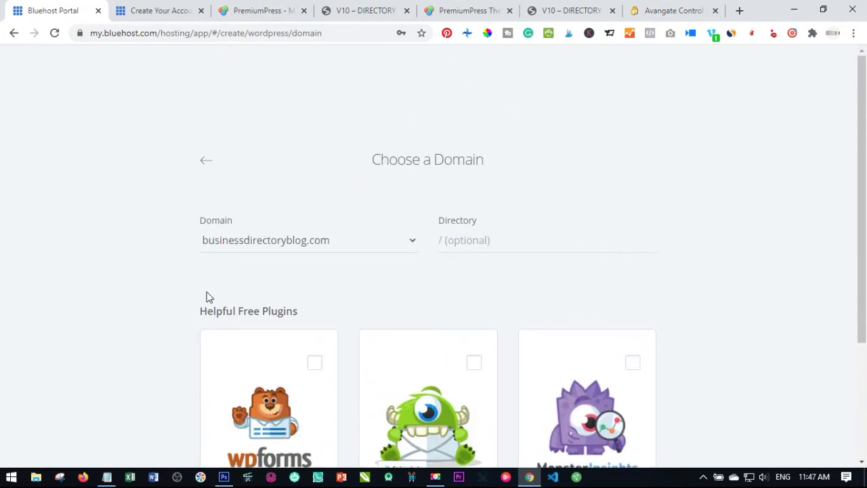
scroll(272, 325, down, 3)
click(612, 423)
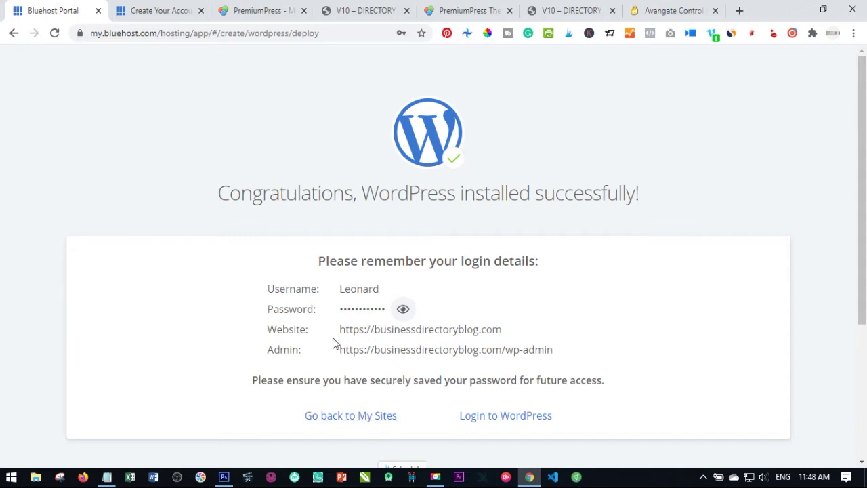
Review the new site's login details, including its website and admin addresses, and the other ways to get started
scroll(383, 289, down, 1)
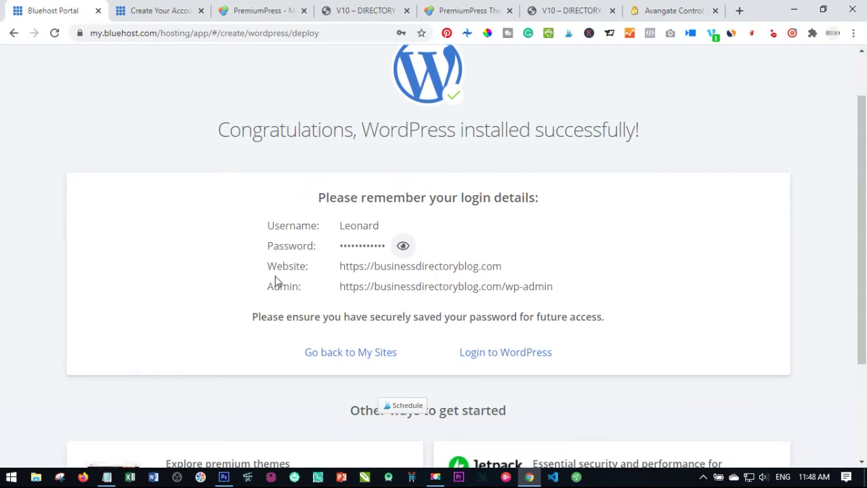
triple_click(415, 265)
click(615, 261)
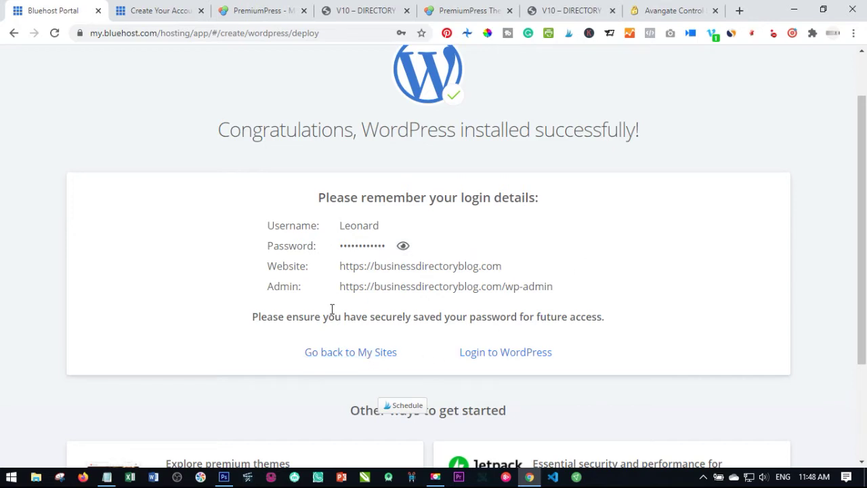
triple_click(392, 287)
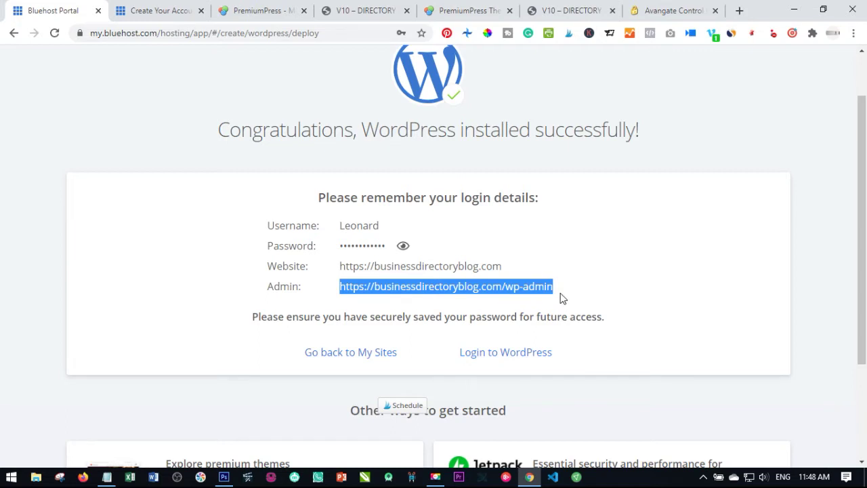
click(599, 285)
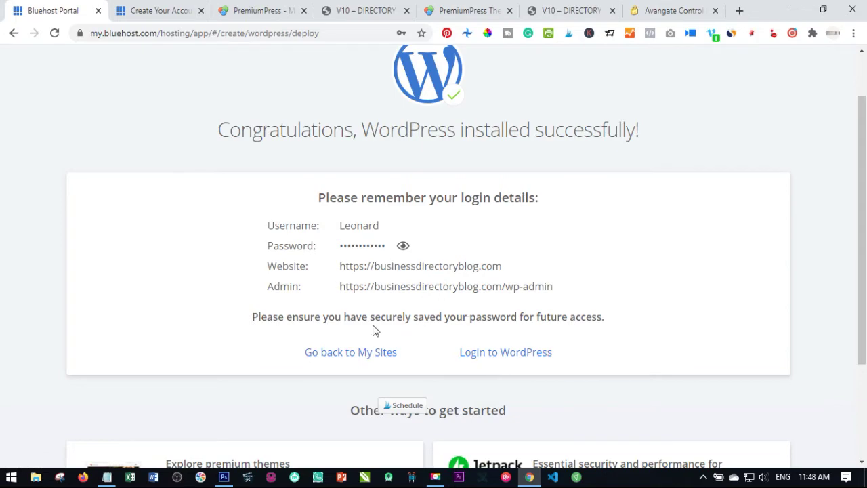
scroll(311, 287, down, 1)
scroll(312, 285, up, 1)
scroll(312, 280, down, 2)
scroll(312, 279, up, 1)
scroll(312, 280, up, 2)
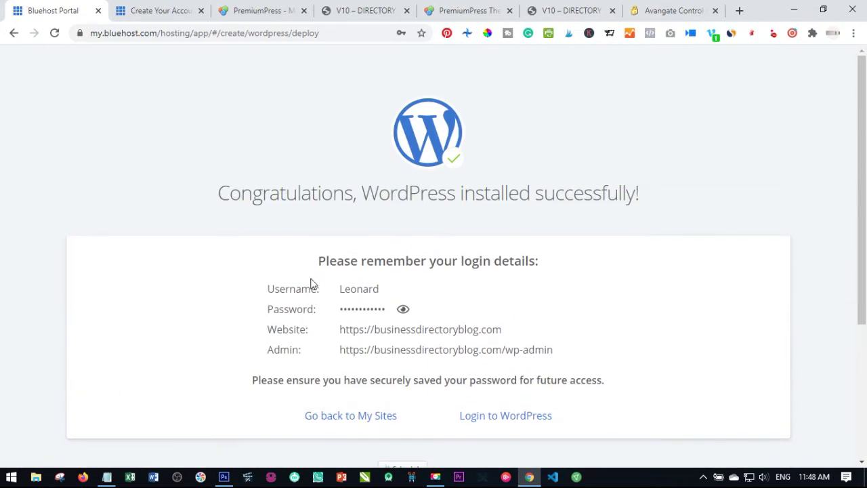
triple_click(388, 330)
right_click(388, 329)
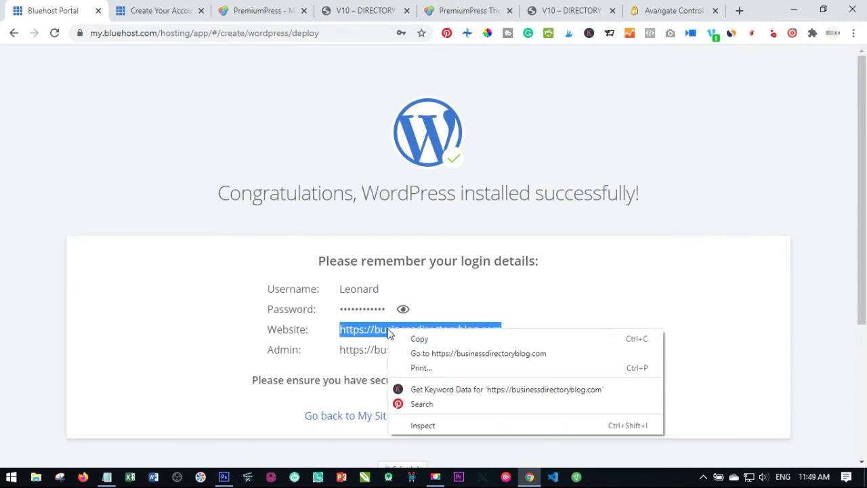
click(425, 355)
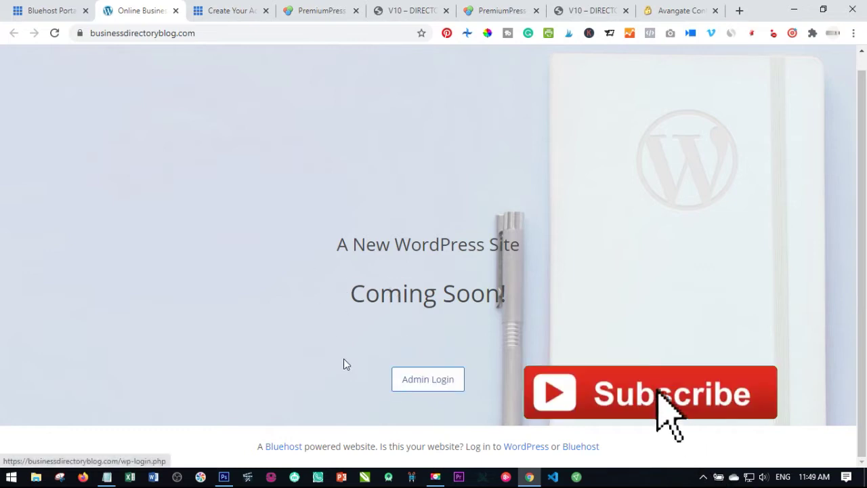
click(415, 385)
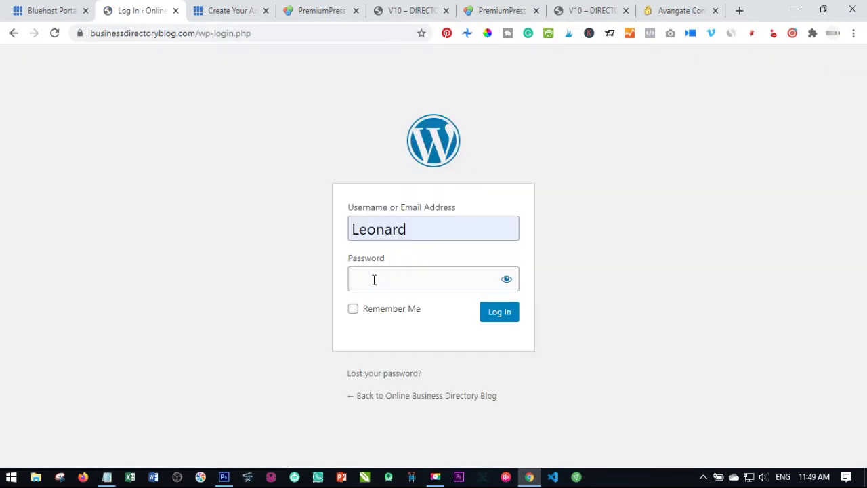
Paste the account password, enable Remember Me and log in to the WordPress admin area
right_click(374, 280)
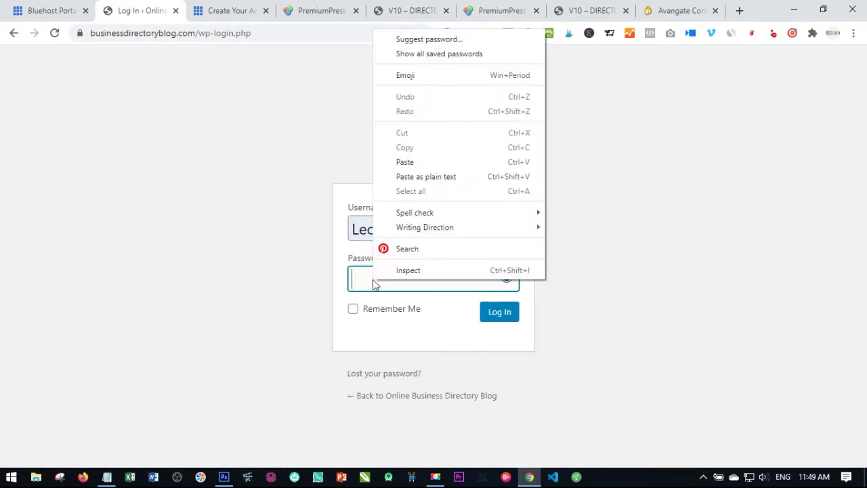
click(408, 163)
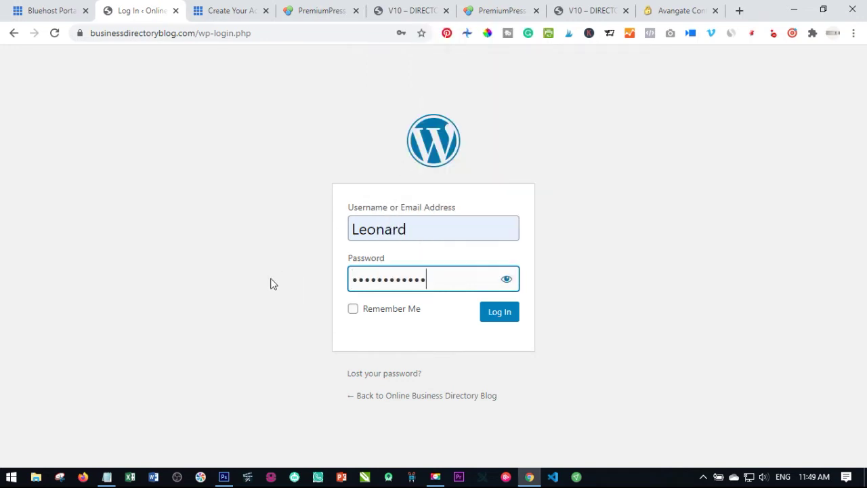
click(353, 309)
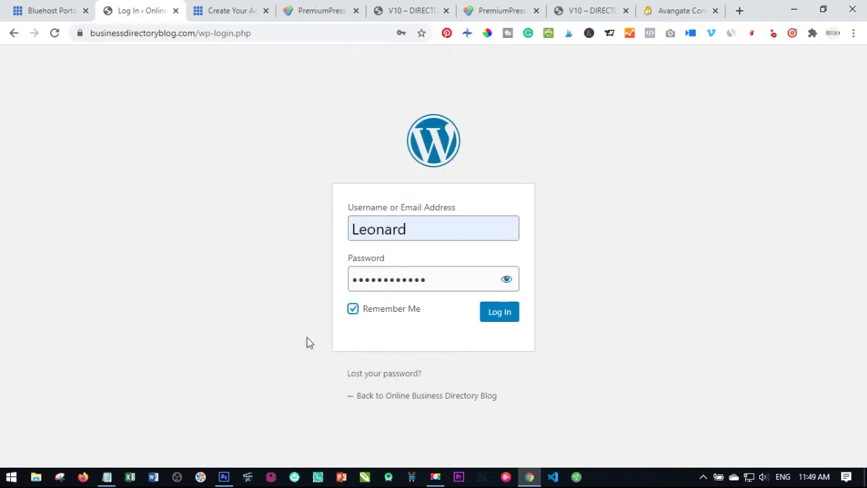
click(488, 314)
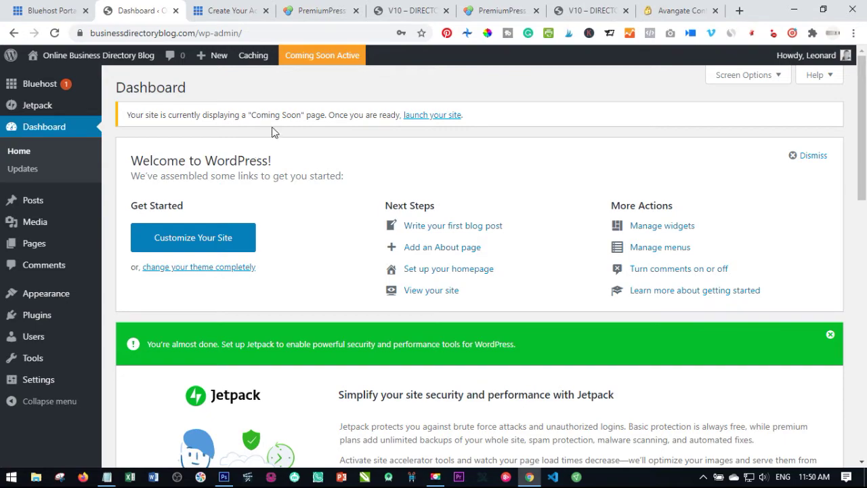
Look over the dashboard and open the site's front page in a new tab to examine its default layout
scroll(419, 242, down, 10)
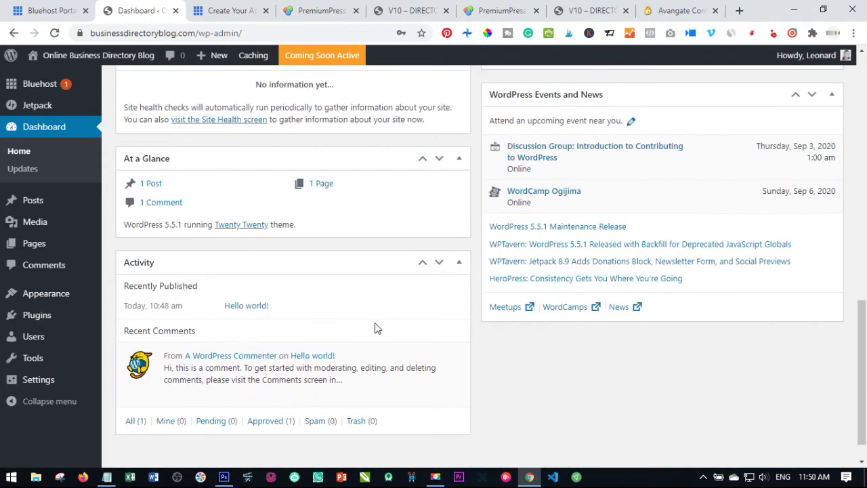
scroll(376, 328, up, 5)
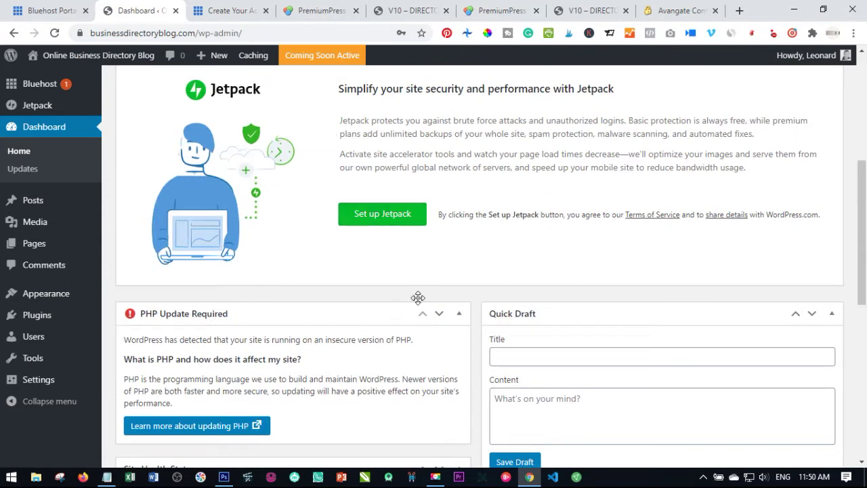
right_click(88, 56)
click(118, 67)
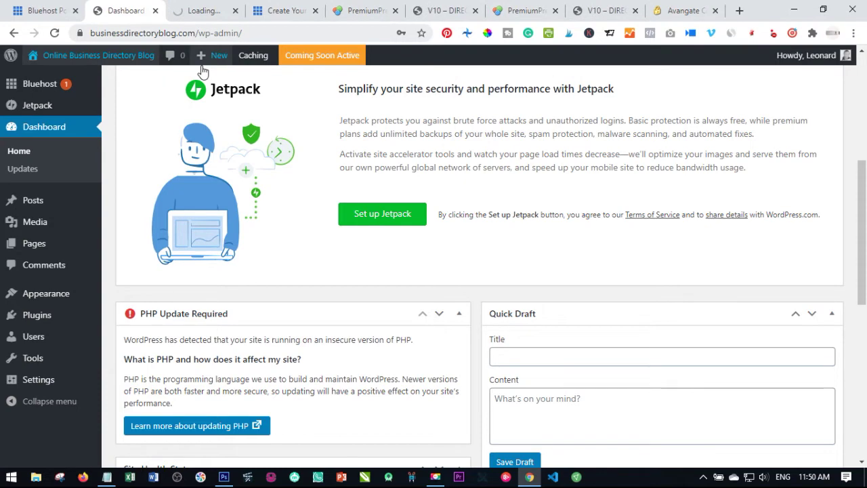
click(191, 6)
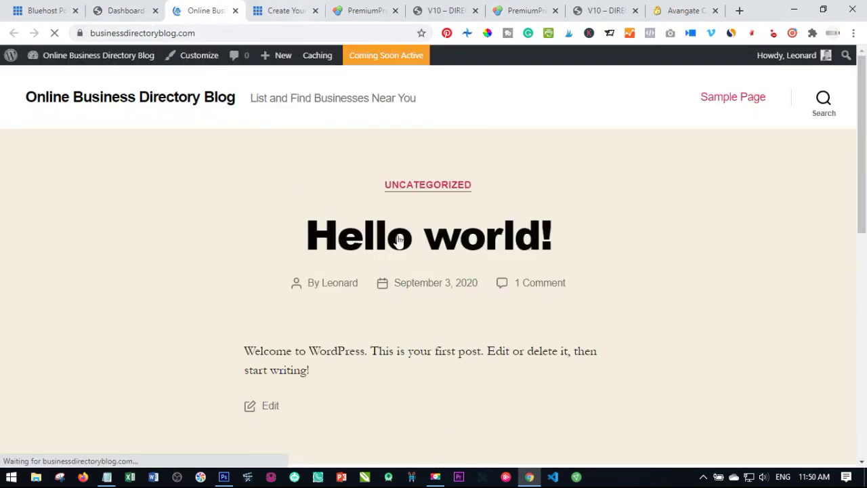
scroll(400, 225, down, 3)
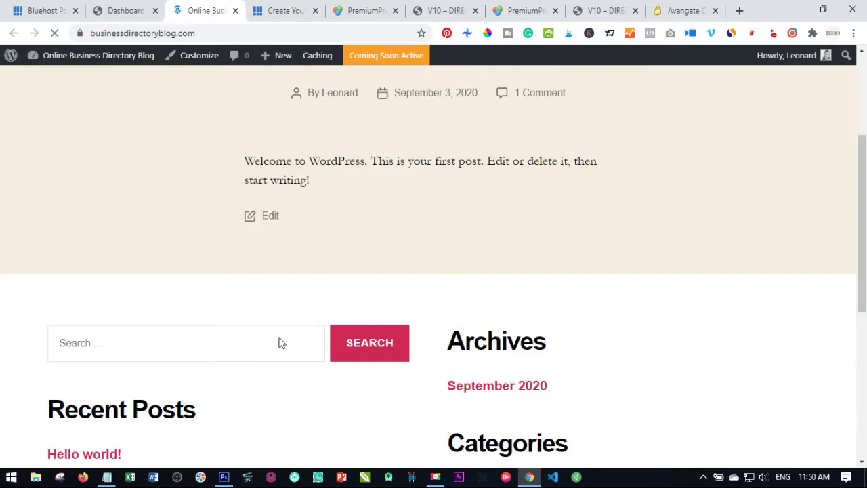
scroll(305, 339, down, 3)
scroll(302, 305, up, 6)
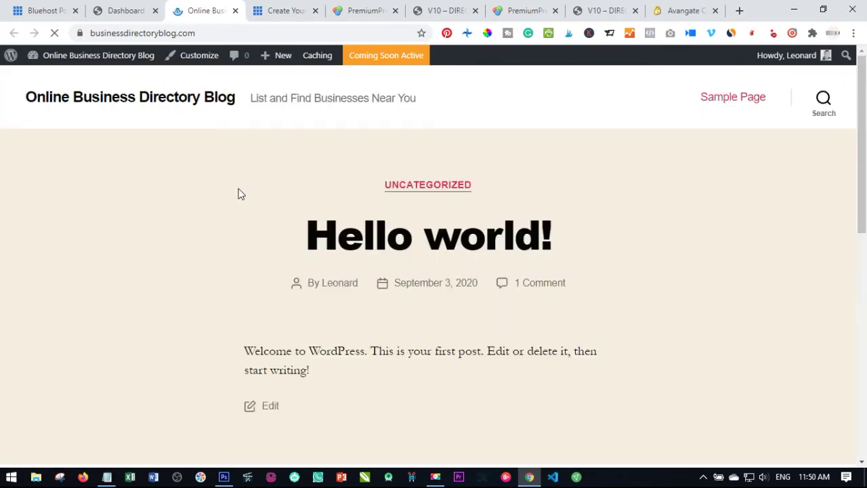
scroll(360, 318, down, 5)
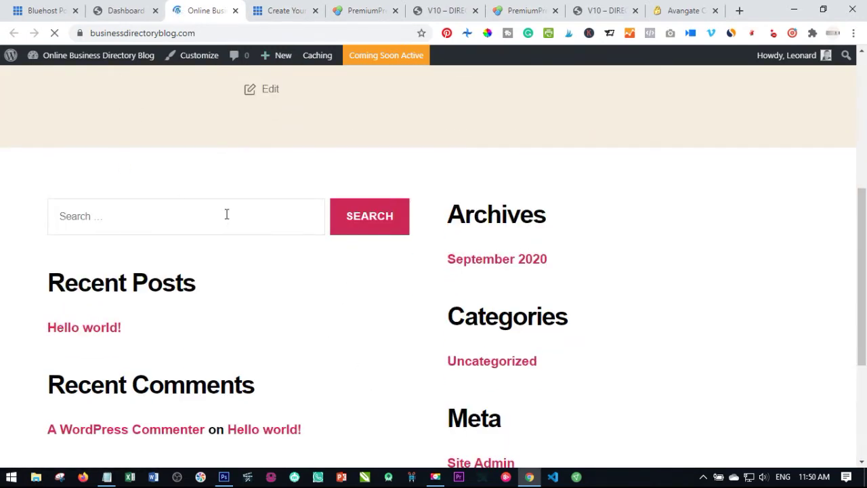
scroll(223, 217, down, 3)
scroll(297, 275, up, 8)
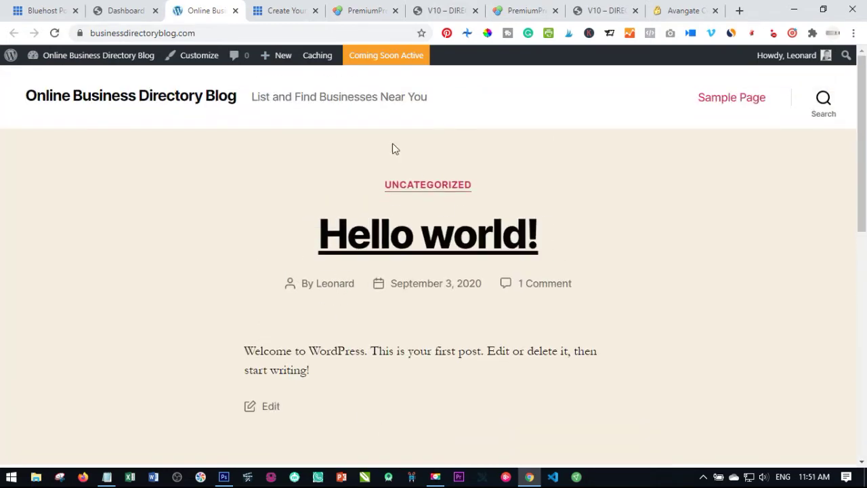
View the header and search area of the DirTheme Business Directory demo for comparison with the new site
click(445, 9)
scroll(401, 298, up, 5)
scroll(405, 292, up, 10)
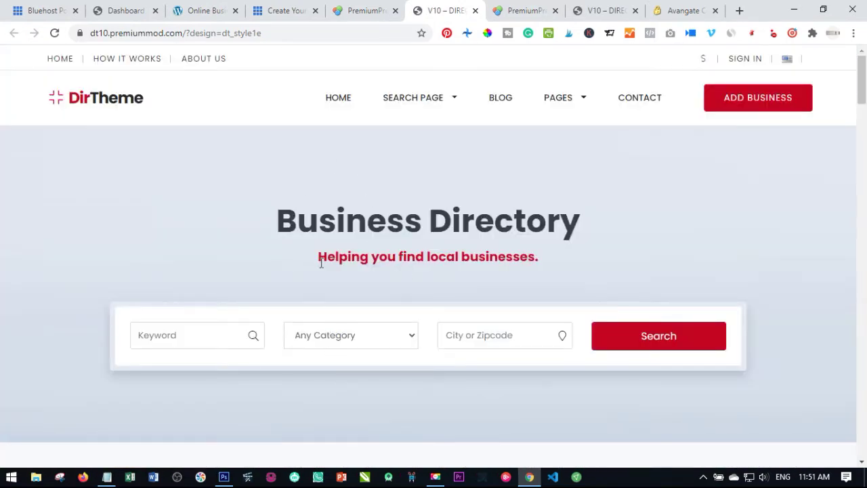
Return to the WordPress dashboard of businessdirectoryblog.com and open the management page for installed themes
click(120, 10)
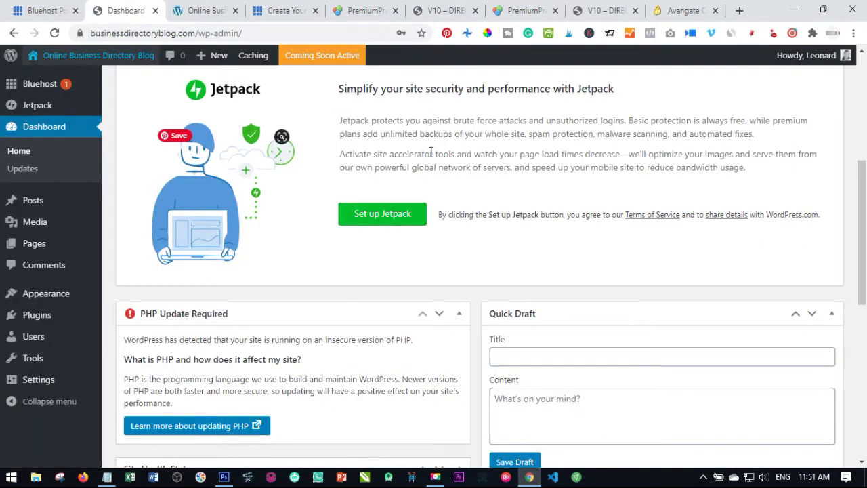
scroll(340, 305, up, 5)
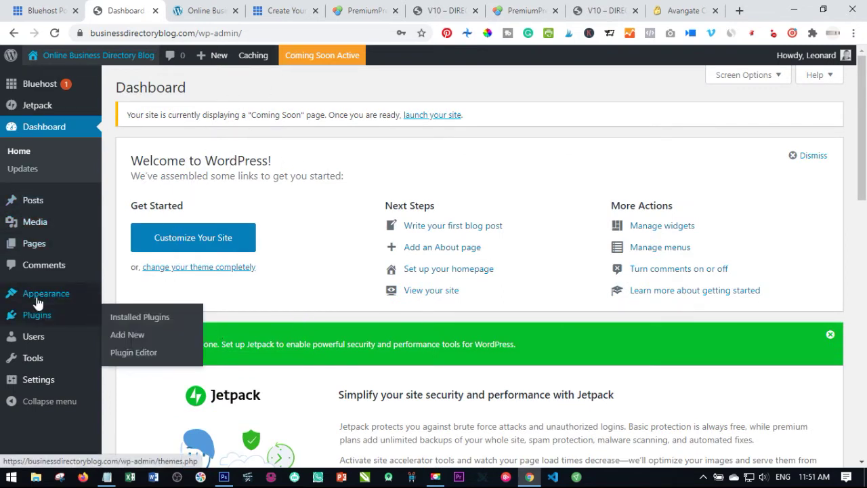
mouse_move(45, 298)
click(131, 297)
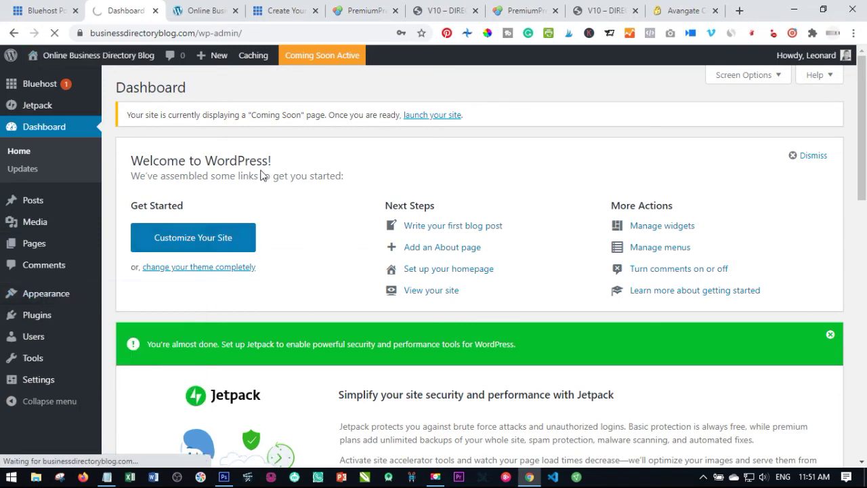
Download the Directory Theme package from the PremiumPress account page
click(363, 10)
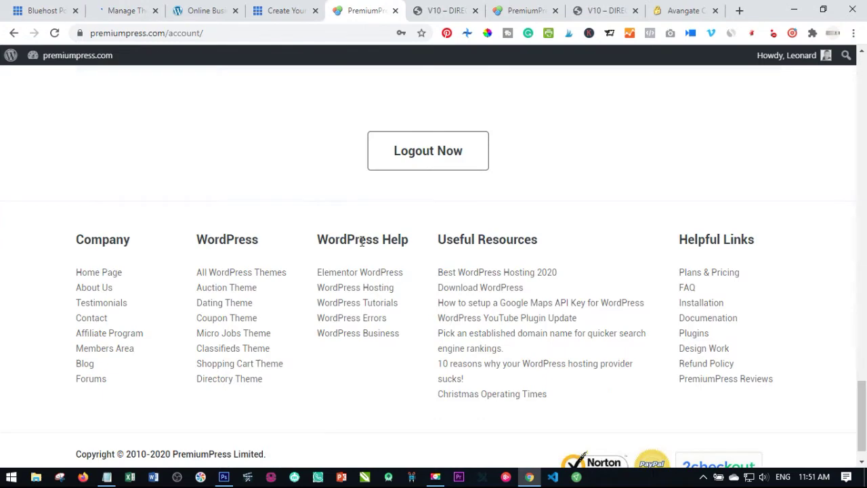
scroll(364, 236, up, 10)
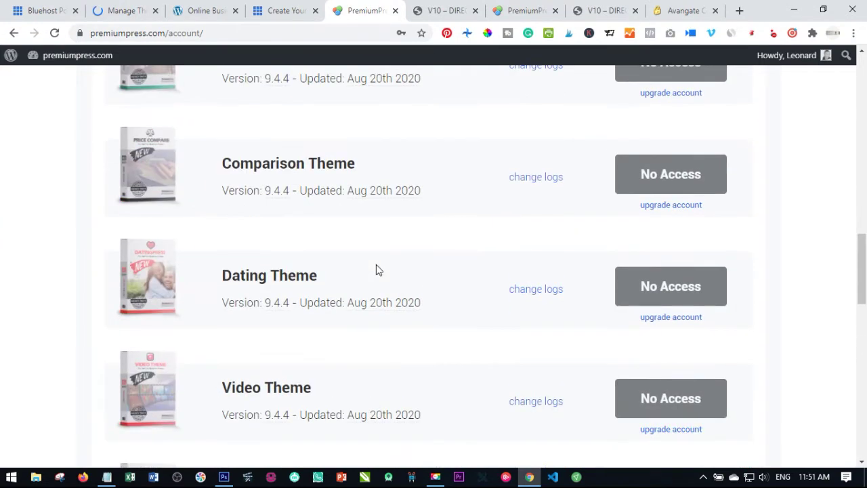
scroll(378, 269, up, 5)
scroll(337, 334, up, 5)
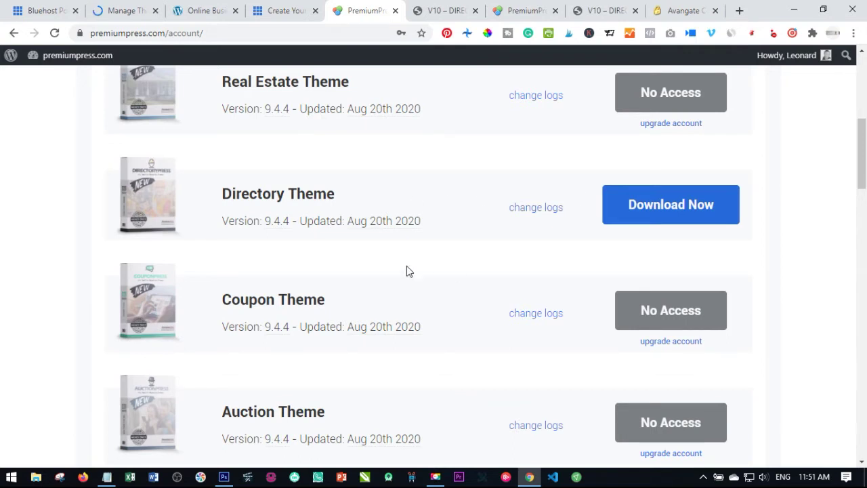
click(661, 204)
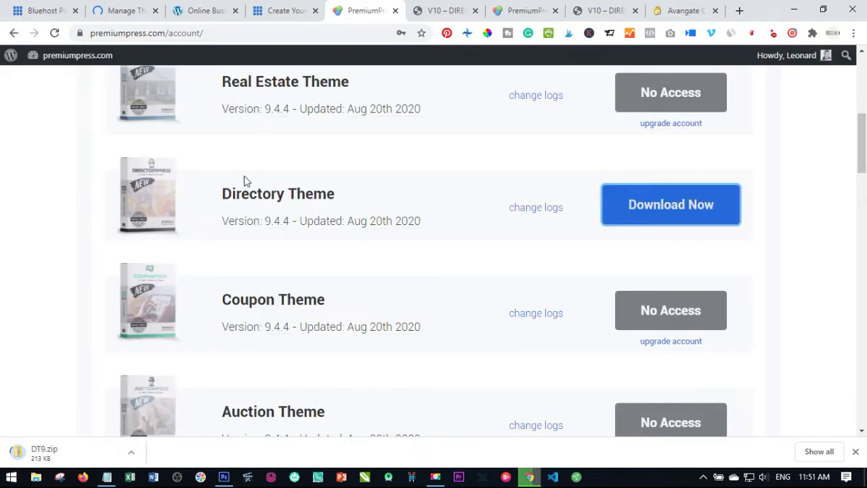
Return to the site's installed themes and delete the Twenty Nineteen theme, confirming the deletion
click(108, 8)
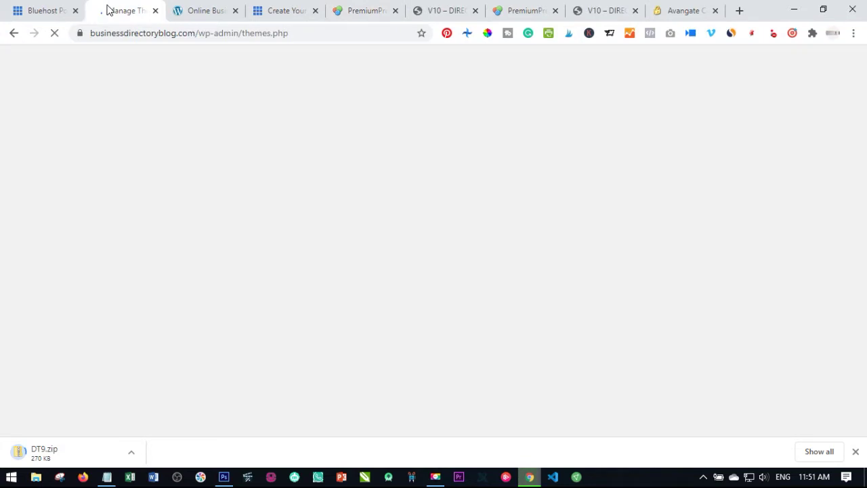
mouse_move(291, 285)
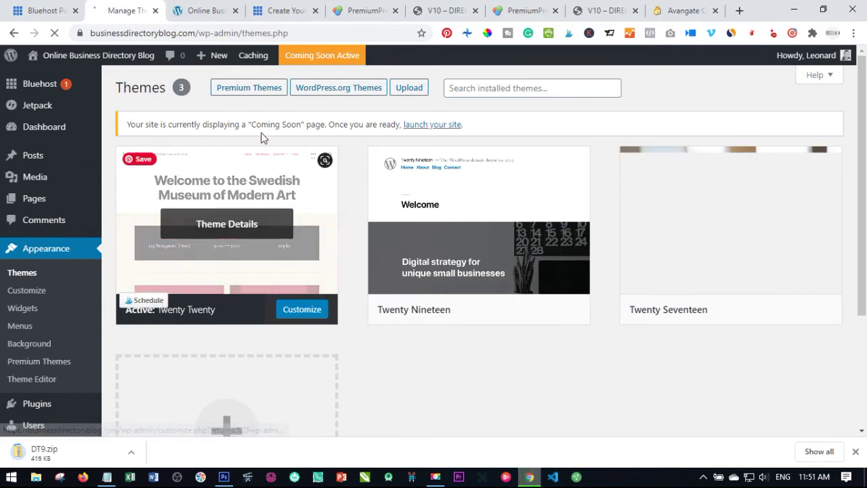
mouse_move(373, 254)
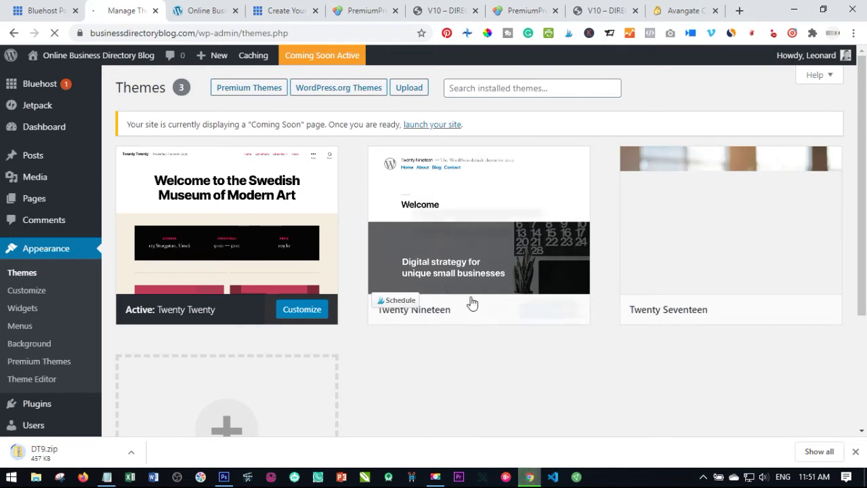
mouse_move(477, 250)
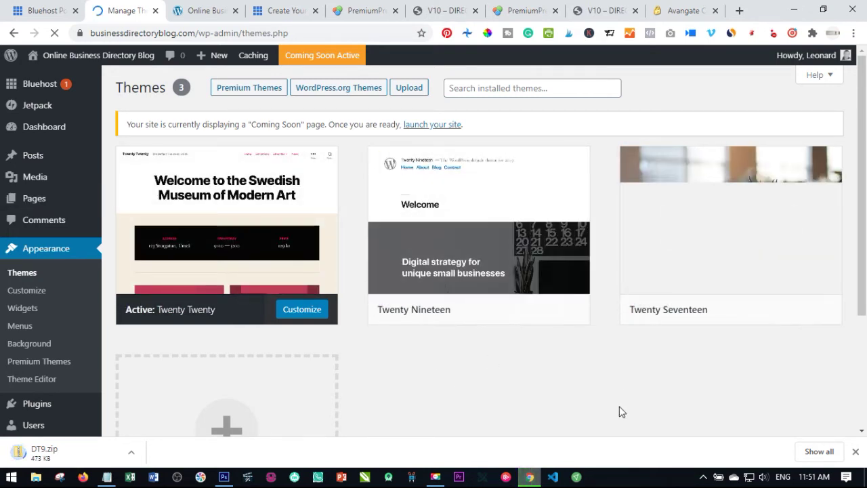
click(477, 228)
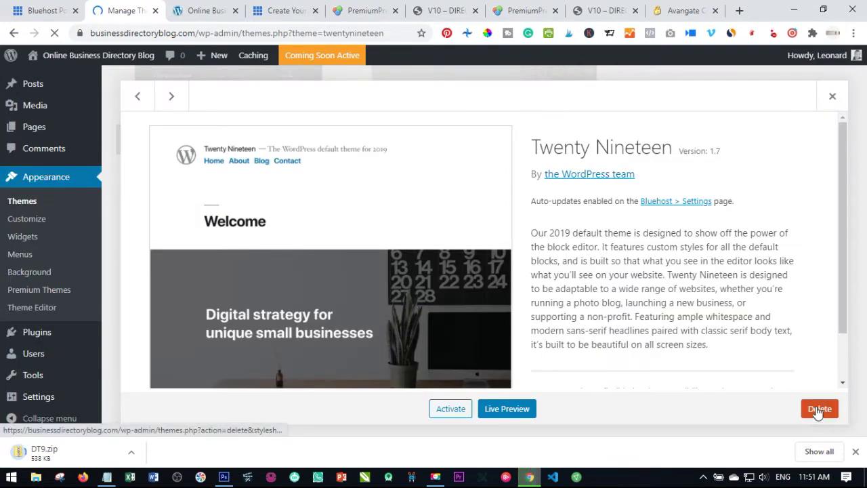
click(819, 410)
click(490, 132)
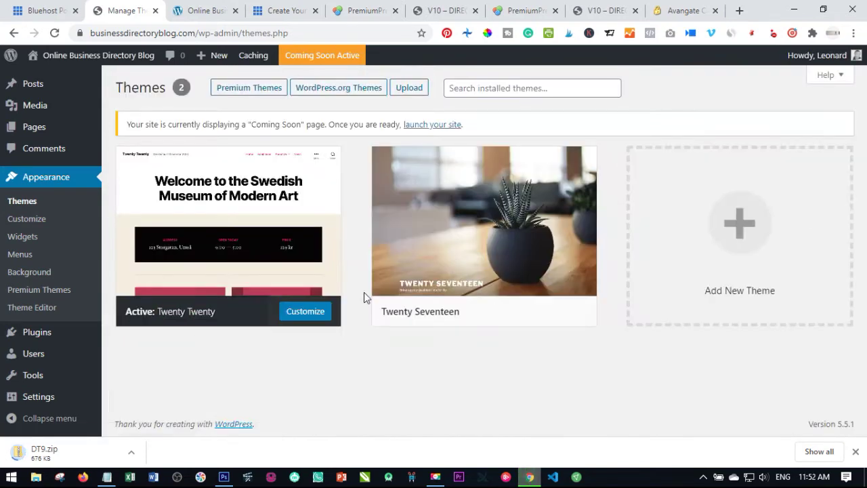
Delete the Twenty Seventeen theme from the site and confirm the deletion
click(474, 227)
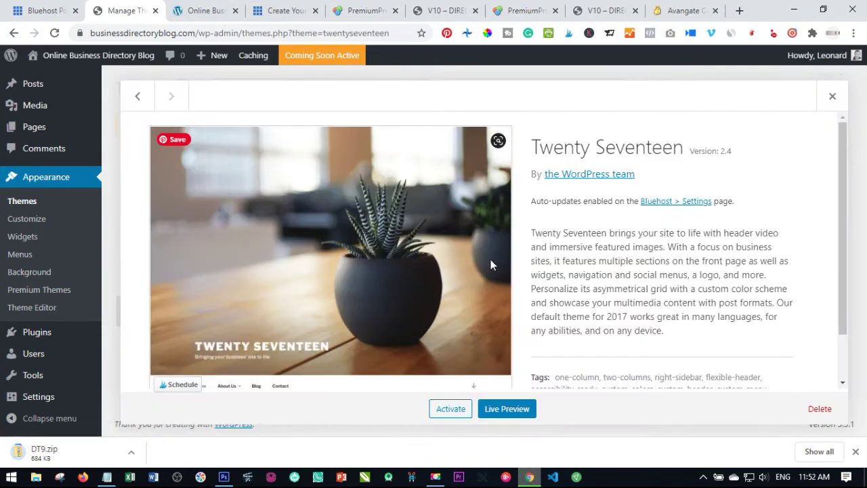
click(820, 410)
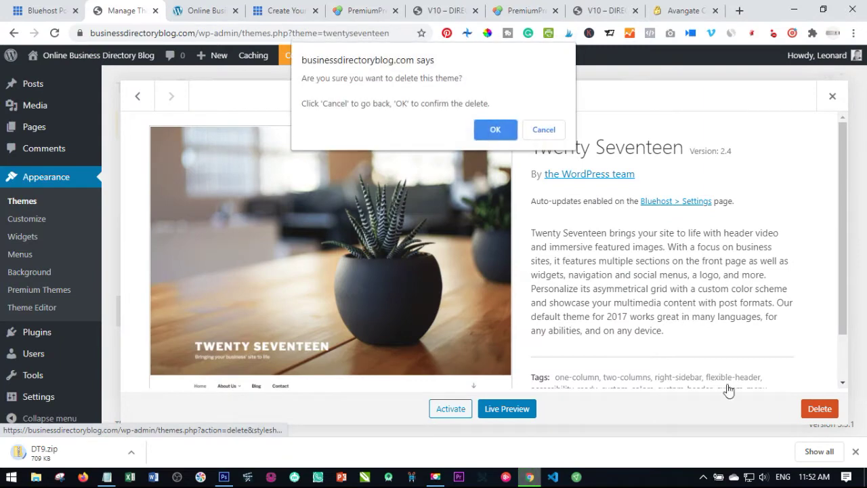
click(492, 129)
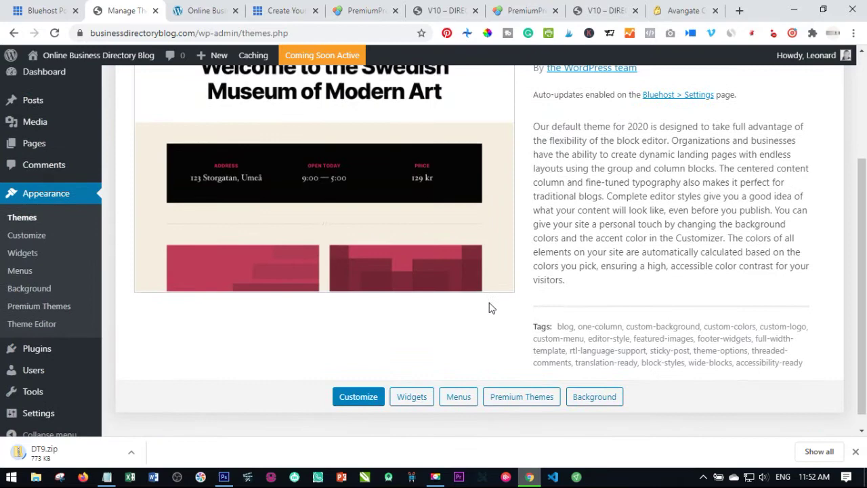
Upload DT9.zip from the Downloads folder as a new theme and install it
scroll(491, 309, up, 3)
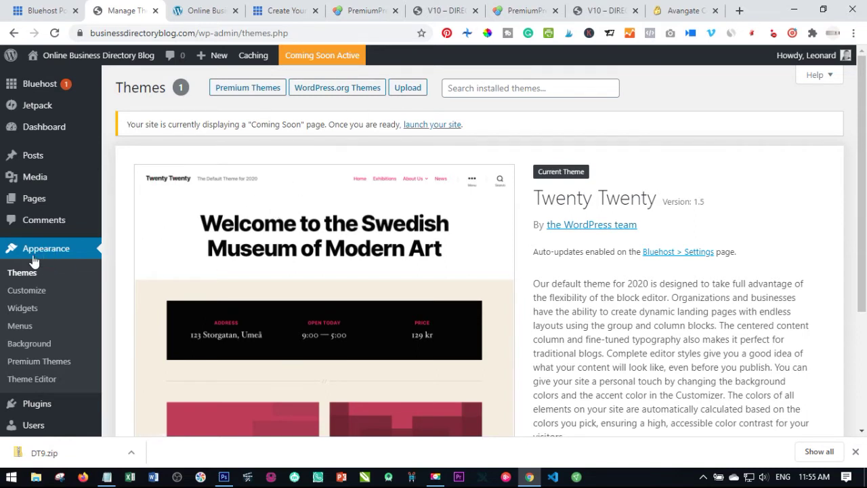
click(408, 88)
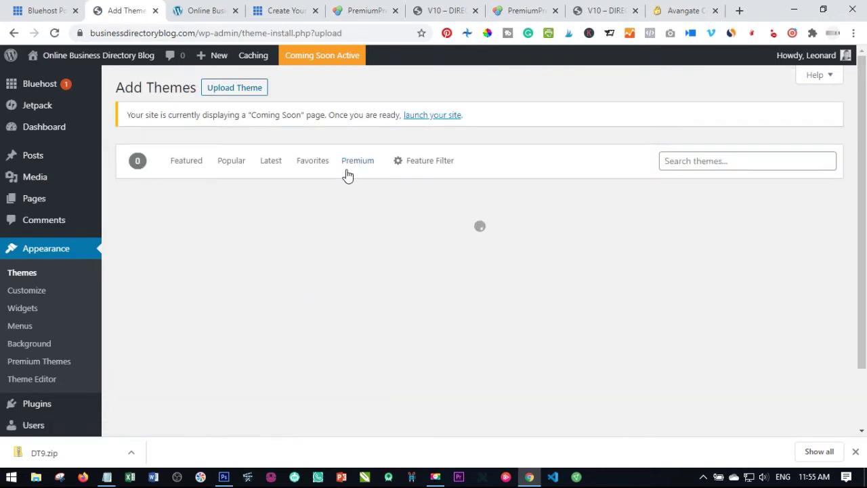
click(233, 89)
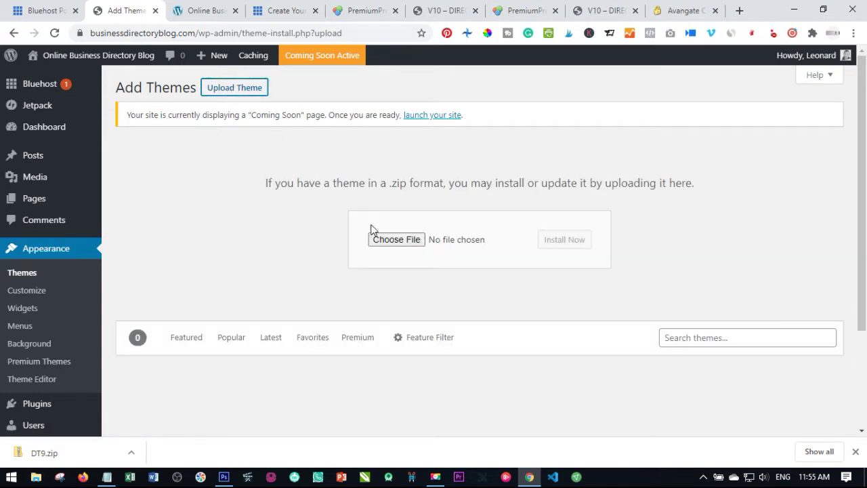
click(385, 241)
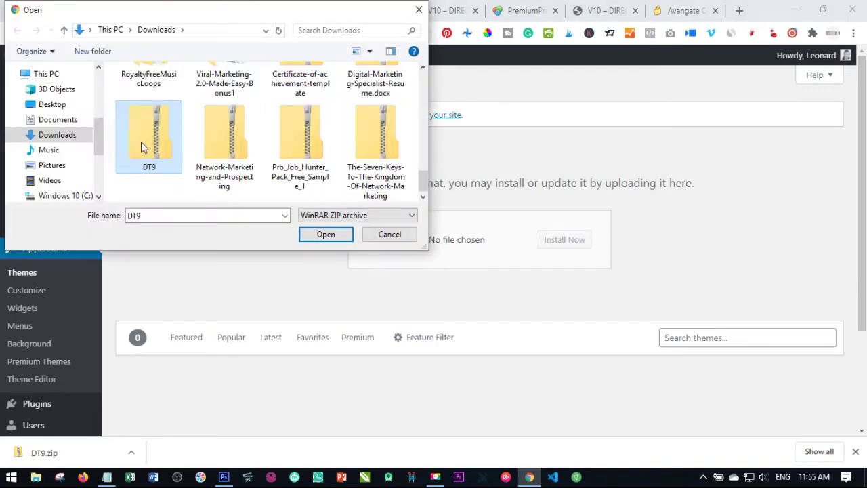
click(324, 234)
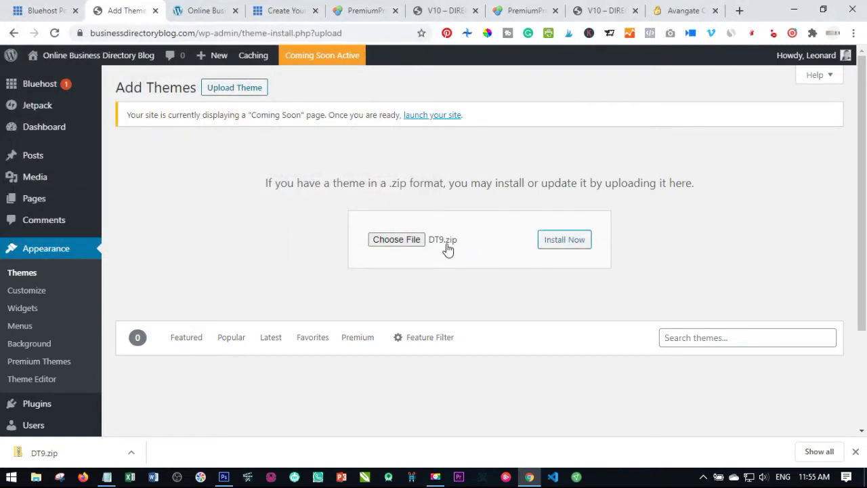
click(558, 242)
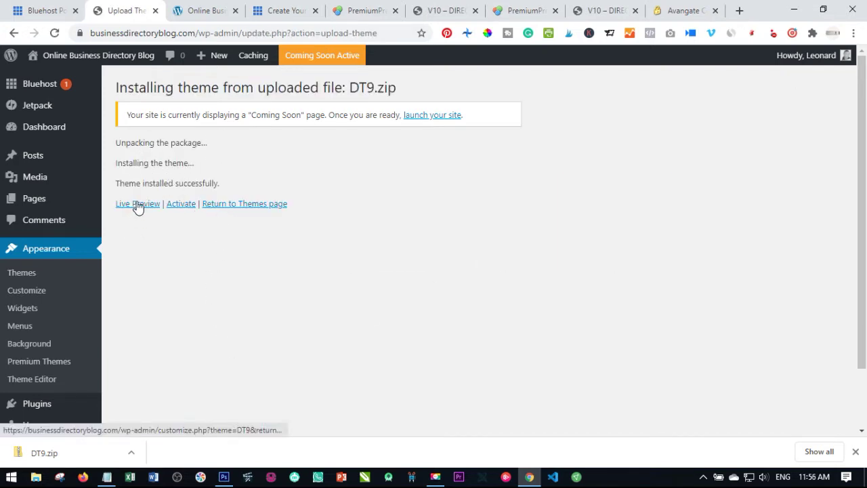
Activate the installed Directory Theme and refresh the live homepage to check how the site responds
click(182, 206)
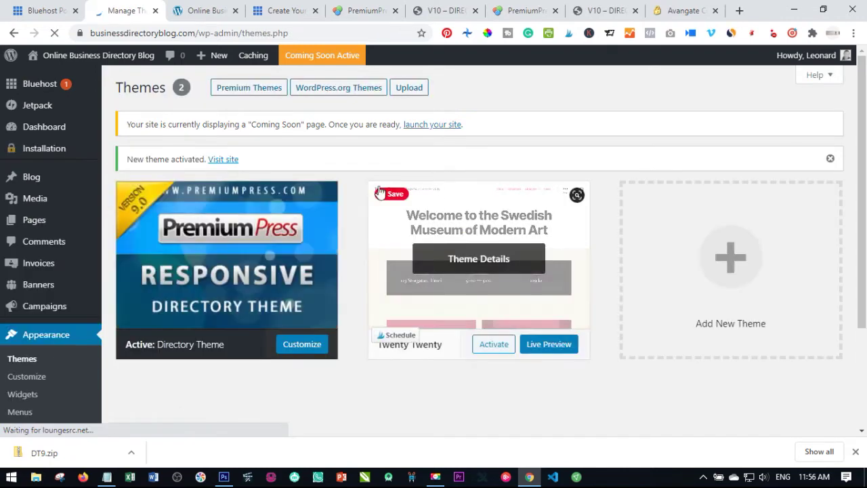
click(198, 7)
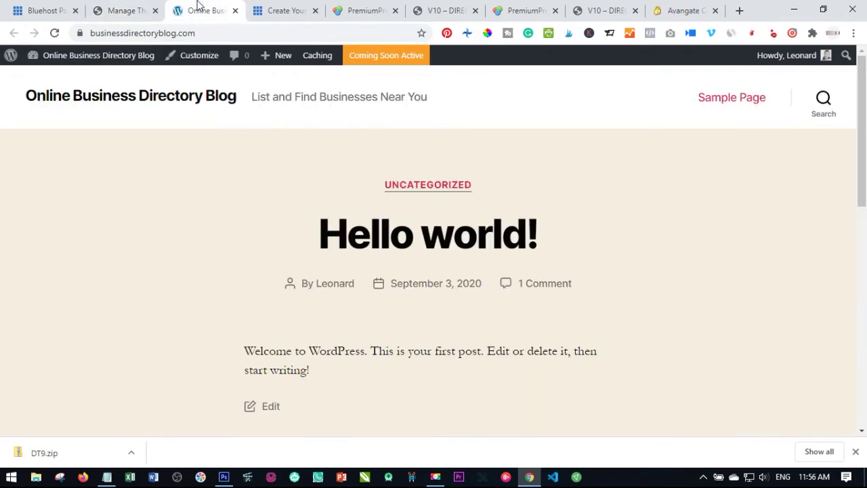
click(128, 95)
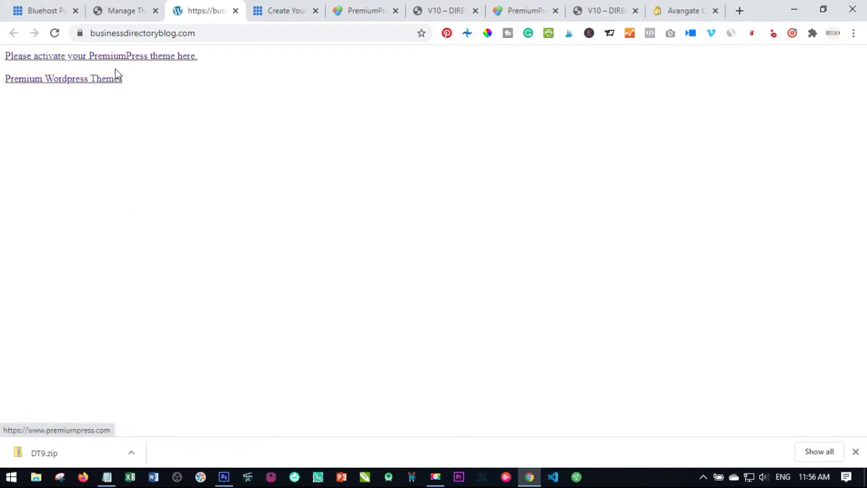
click(116, 8)
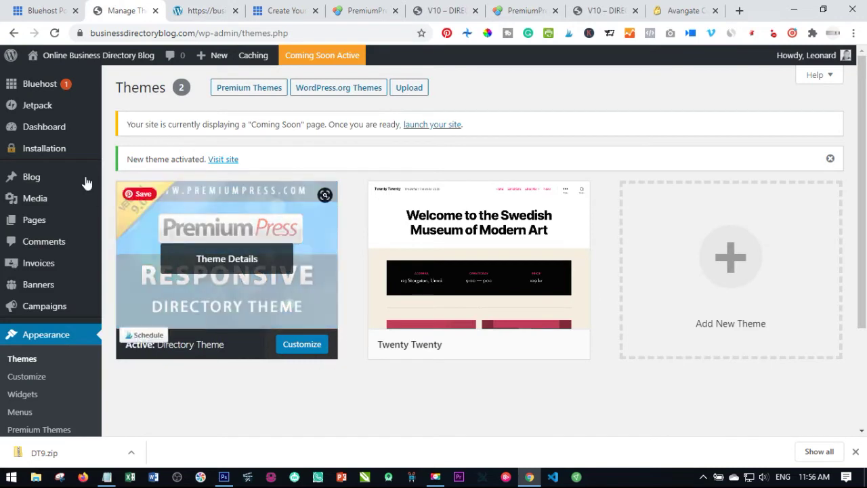
Complete the theme's installation form with the licence key, account e-mail and Directory Theme - Version 9.4.3 template, accept the terms and install it
click(44, 150)
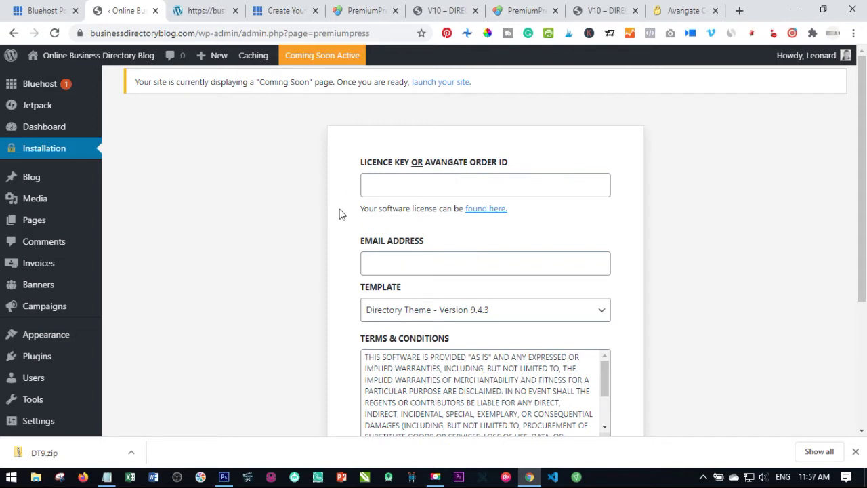
click(597, 309)
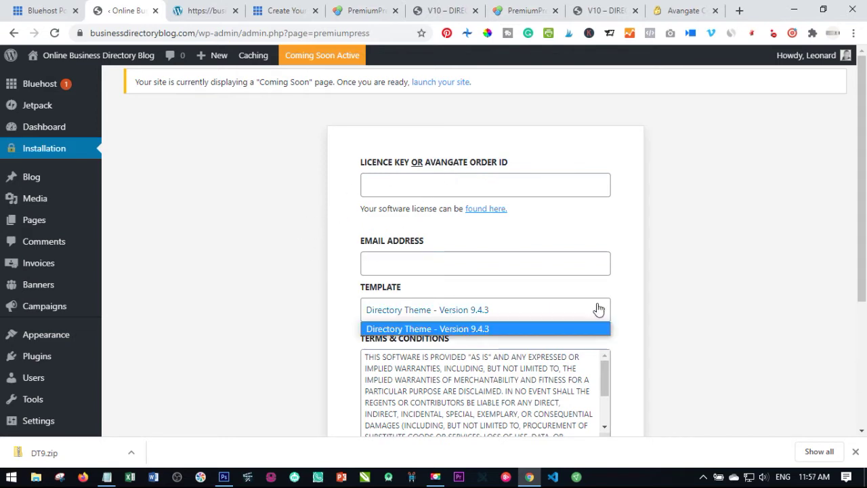
click(348, 296)
scroll(494, 290, down, 1)
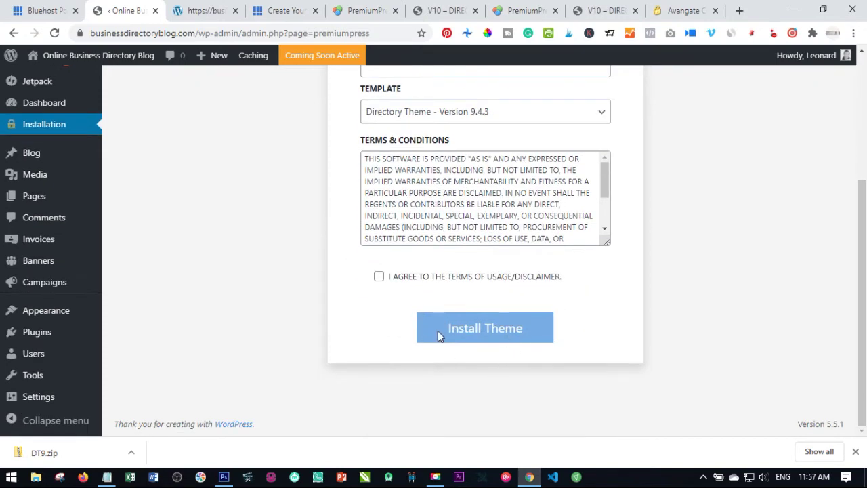
scroll(407, 323, up, 3)
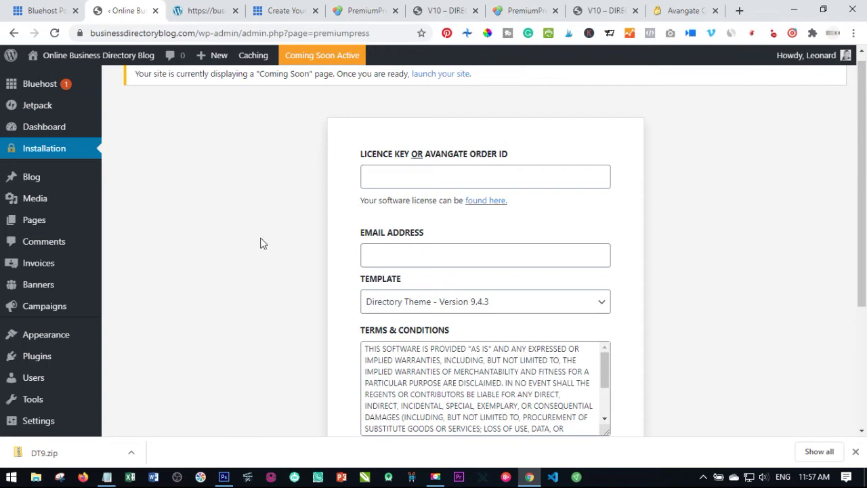
click(366, 10)
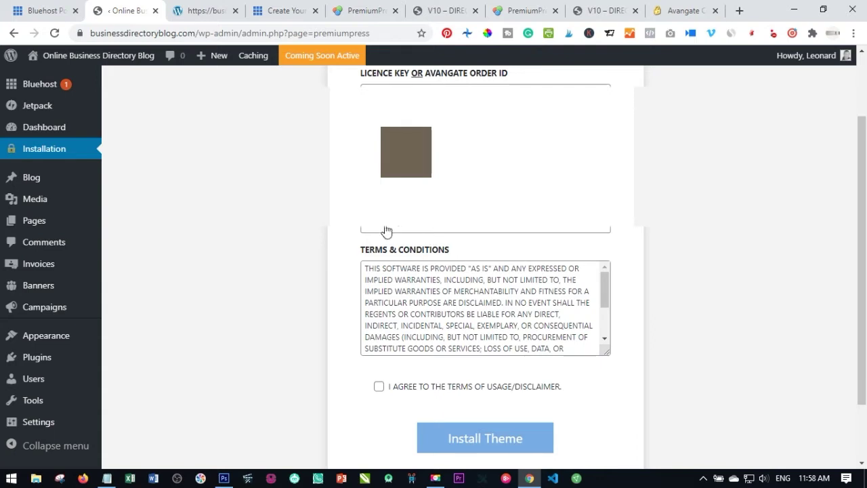
click(380, 389)
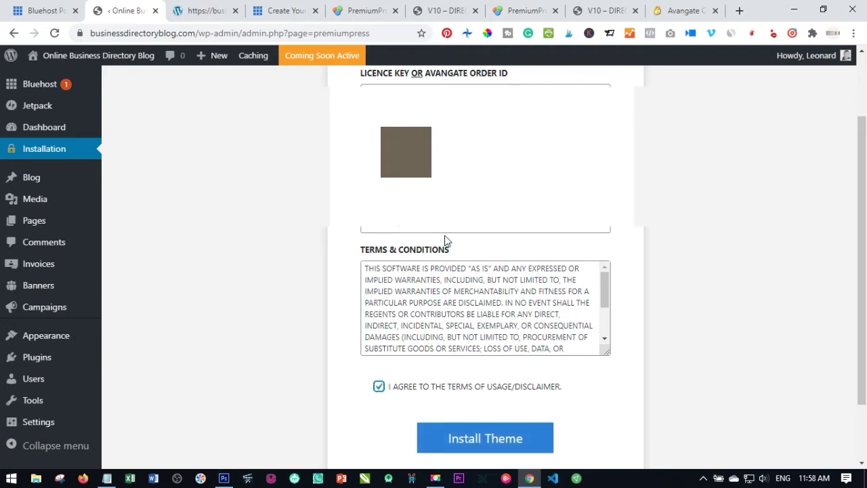
click(495, 441)
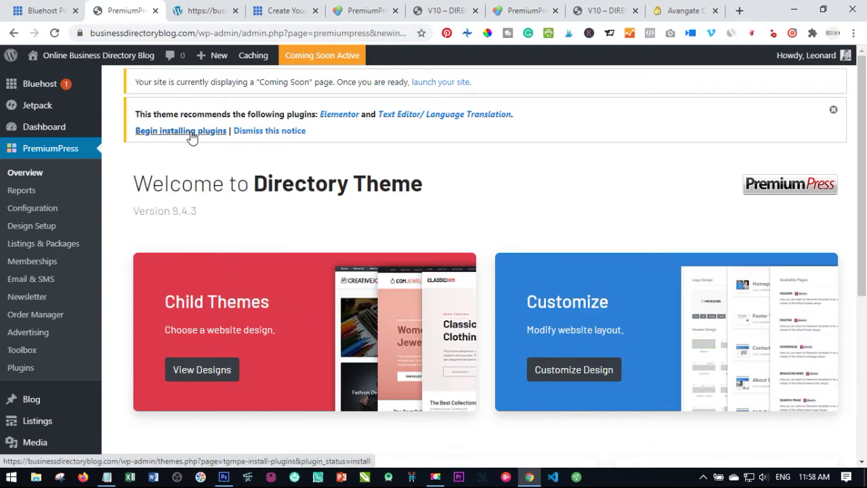
Install both recommended plugins, Elementor and Text Editor/ Language Translation, as one bulk action
click(192, 134)
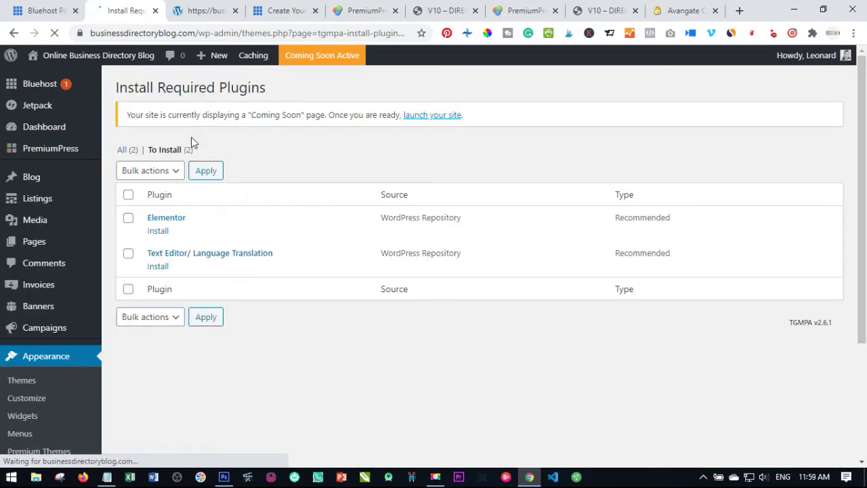
click(128, 196)
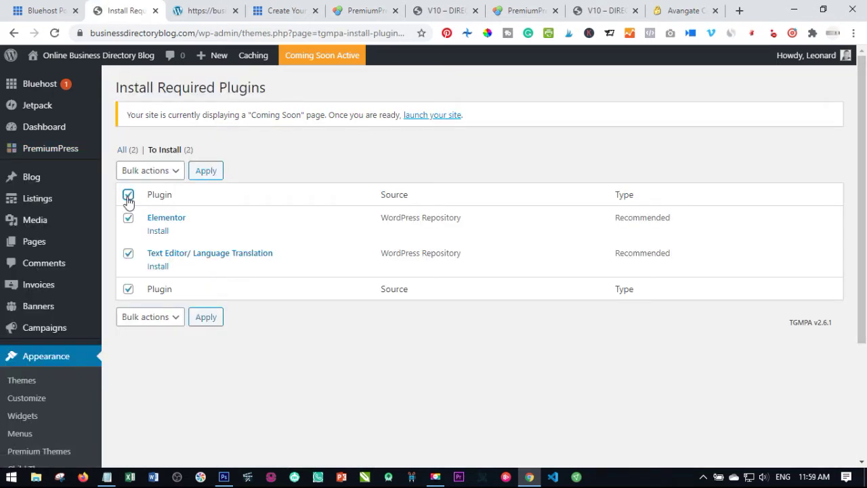
click(164, 174)
click(147, 201)
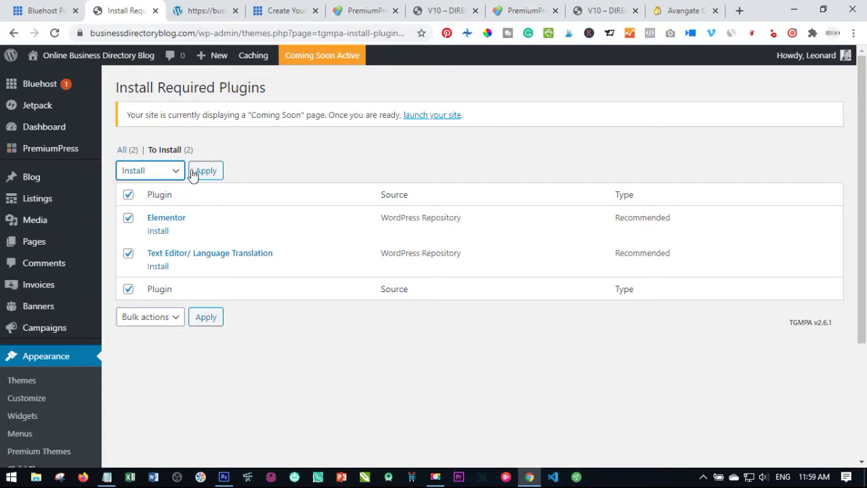
click(203, 170)
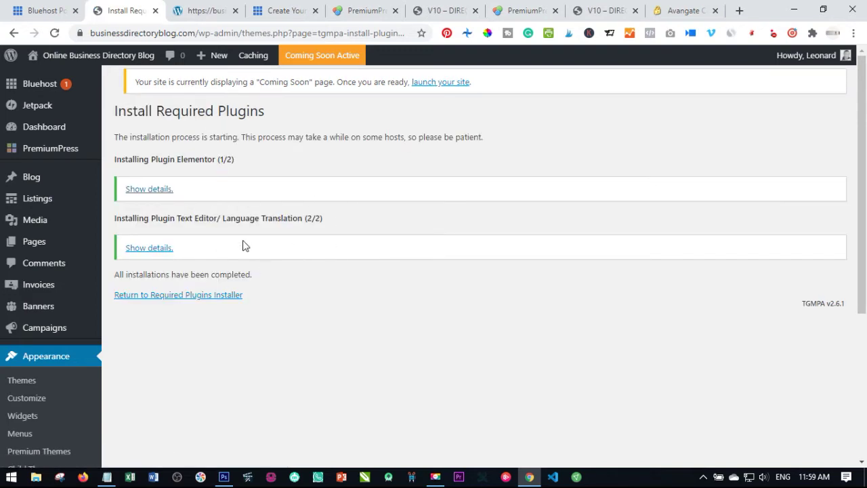
Reload the live homepage and examine the Directory Theme's search banner, categories, featured listings and welcome section
click(186, 11)
right_click(160, 146)
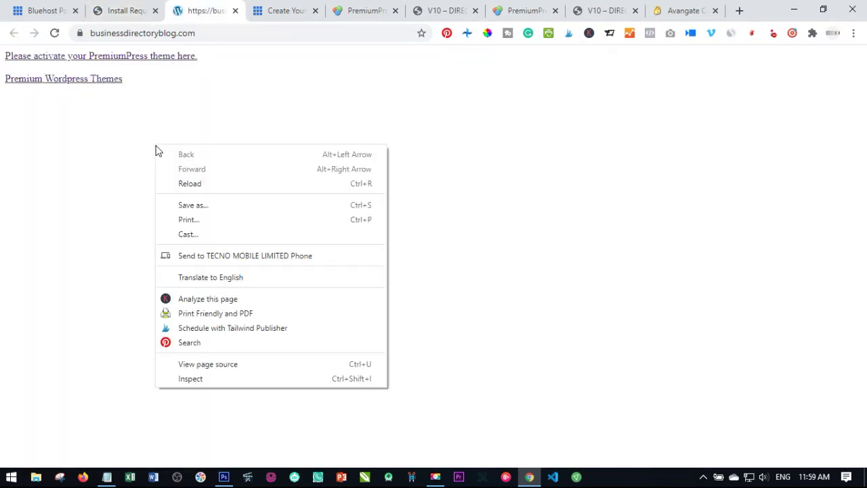
click(197, 187)
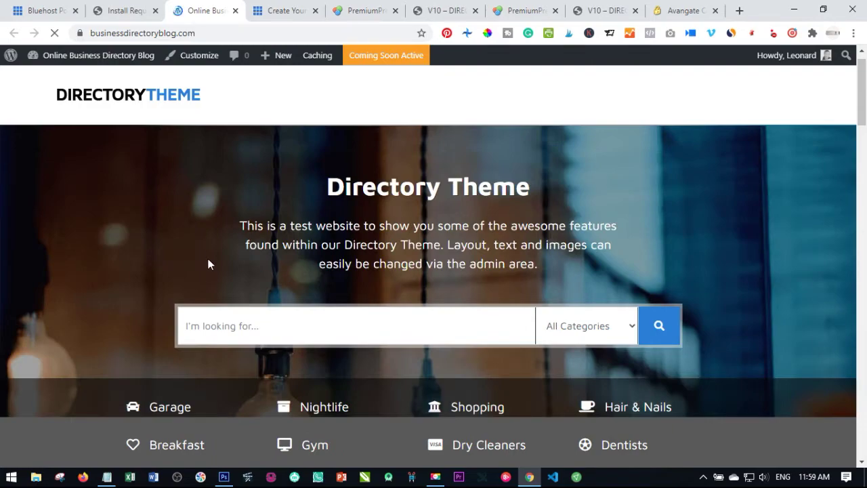
scroll(200, 236, down, 10)
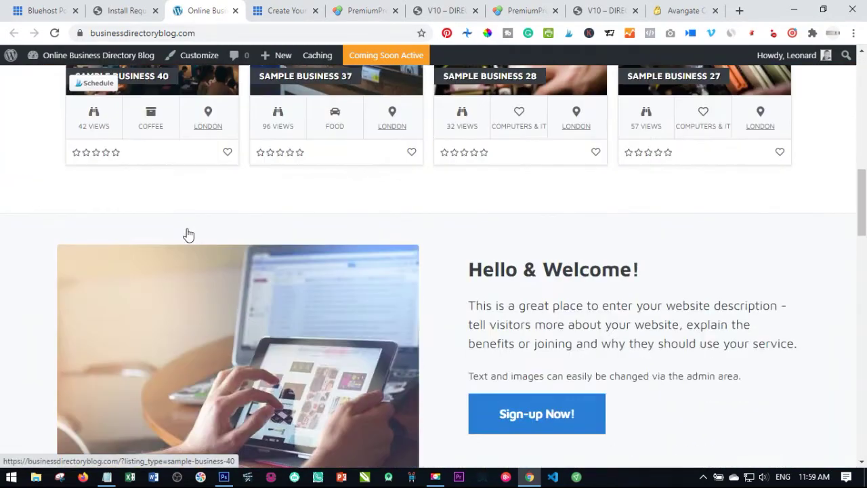
scroll(188, 234, down, 12)
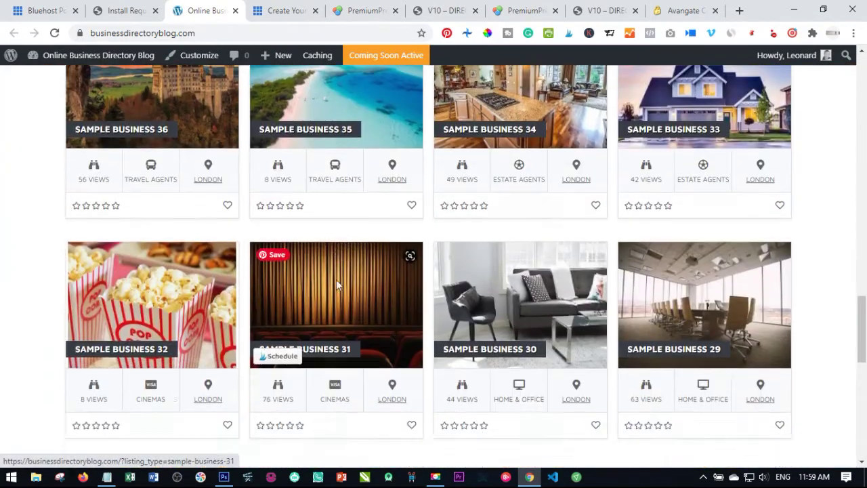
scroll(336, 279, down, 9)
scroll(322, 265, up, 6)
scroll(323, 266, up, 14)
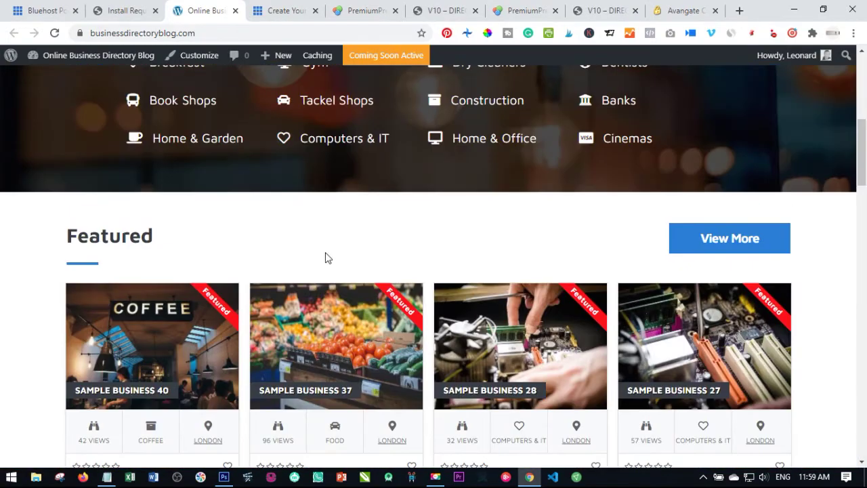
scroll(324, 261, up, 5)
scroll(267, 296, down, 2)
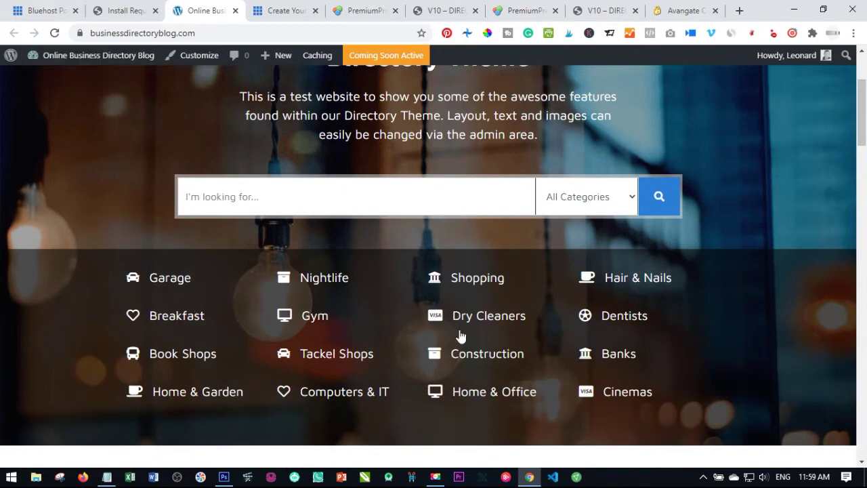
scroll(475, 349, down, 2)
scroll(400, 357, up, 4)
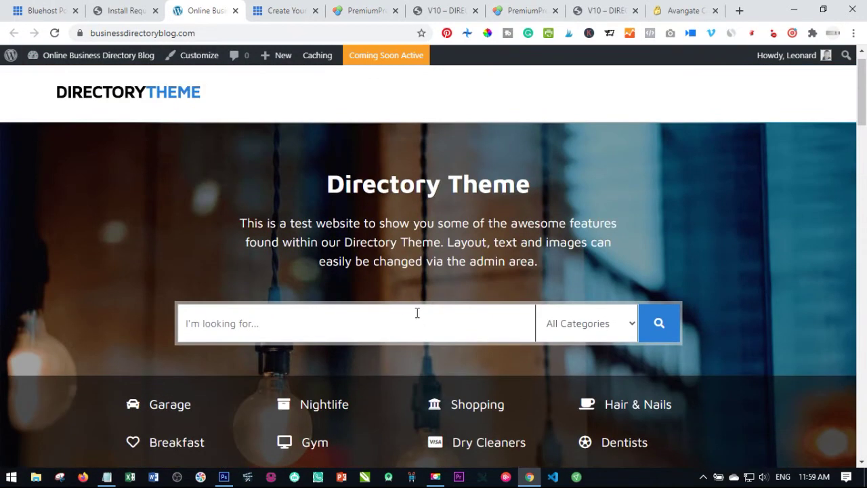
scroll(359, 275, down, 7)
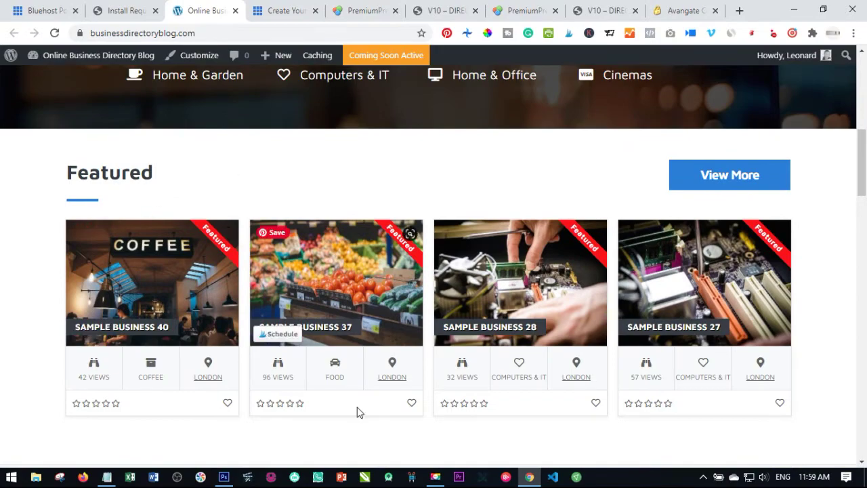
scroll(231, 383, down, 5)
scroll(268, 292, up, 3)
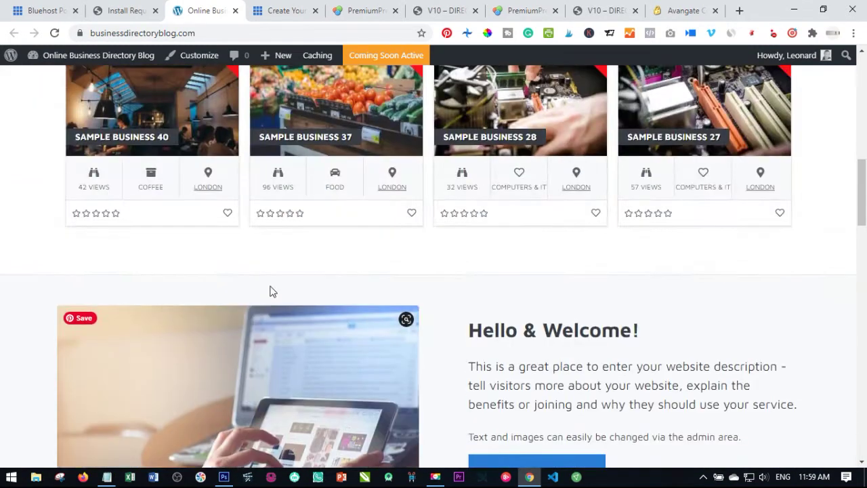
scroll(268, 292, up, 10)
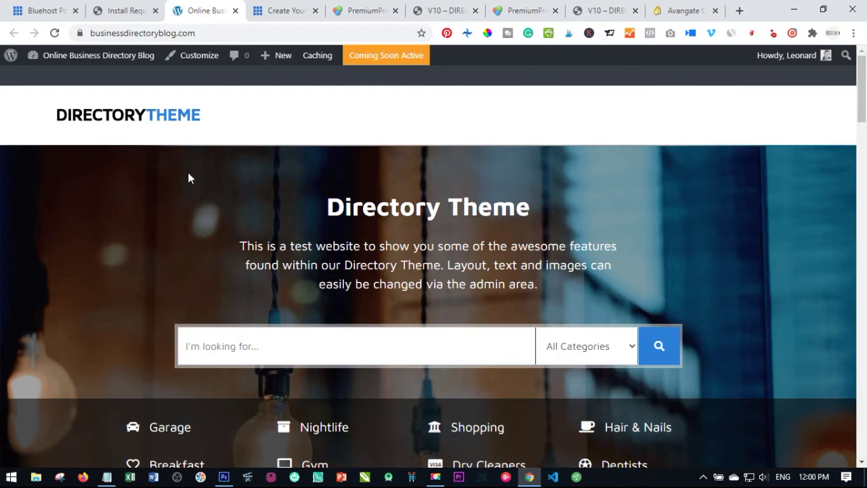
key(ctrl+shift+Tab)
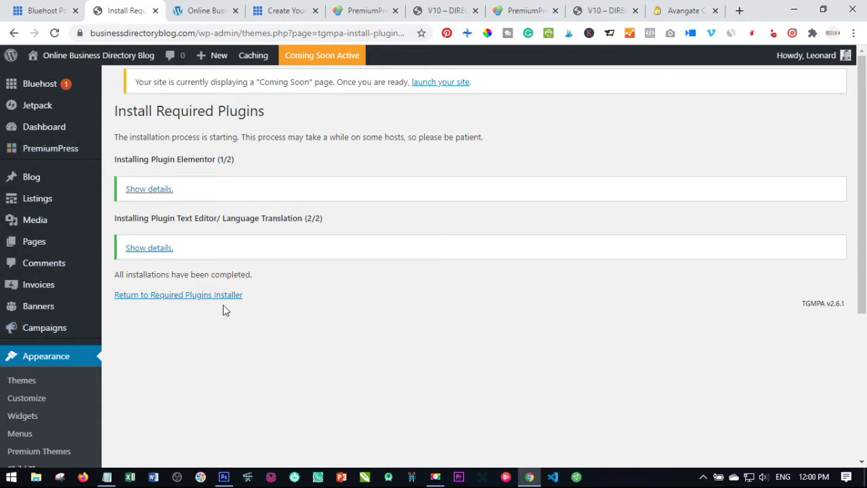
click(198, 11)
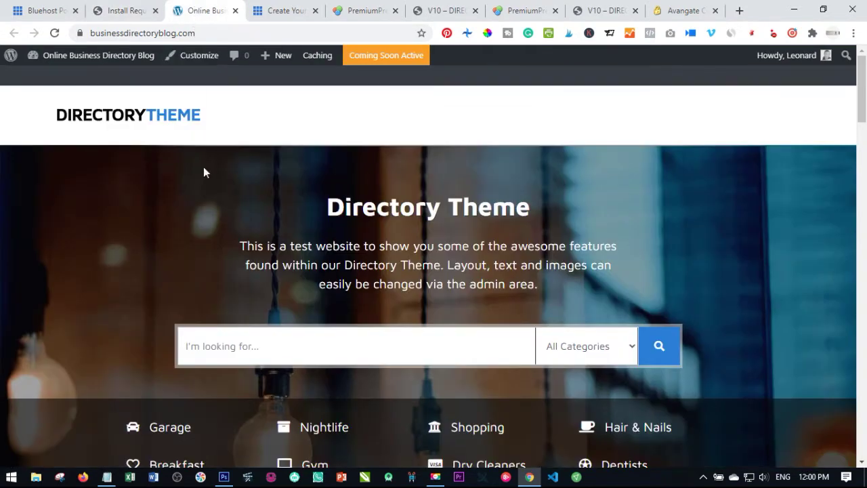
Browse the PremiumPress child themes available in the WordPress admin and compare their directory designs, from Square Dir through Spartak
click(139, 12)
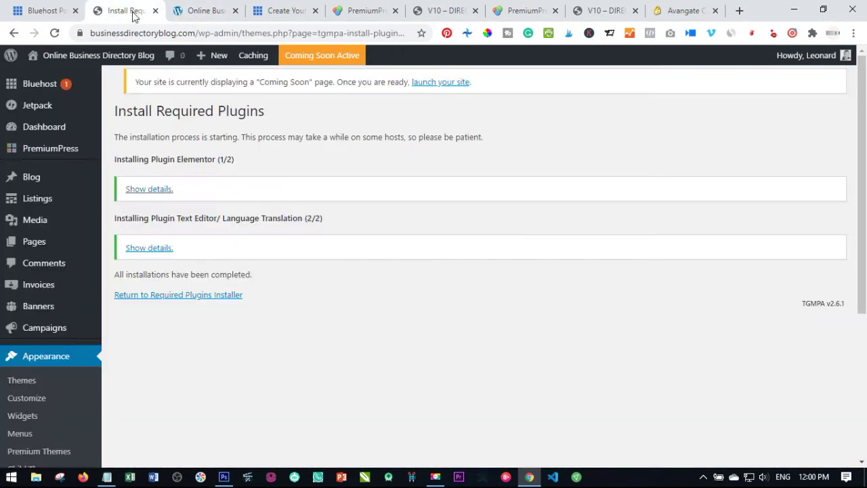
scroll(52, 327, down, 2)
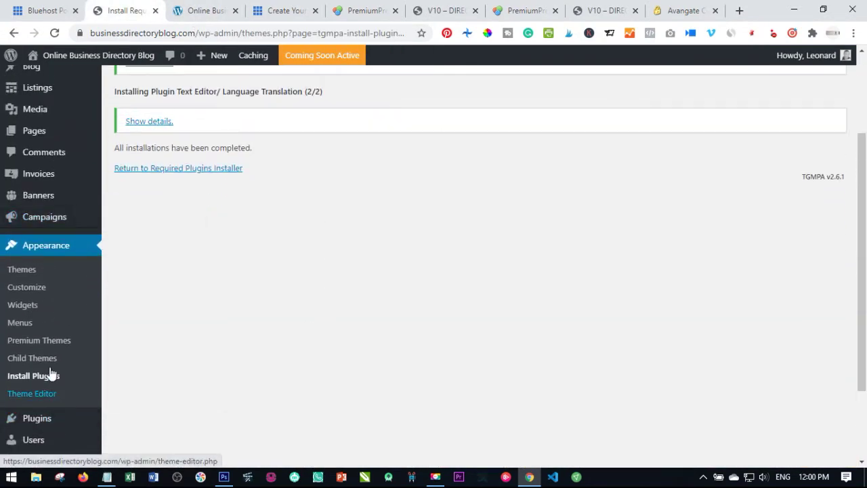
click(31, 359)
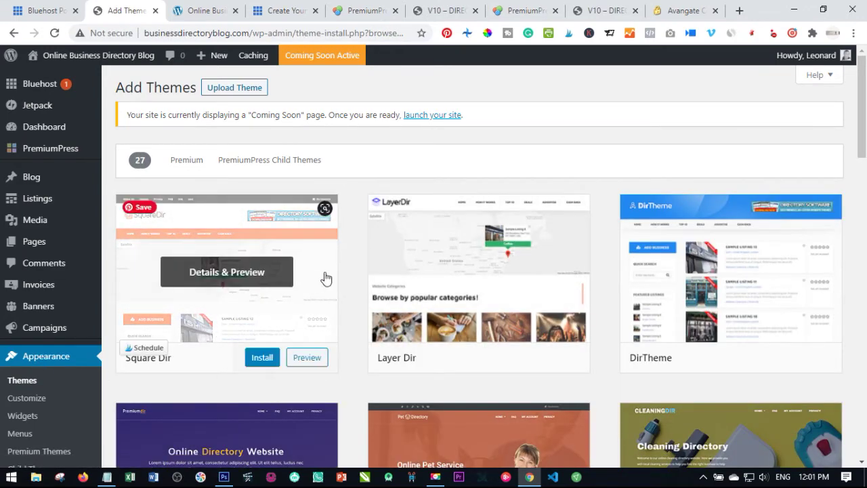
scroll(320, 284, down, 2)
scroll(324, 291, down, 1)
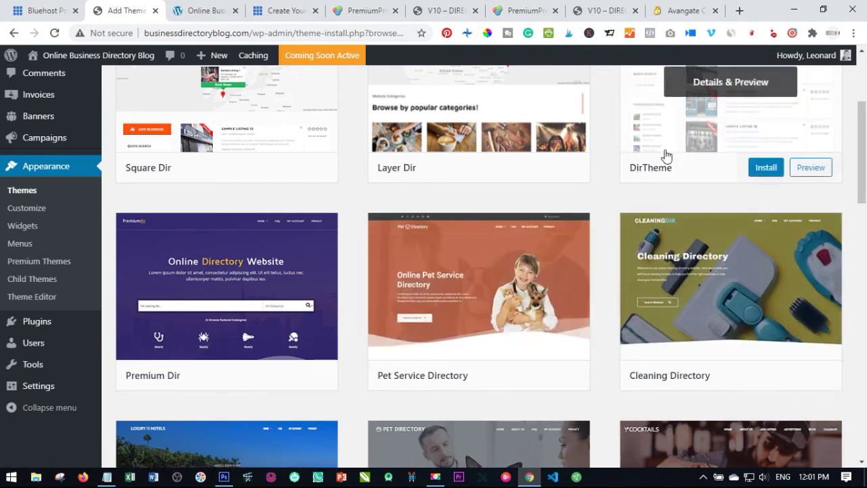
scroll(715, 153, up, 2)
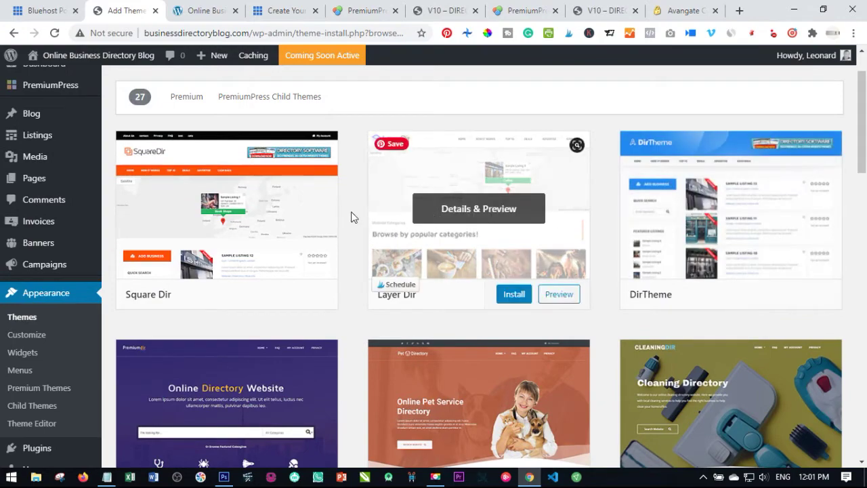
scroll(134, 246, down, 4)
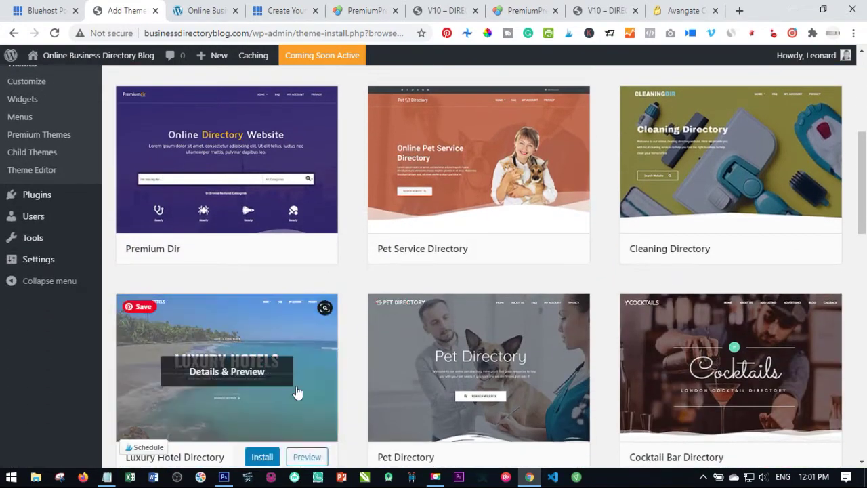
scroll(266, 345, down, 4)
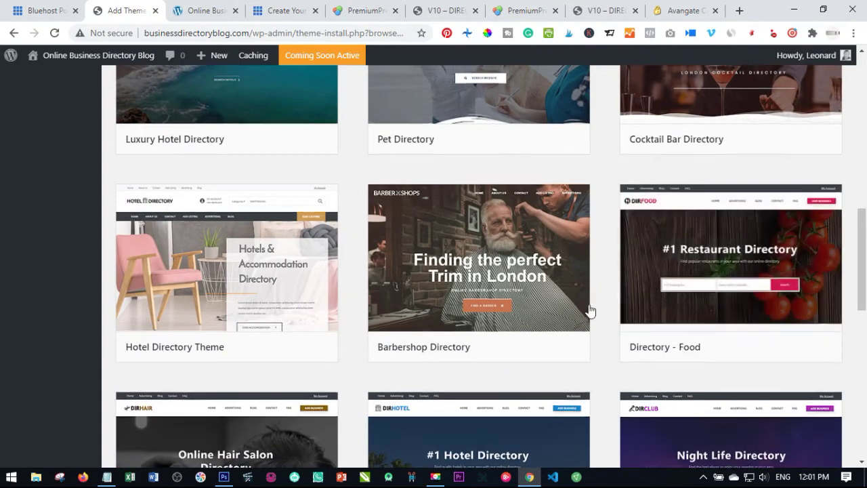
scroll(345, 383, down, 2)
scroll(345, 384, down, 2)
scroll(251, 309, down, 4)
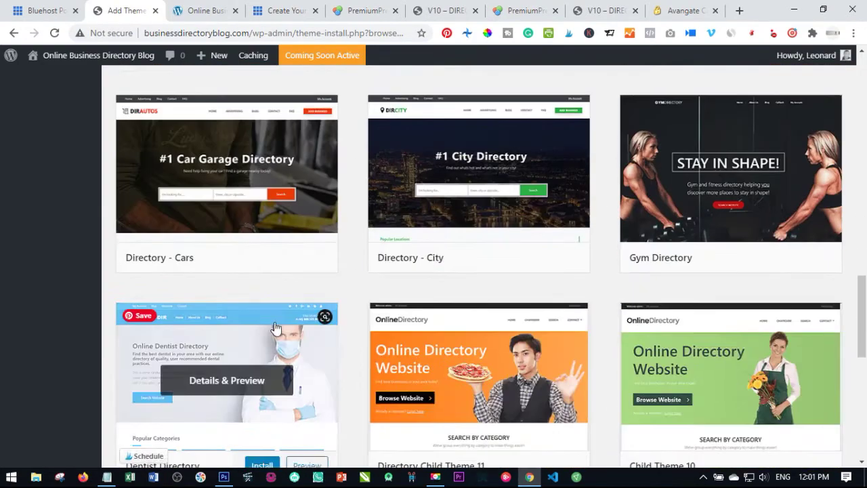
scroll(559, 314, up, 1)
scroll(565, 315, down, 3)
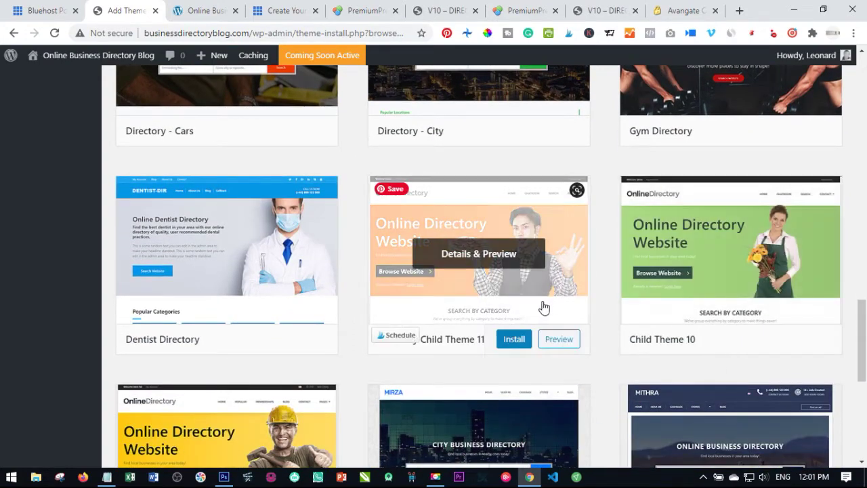
scroll(421, 409, down, 3)
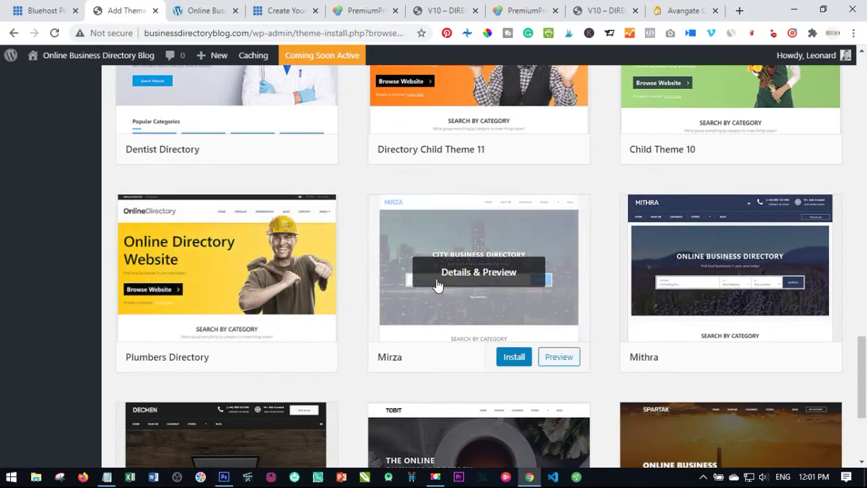
scroll(497, 353, down, 3)
scroll(503, 304, up, 6)
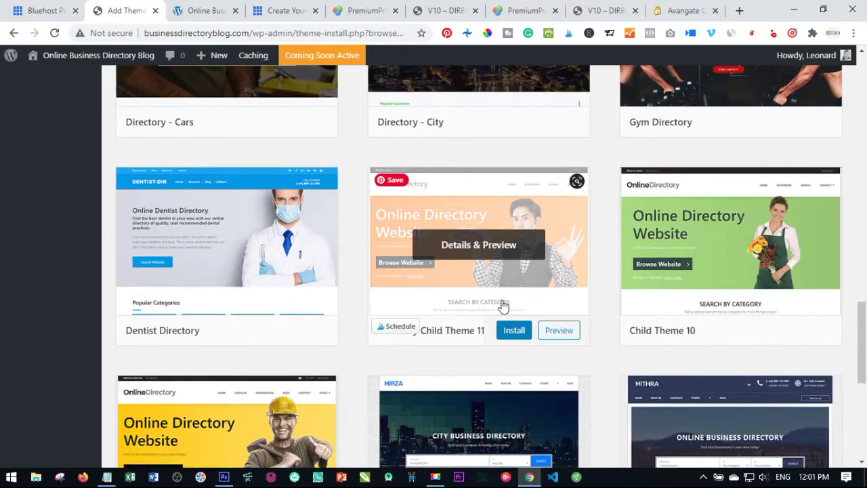
scroll(497, 307, down, 6)
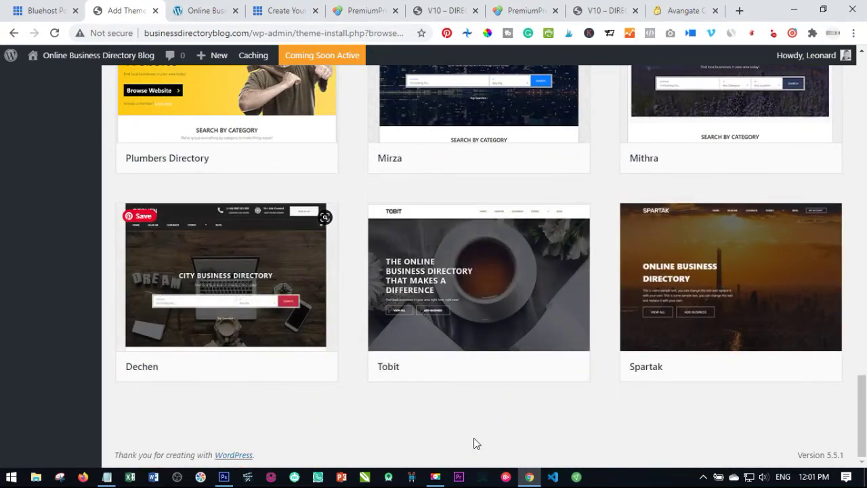
scroll(580, 304, up, 12)
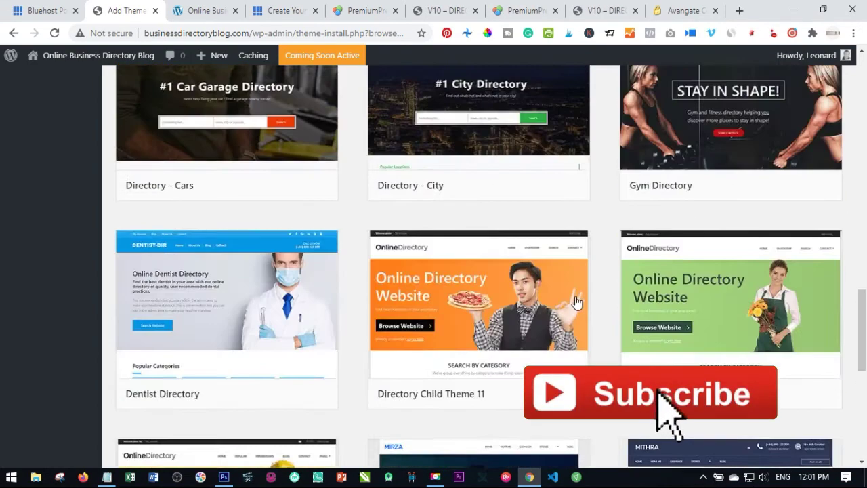
scroll(578, 326, up, 4)
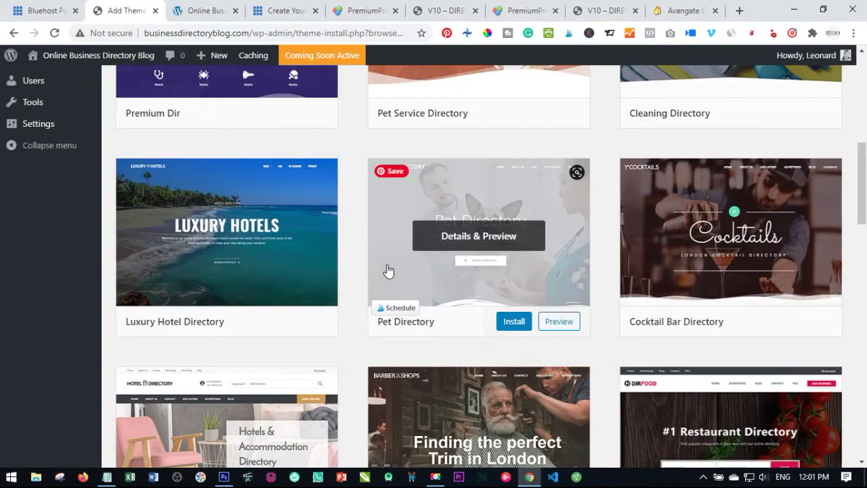
scroll(362, 341, up, 1)
scroll(362, 341, up, 2)
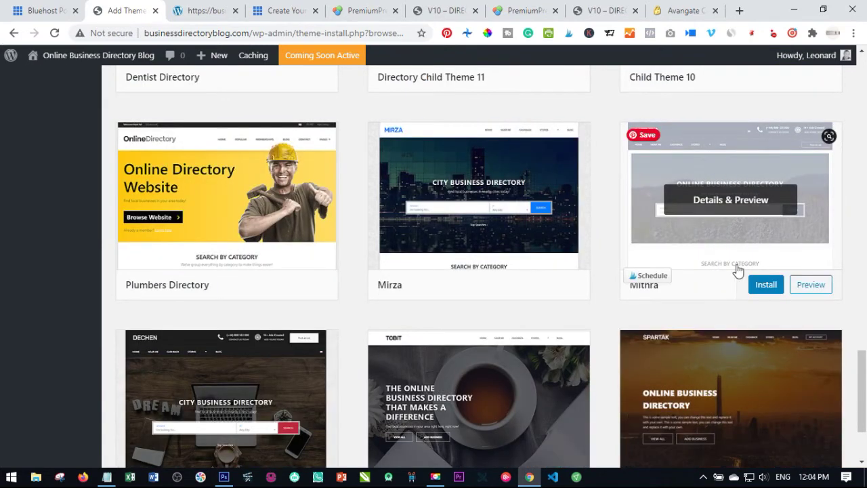
Install the Mithra child theme and make it the active theme on the Themes page
click(768, 287)
mouse_move(562, 299)
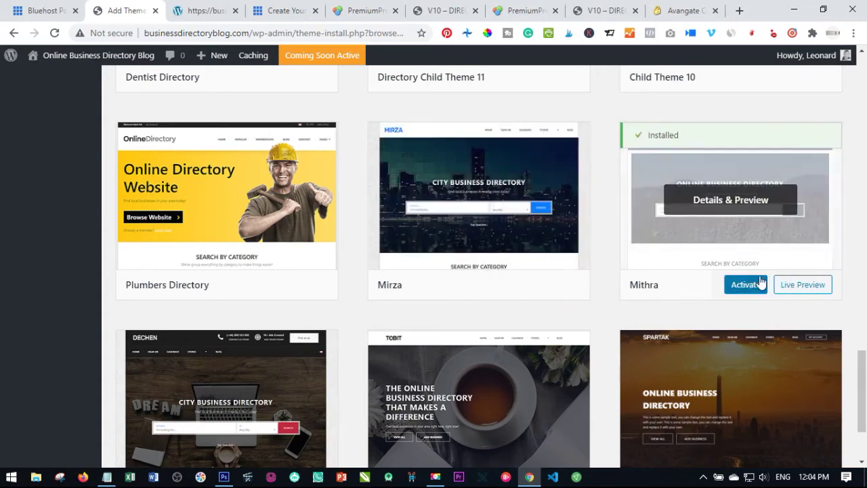
mouse_move(230, 207)
scroll(231, 207, up, 20)
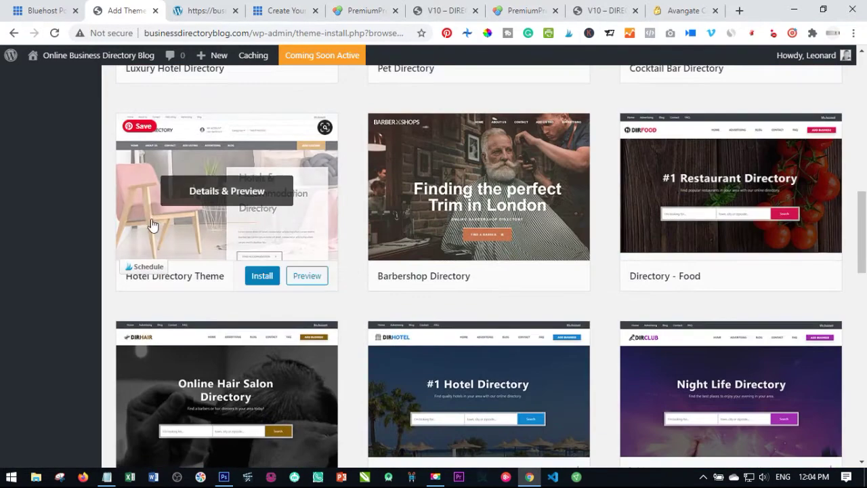
scroll(41, 155, up, 3)
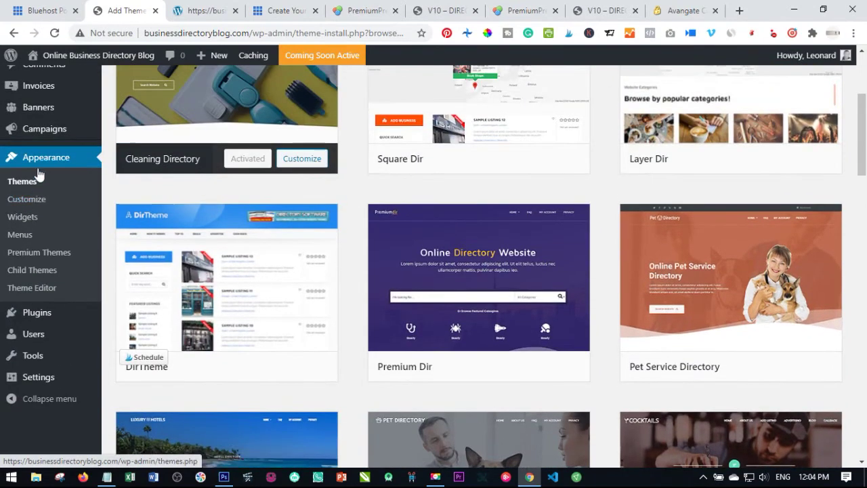
click(46, 157)
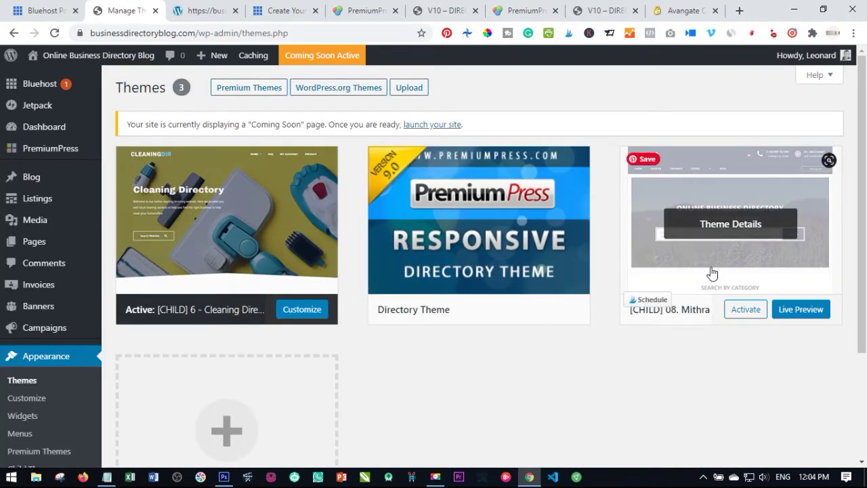
click(747, 311)
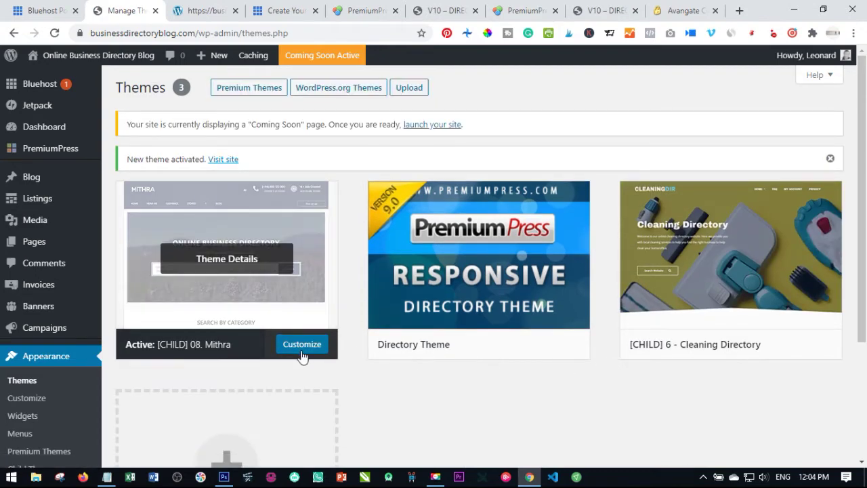
Reload the live homepage and examine the Mithra design's search banner, categories, featured listings, blog posts and footer
click(191, 12)
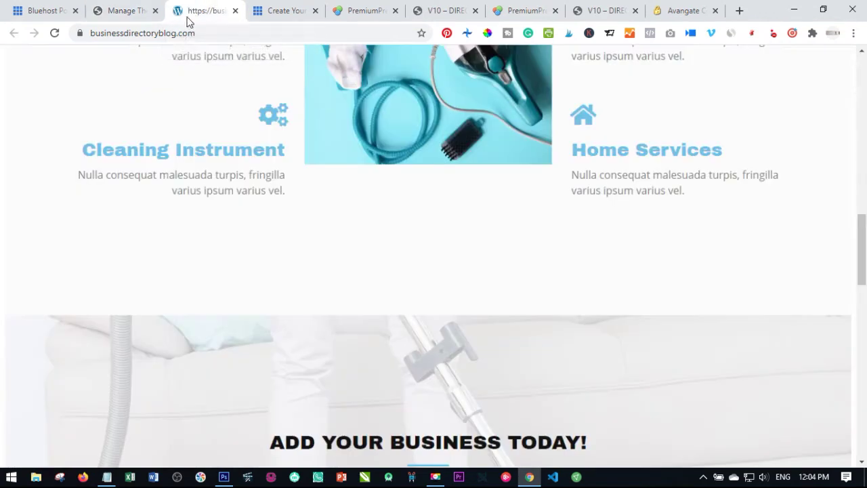
click(56, 33)
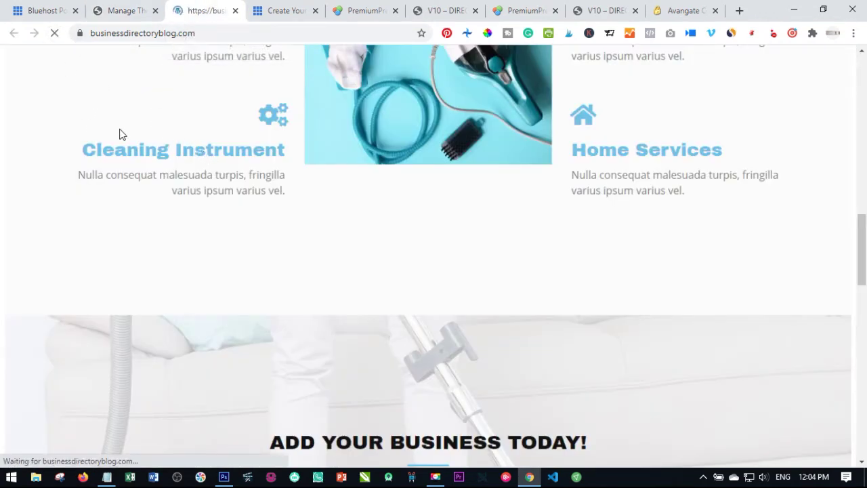
scroll(139, 175, up, 10)
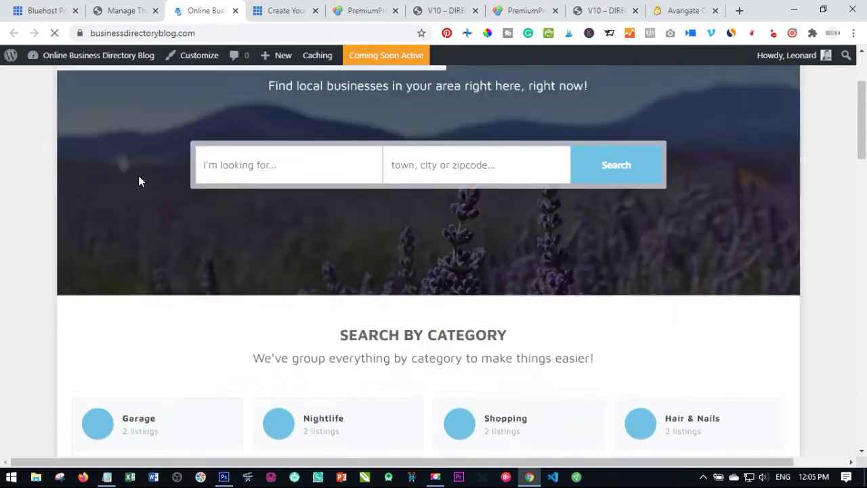
scroll(269, 256, down, 3)
scroll(267, 260, up, 3)
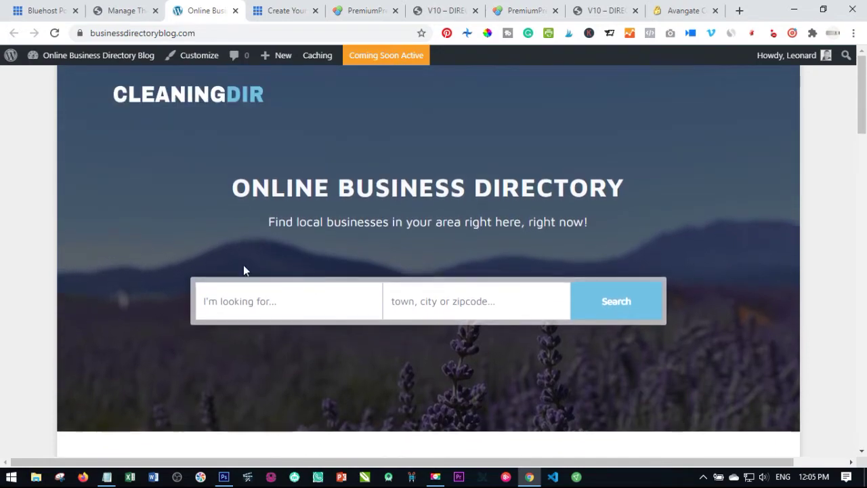
scroll(260, 255, down, 6)
scroll(252, 246, up, 5)
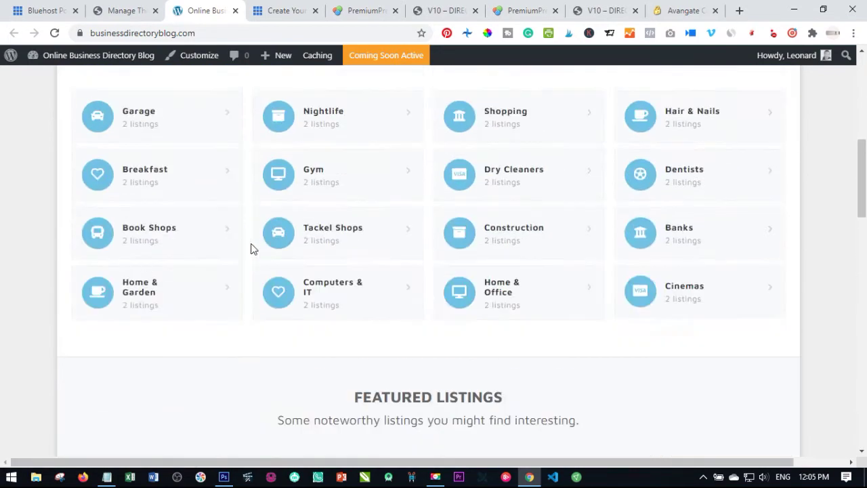
scroll(391, 217, down, 5)
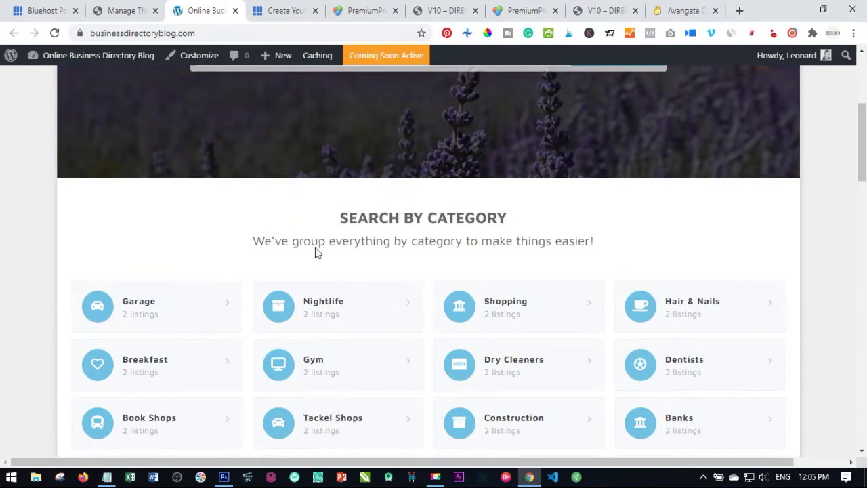
scroll(418, 259, down, 4)
scroll(423, 197, down, 4)
scroll(281, 205, down, 5)
scroll(337, 240, up, 5)
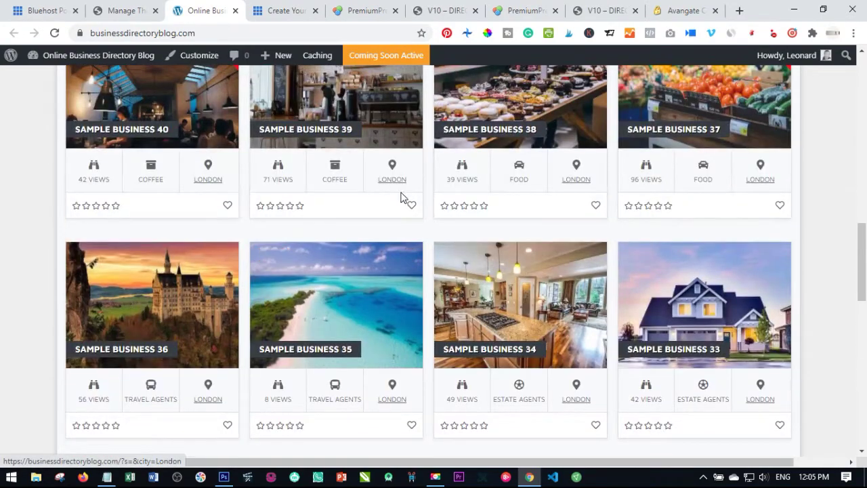
scroll(407, 188, down, 6)
scroll(372, 271, down, 3)
scroll(364, 193, up, 3)
scroll(420, 234, down, 2)
scroll(428, 246, down, 3)
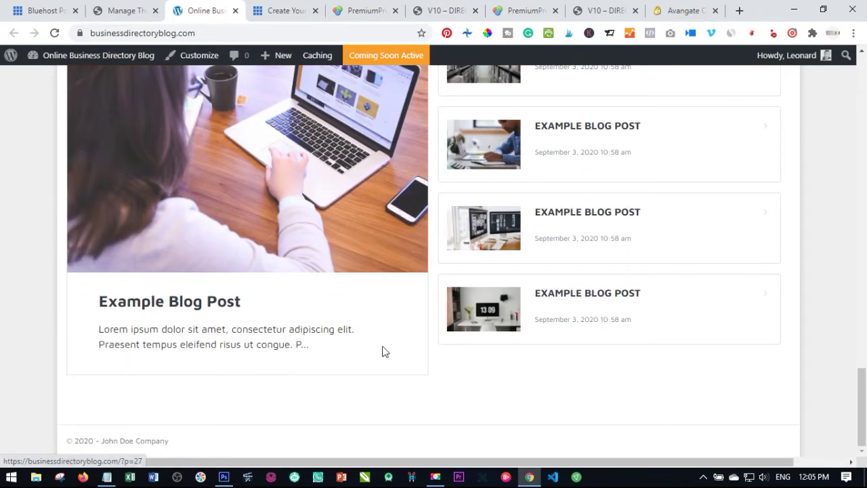
scroll(310, 305, up, 15)
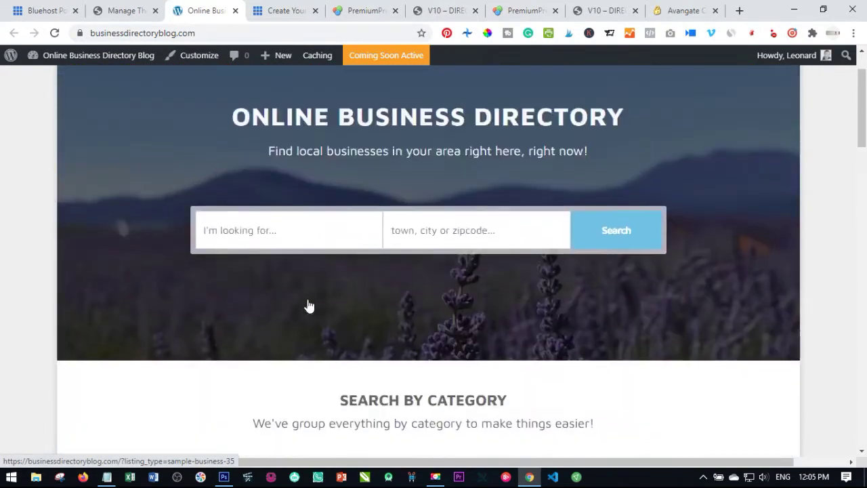
scroll(306, 305, up, 1)
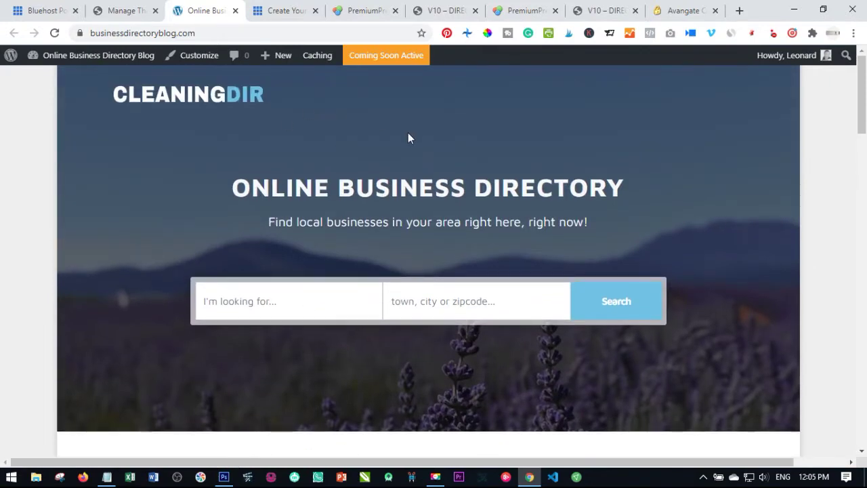
scroll(322, 251, down, 4)
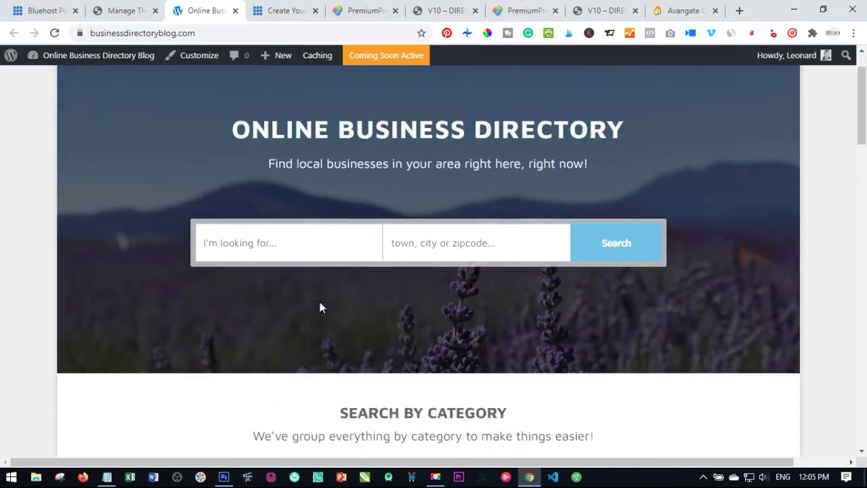
scroll(310, 215, up, 4)
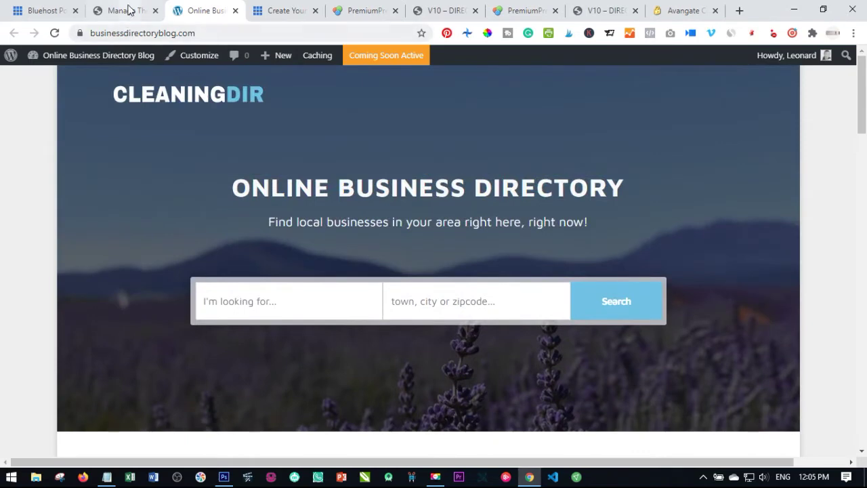
Return to the WordPress admin and open the PremiumPress Overview page
click(126, 10)
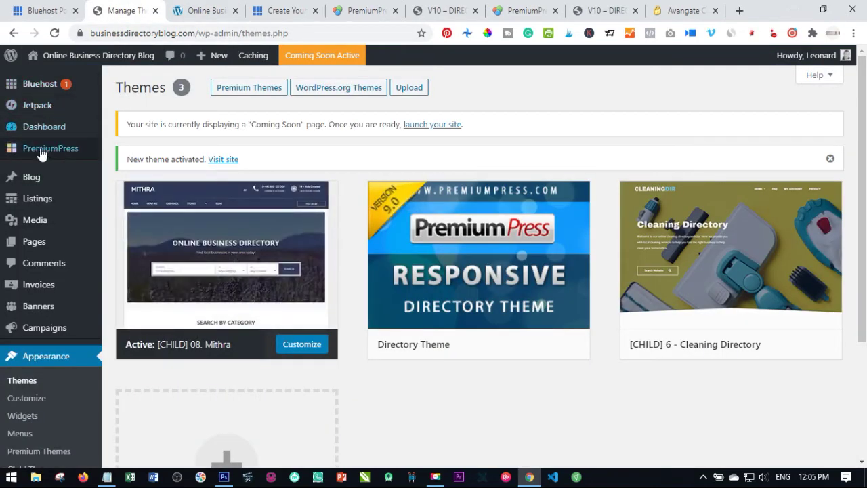
mouse_move(54, 155)
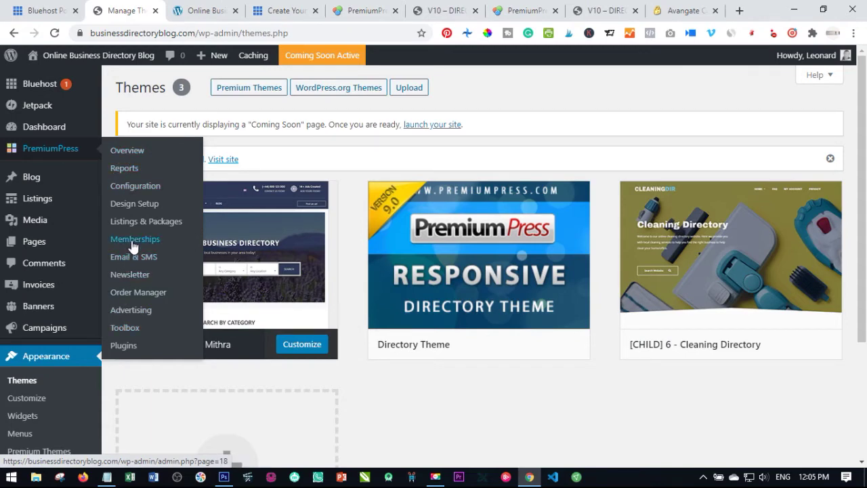
click(130, 155)
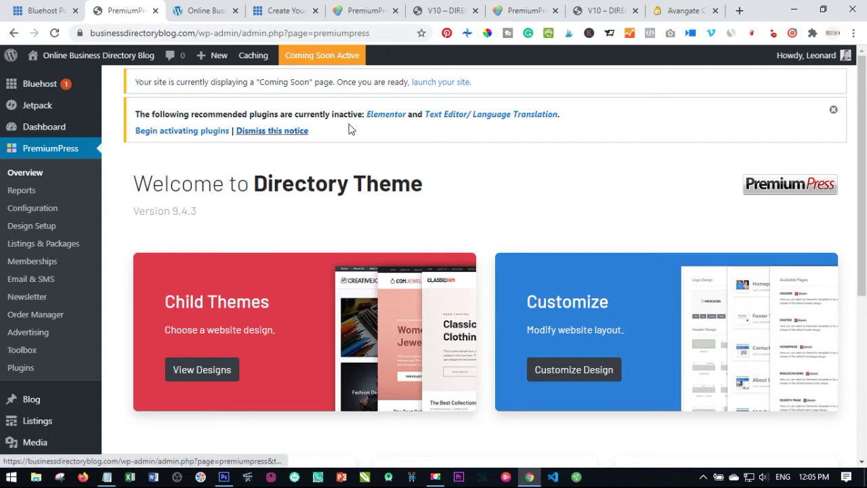
Activate the recommended Elementor and Text Editor/ Language Translation plugins together as a bulk action
click(169, 131)
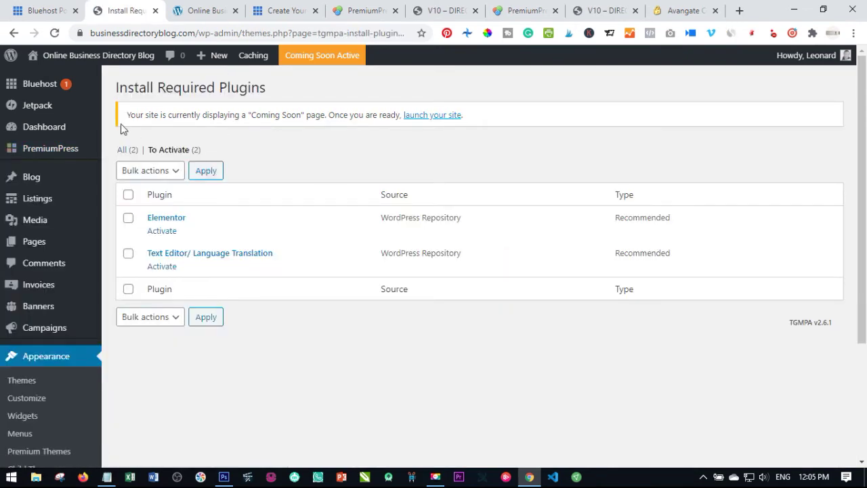
click(129, 197)
click(163, 171)
click(151, 213)
click(206, 173)
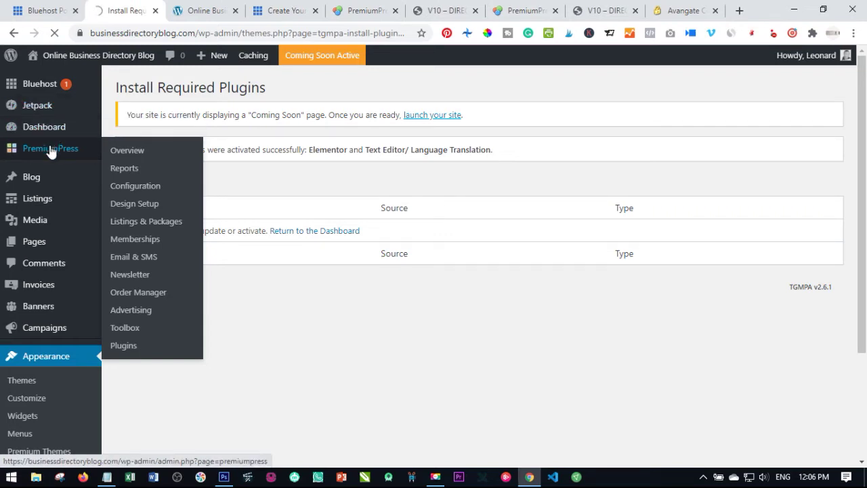
Review the PremiumPress Overview page and the Report Center's user, sales, listing and search summaries
click(59, 155)
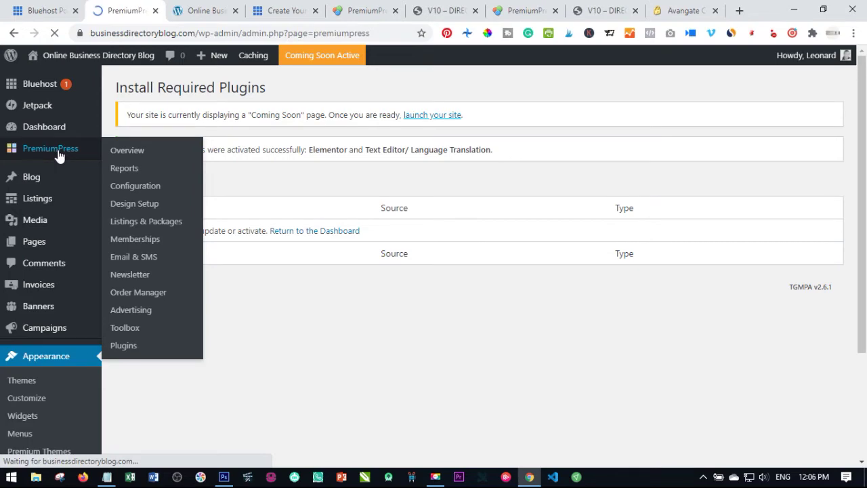
scroll(302, 217, down, 4)
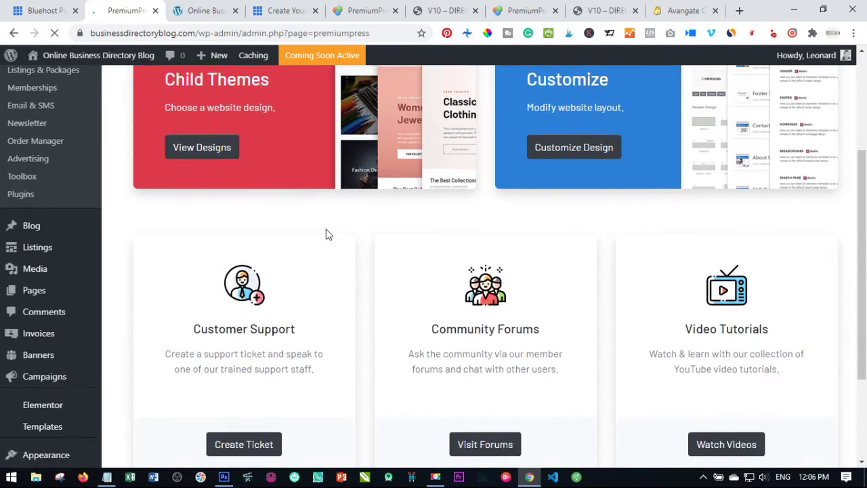
scroll(295, 284, up, 3)
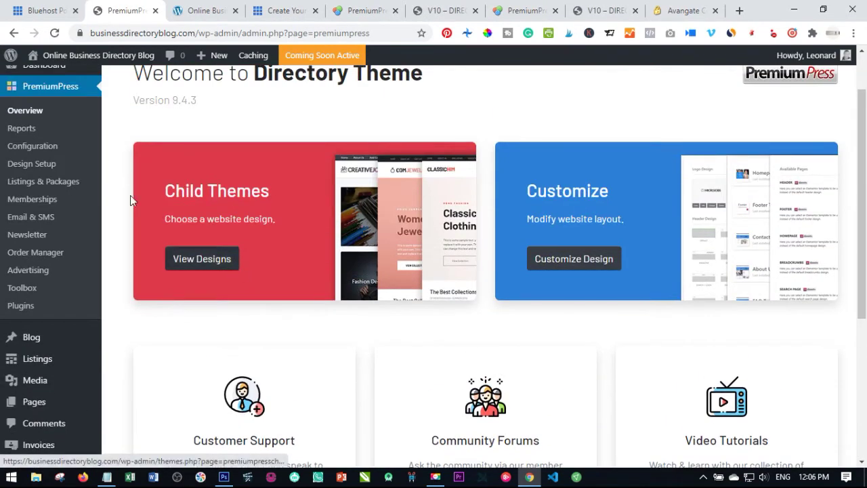
click(23, 129)
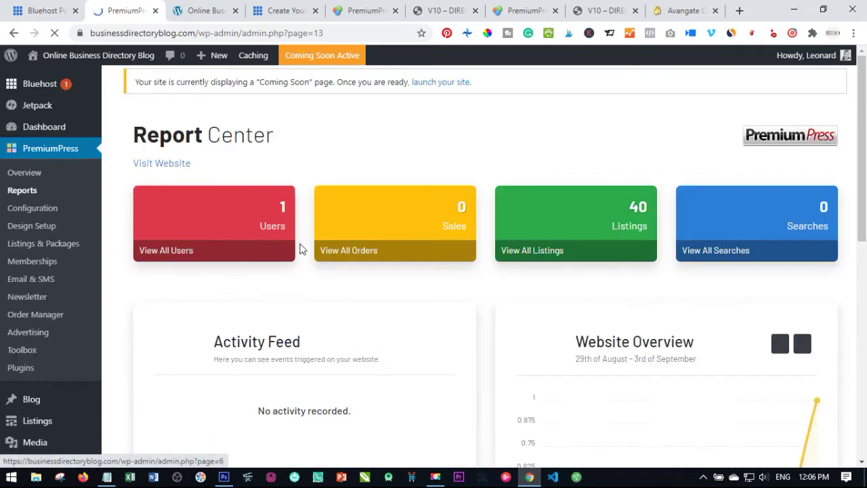
scroll(325, 214, down, 1)
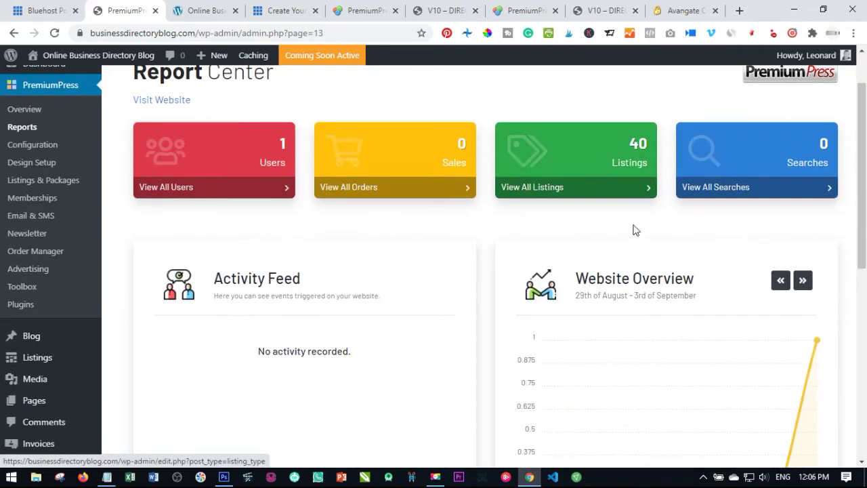
scroll(532, 215, up, 1)
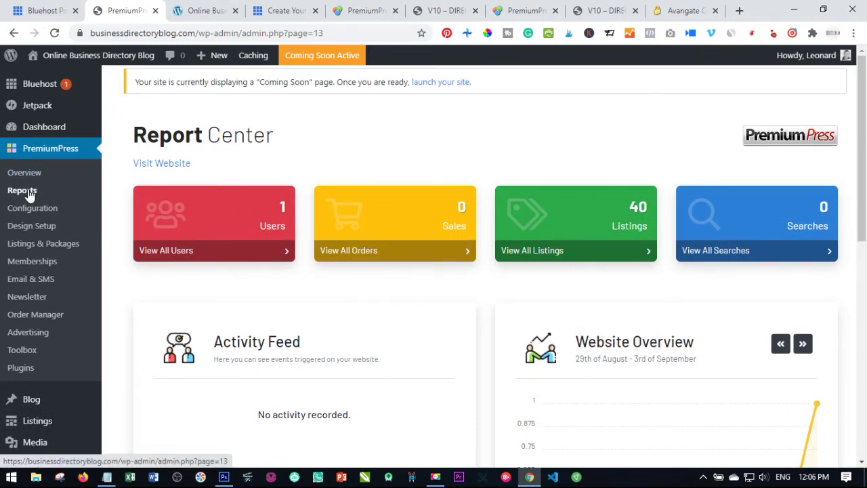
Examine the Theme Configuration sections, including Company Info, Page & Button Links, User Settings, and Payment & Currency
click(42, 214)
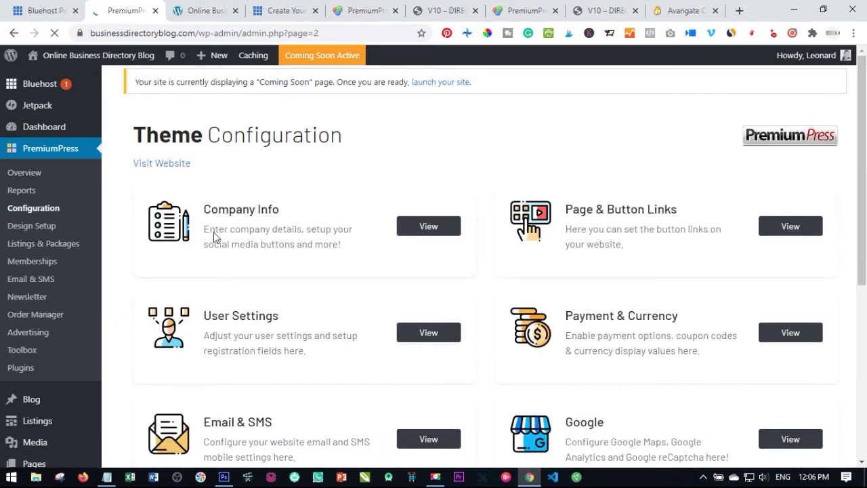
click(435, 231)
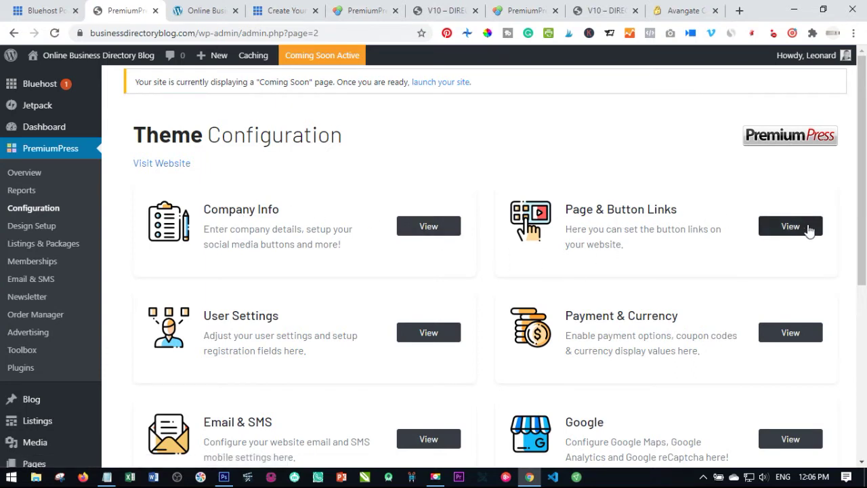
scroll(337, 307, down, 1)
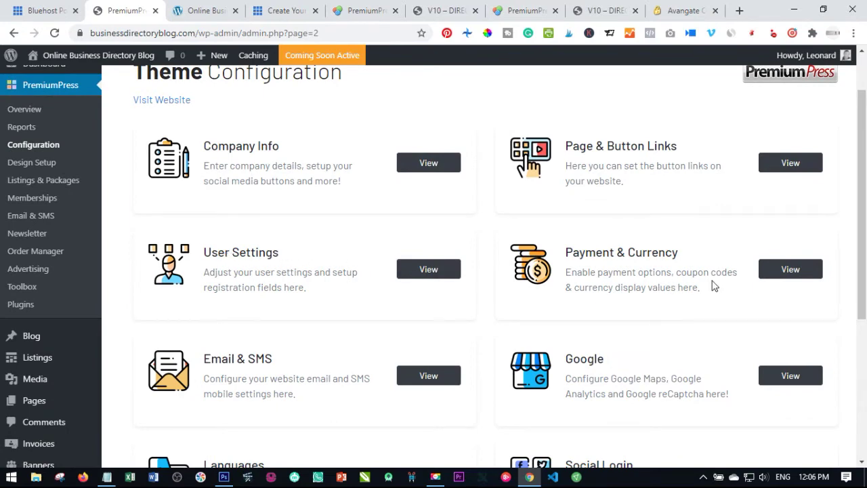
scroll(209, 294, down, 1)
scroll(619, 286, down, 3)
click(412, 343)
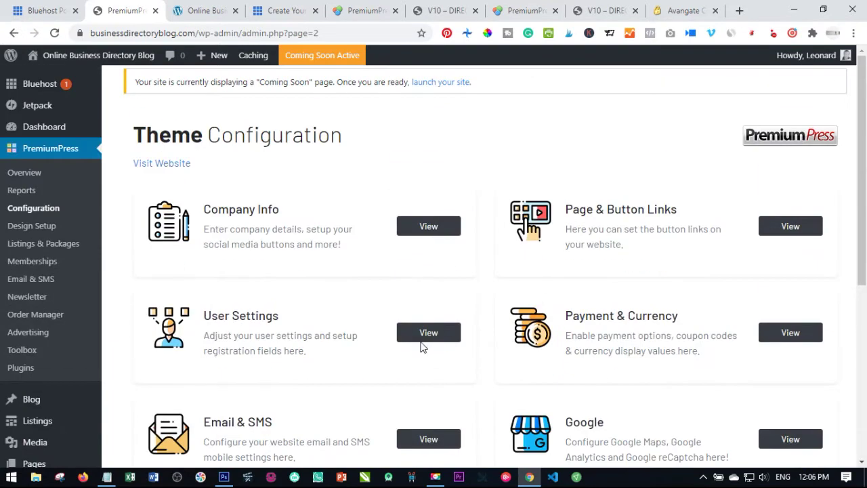
click(416, 342)
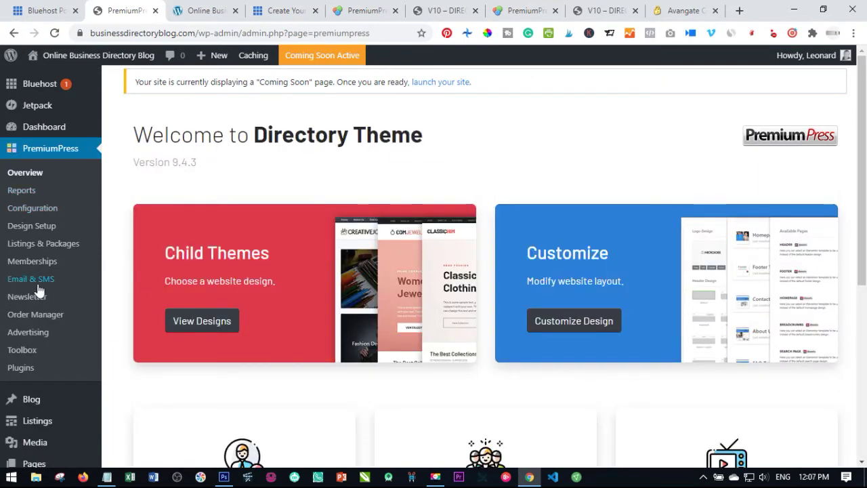
Open the Homepage Content section of Design Setup and compare its hero image settings with the live homepage
click(31, 227)
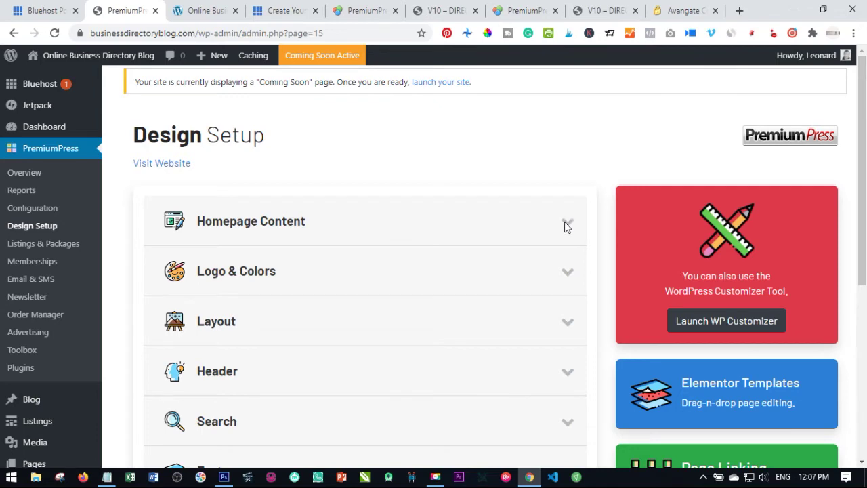
scroll(287, 195, down, 2)
click(250, 102)
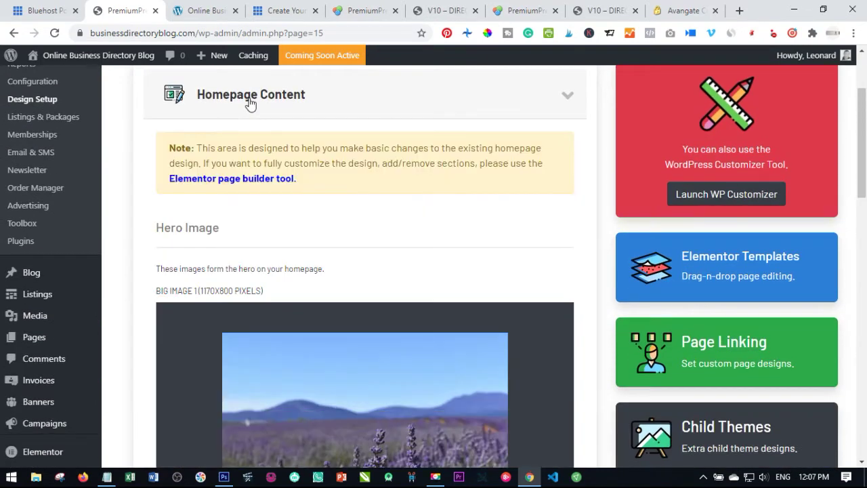
scroll(284, 250, down, 3)
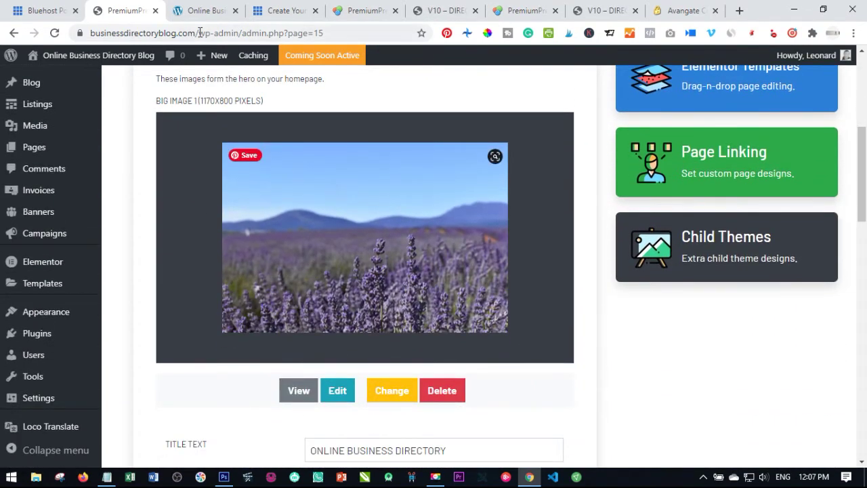
click(198, 10)
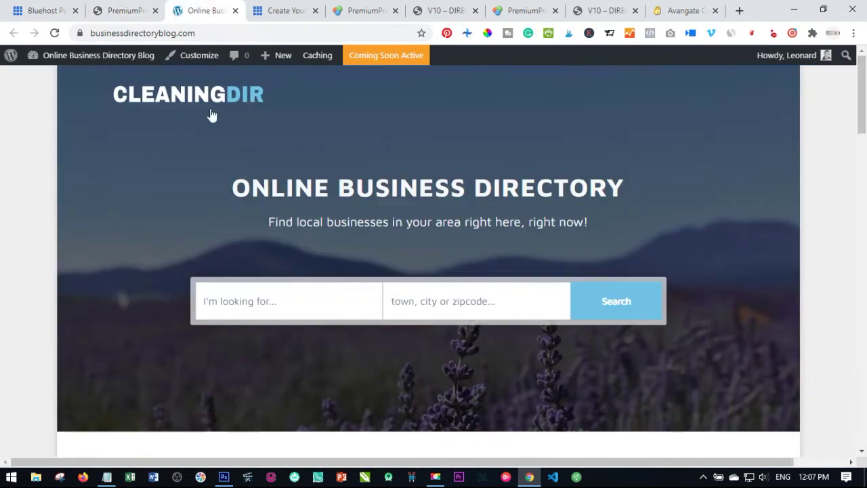
click(117, 10)
scroll(375, 327, down, 3)
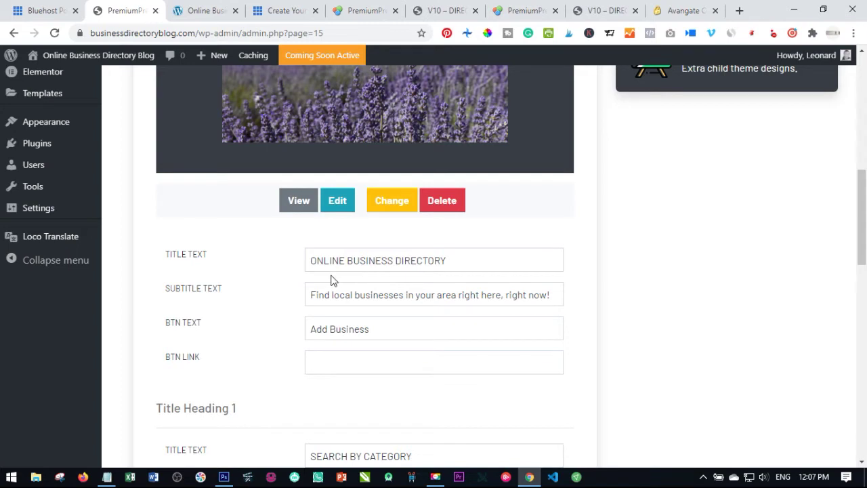
Inspect the hero's button text and button link fields in the Homepage Content settings
click(331, 330)
drag(330, 329, 299, 333)
click(351, 329)
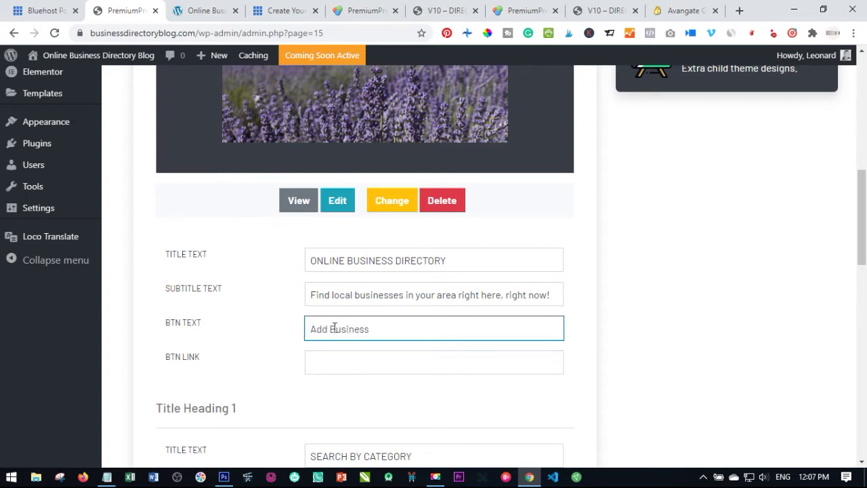
click(317, 364)
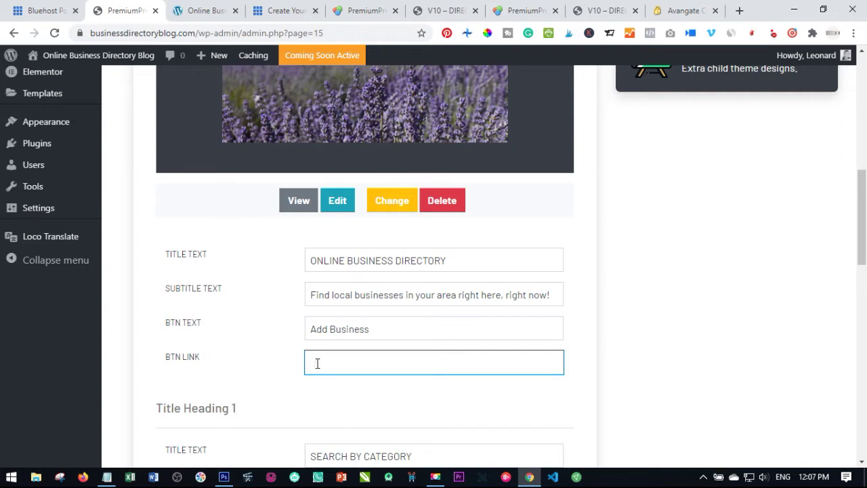
click(657, 351)
Check the Title Heading 1 and Title Heading 2 texts, referring to the live homepage
scroll(484, 363, down, 3)
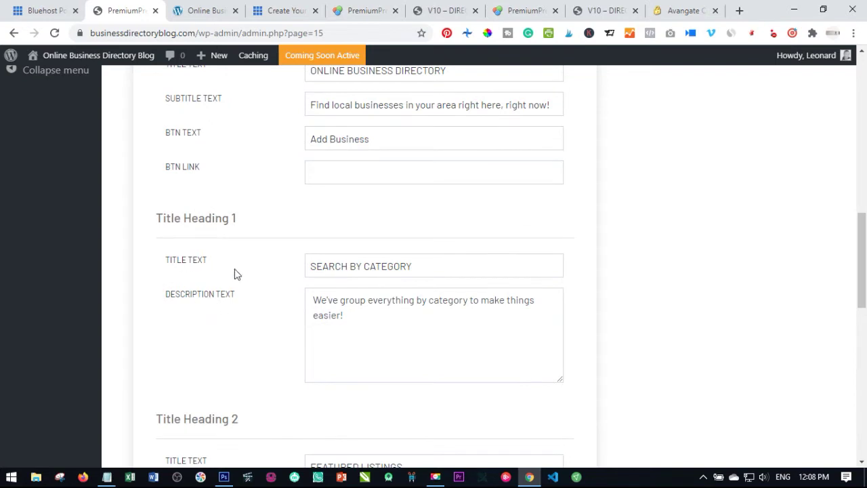
click(203, 10)
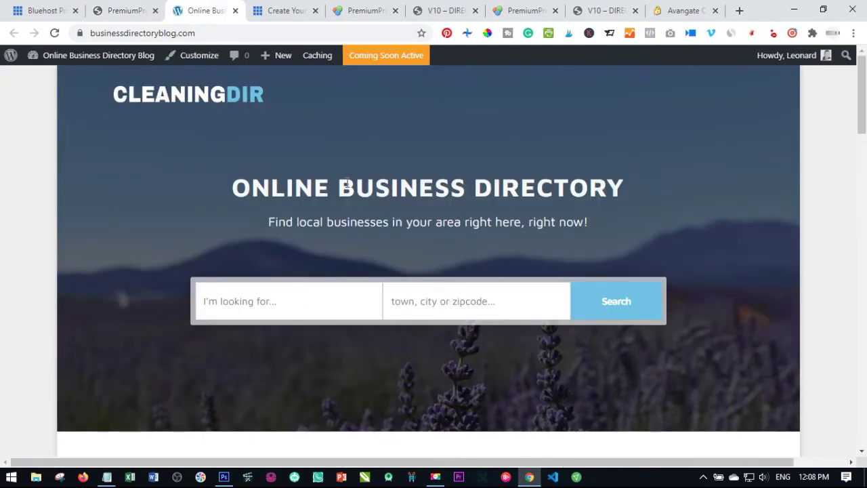
click(118, 8)
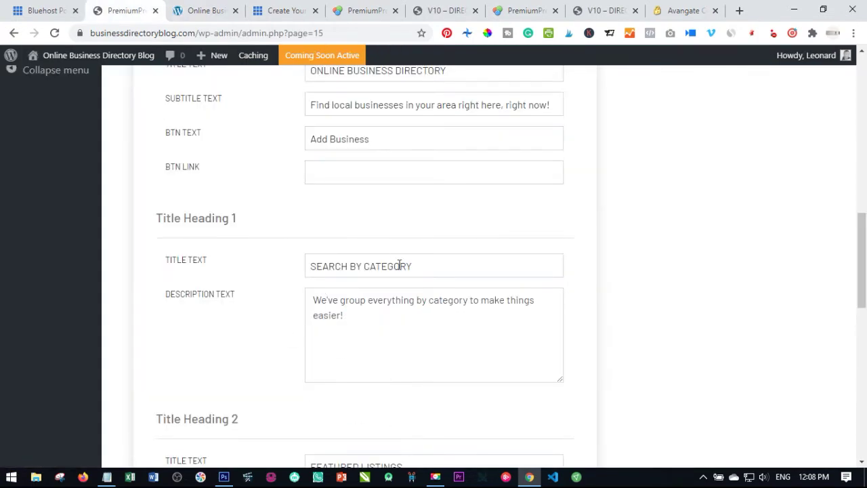
scroll(358, 376, down, 1)
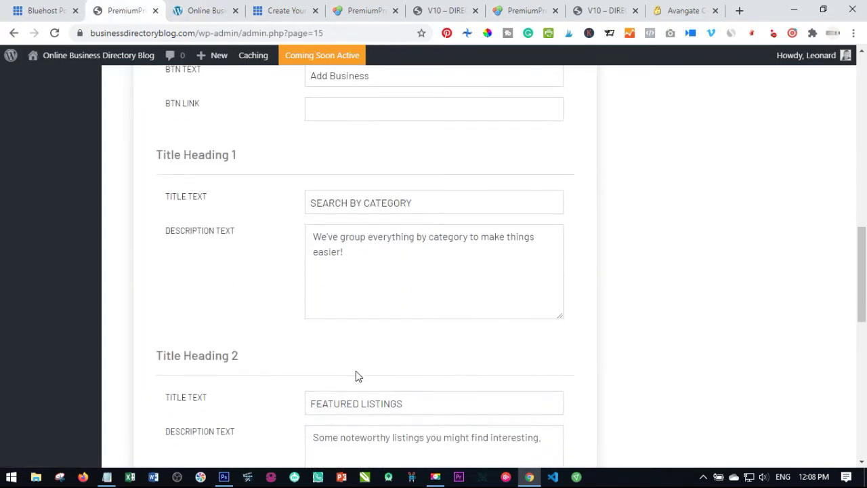
scroll(359, 296, down, 2)
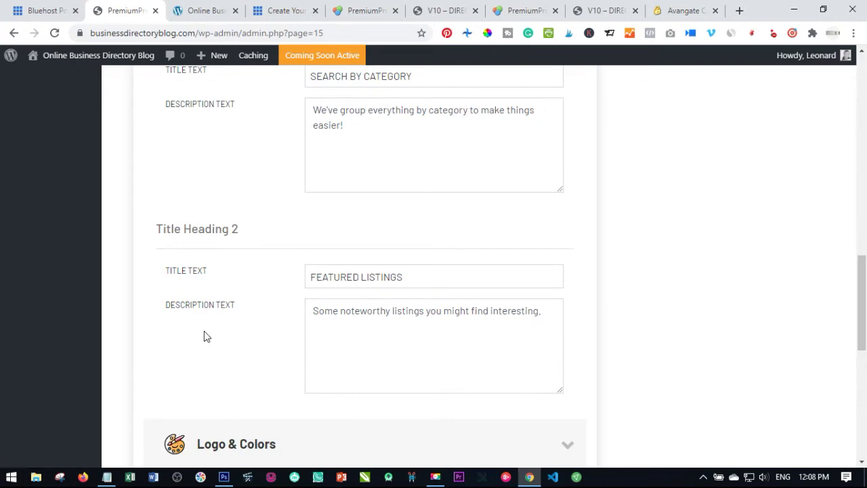
scroll(212, 343, down, 3)
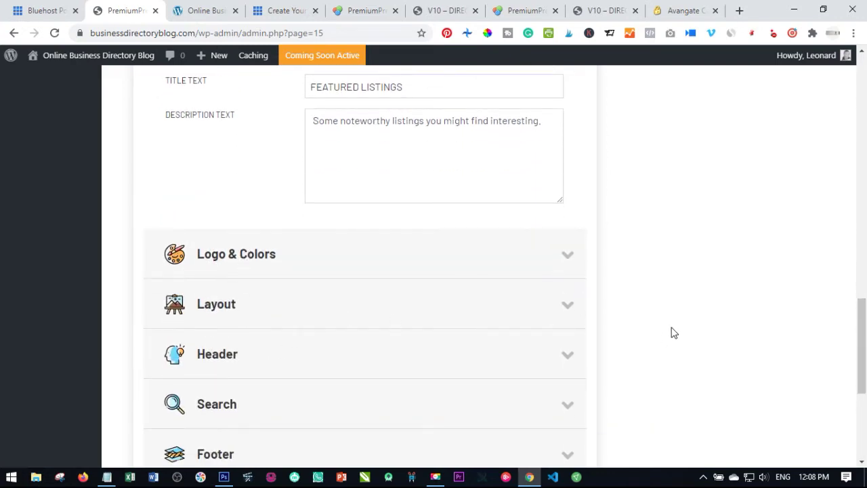
Open the Logo & Colors settings and compare the logo designs with the live homepage's header
click(242, 254)
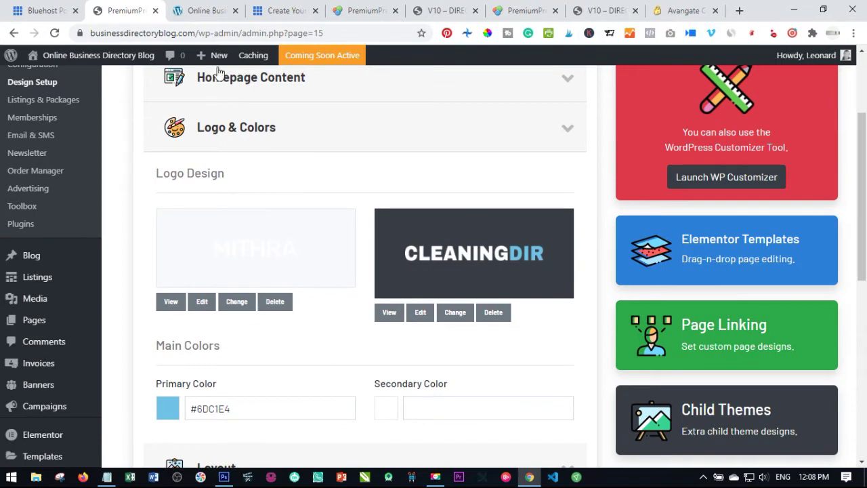
click(203, 10)
click(122, 10)
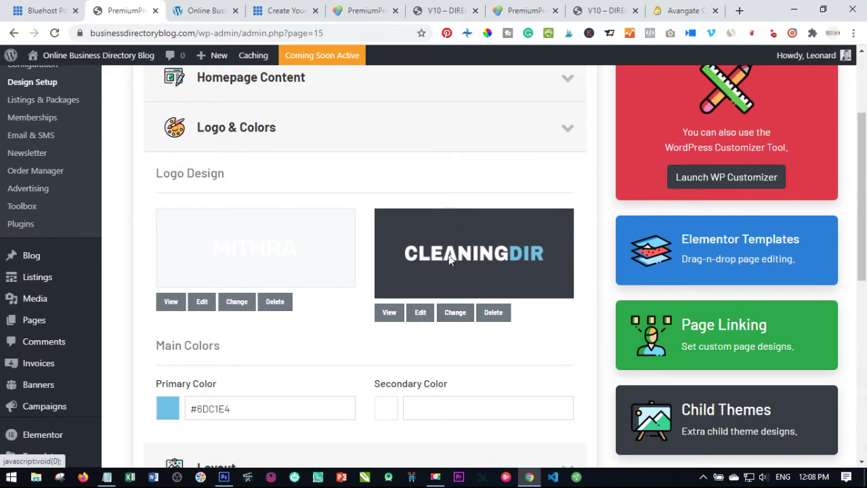
Upload Business-Directory-Blog-Logo from the Desktop folder as the replacement for the CLEANINGDIR logo
click(458, 314)
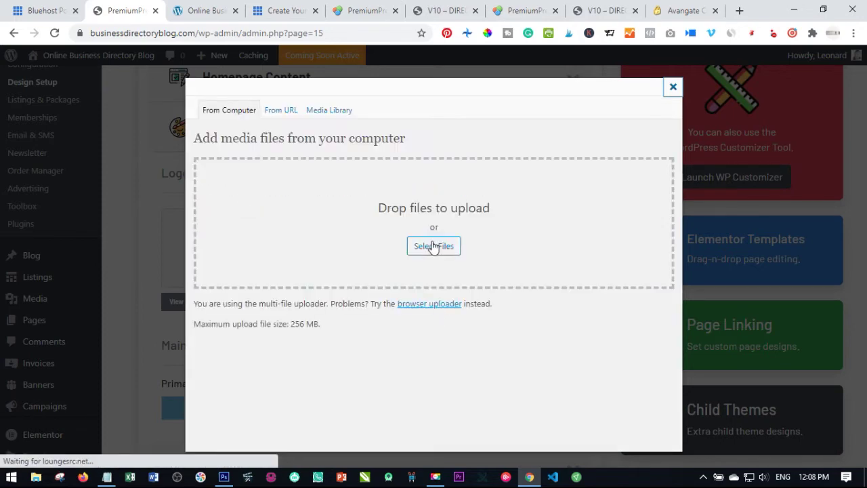
click(434, 246)
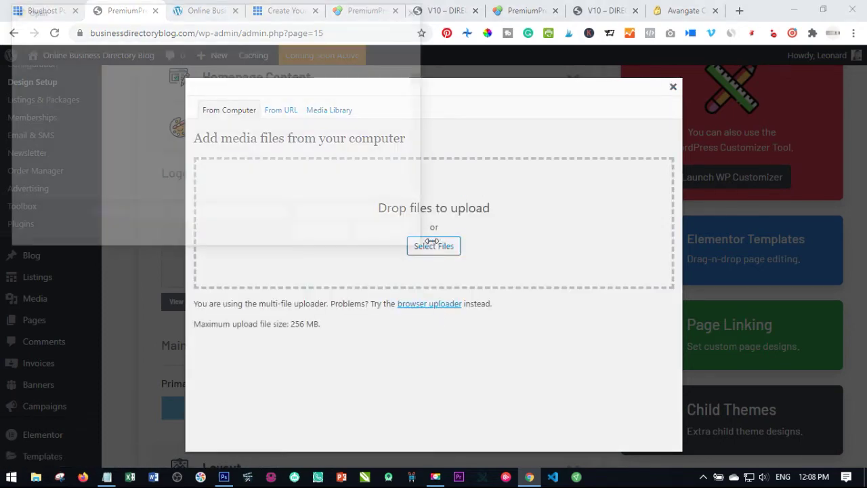
click(54, 104)
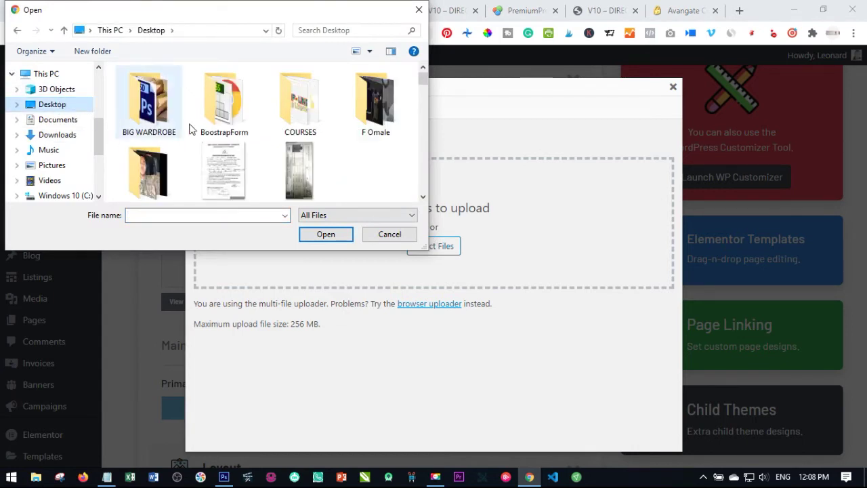
key(d)
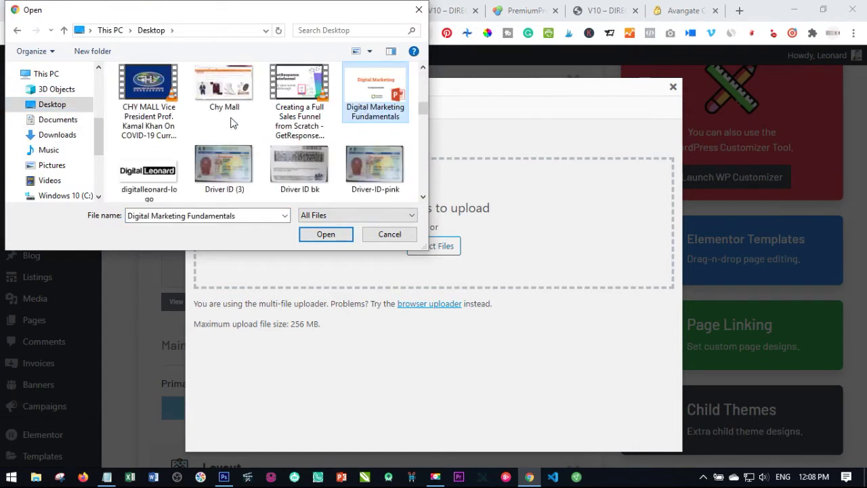
key(b)
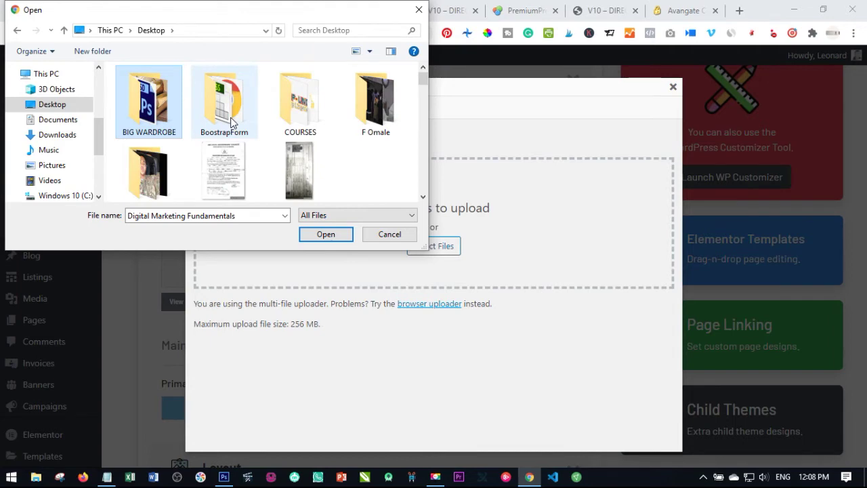
key(b)
key(b)
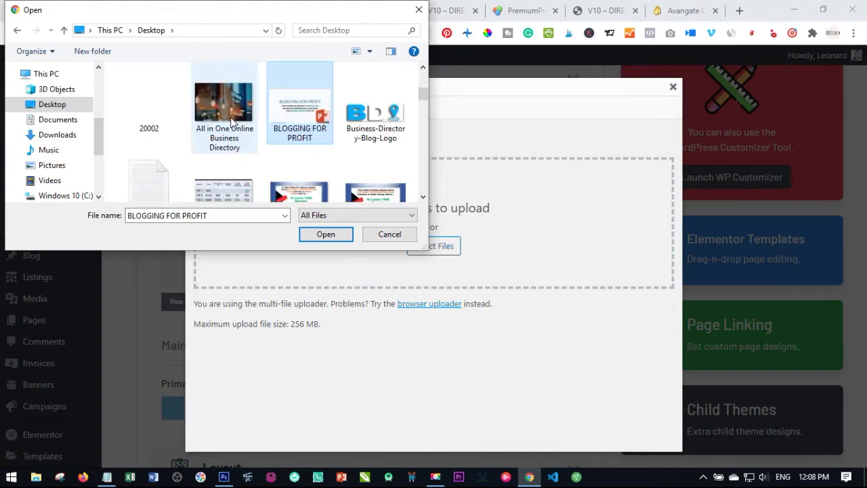
key(b)
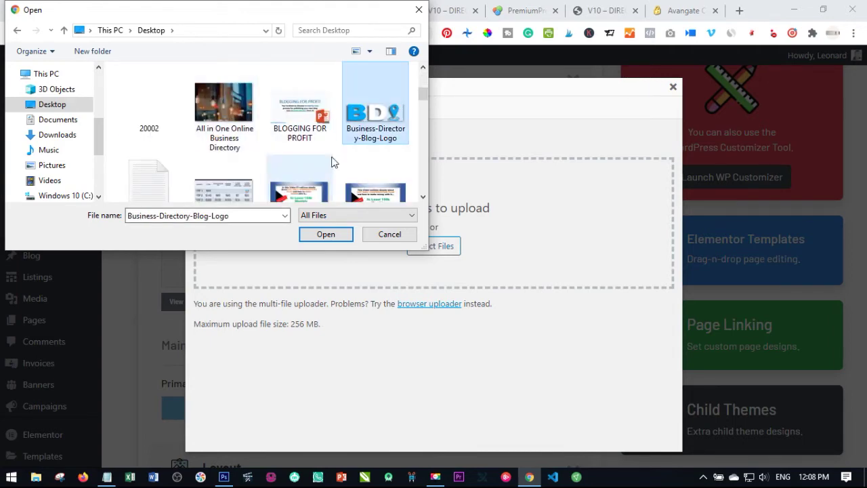
click(325, 235)
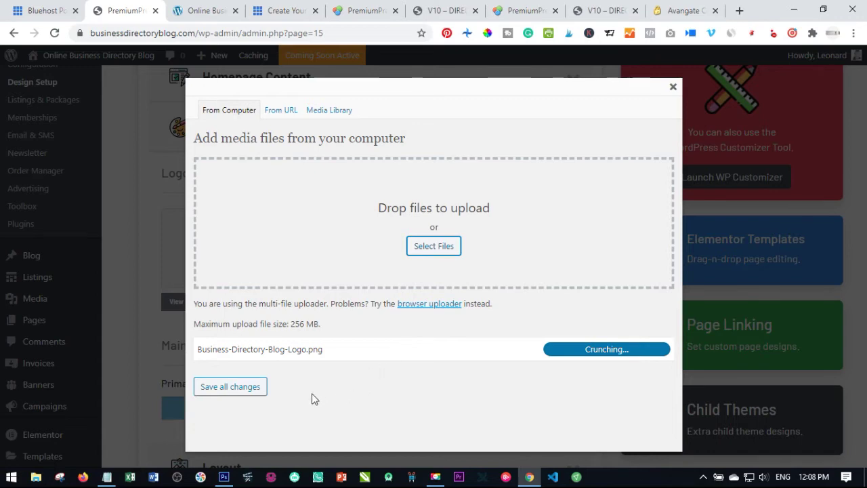
Insert the uploaded logo image at full size with no alignment into the logo slot
scroll(286, 351, down, 2)
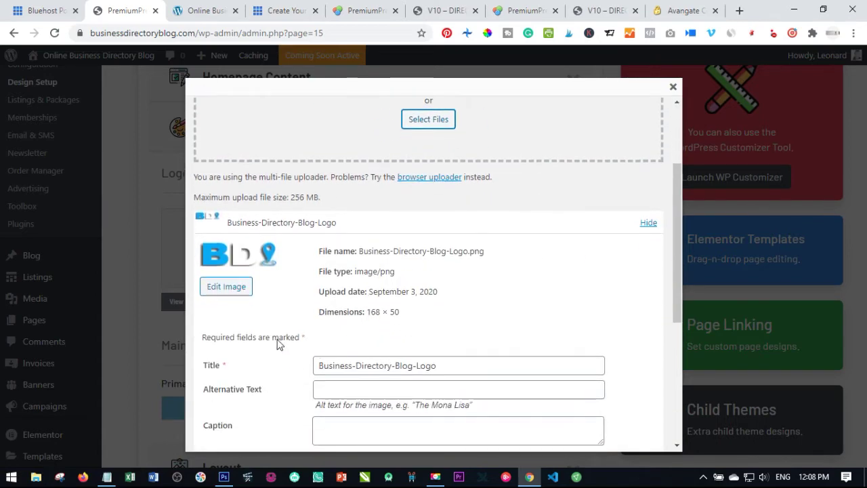
scroll(302, 280, down, 1)
scroll(302, 280, down, 3)
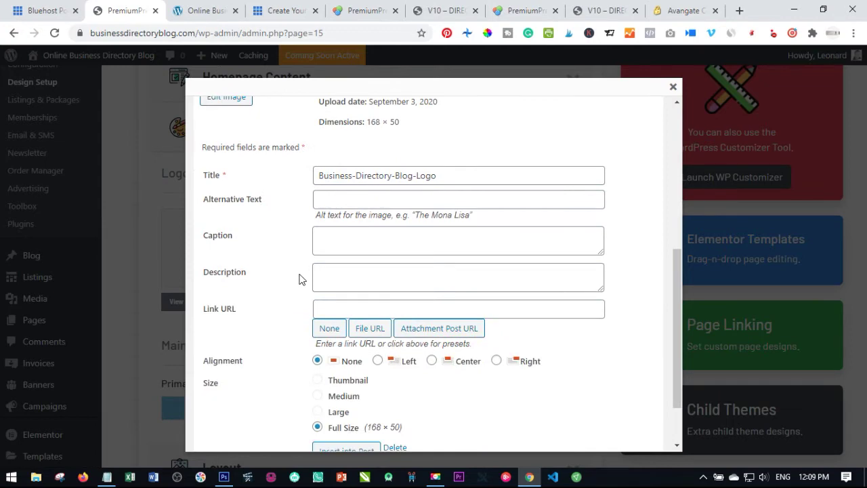
scroll(295, 312, up, 4)
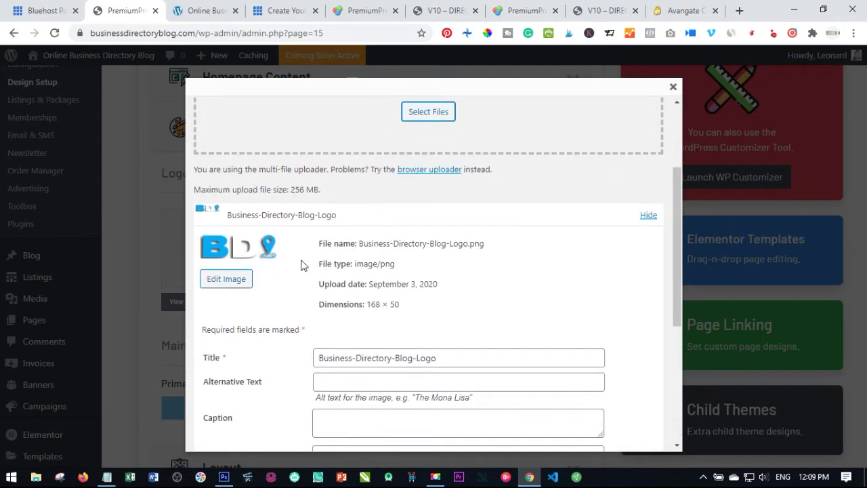
scroll(313, 265, down, 4)
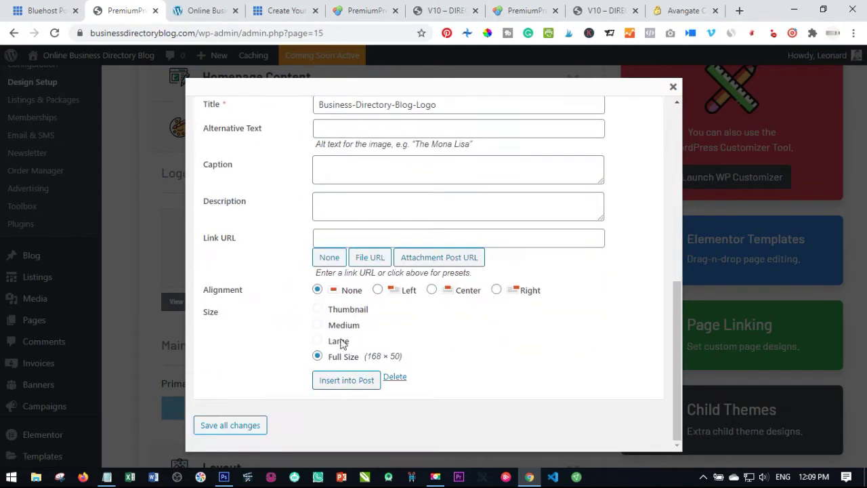
click(347, 381)
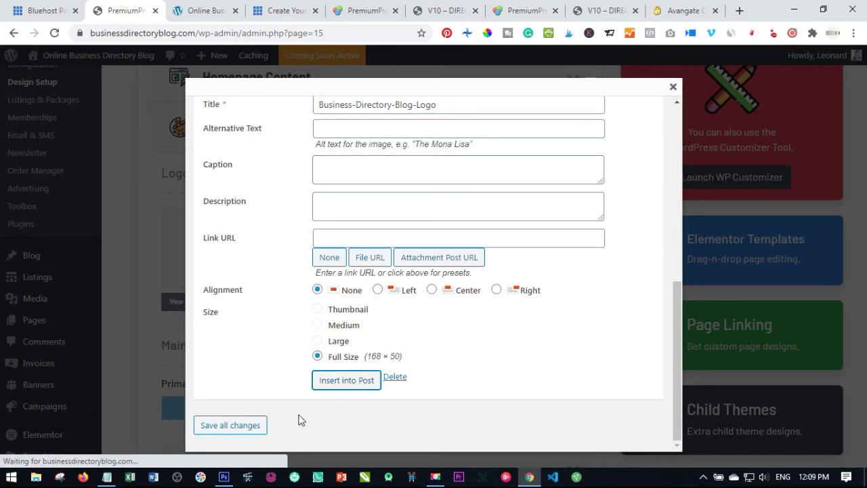
click(340, 382)
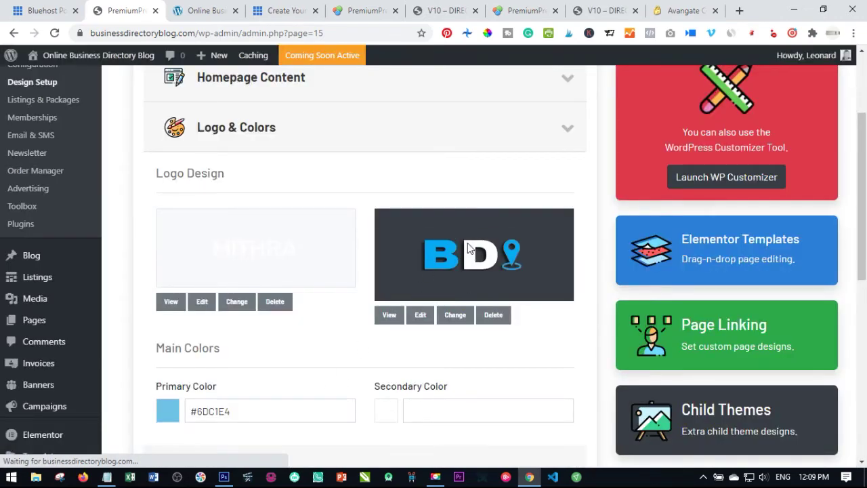
Save the design settings and reload the live homepage to check its header logo
scroll(304, 345, down, 7)
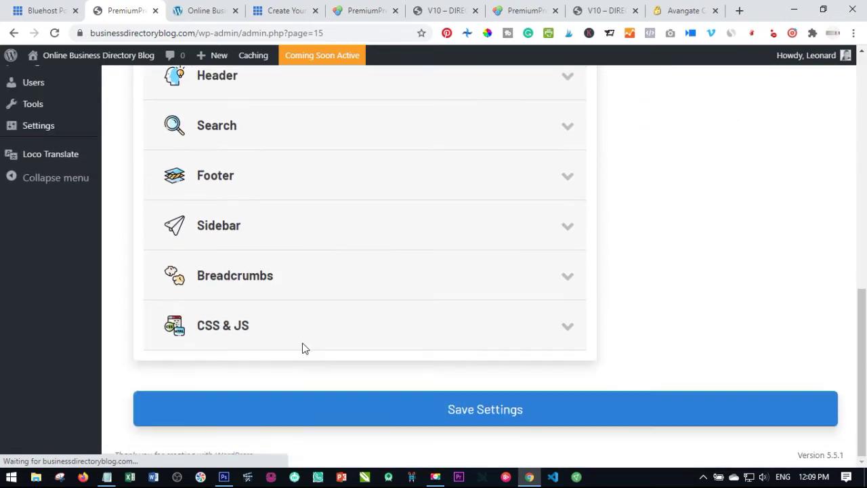
click(479, 410)
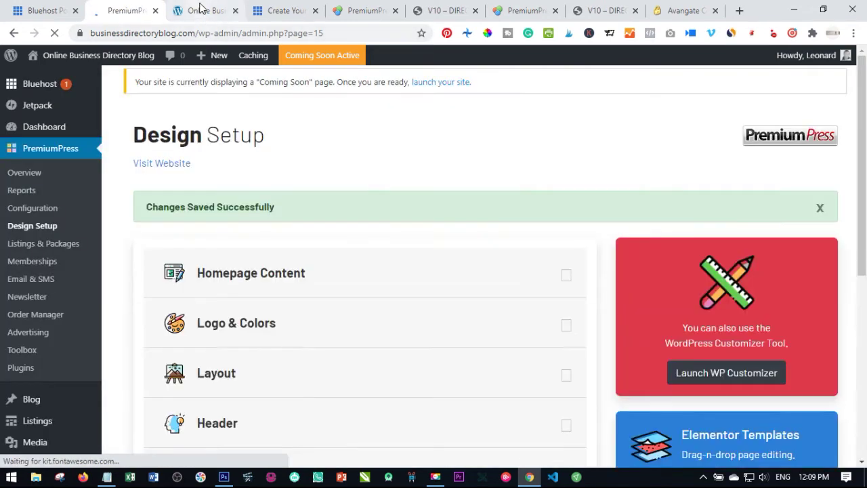
click(205, 12)
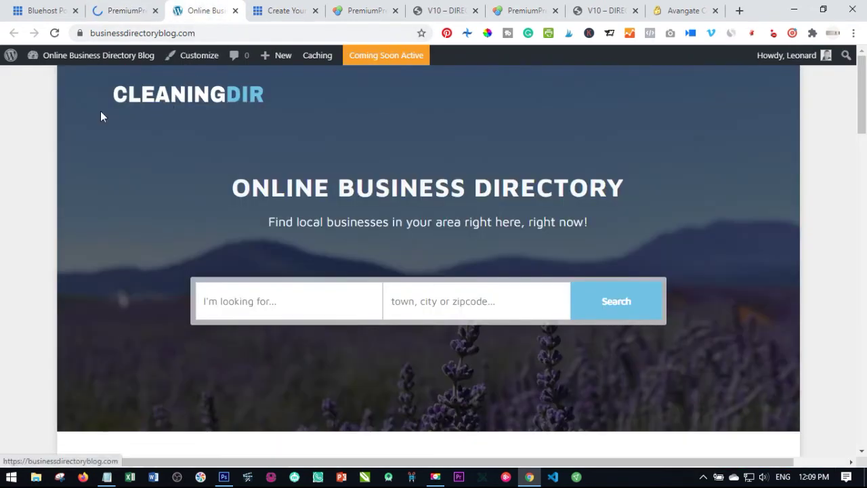
click(192, 99)
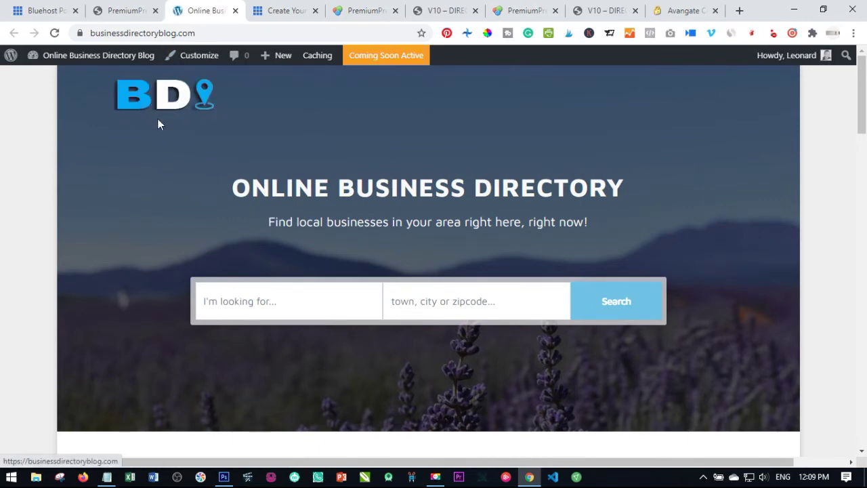
Set the page layout to Fluid Layout (100%) in the Layout section of Design Setup and save the settings
click(112, 8)
scroll(330, 304, down, 2)
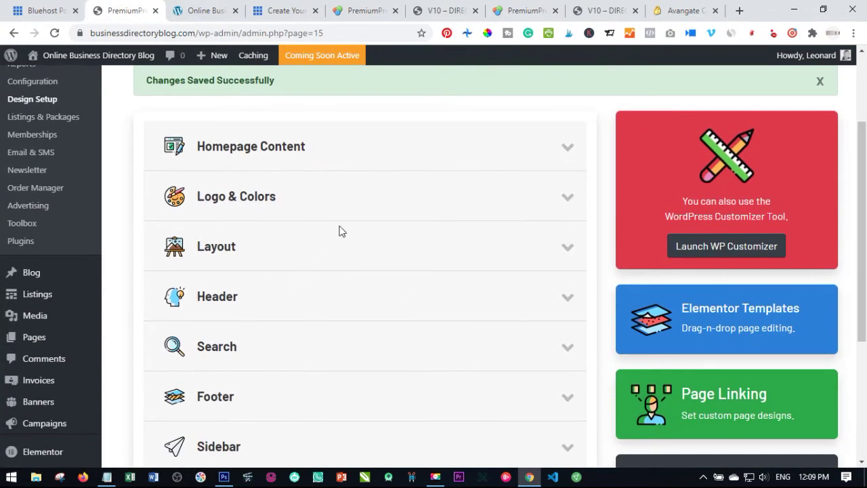
click(223, 252)
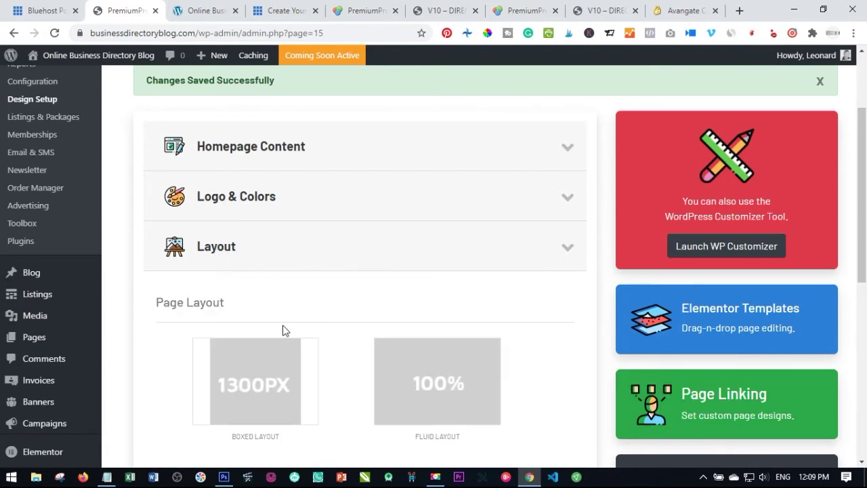
scroll(271, 333, down, 2)
click(191, 17)
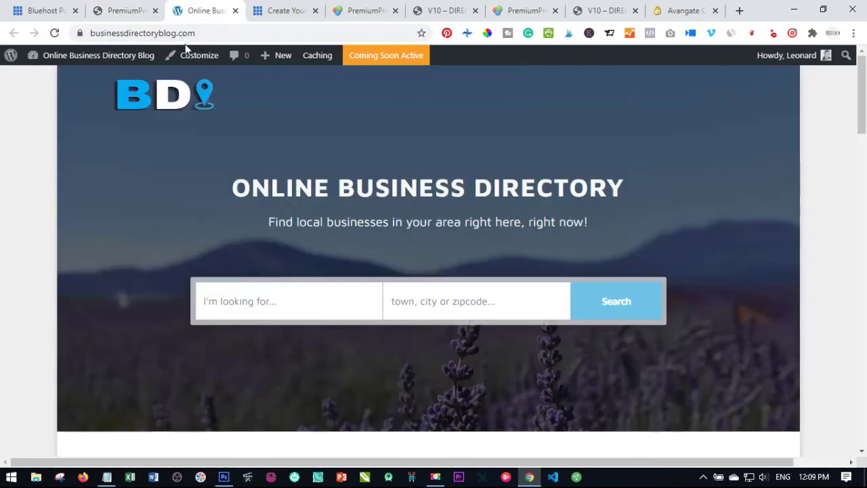
click(109, 9)
click(433, 269)
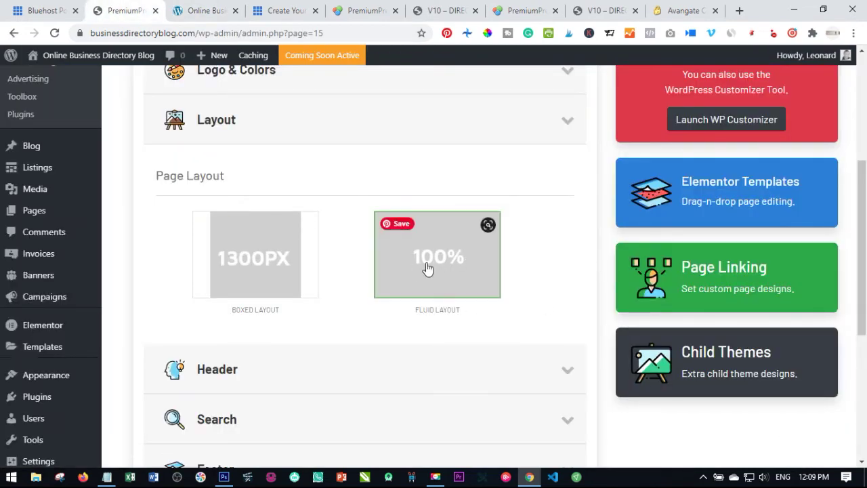
scroll(368, 305, down, 4)
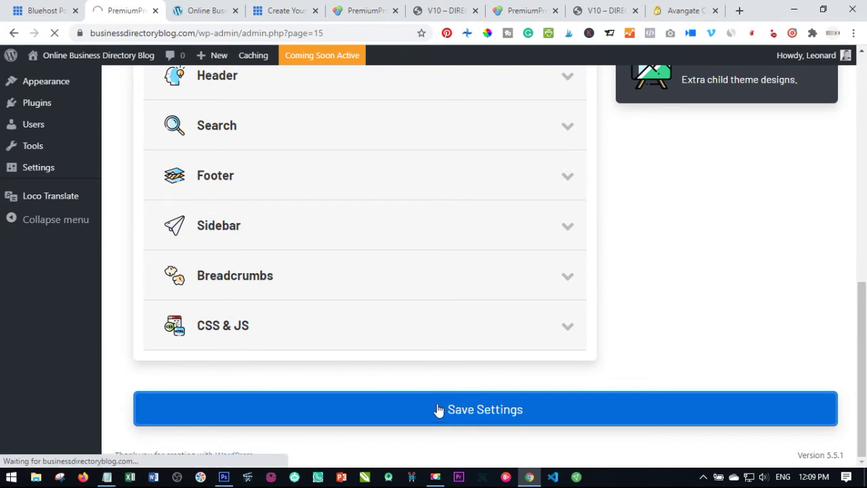
Examine the header layouts and the top and main navigation options in the Header section
scroll(224, 244, down, 1)
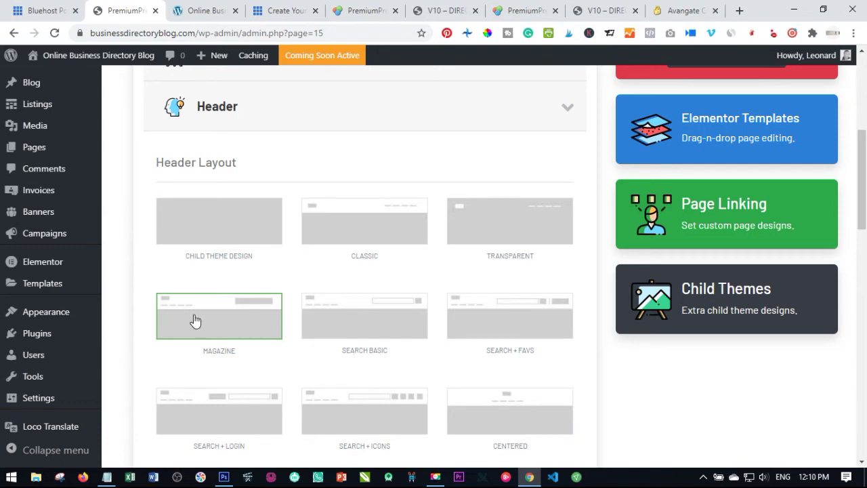
scroll(306, 333, down, 5)
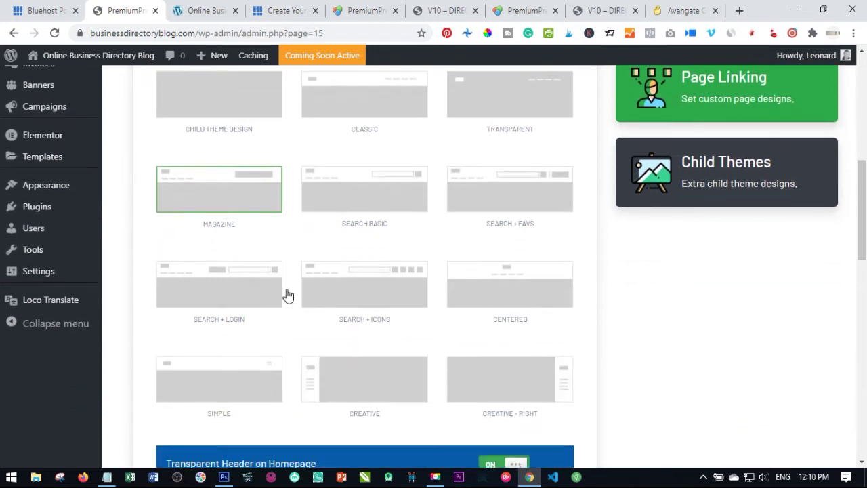
scroll(263, 391, down, 7)
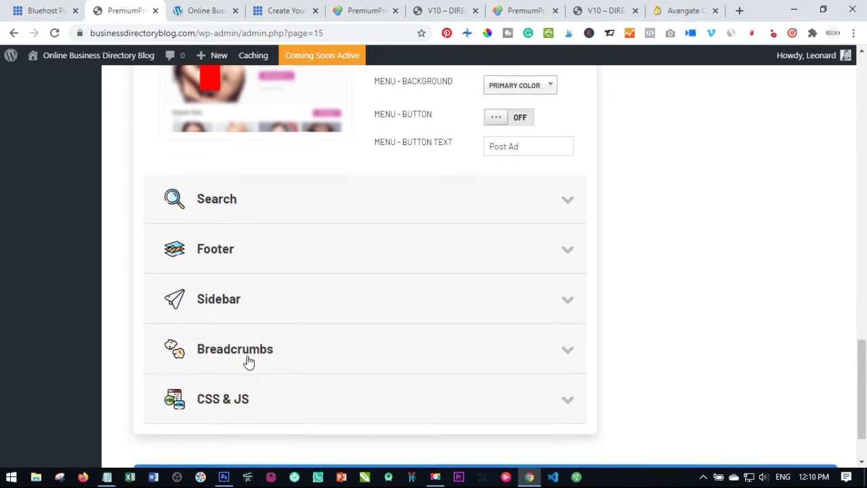
scroll(248, 362, down, 1)
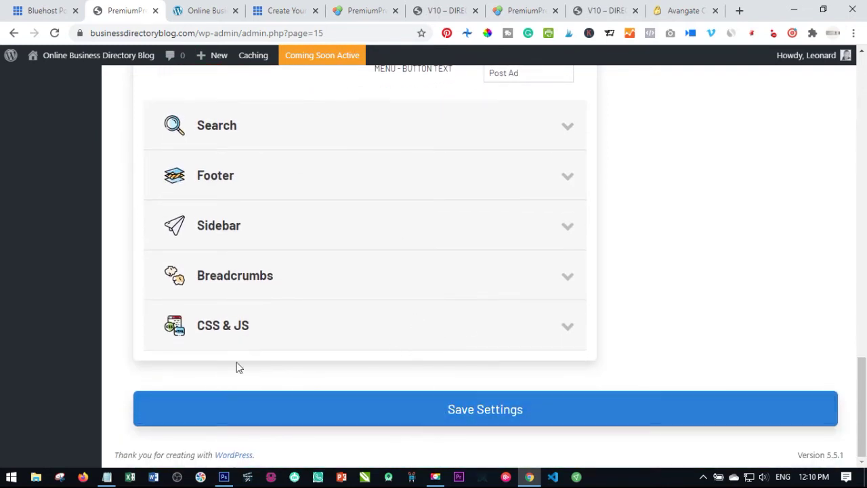
scroll(339, 315, up, 15)
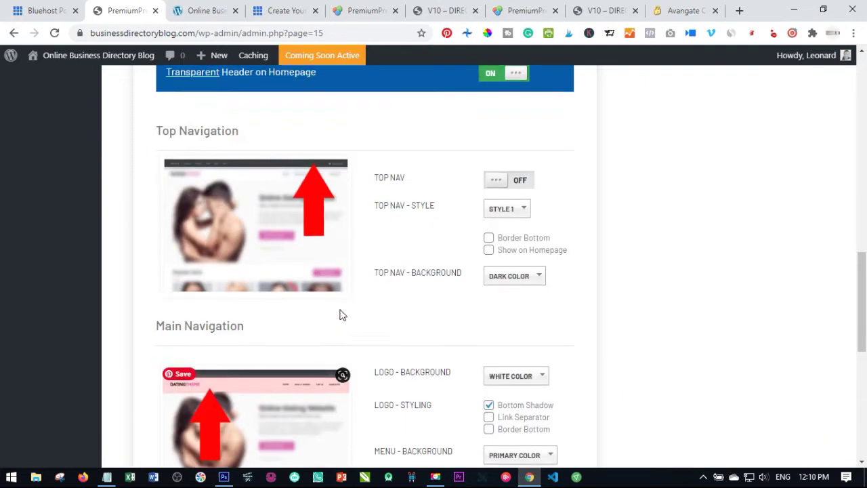
scroll(325, 360, up, 7)
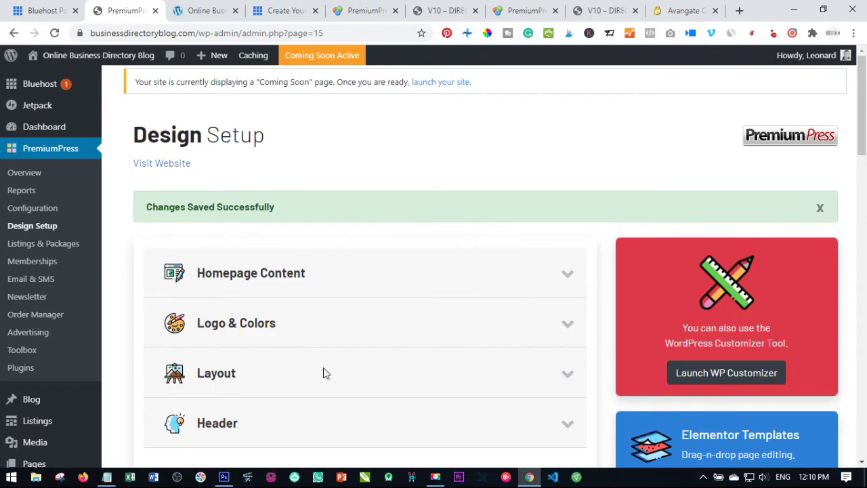
Review the hero image and its text fields in the Homepage Content section against the live homepage
click(253, 279)
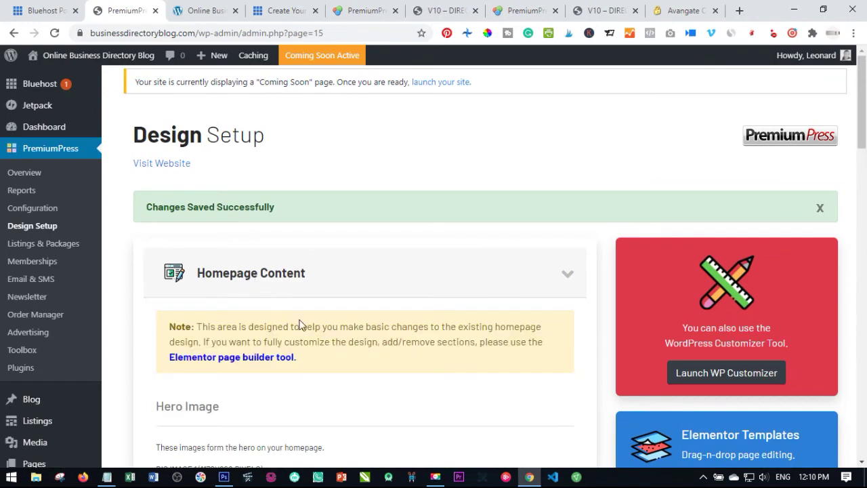
scroll(298, 332, down, 5)
scroll(343, 210, down, 3)
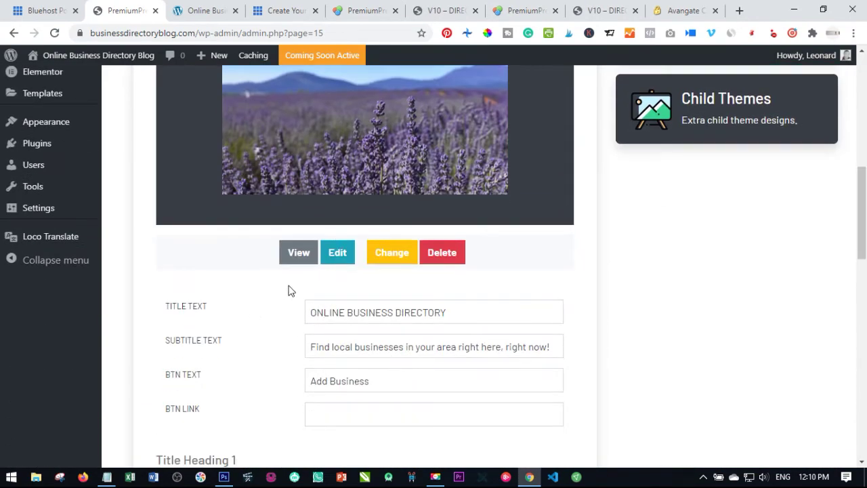
scroll(292, 305, down, 3)
scroll(308, 346, up, 5)
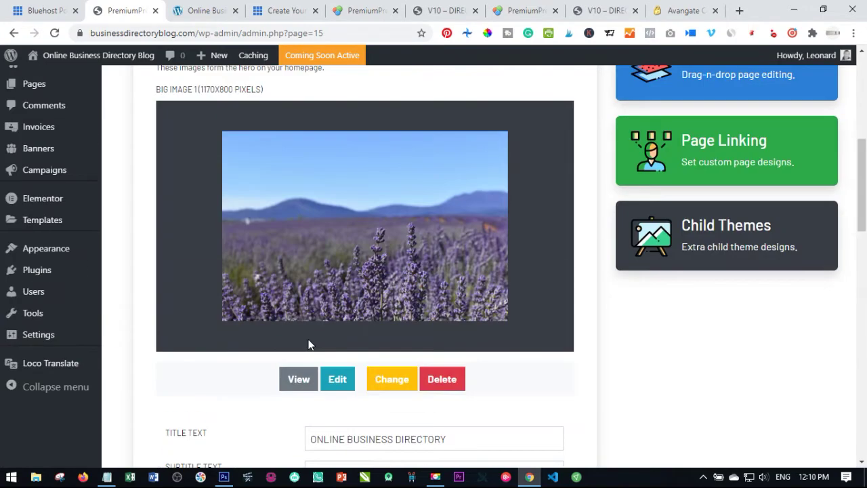
click(206, 12)
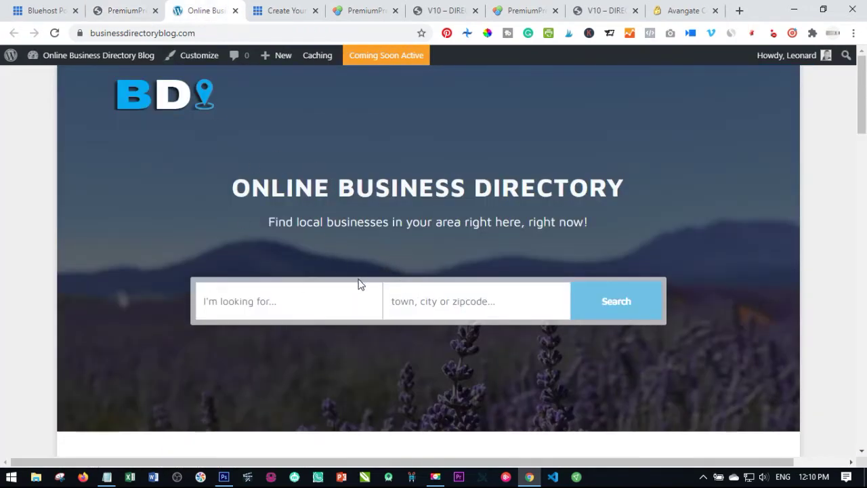
click(123, 11)
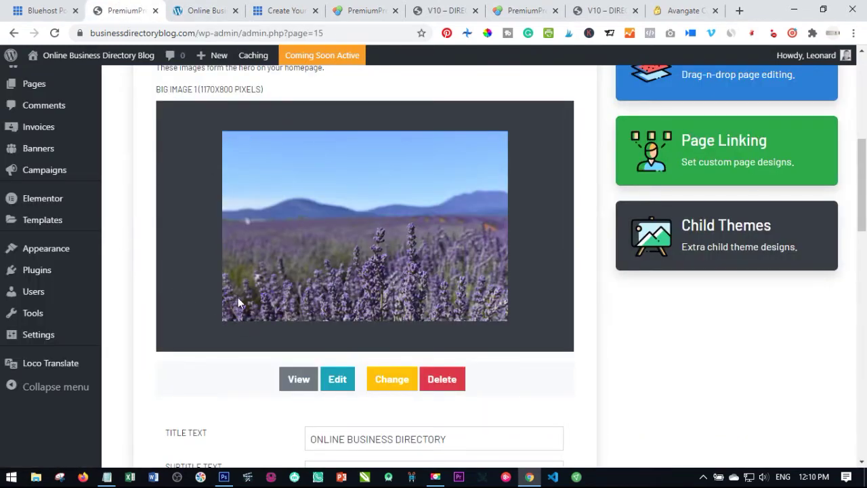
click(196, 10)
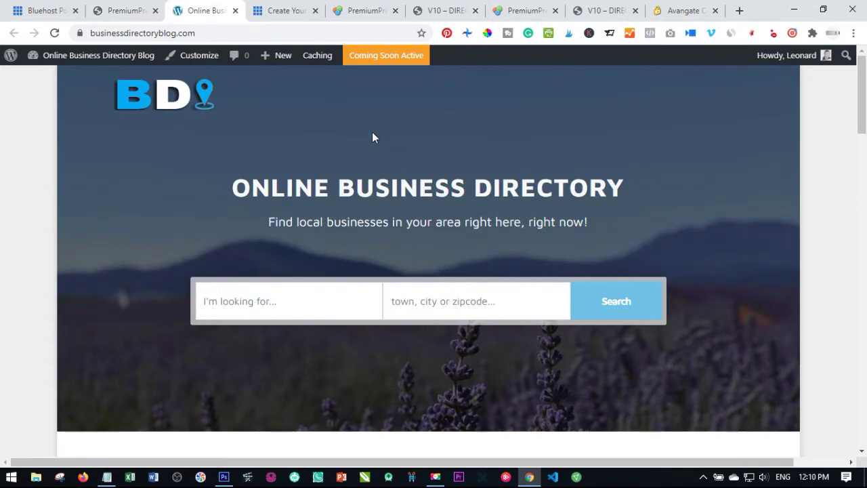
Open the Page & Button Links settings in the PremiumPress theme configuration
click(122, 10)
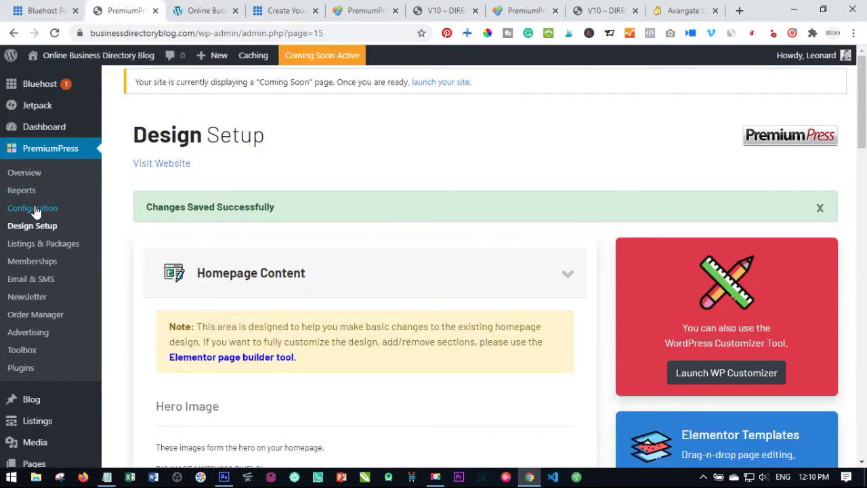
click(35, 213)
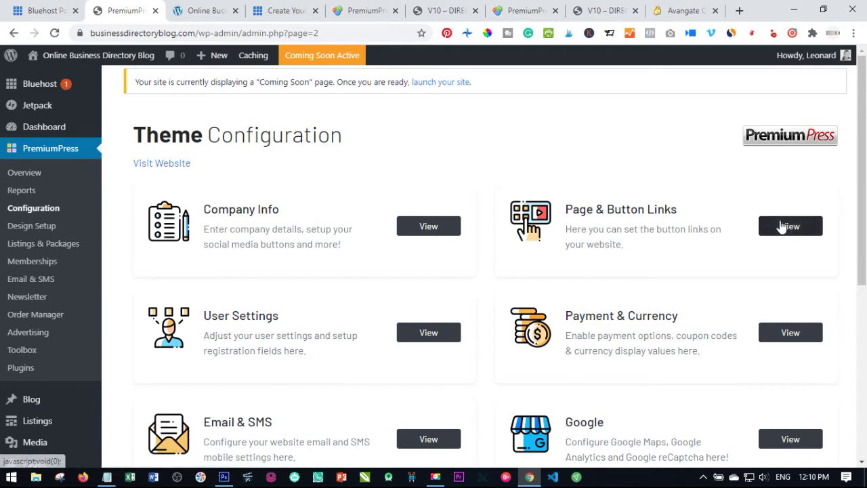
click(781, 226)
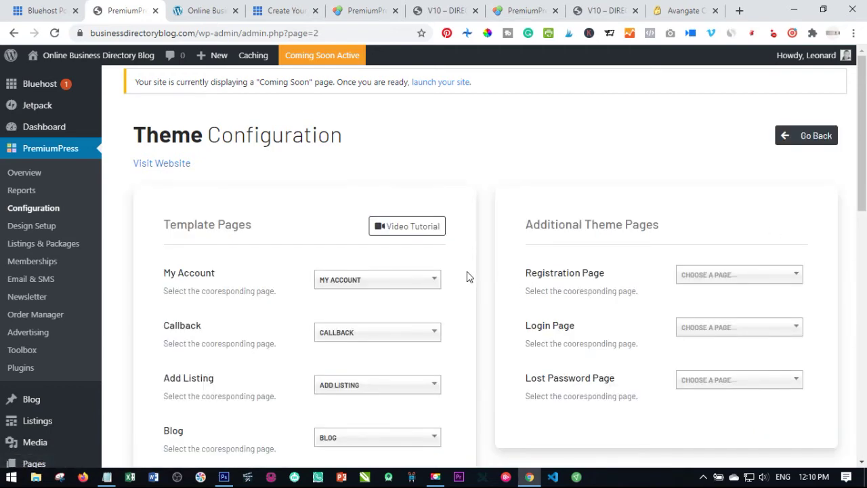
Examine the template page assignments from My Account to Top Listings and the additional theme pages for registration, login and lost password
scroll(468, 276, down, 1)
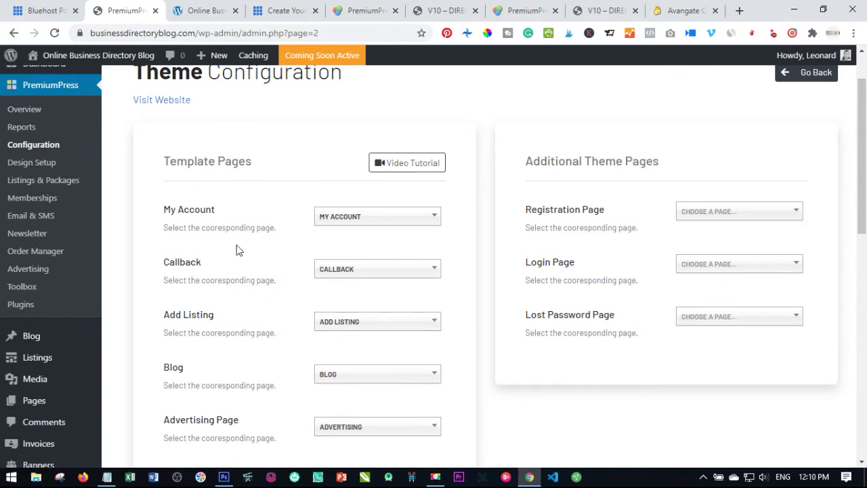
click(390, 218)
click(390, 219)
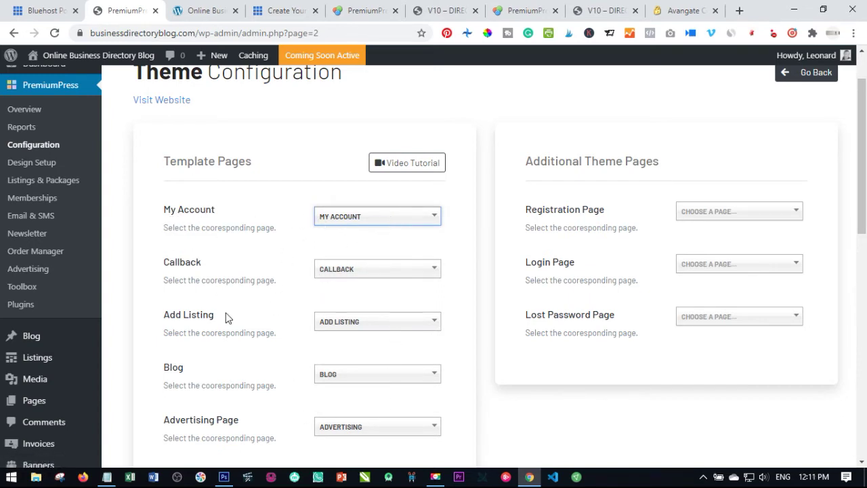
scroll(229, 305, down, 2)
scroll(271, 402, down, 2)
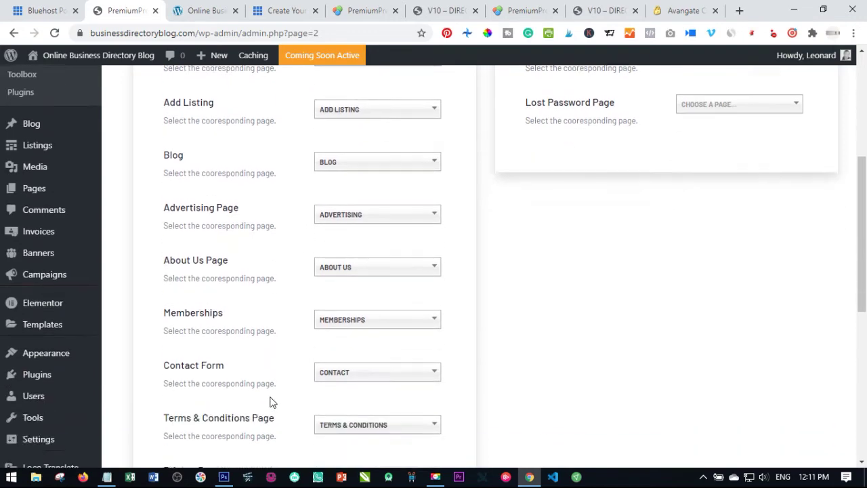
scroll(272, 404, up, 4)
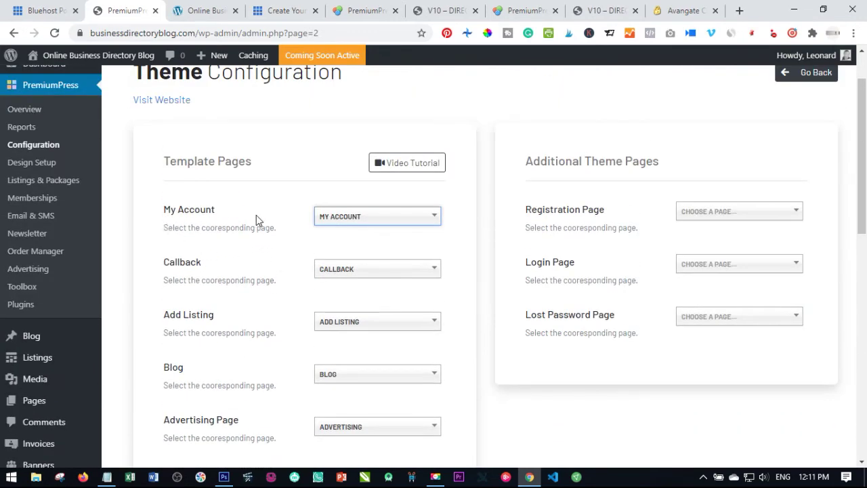
scroll(400, 227, down, 1)
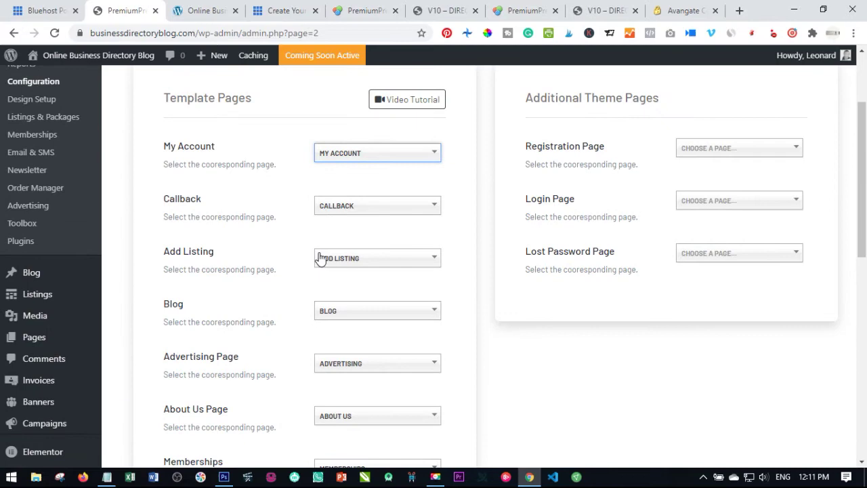
scroll(321, 259, down, 1)
scroll(290, 267, down, 2)
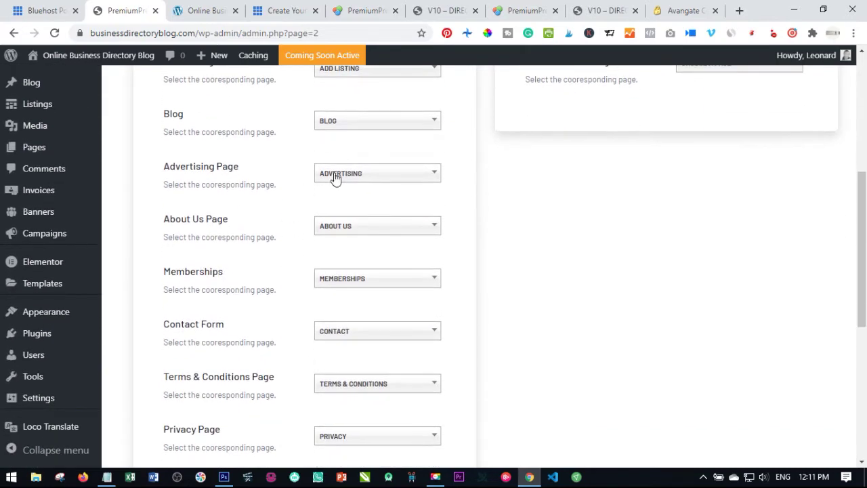
scroll(300, 329, down, 3)
scroll(250, 362, down, 2)
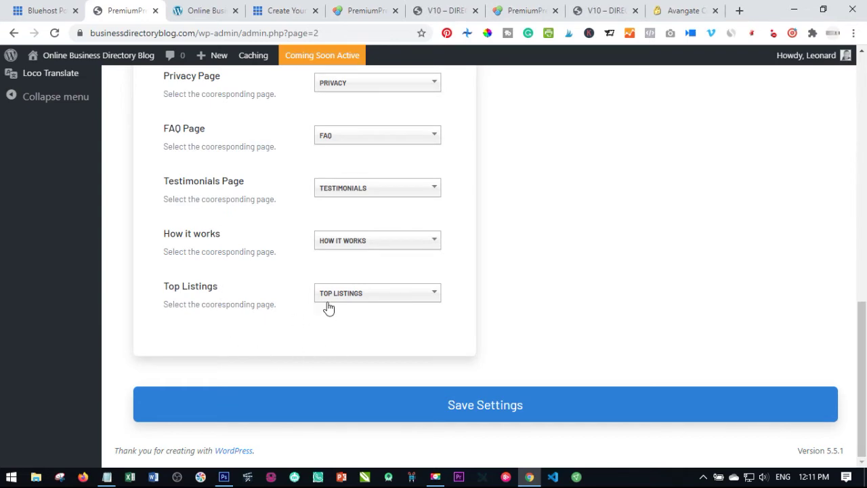
scroll(509, 325, up, 10)
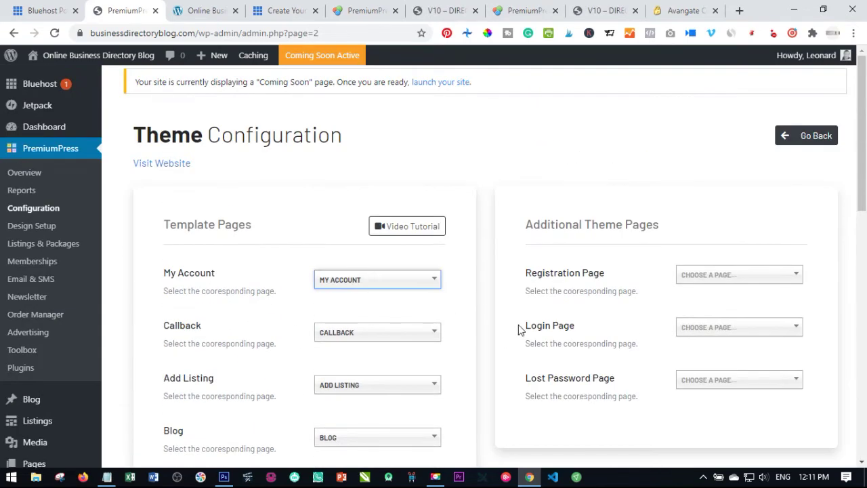
scroll(520, 330, down, 10)
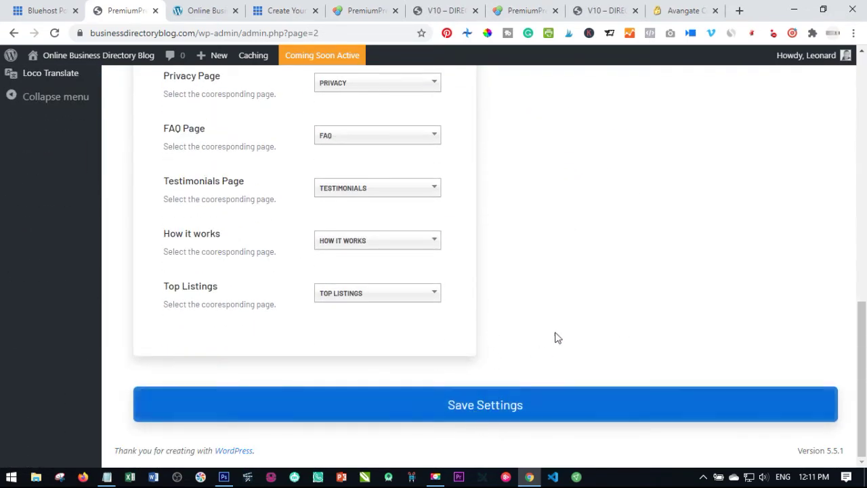
scroll(542, 352, up, 10)
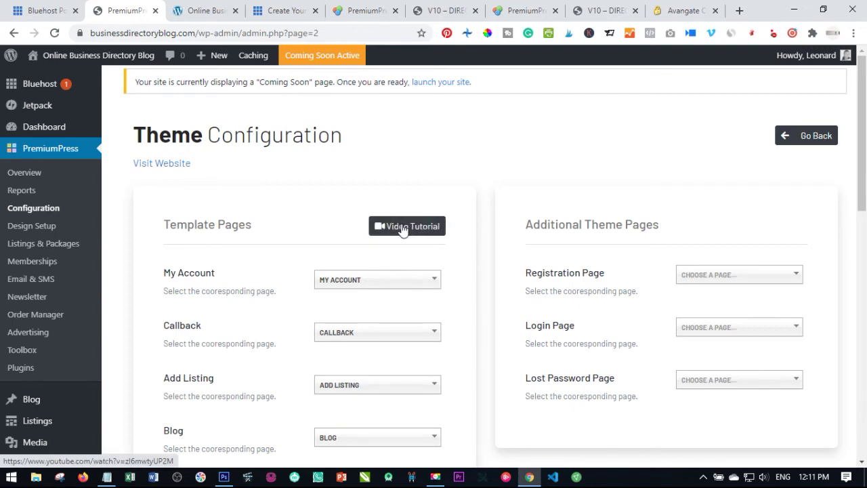
Save the Page & Button Links settings
scroll(389, 316, down, 4)
scroll(390, 316, down, 6)
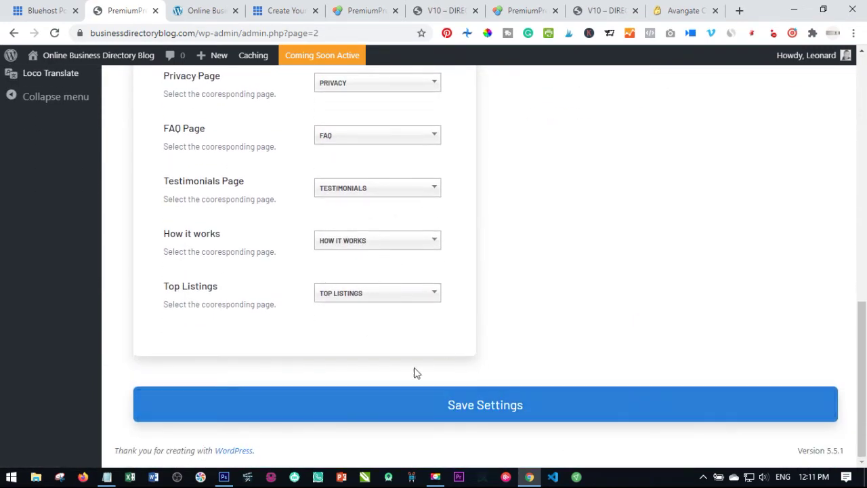
click(451, 407)
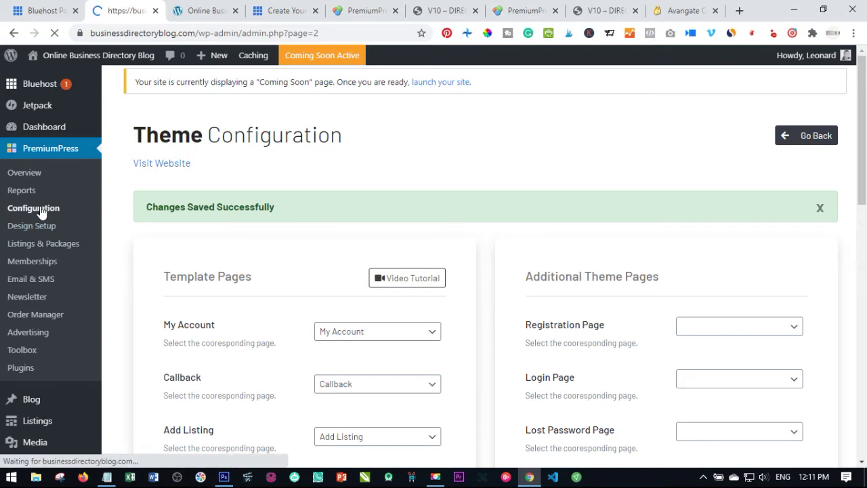
Return to the theme configuration overview and open the Payment & Currency settings
scroll(505, 300, down, 1)
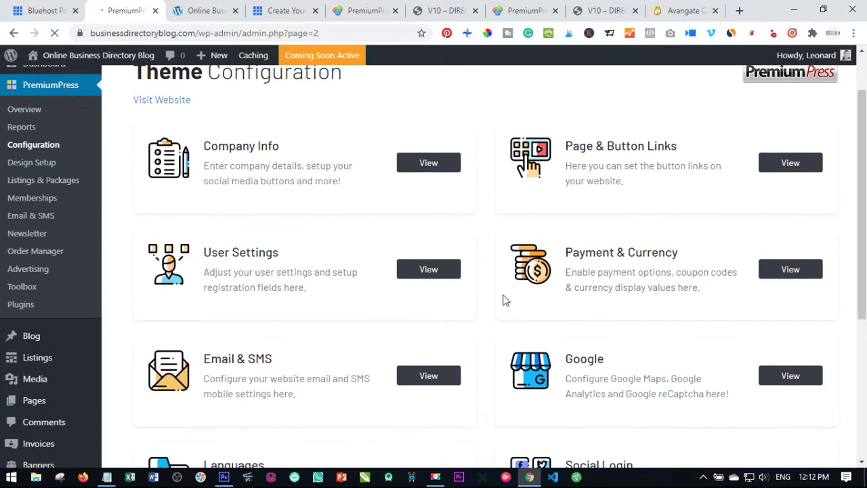
click(792, 264)
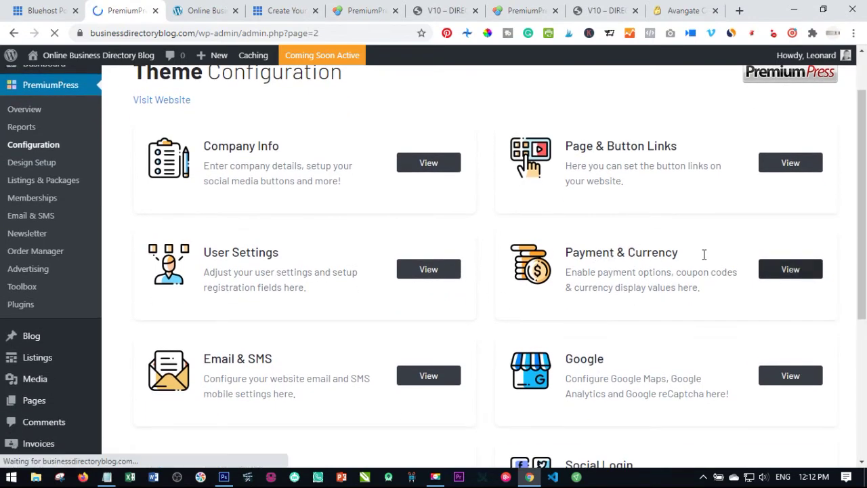
click(787, 269)
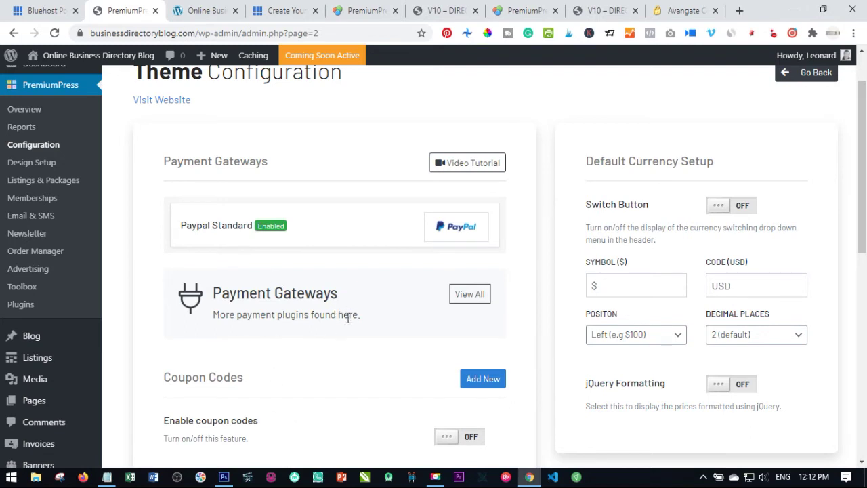
scroll(348, 315, down, 1)
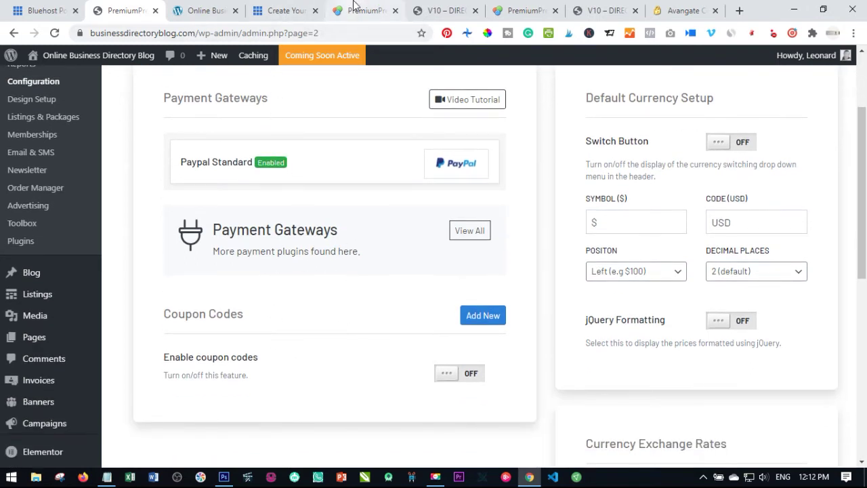
Browse the payment gateway plugins offered on the Plugins page of the PremiumPress website
click(352, 5)
click(434, 123)
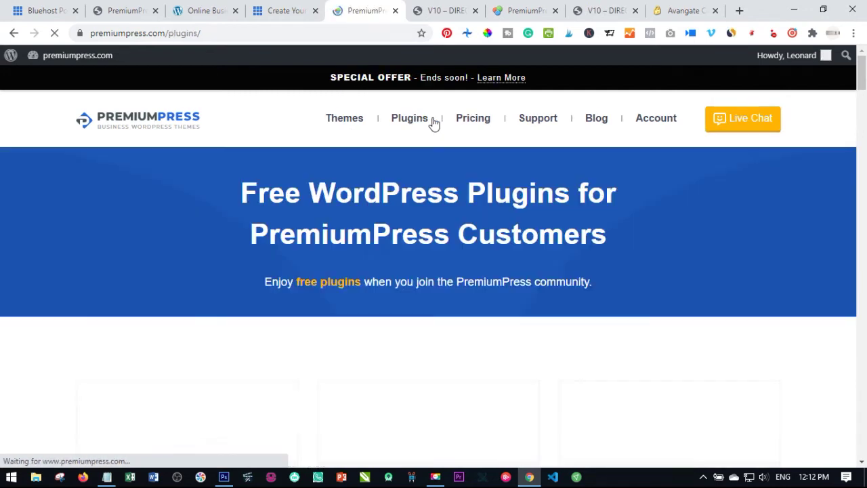
scroll(422, 203, down, 4)
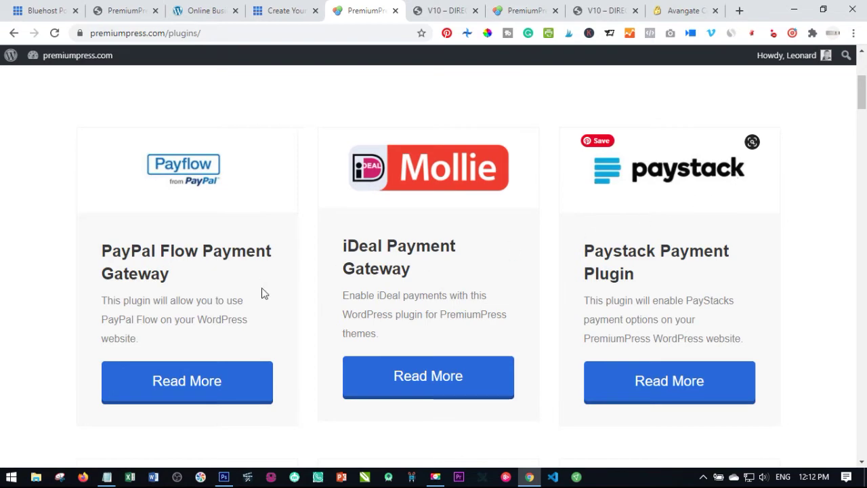
scroll(646, 263, down, 3)
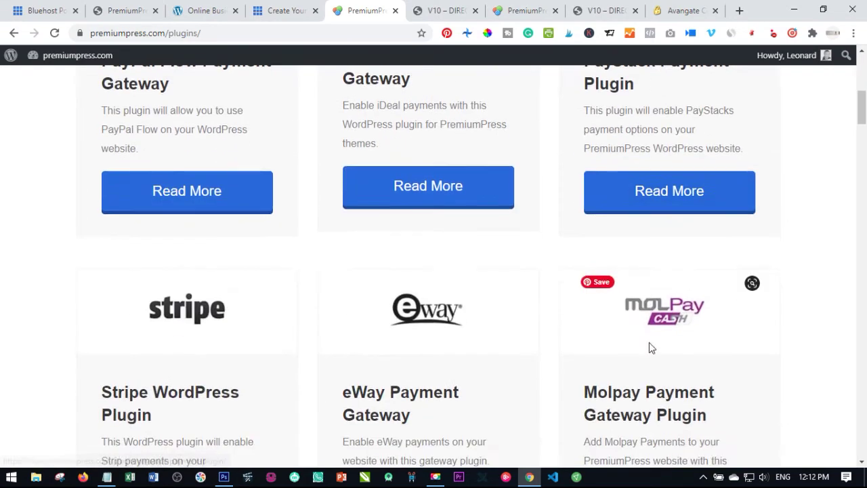
scroll(533, 302, down, 1)
scroll(485, 324, down, 4)
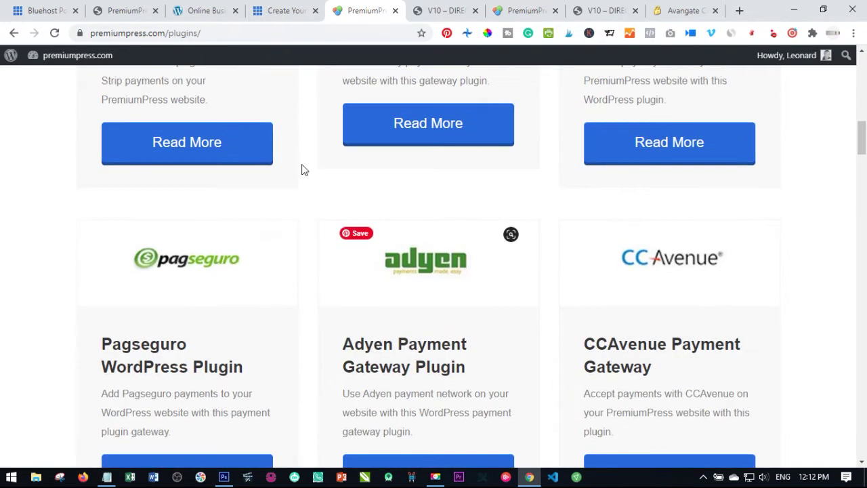
scroll(566, 338, down, 4)
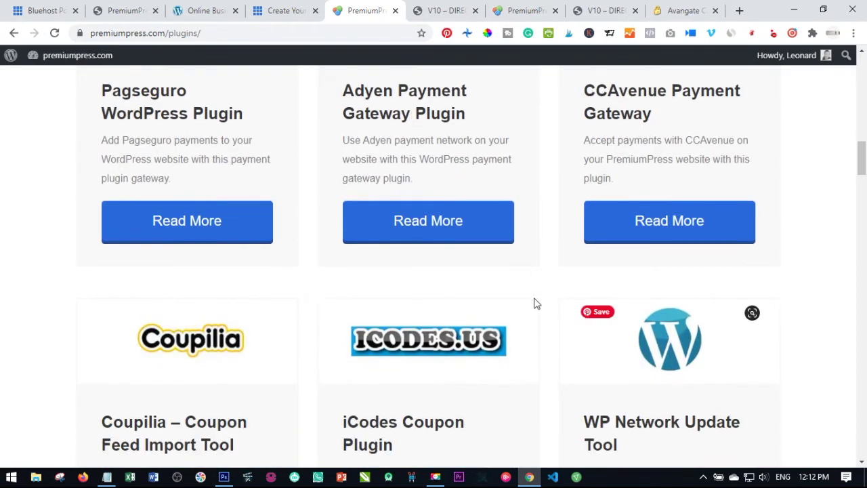
scroll(540, 305, down, 2)
scroll(428, 323, up, 5)
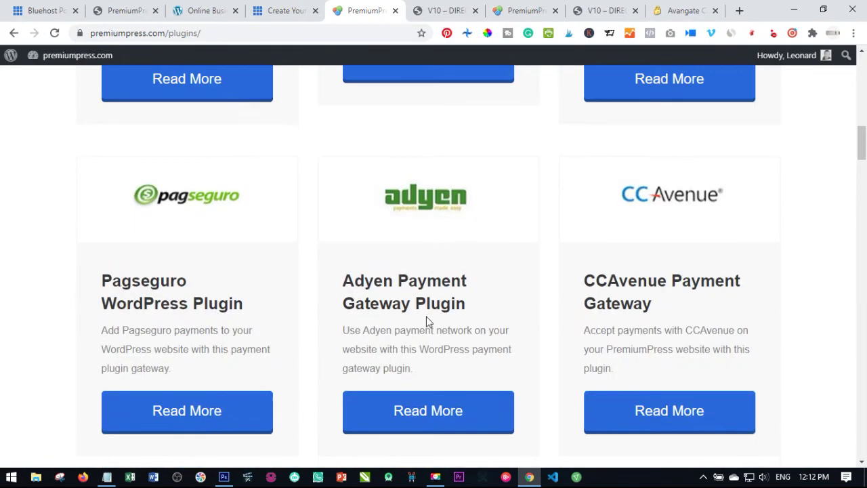
scroll(521, 82, up, 5)
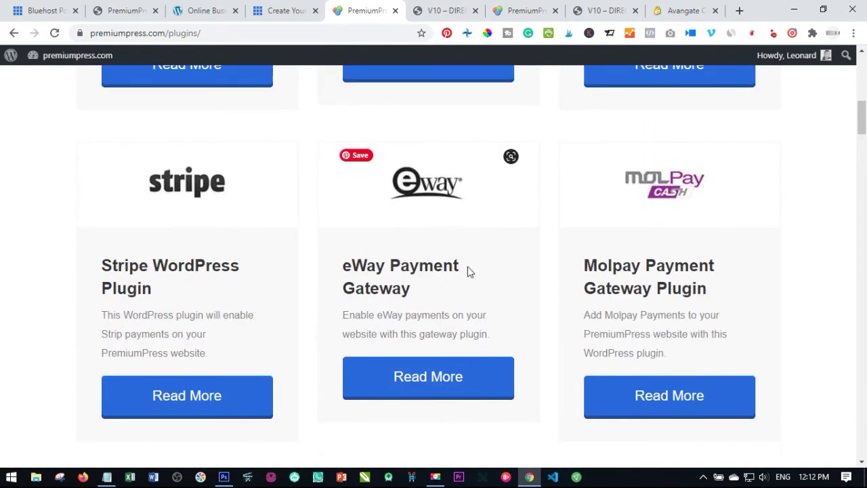
scroll(572, 236, down, 8)
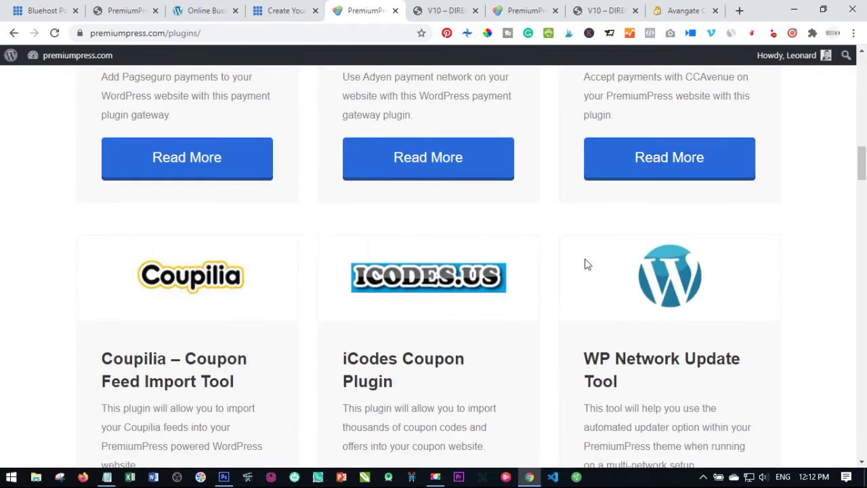
Return to the site's Payment & Currency settings and review the payment gateways, coupon codes and default currency setup
click(203, 10)
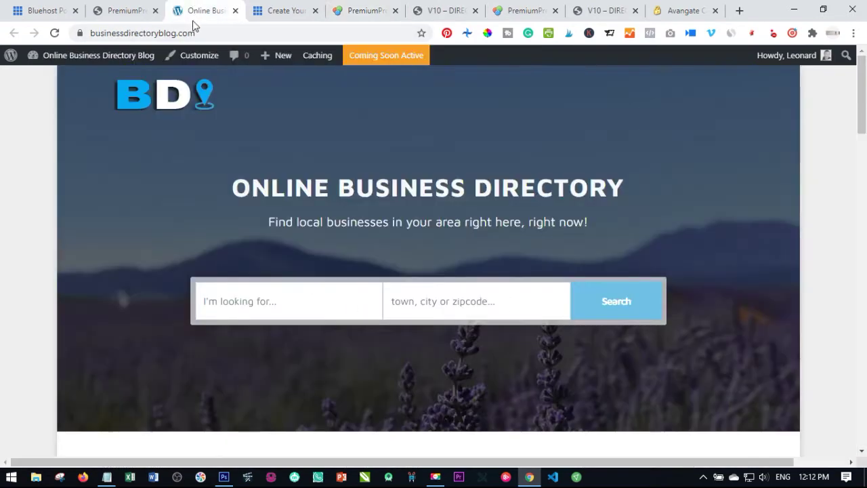
click(126, 10)
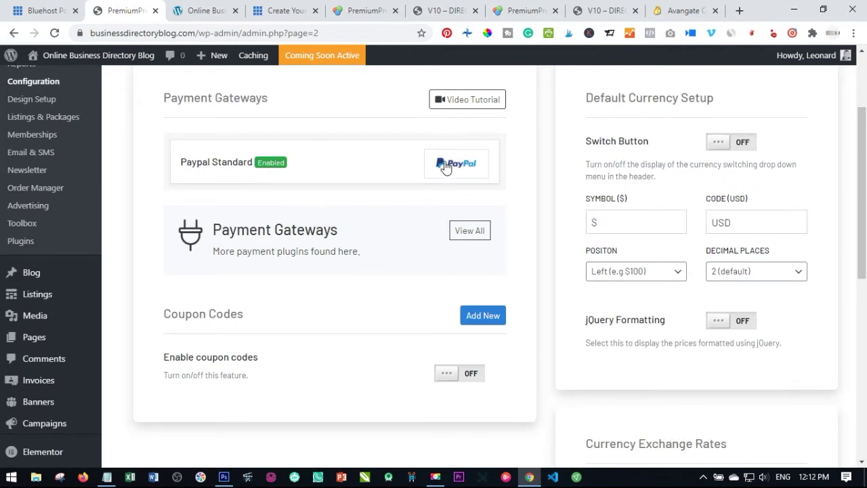
scroll(407, 174, up, 1)
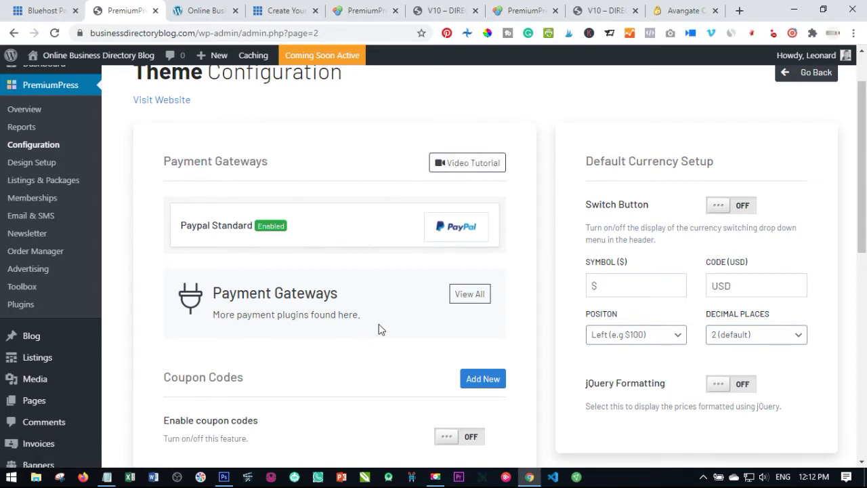
scroll(485, 264, down, 1)
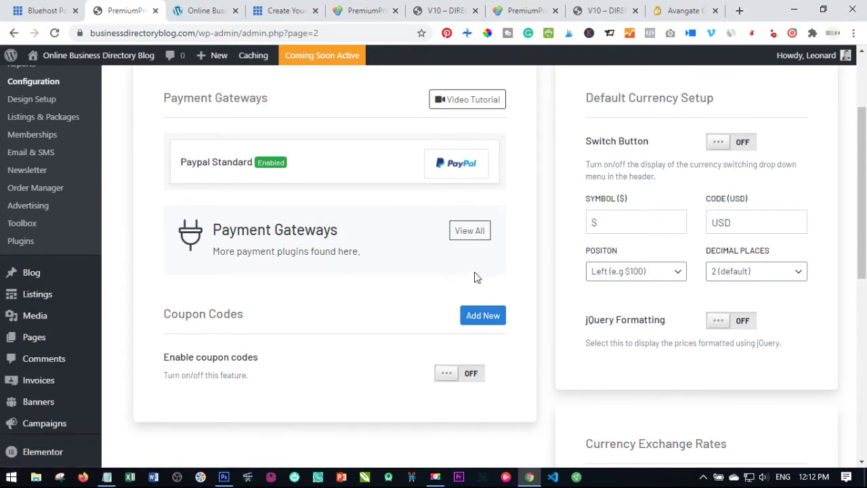
scroll(526, 341, up, 1)
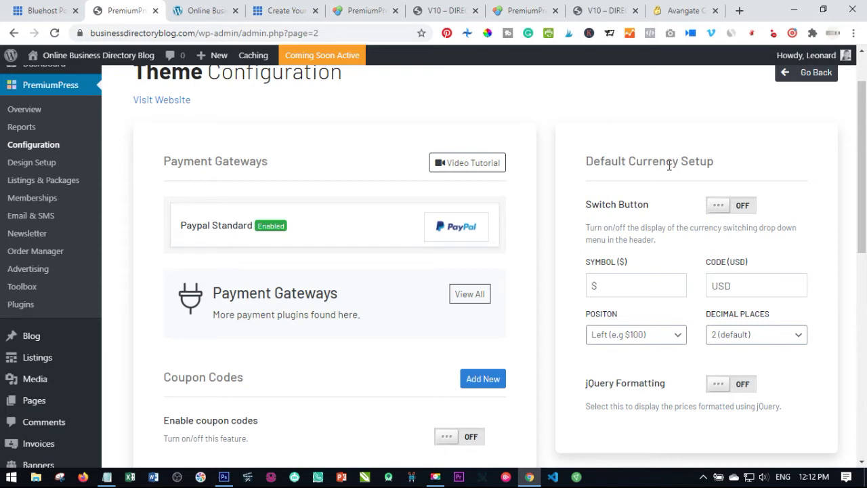
Set the default currency symbol to ₦ and the currency code to NGN
scroll(718, 268, down, 1)
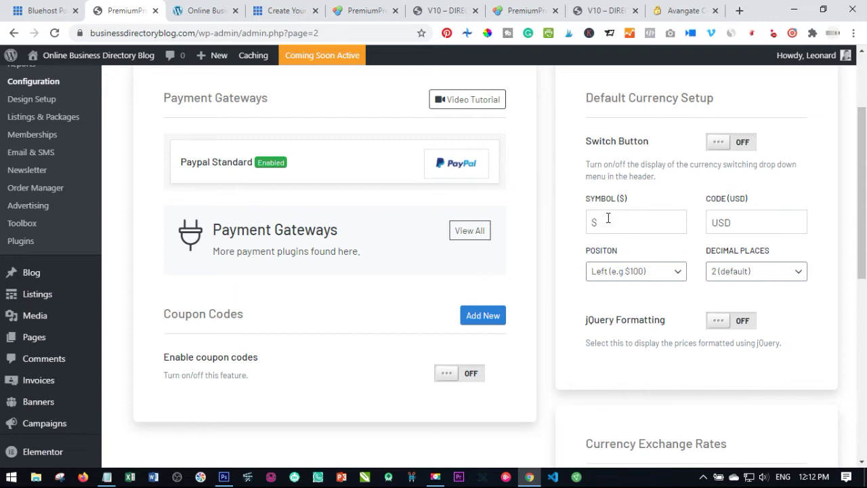
drag(606, 223, 586, 232)
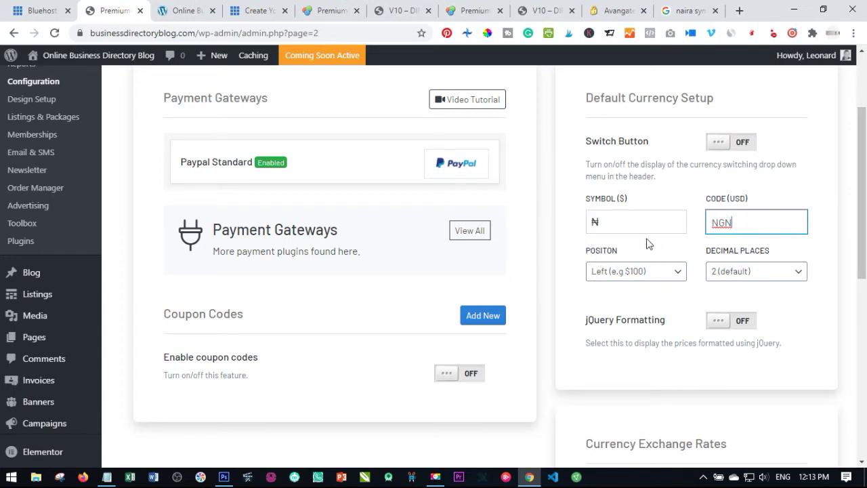
scroll(695, 302, down, 1)
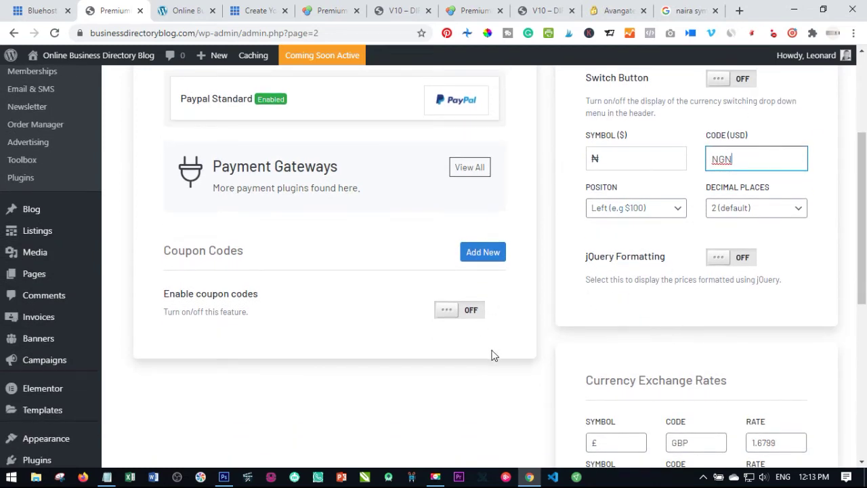
Save the Payment & Currency settings and check the default currency setup
scroll(698, 300, down, 6)
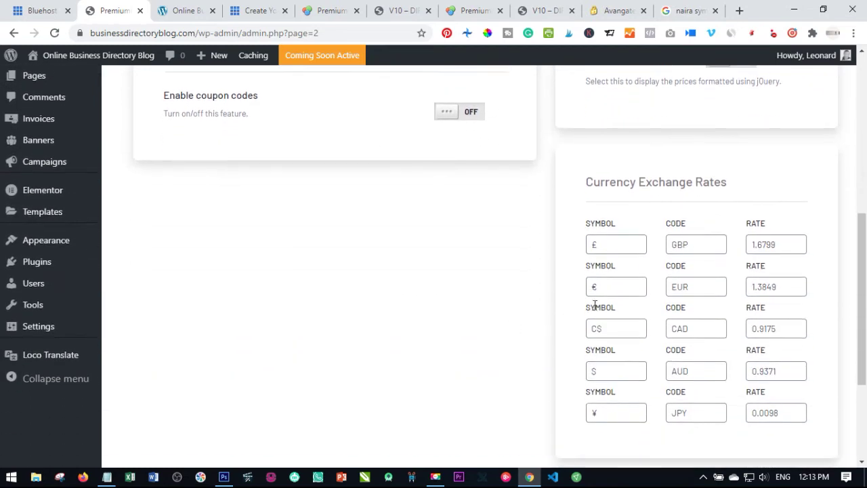
click(493, 413)
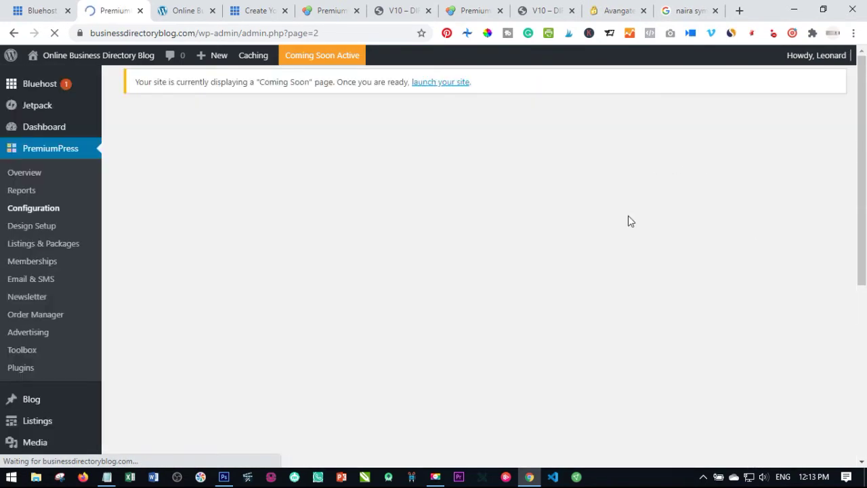
scroll(623, 291, down, 3)
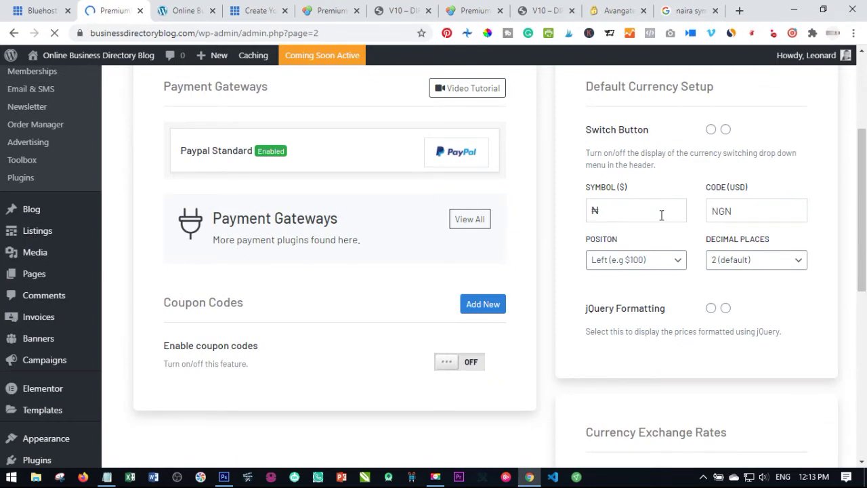
scroll(523, 323, up, 3)
scroll(529, 319, down, 3)
scroll(533, 316, up, 3)
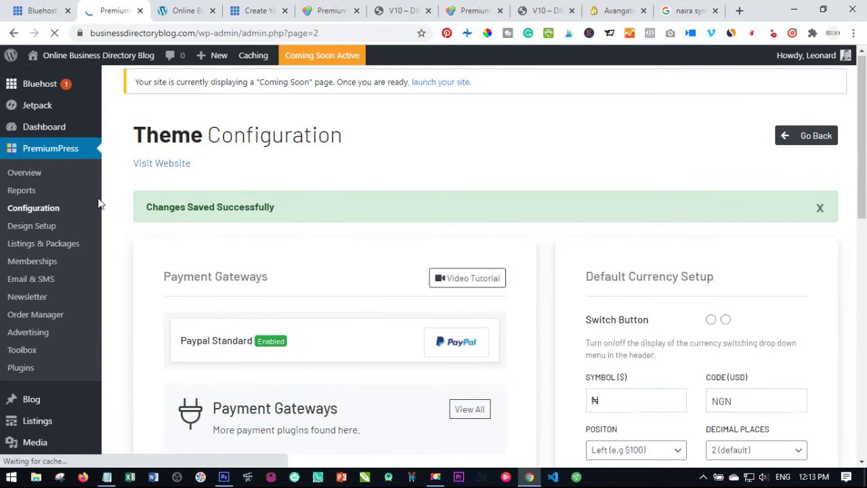
Open the Company Info settings from the theme configuration overview and review the company details, mission statement and social media fields
click(35, 212)
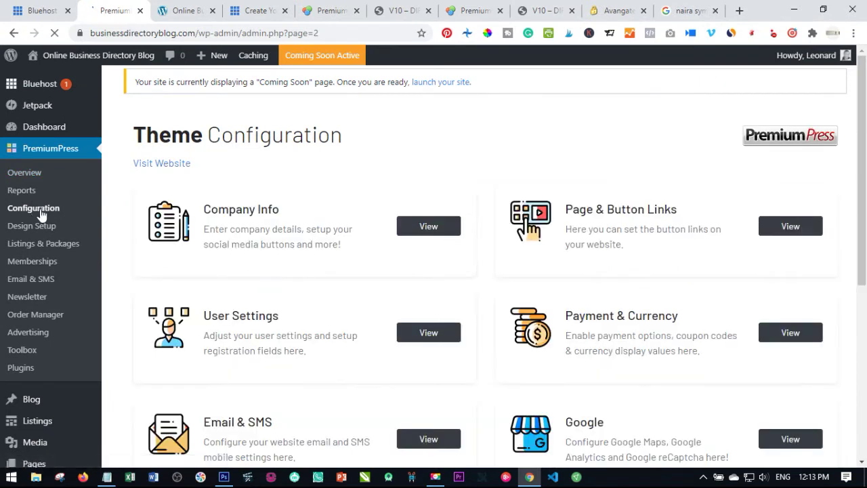
scroll(488, 282, down, 2)
click(437, 164)
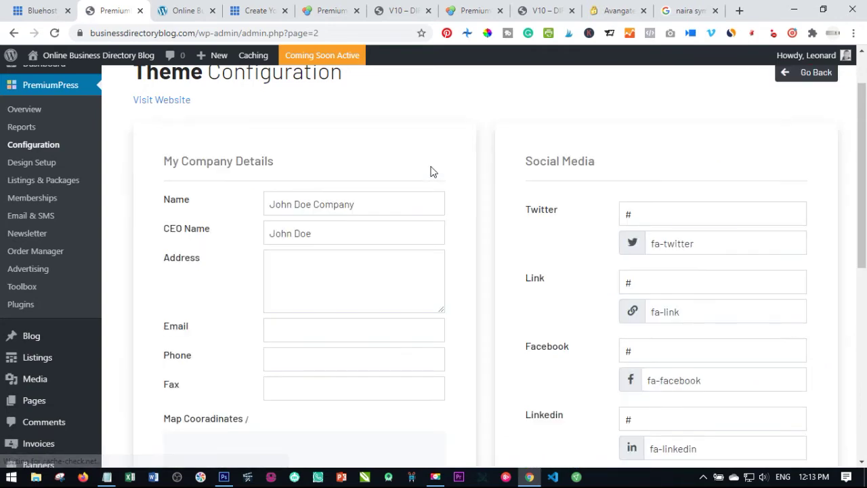
scroll(304, 376, down, 2)
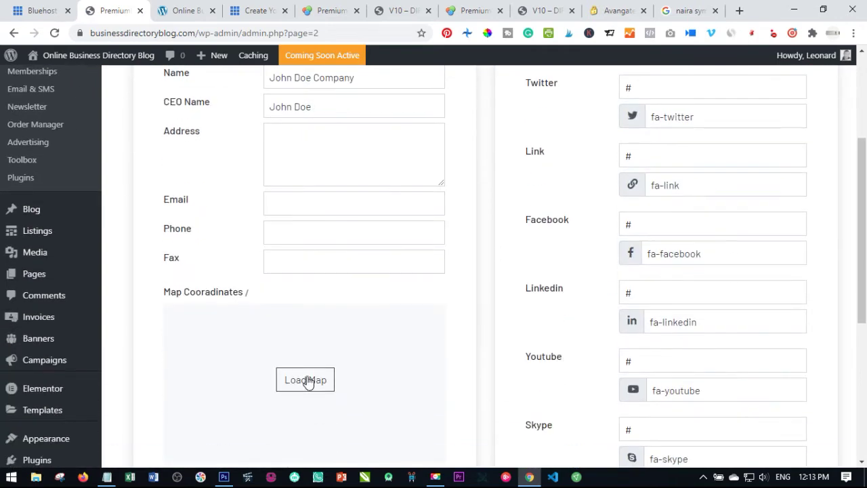
scroll(475, 303, up, 3)
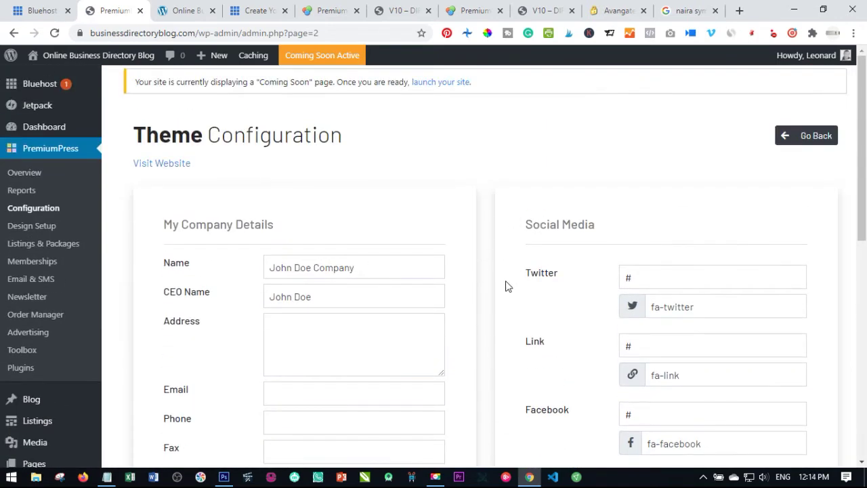
scroll(542, 224, down, 2)
scroll(677, 366, down, 5)
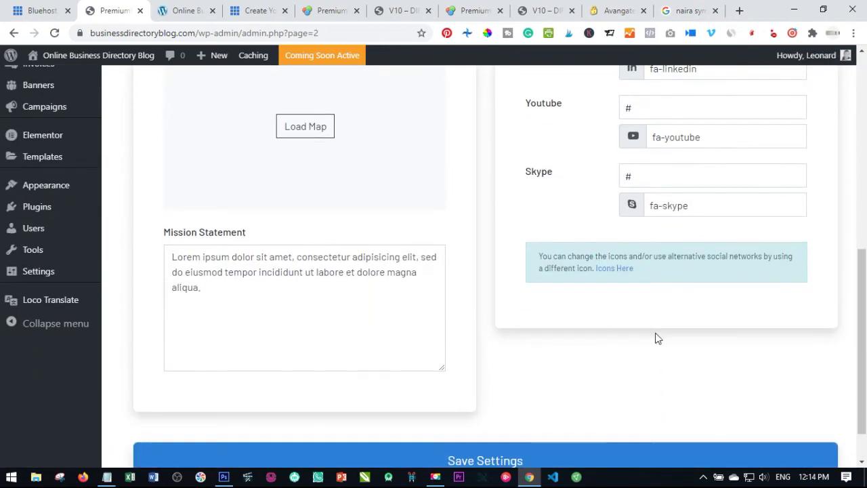
scroll(671, 220, up, 6)
In the theme's User Settings, turn on Allow Registrations, User Sets Password and User Mobile Number
click(39, 148)
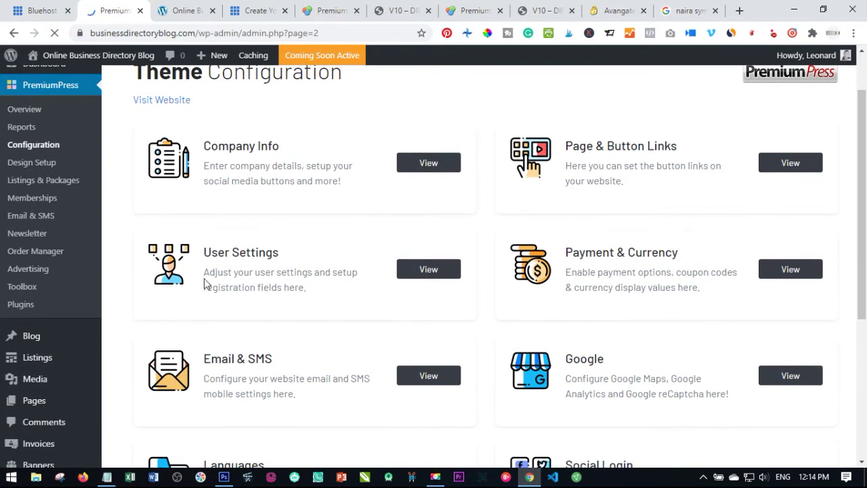
click(428, 270)
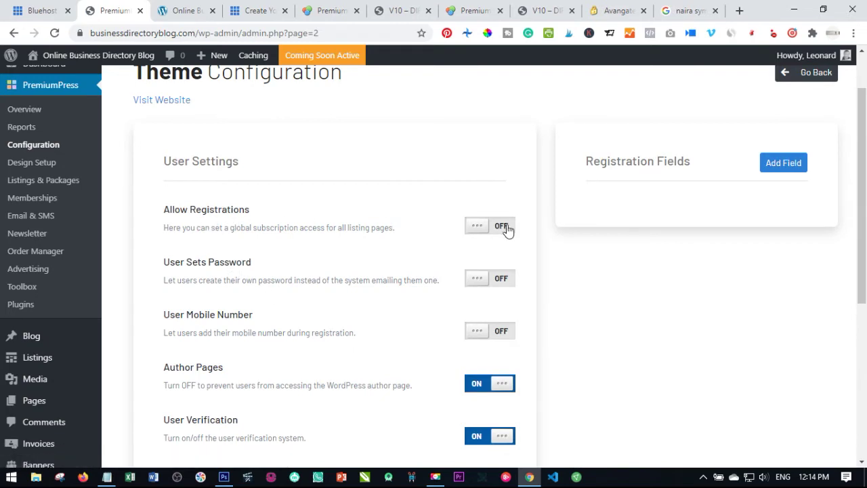
click(483, 234)
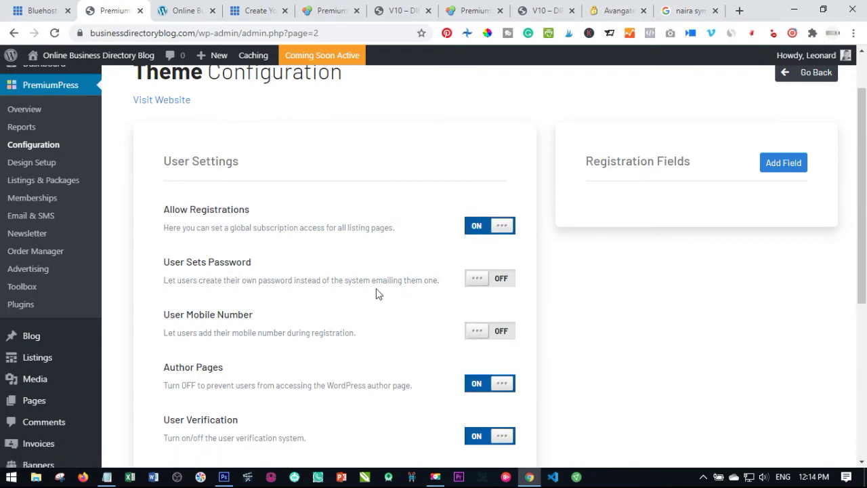
scroll(360, 297, down, 1)
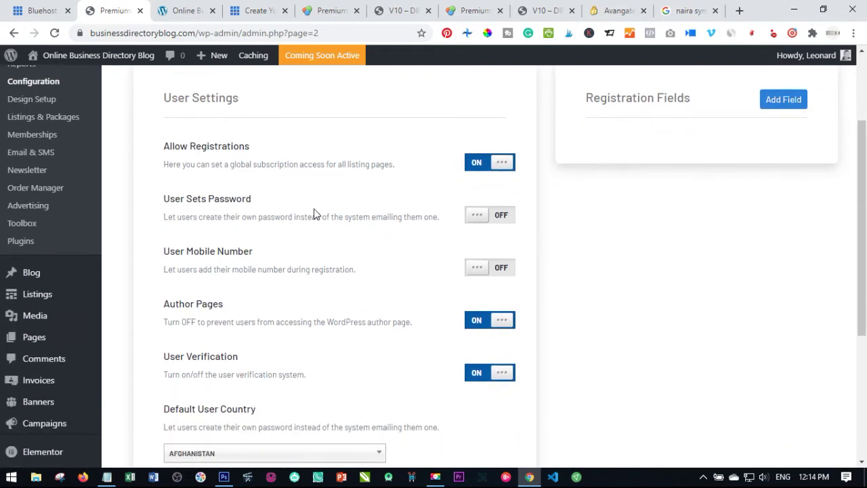
click(488, 221)
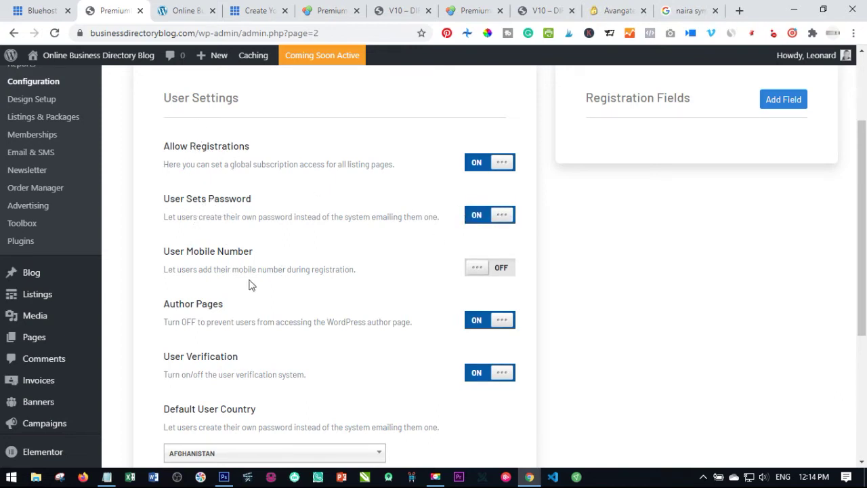
click(481, 272)
Search the Default User Country choices for "nig"
scroll(294, 333, down, 1)
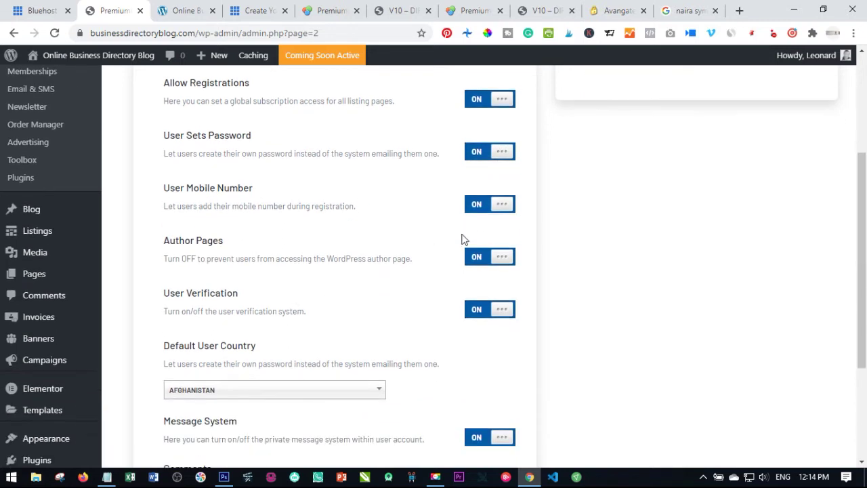
scroll(430, 246, down, 2)
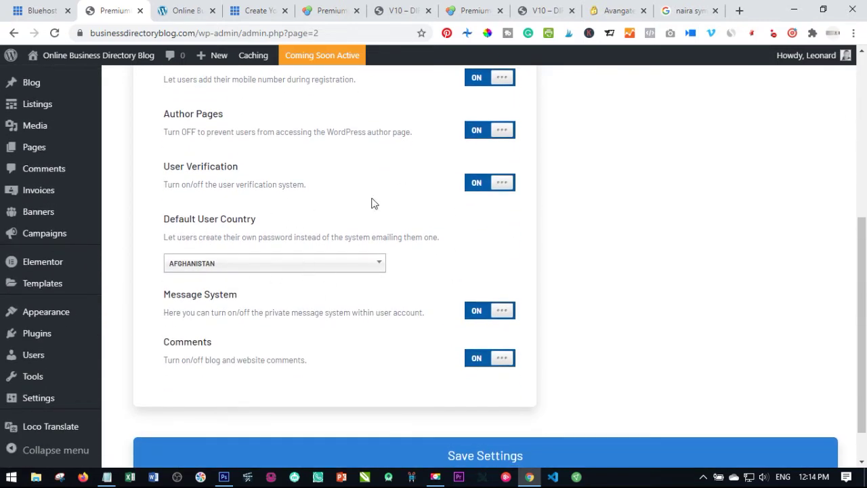
click(239, 267)
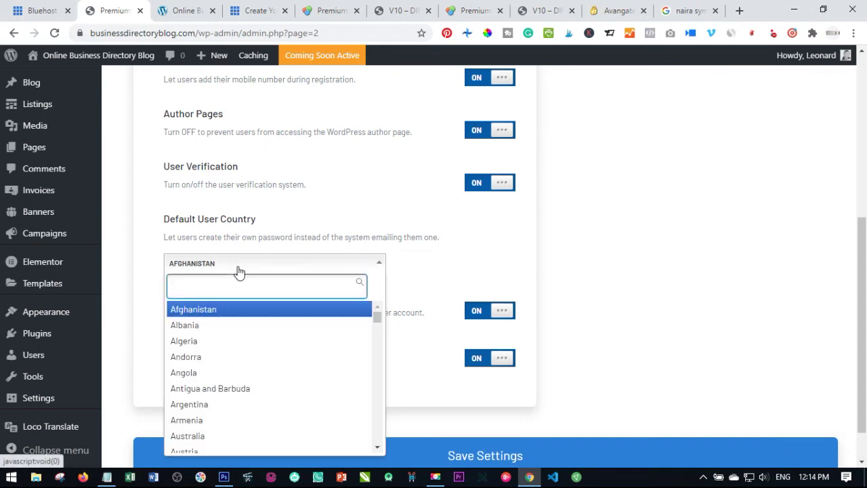
text(nig)
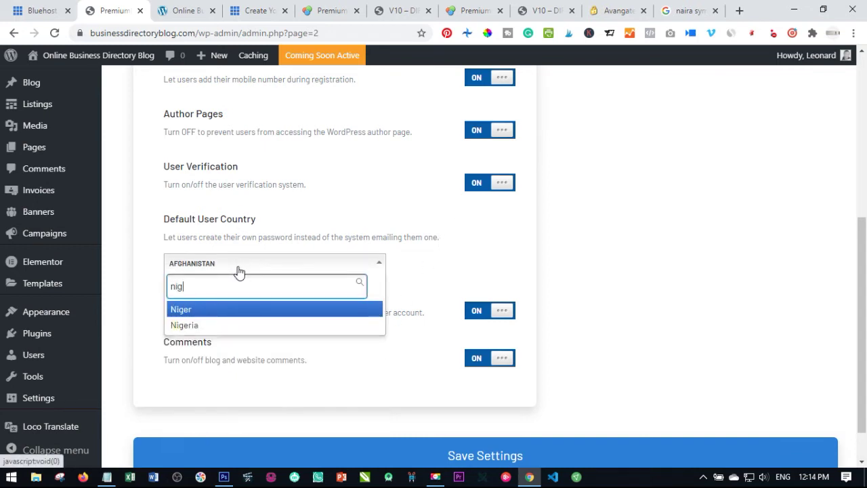
Set the default user country to Nigeria and save the user settings
click(197, 325)
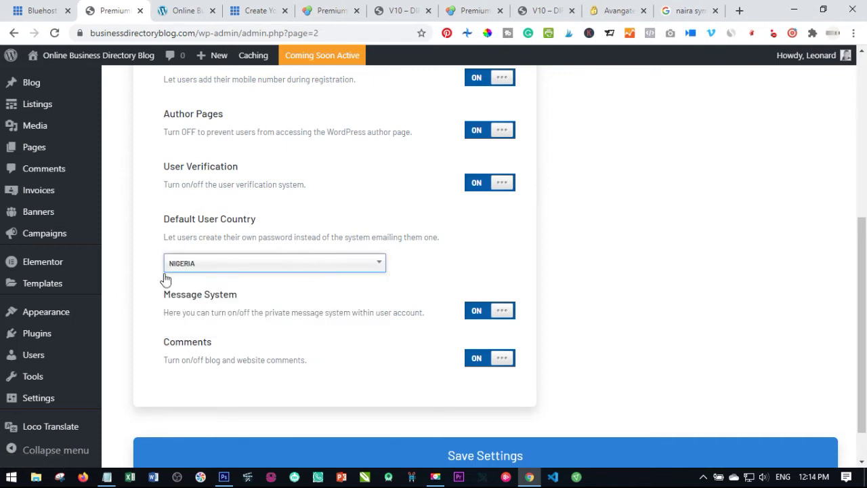
scroll(231, 377, down, 1)
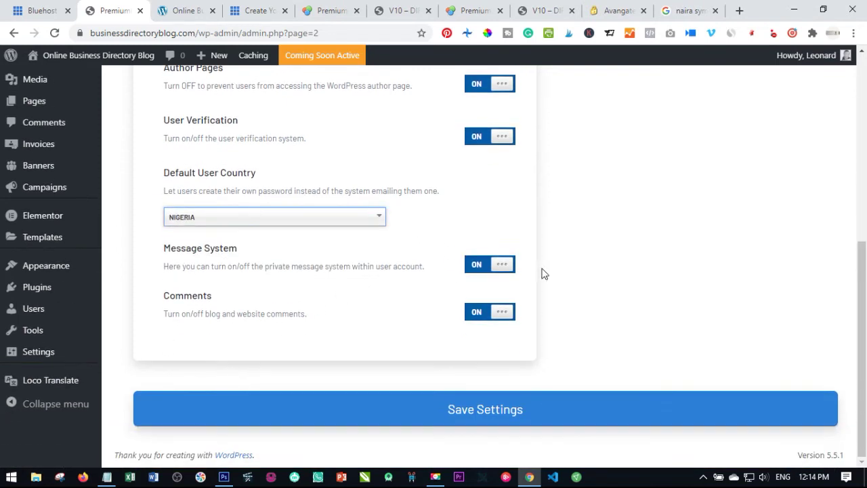
click(500, 412)
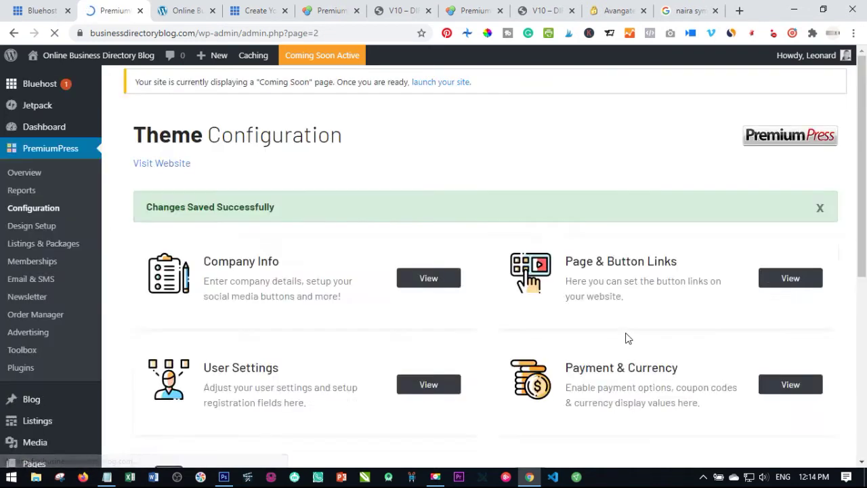
scroll(595, 303, down, 1)
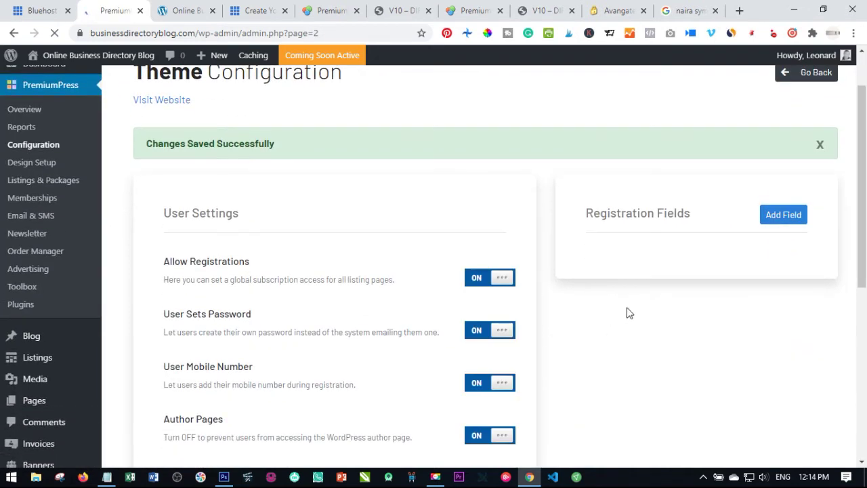
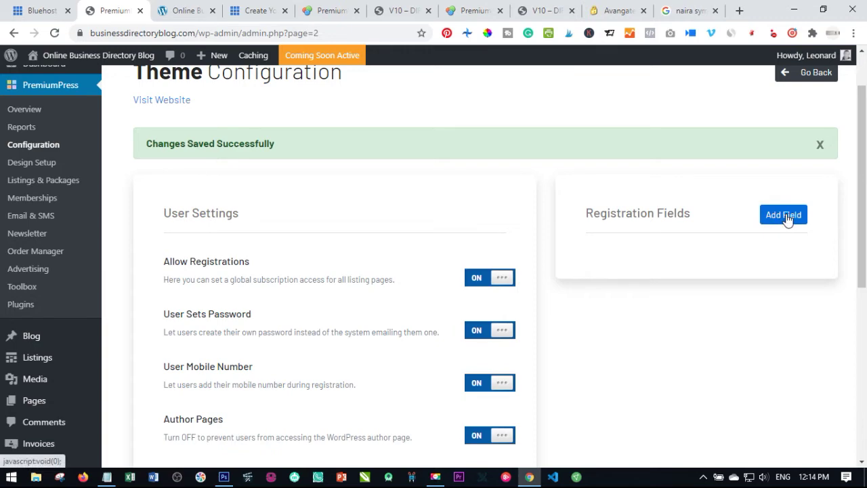
scroll(484, 339, down, 5)
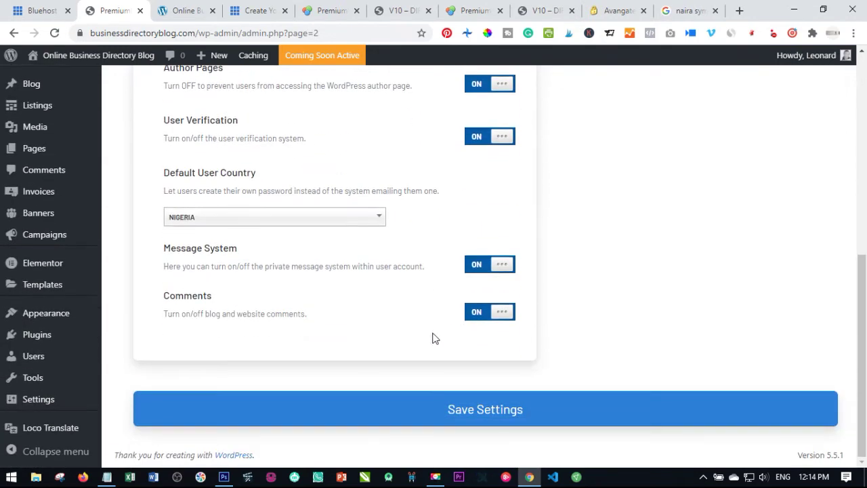
Review the email settings and the Nexmo SMS settings of the theme, including the email header and footer
scroll(235, 208, down, 2)
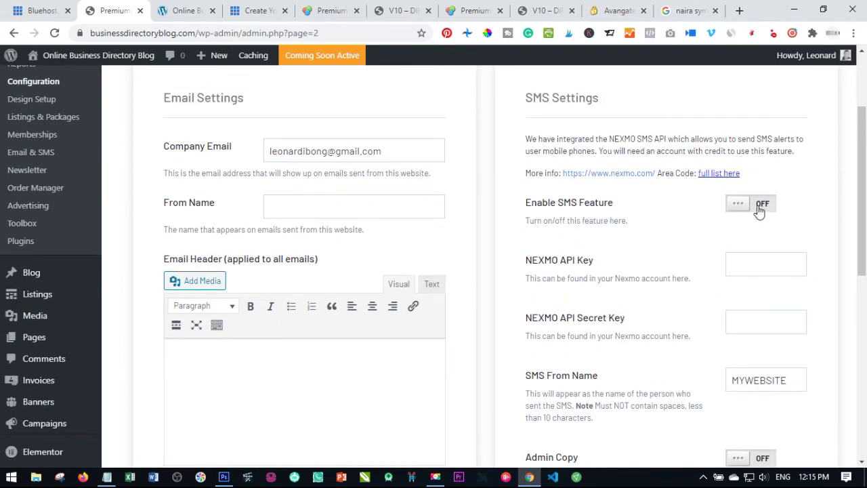
scroll(655, 291, down, 1)
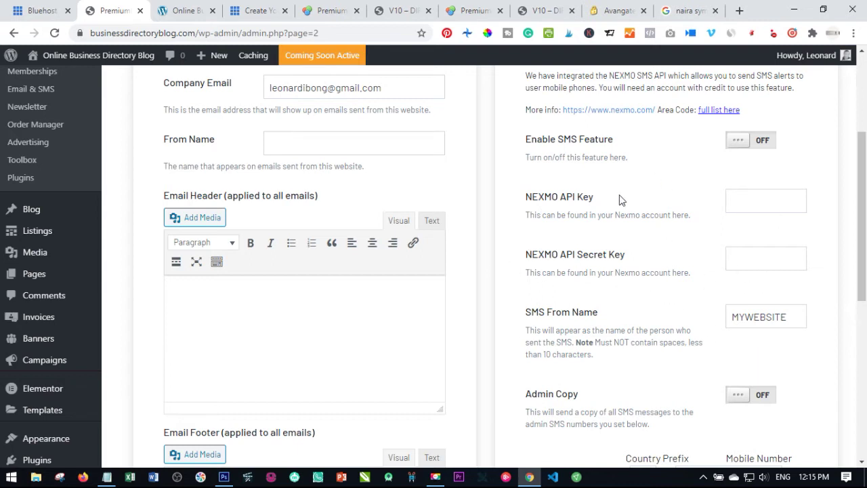
scroll(643, 301, down, 1)
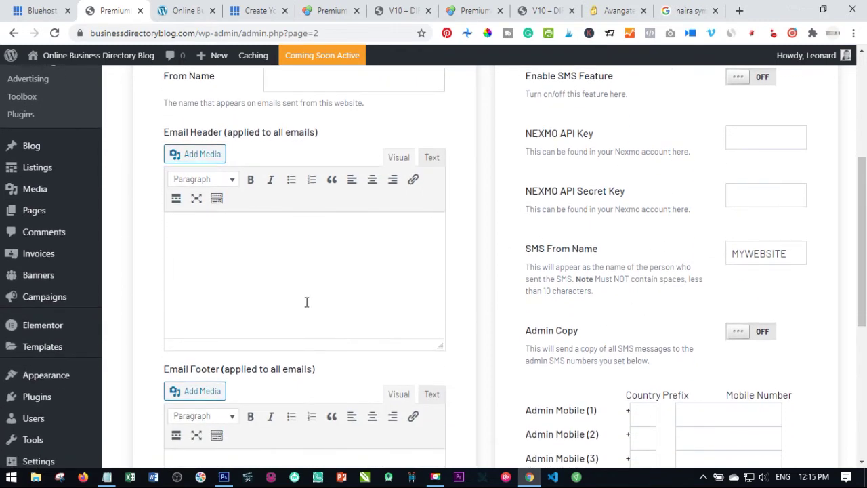
scroll(237, 299, down, 3)
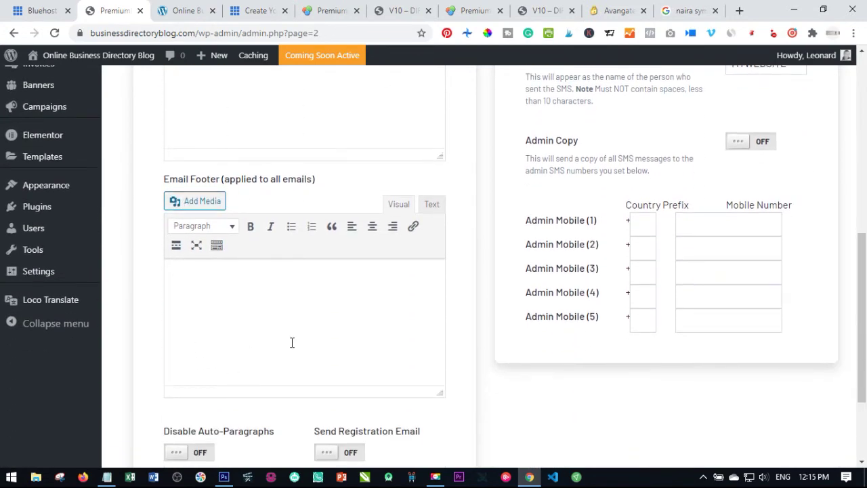
scroll(274, 378, down, 2)
scroll(390, 306, up, 6)
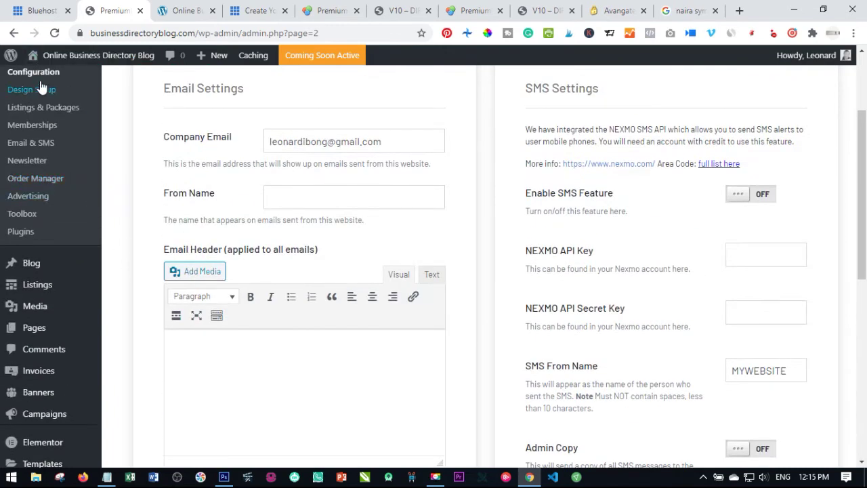
Open the Social Login configuration and review the key settings for Twitter, Facebook and Google
click(40, 72)
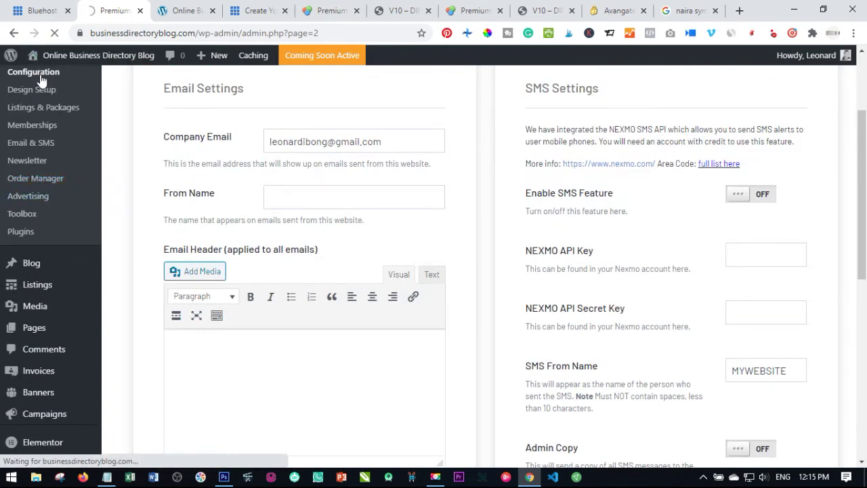
scroll(241, 349, down, 2)
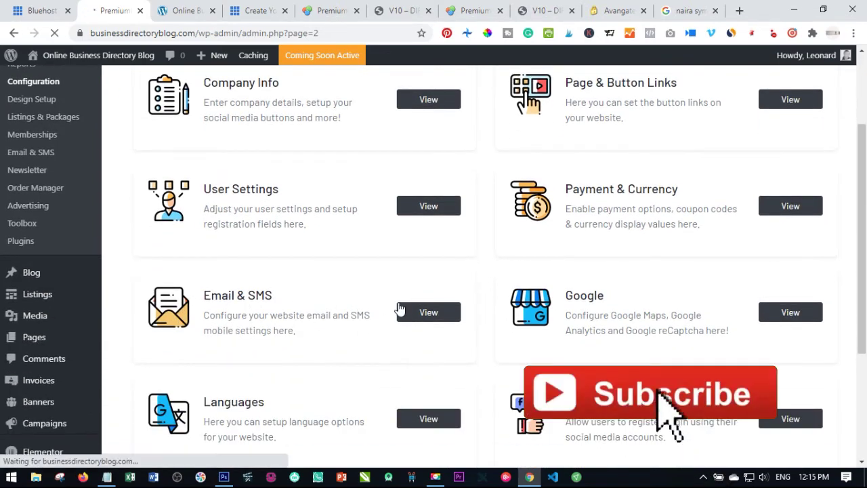
scroll(399, 309, down, 2)
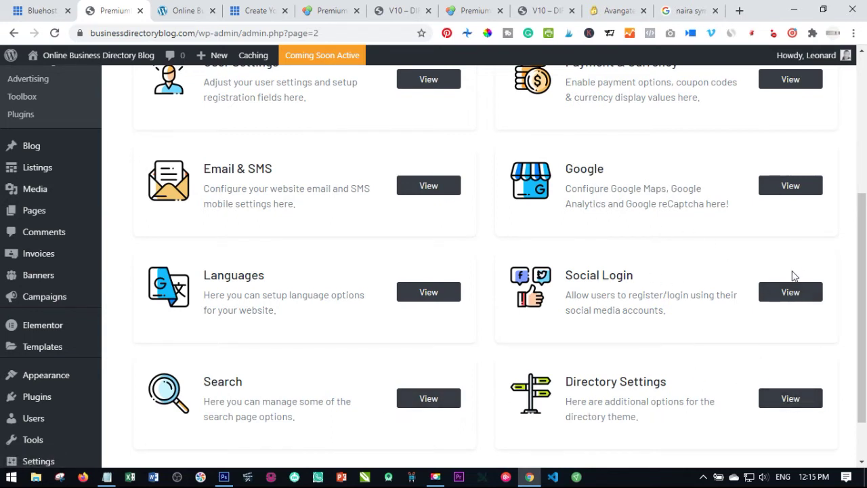
click(791, 292)
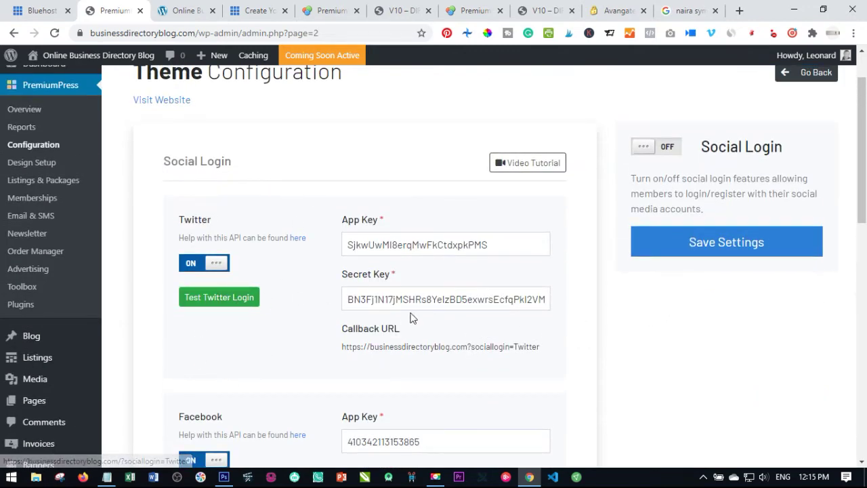
scroll(387, 287, down, 1)
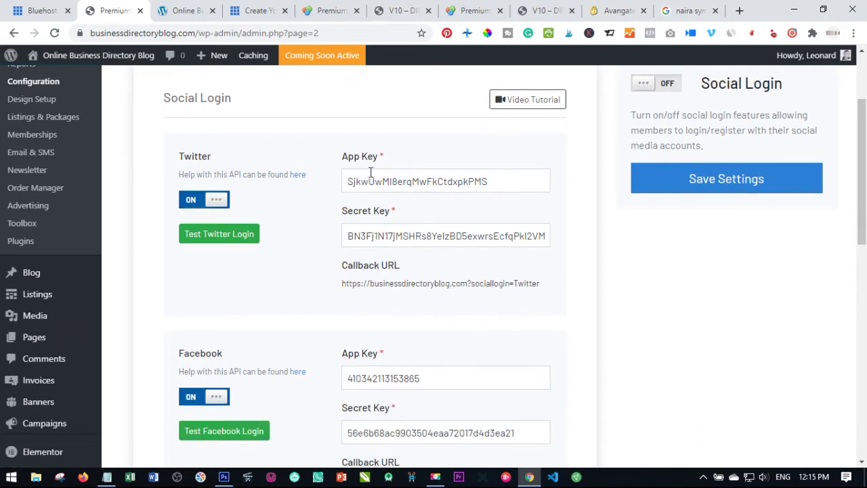
scroll(382, 147, down, 5)
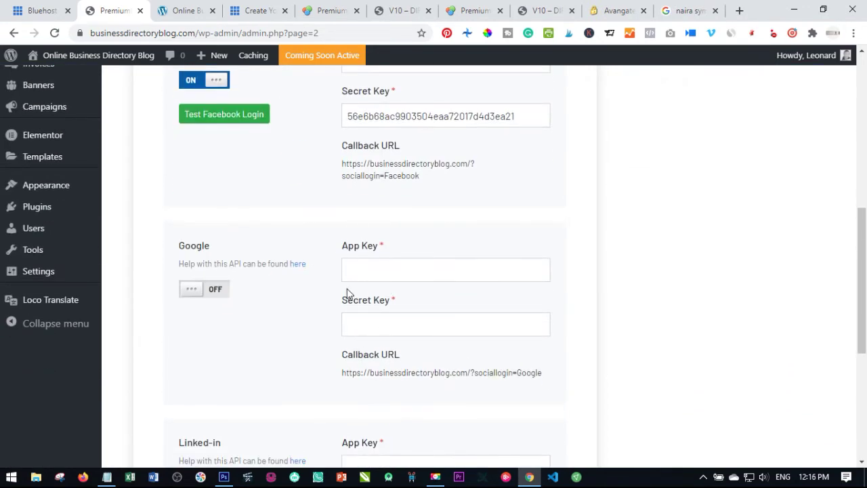
scroll(343, 305, up, 4)
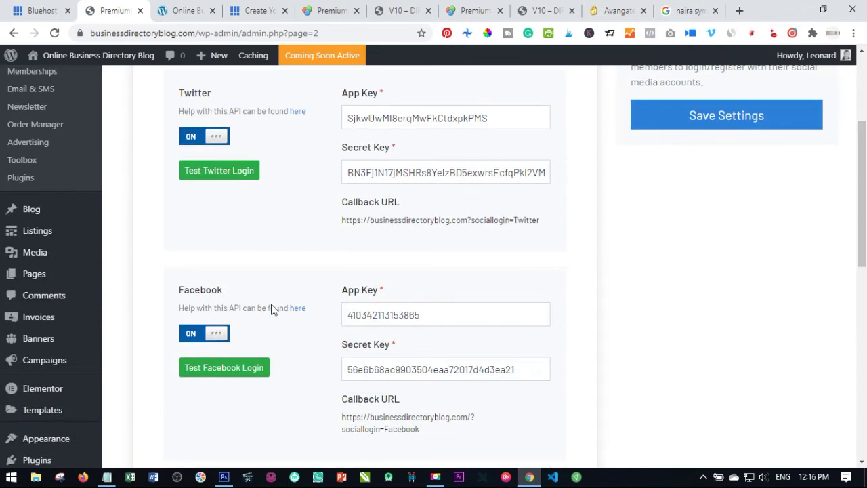
scroll(176, 246, up, 2)
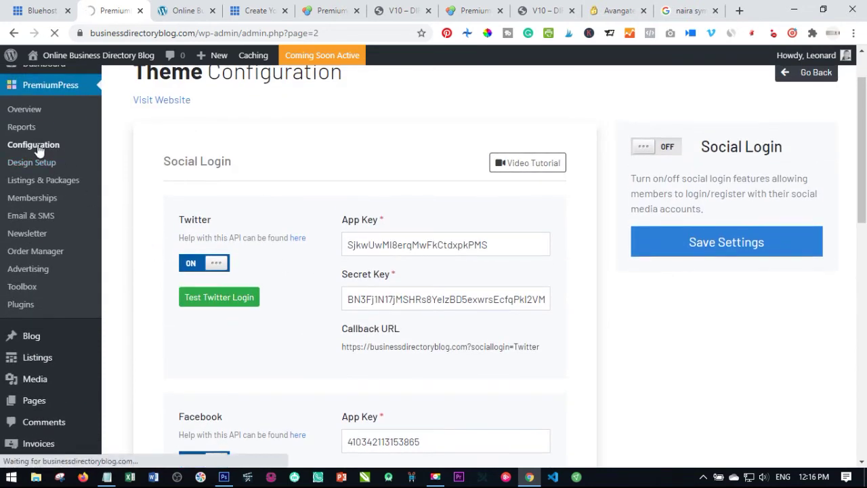
Open the Directory Settings in the theme configuration and review the business hours, claim listing and amenities options
scroll(513, 308, down, 4)
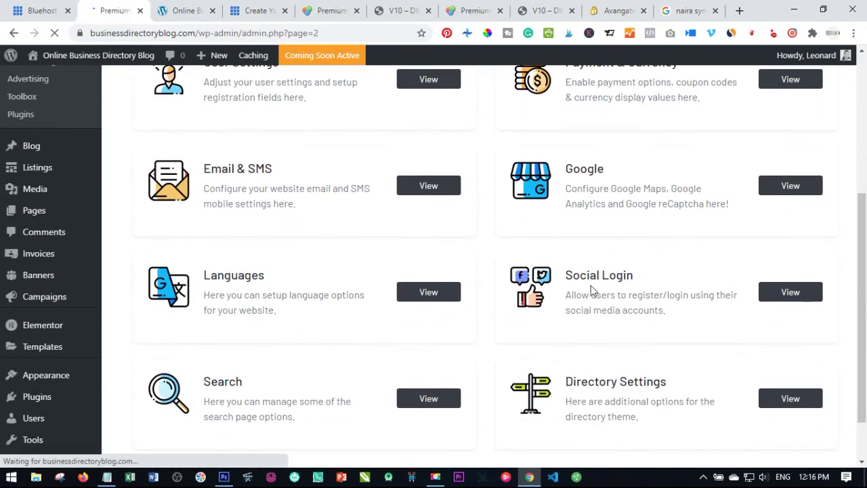
scroll(591, 286, down, 1)
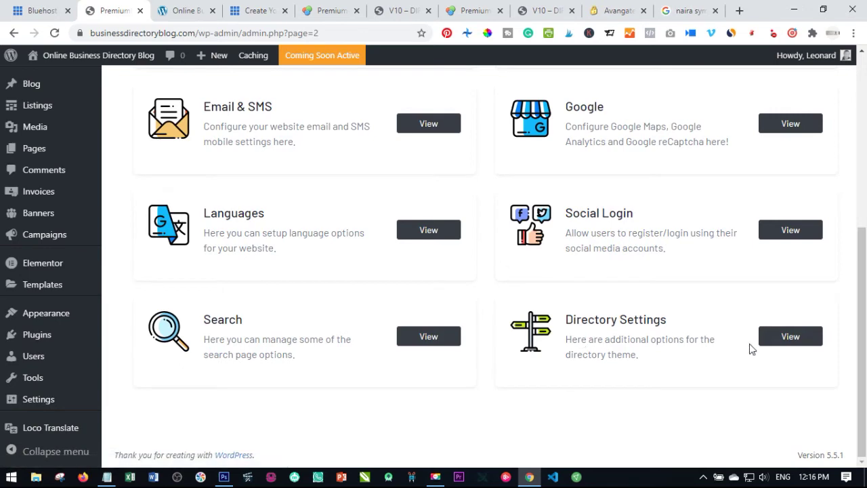
click(780, 337)
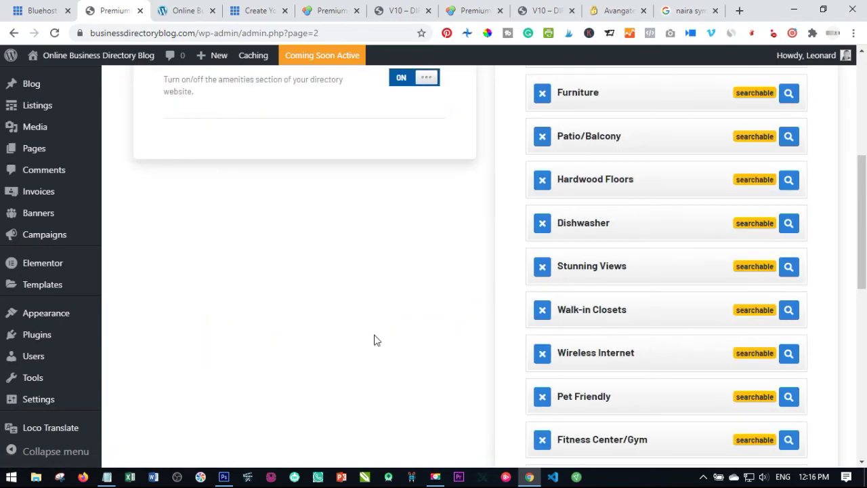
scroll(377, 341, up, 5)
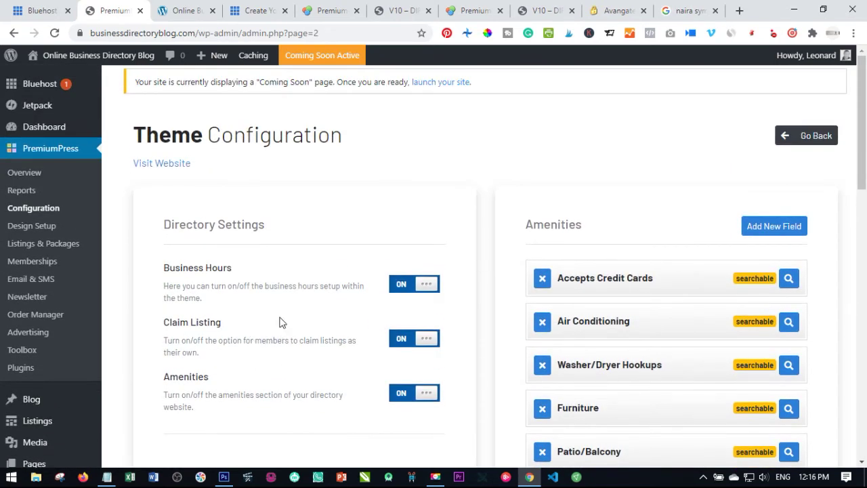
scroll(407, 299, down, 2)
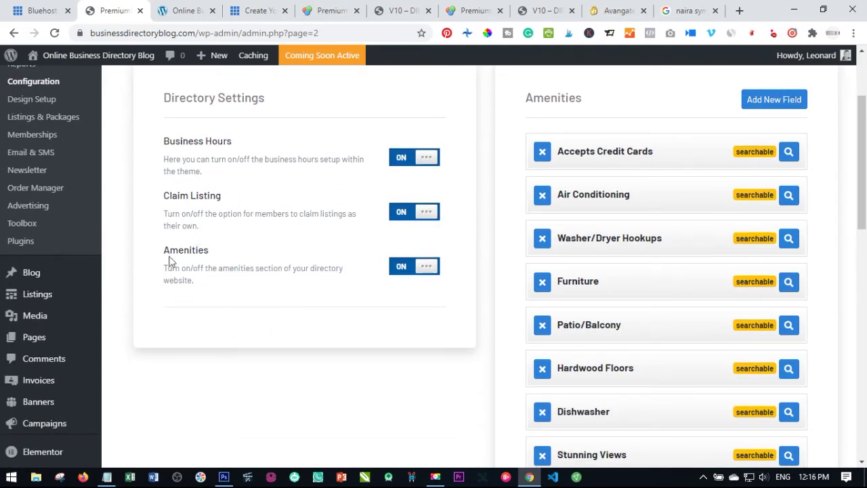
scroll(644, 134, up, 1)
scroll(643, 183, down, 10)
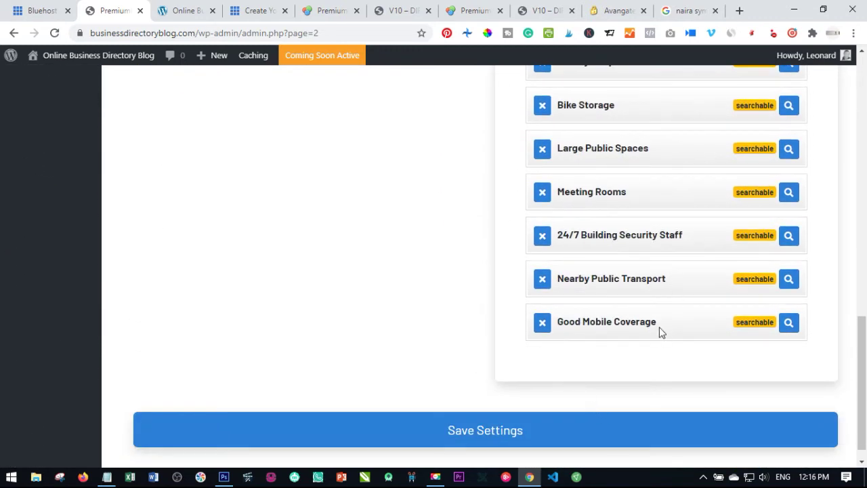
scroll(661, 331, up, 12)
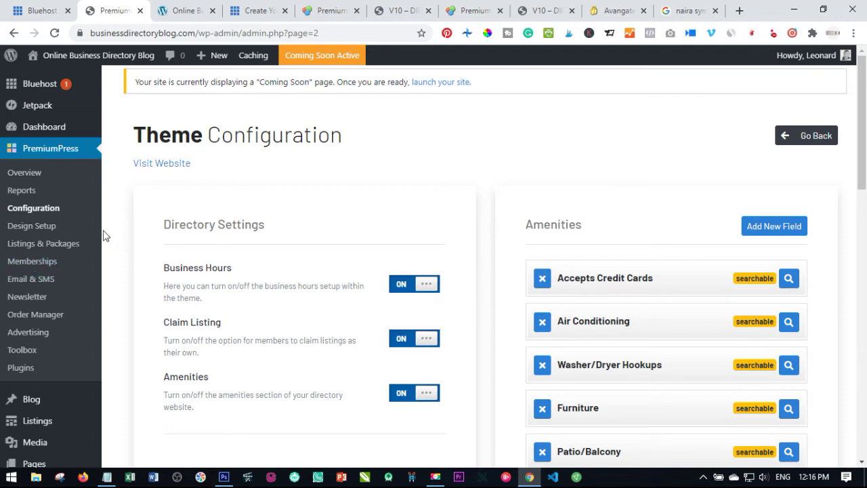
Open the Listings & Packages settings and look through the listing packages
click(39, 243)
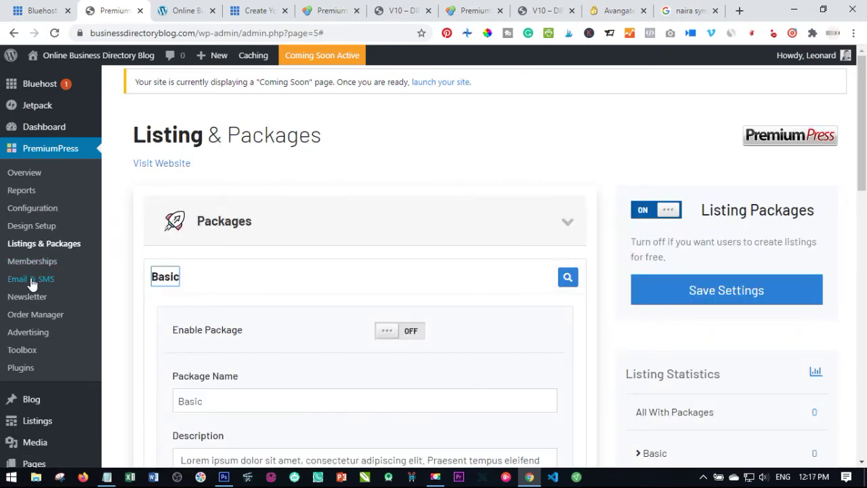
click(64, 244)
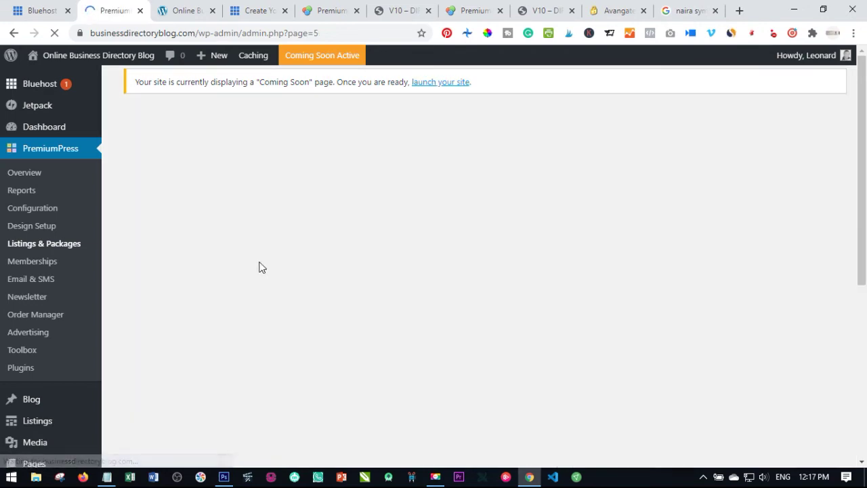
scroll(274, 264, down, 2)
scroll(273, 265, down, 1)
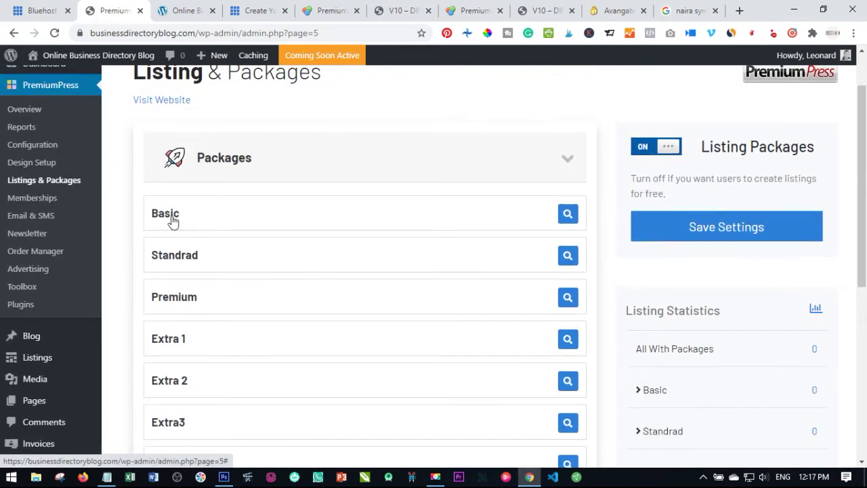
scroll(204, 270, down, 1)
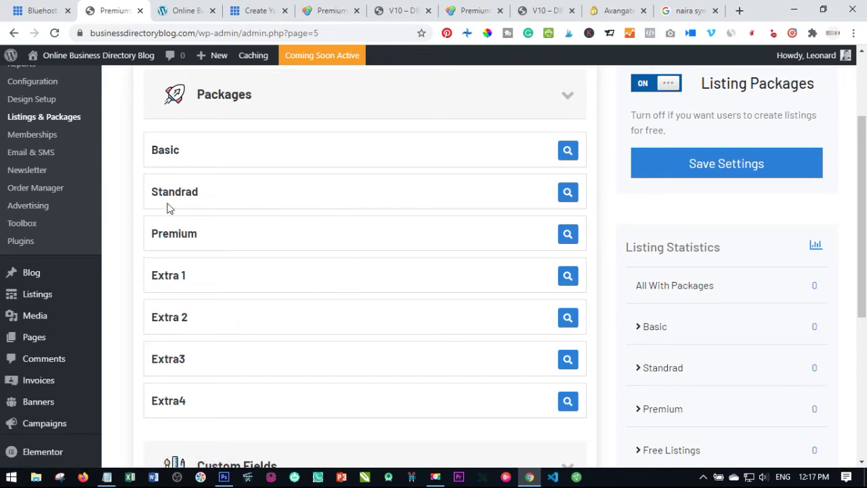
Check the header and content of the website's live home page, then return to the admin dashboard
click(178, 10)
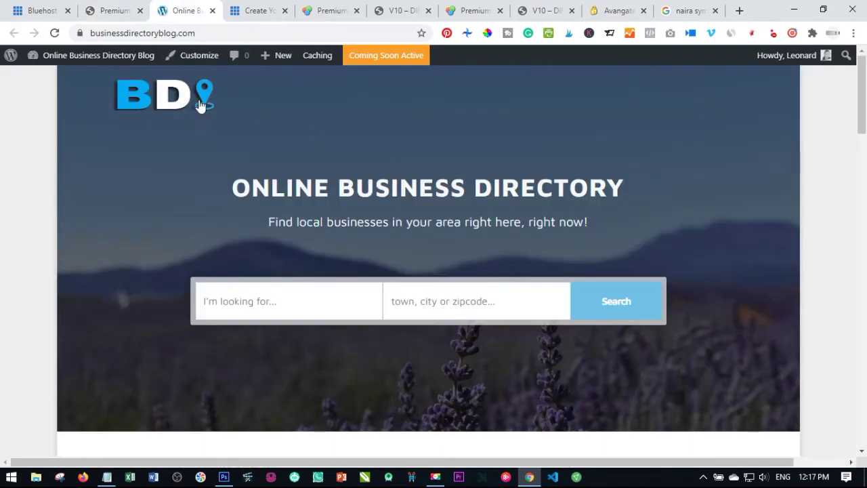
scroll(524, 248, down, 4)
scroll(517, 273, up, 4)
click(116, 10)
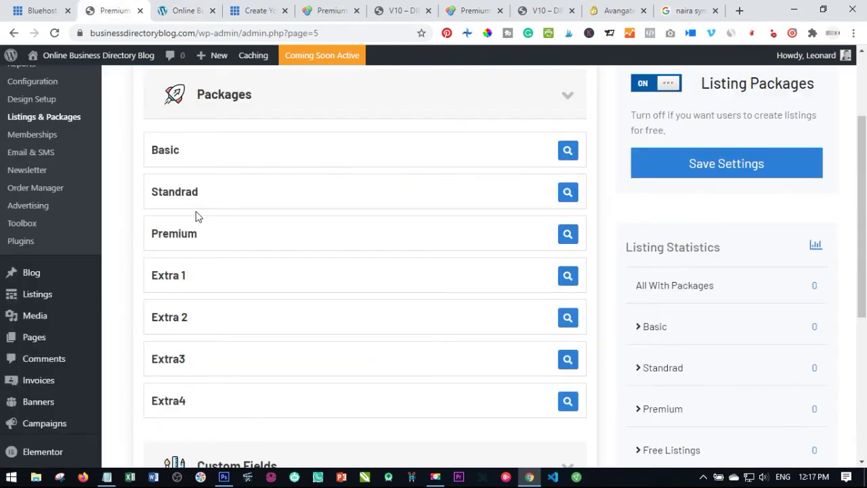
Open the WordPress Menus editor for the site
scroll(42, 271, down, 2)
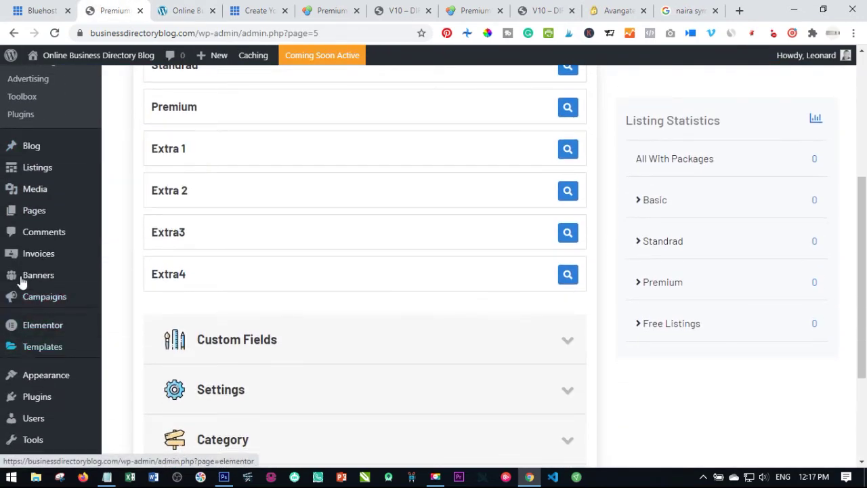
mouse_move(51, 356)
scroll(51, 359, down, 1)
mouse_move(39, 313)
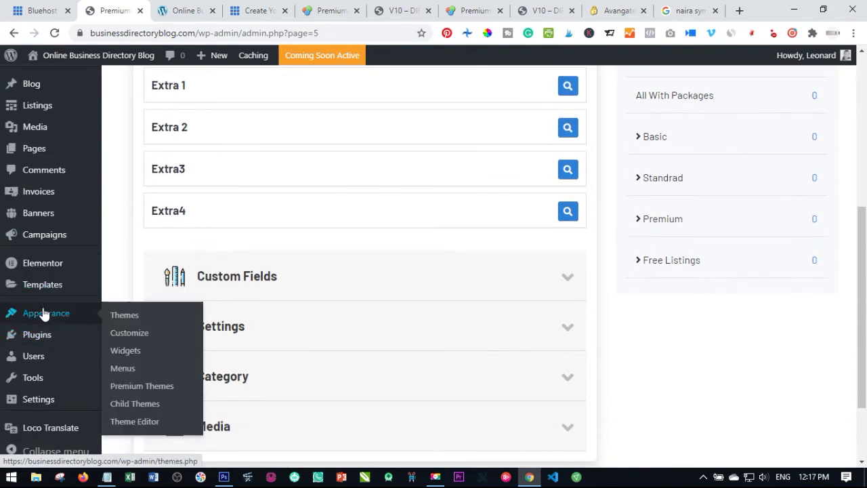
click(122, 370)
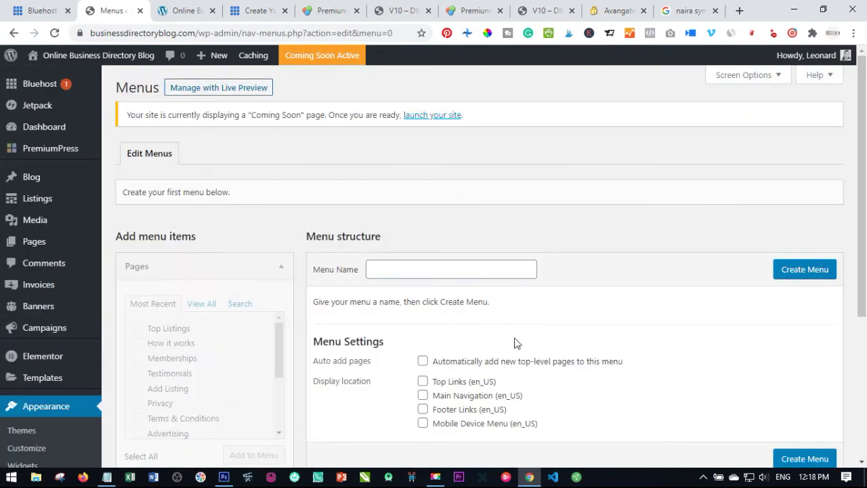
Create a new menu named "Main Menu"
scroll(405, 245, down, 2)
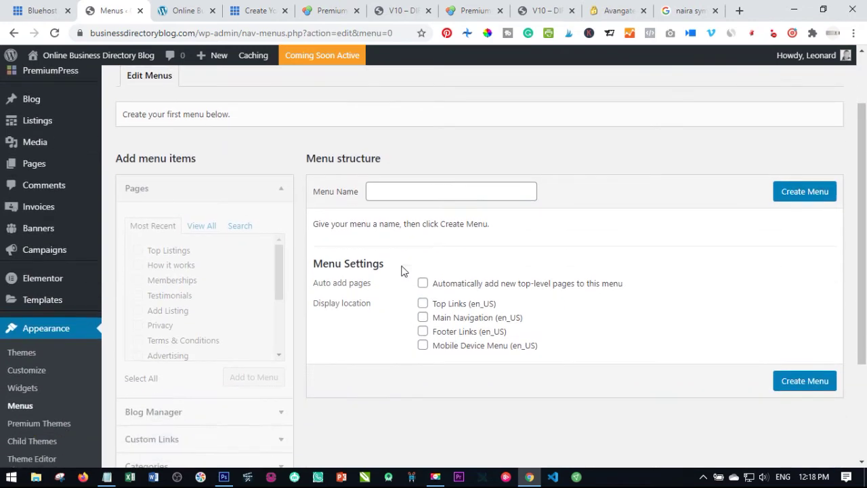
scroll(324, 247, up, 2)
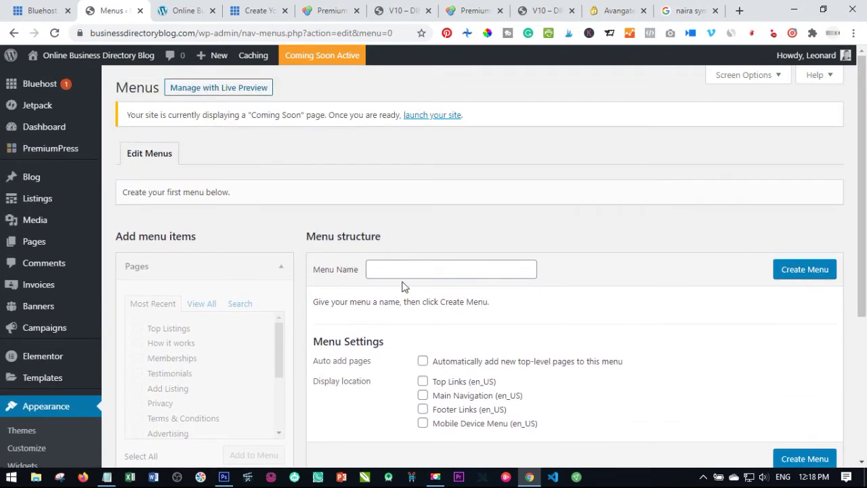
click(407, 269)
click(400, 296)
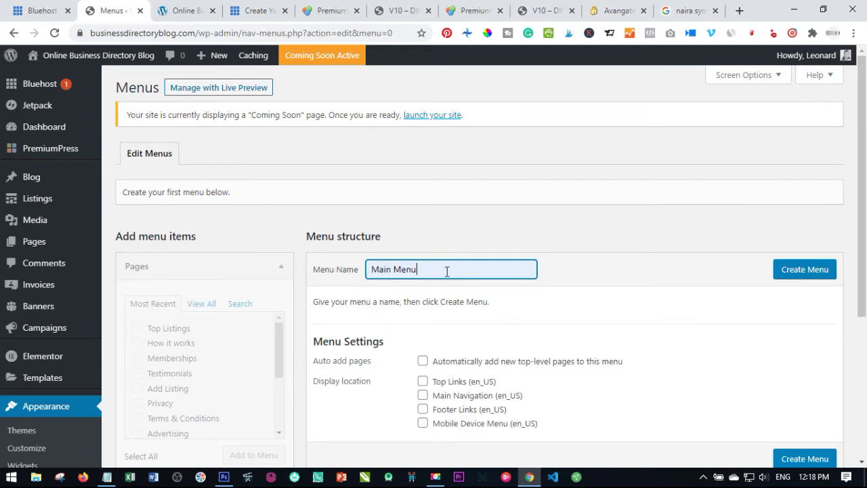
click(801, 269)
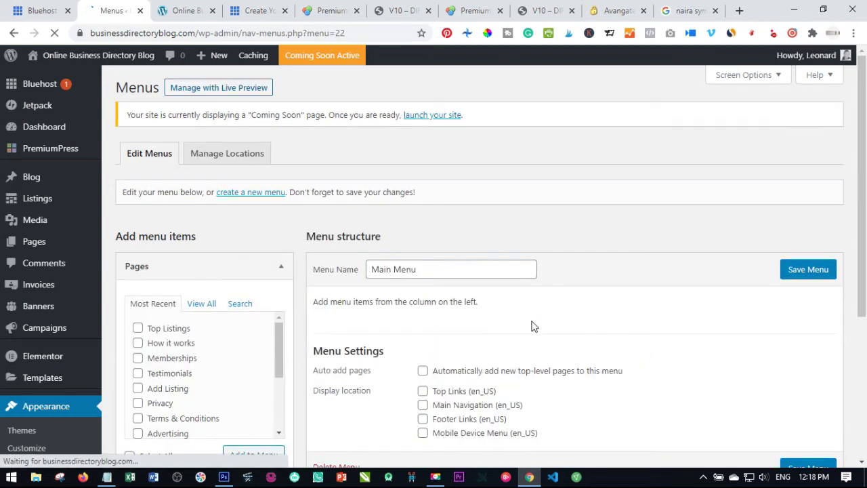
Assign the menu to the Main Navigation location and add the Home, About Us, Add Listing and Blog pages to it
scroll(535, 329, down, 2)
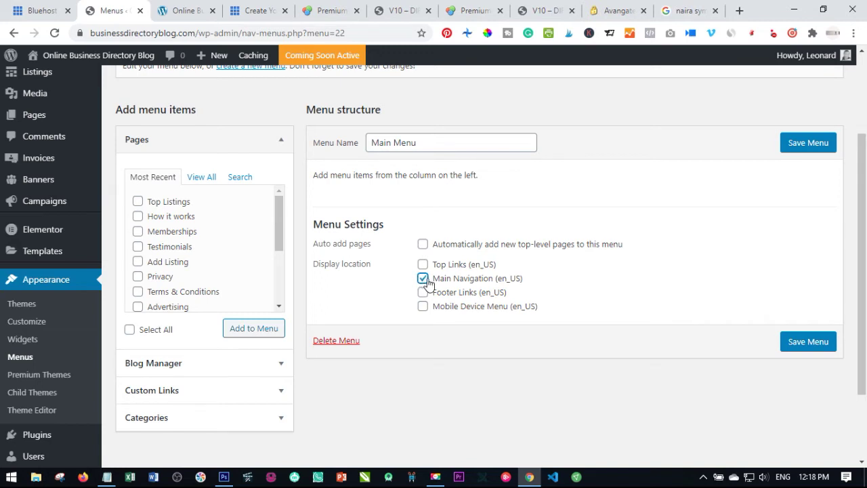
click(197, 178)
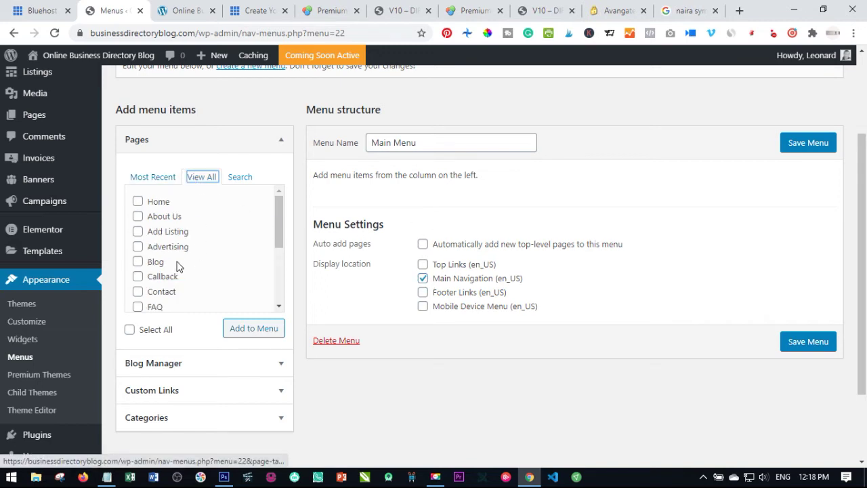
click(138, 201)
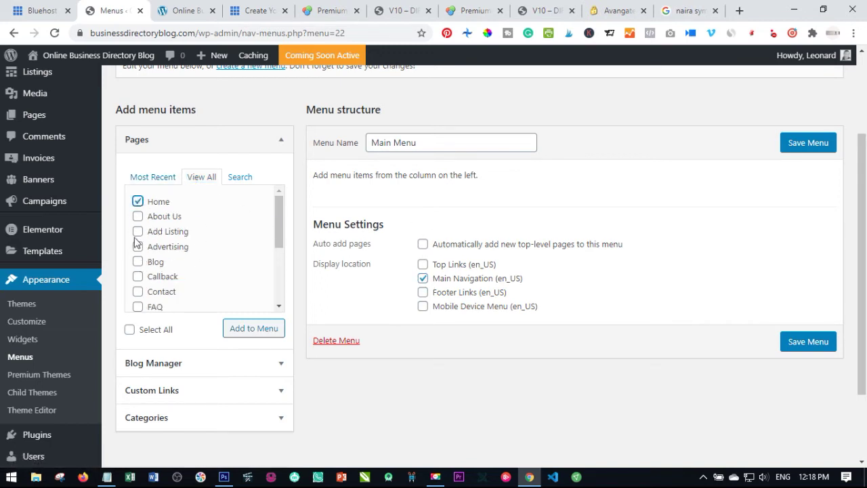
click(137, 217)
click(138, 263)
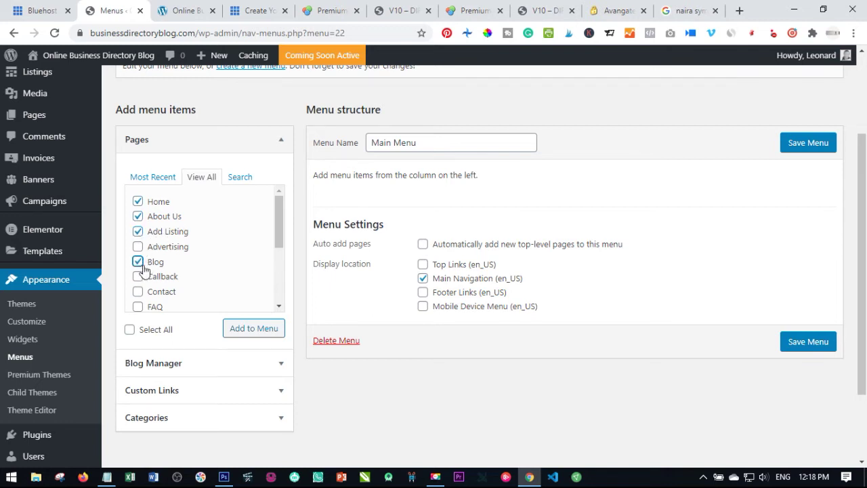
click(255, 330)
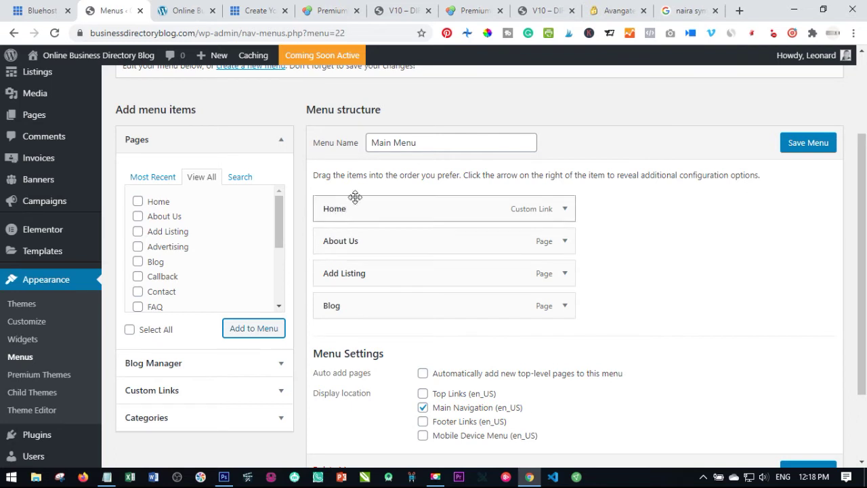
Move Blog above Add Listing in the menu structure and save the menu
drag(348, 305, 351, 278)
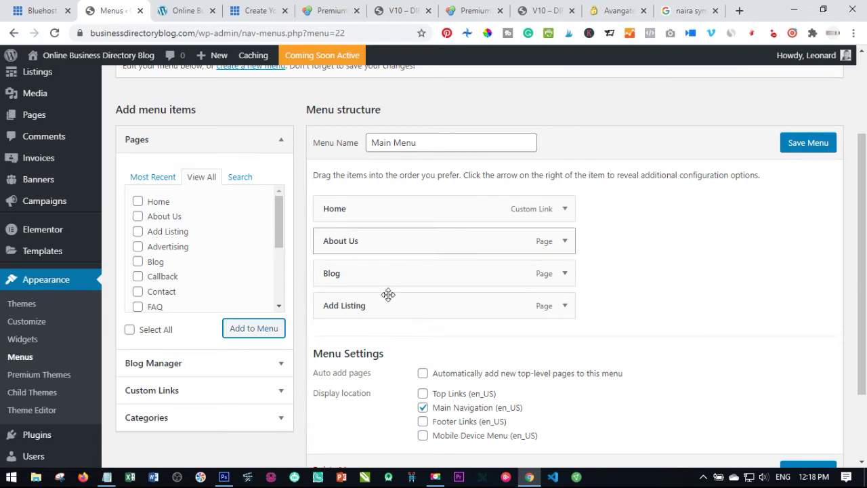
mouse_move(366, 274)
mouse_down()
mouse_move(420, 294)
mouse_move(384, 319)
mouse_move(366, 304)
mouse_move(354, 263)
mouse_move(352, 271)
mouse_up()
click(804, 144)
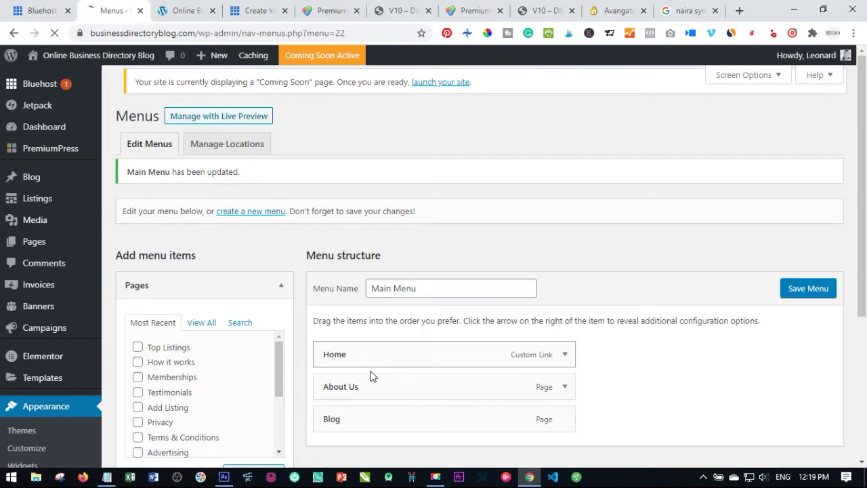
Check the navigation menu on the live site and look through its Add Listing page
click(193, 12)
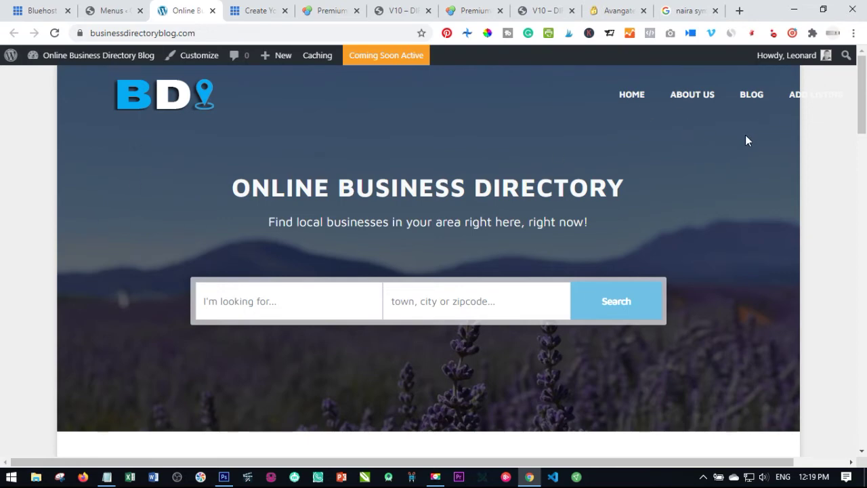
click(816, 96)
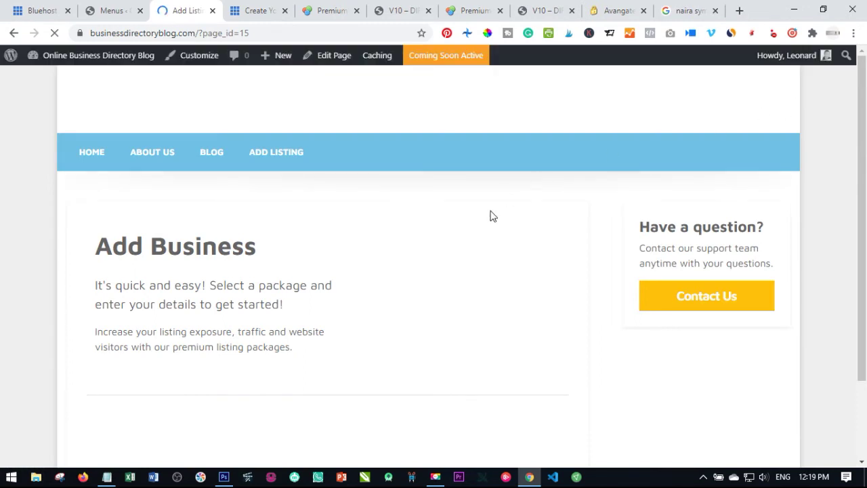
scroll(368, 287, down, 3)
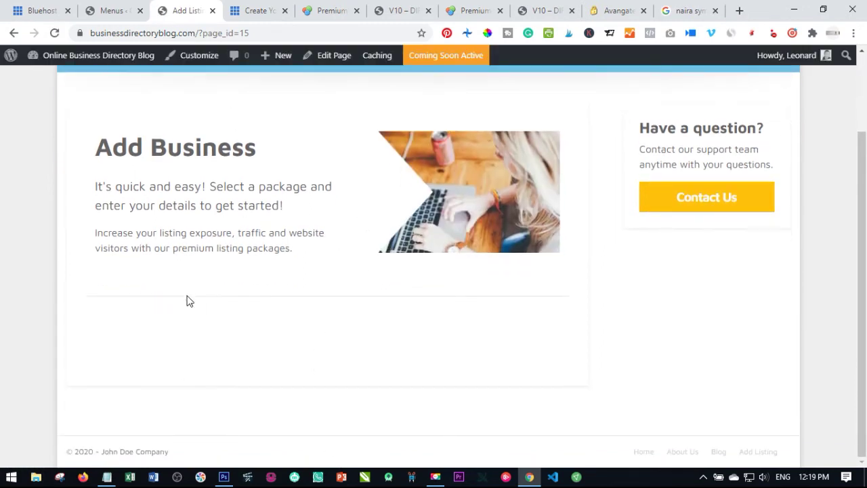
Return to the admin area and enable the Basic package in the PremiumPress Listings & Packages settings
click(107, 11)
mouse_move(47, 149)
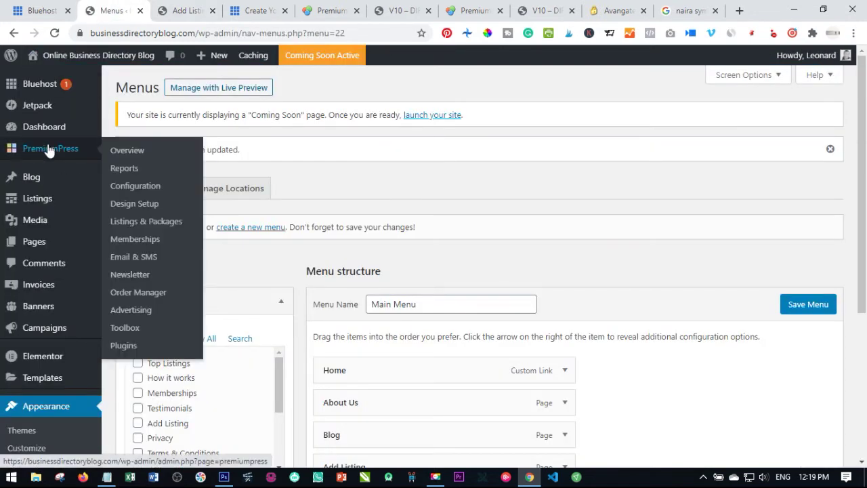
click(144, 224)
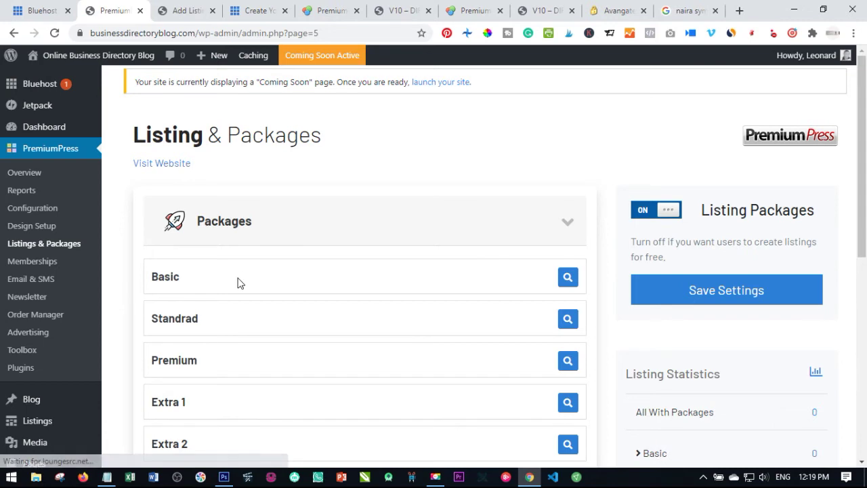
scroll(208, 227, down, 2)
click(181, 155)
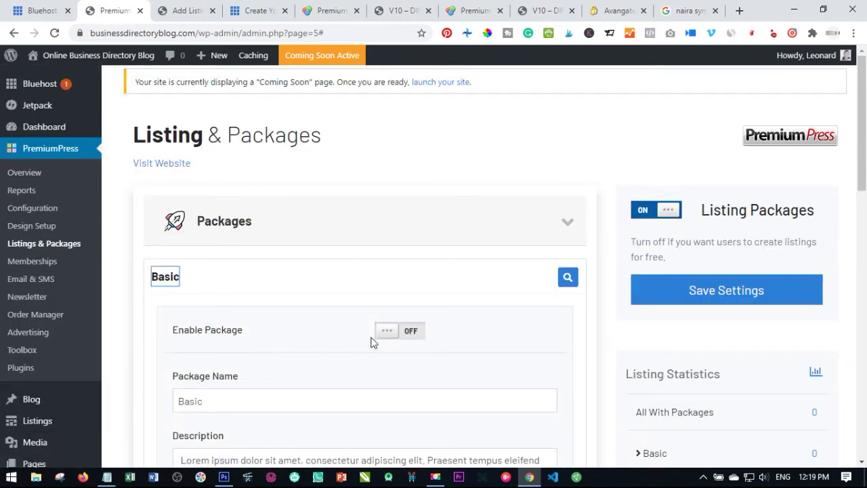
click(382, 338)
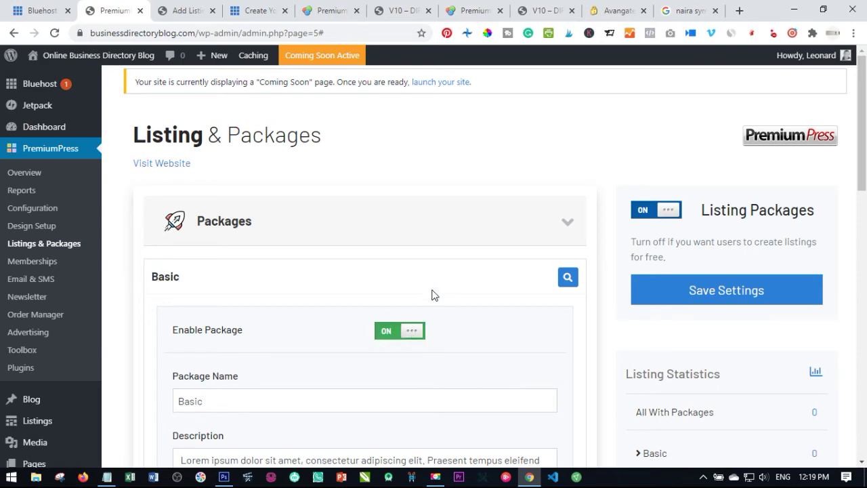
Enable the Standrad listing package and set its price to 1000
scroll(432, 288, down, 1)
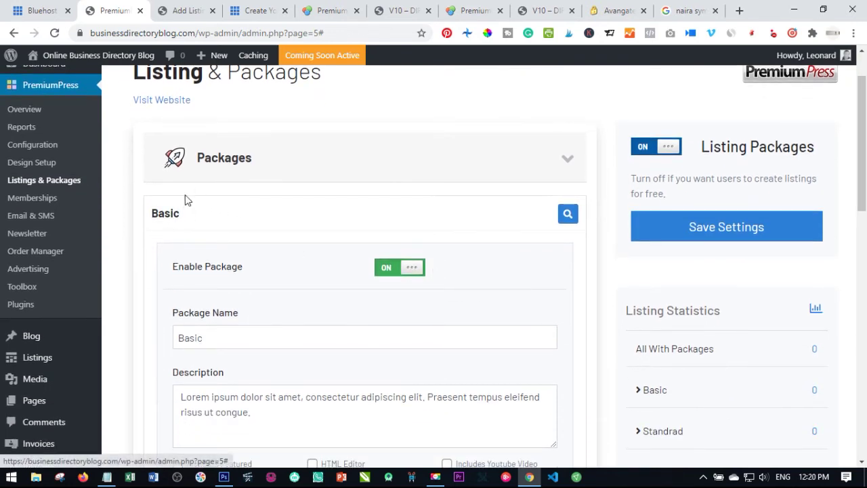
click(169, 218)
click(175, 320)
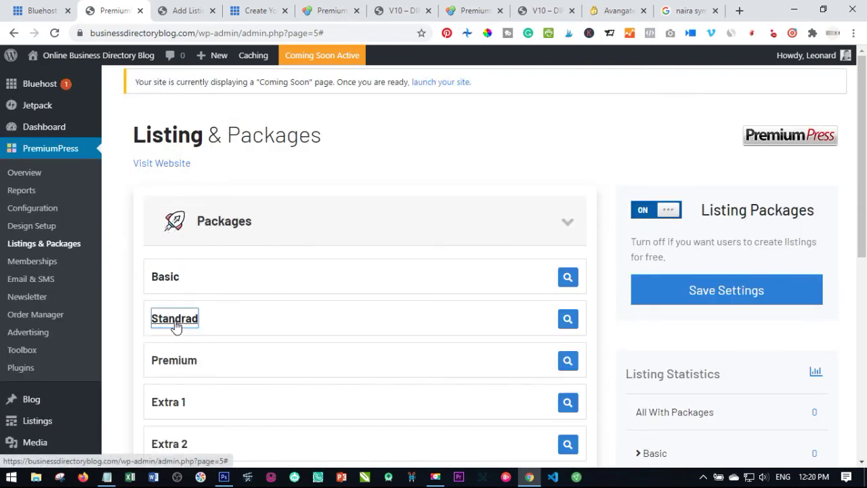
scroll(454, 291, down, 2)
click(389, 248)
scroll(310, 261, down, 3)
scroll(294, 366, down, 1)
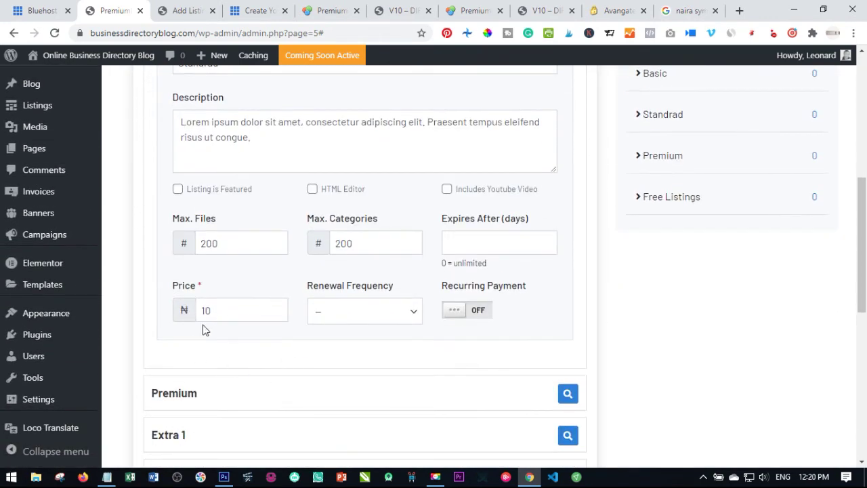
click(208, 311)
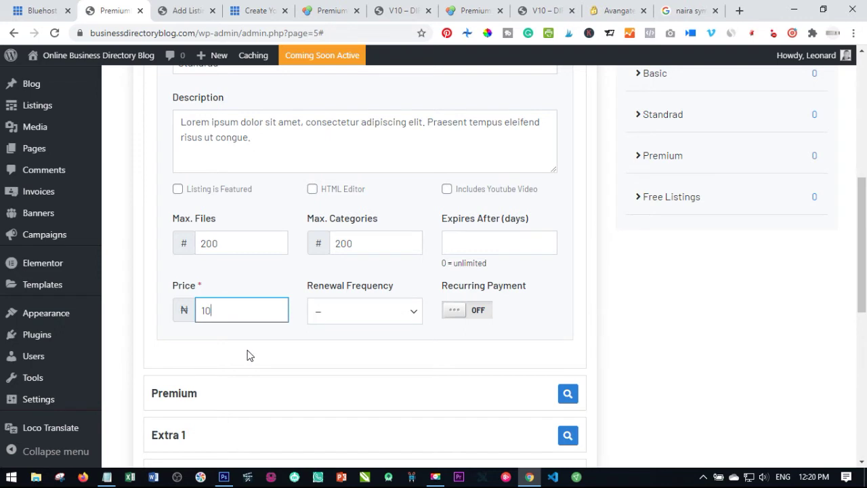
click(280, 371)
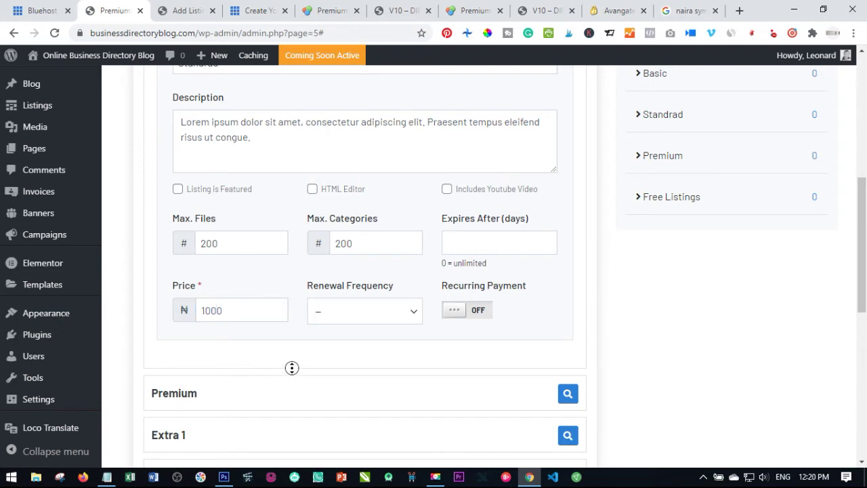
Save the Listings & Packages settings
scroll(596, 329, up, 2)
scroll(668, 407, up, 1)
scroll(668, 406, down, 1)
scroll(630, 396, down, 4)
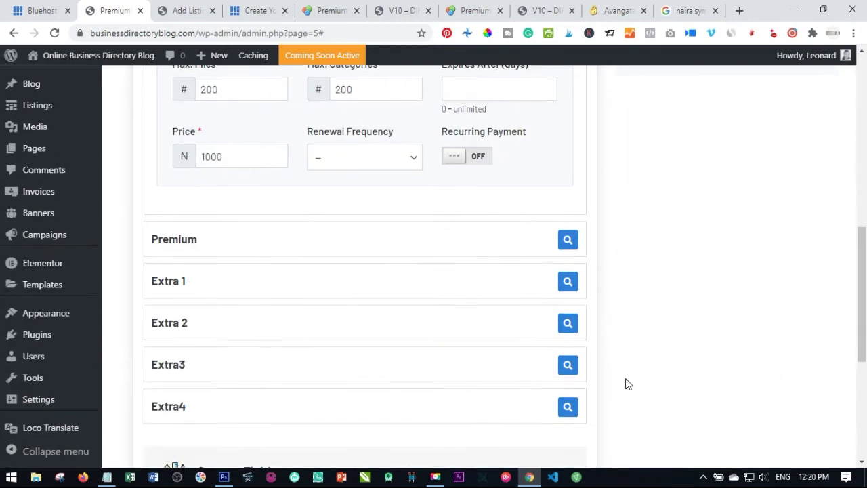
scroll(654, 353, up, 1)
scroll(637, 359, down, 5)
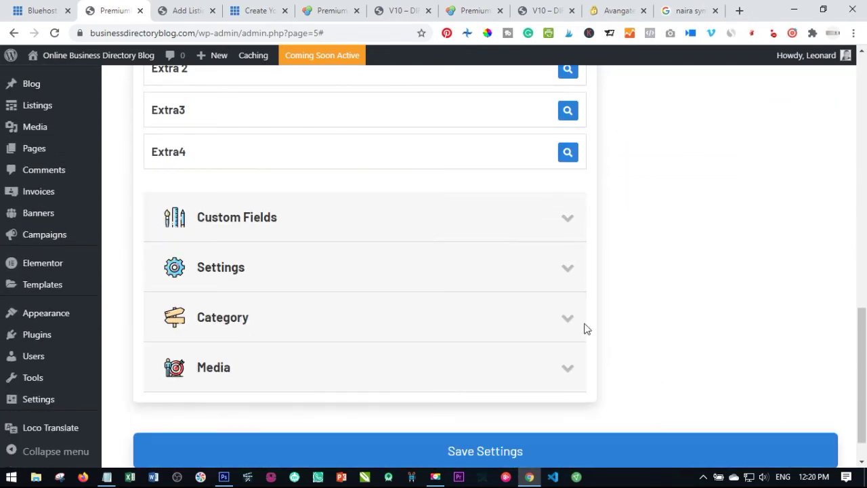
scroll(587, 329, down, 1)
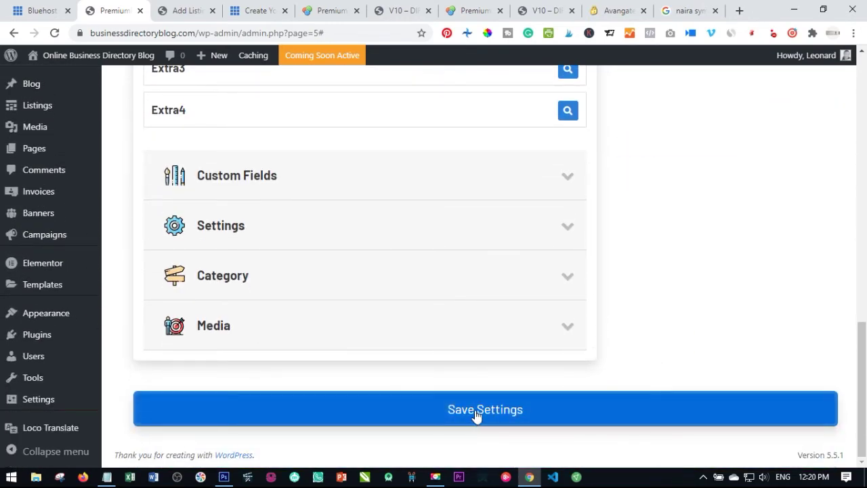
click(488, 415)
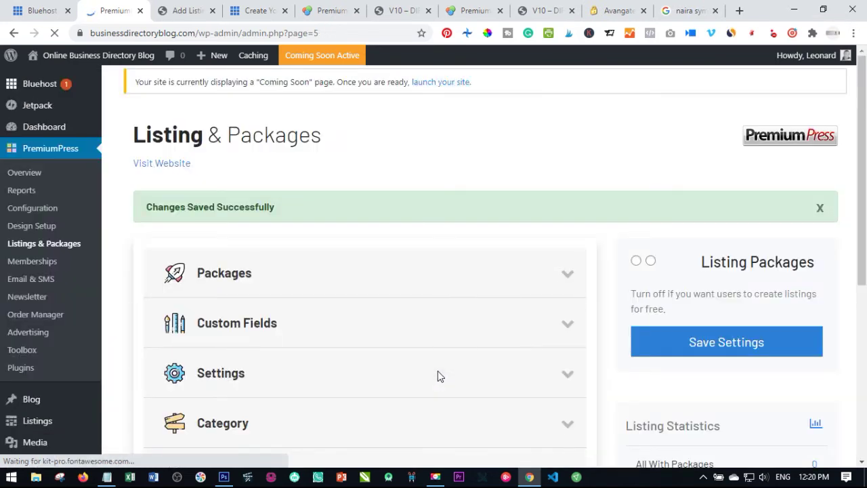
Reload the live Add Listing page and review the names and prices of the offered packages
click(173, 8)
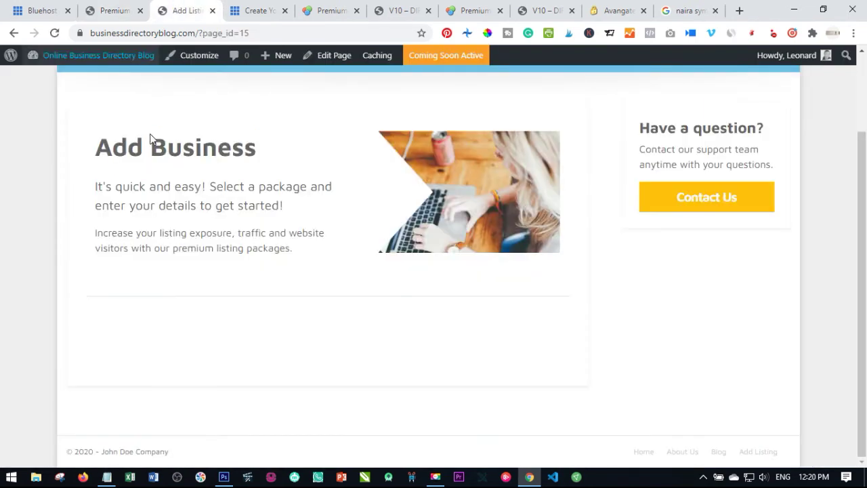
click(54, 33)
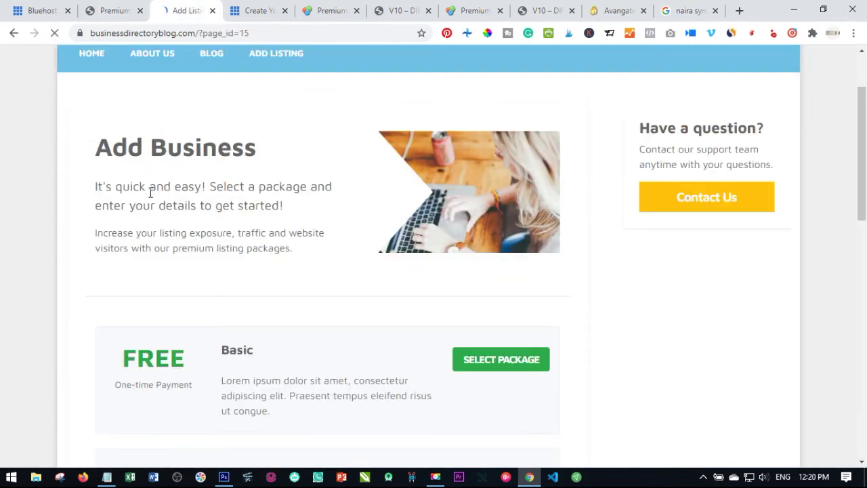
scroll(248, 257, down, 3)
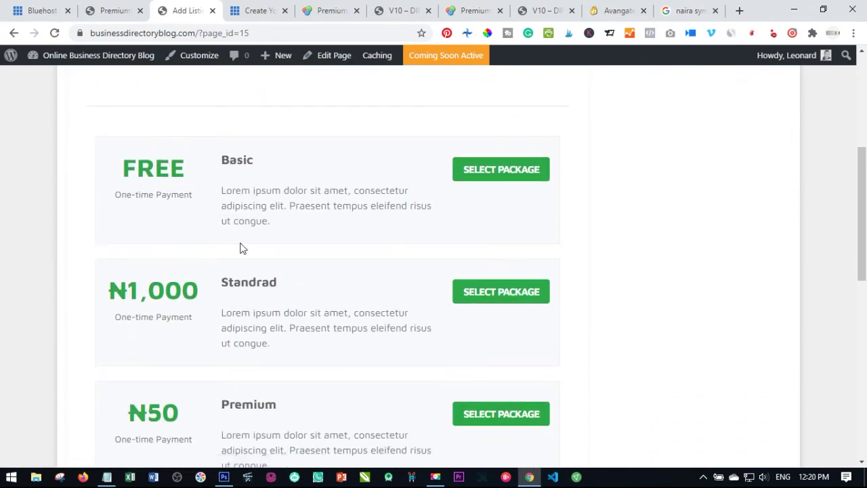
scroll(243, 264, down, 3)
scroll(211, 331, up, 4)
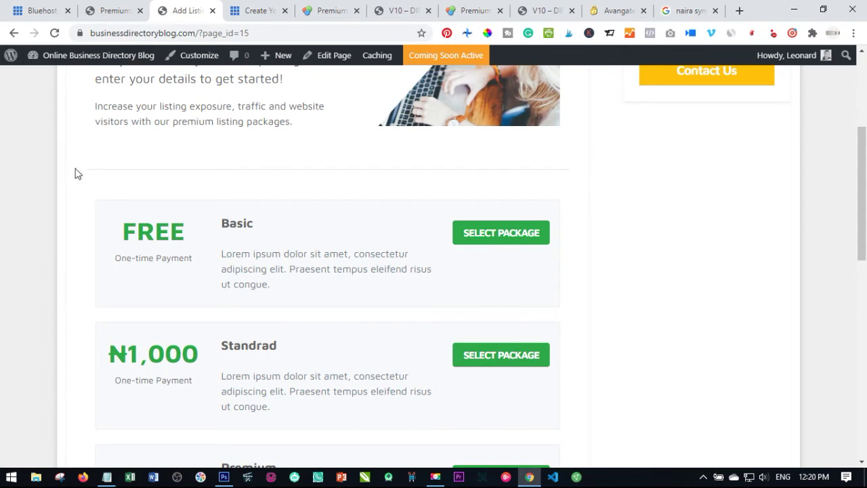
scroll(339, 298, down, 1)
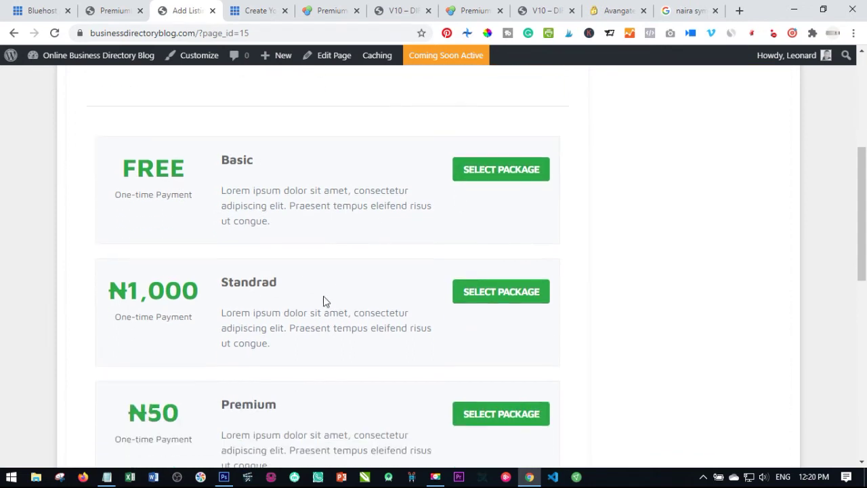
scroll(155, 284, down, 1)
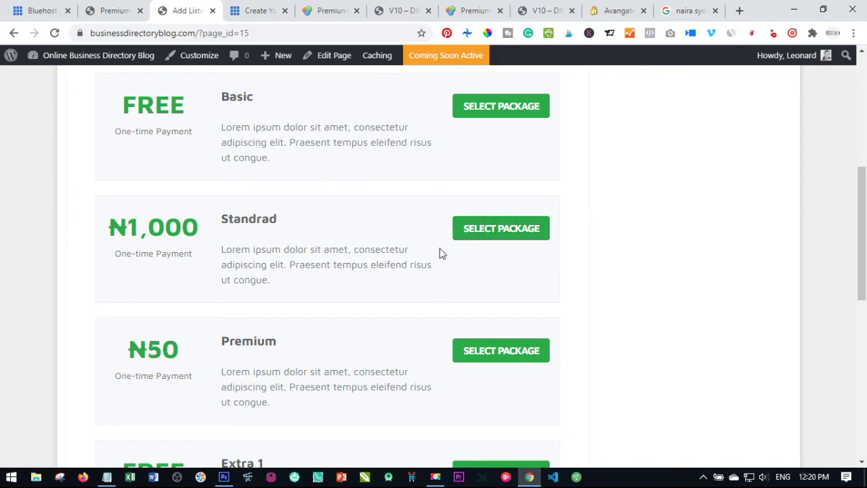
scroll(179, 224, down, 1)
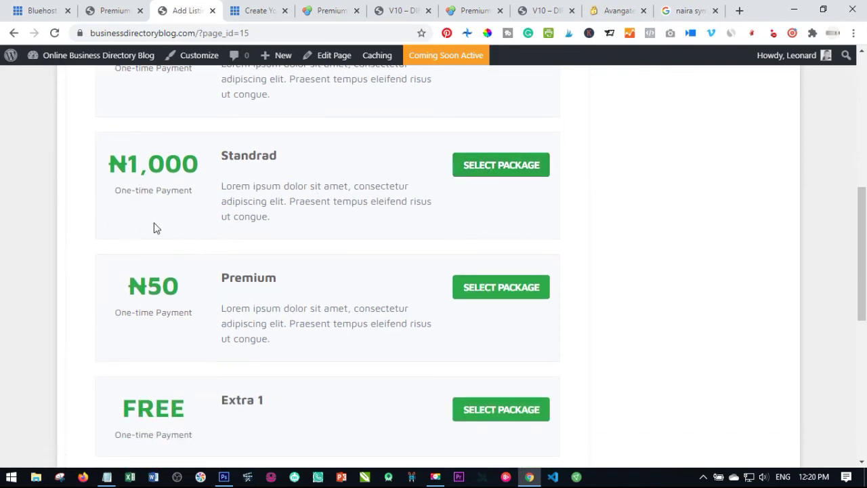
scroll(176, 217, down, 2)
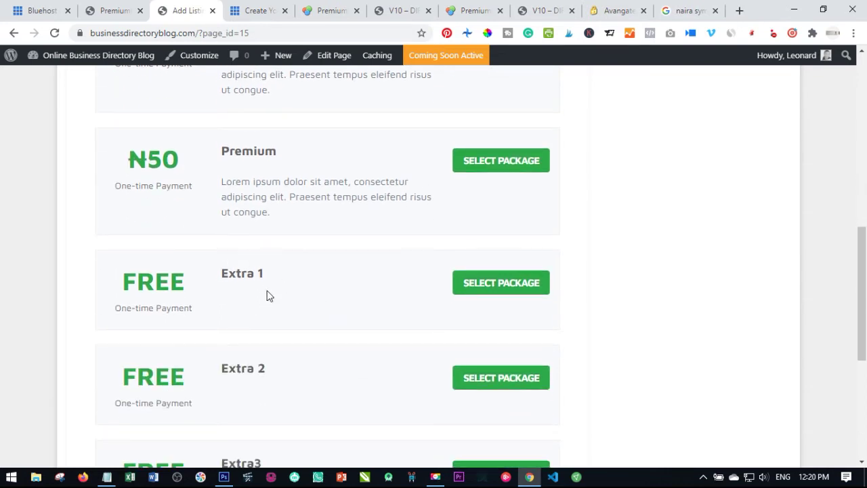
Check the Extra packages on the live Add Listing page and reopen the package list in the Listings & Packages settings
scroll(266, 280, down, 5)
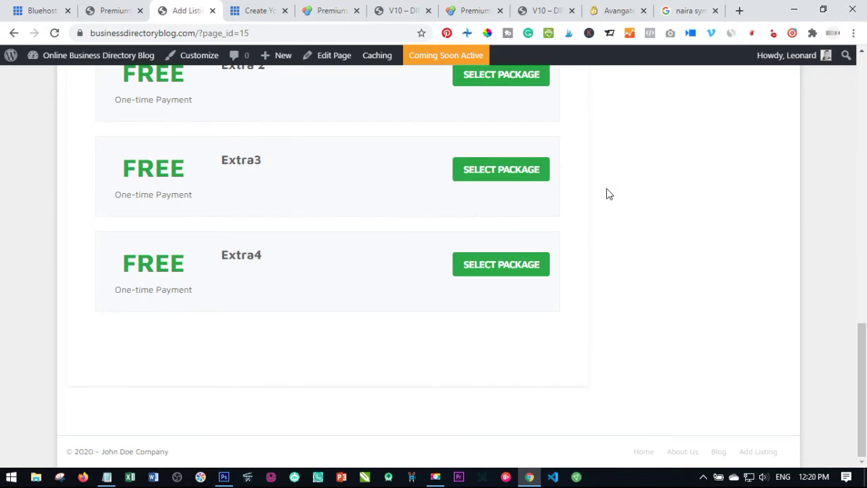
scroll(472, 219, up, 3)
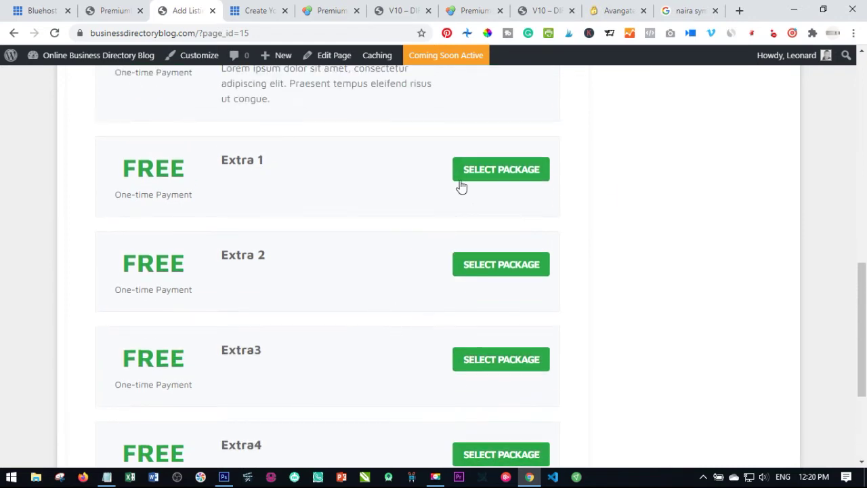
click(121, 17)
scroll(258, 339, down, 3)
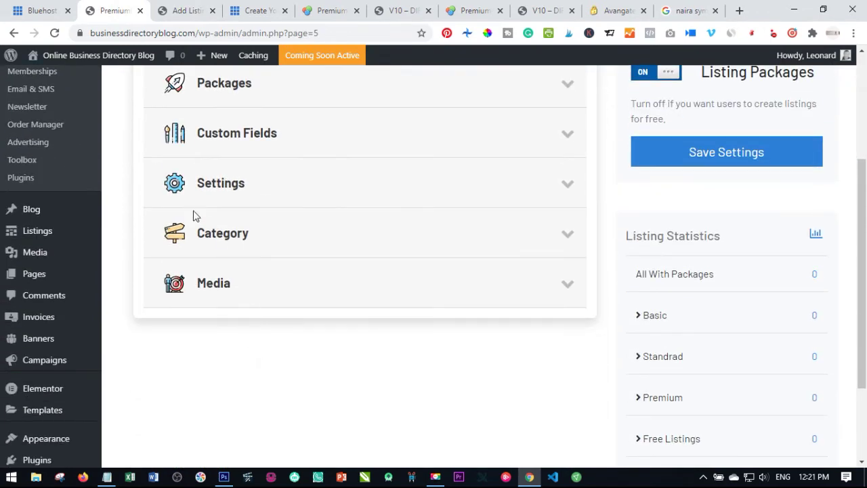
scroll(223, 209, up, 2)
click(227, 211)
scroll(228, 271, down, 1)
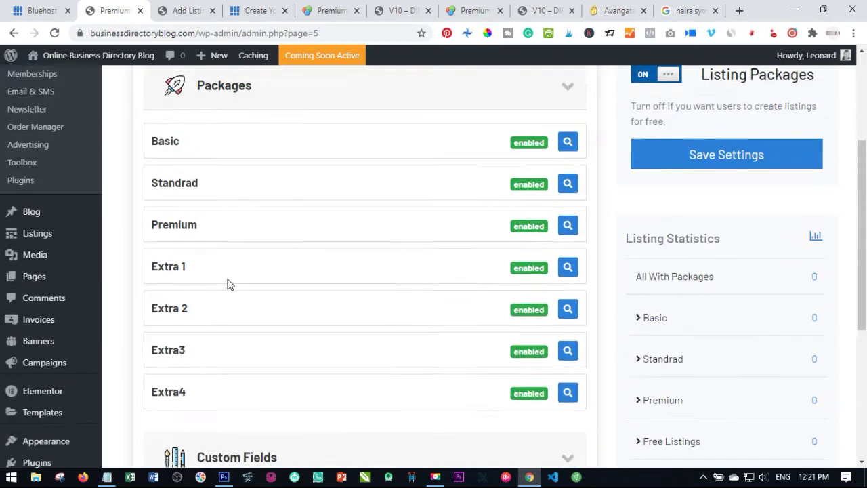
Open the Extra 1 package and examine its price and listing options
scroll(228, 284, down, 2)
click(169, 201)
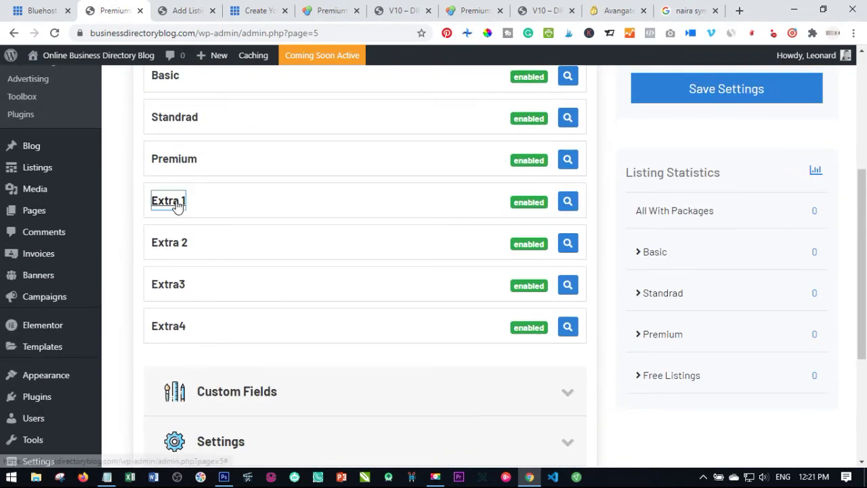
scroll(275, 314, down, 2)
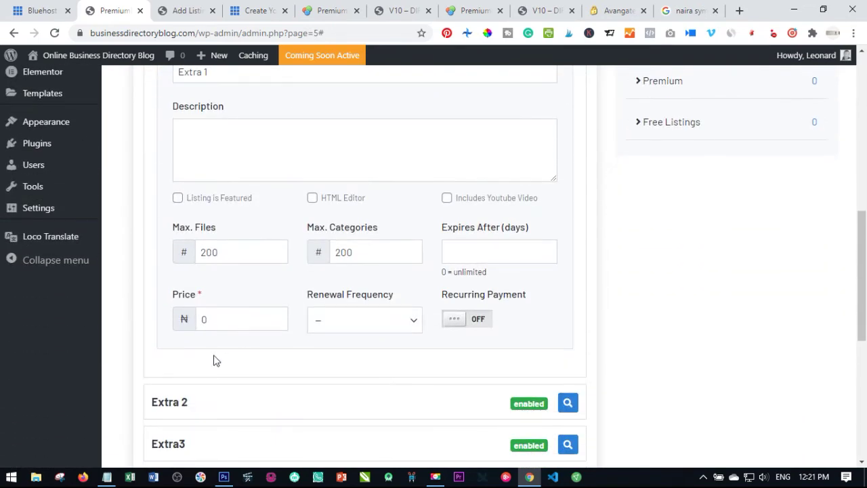
click(216, 321)
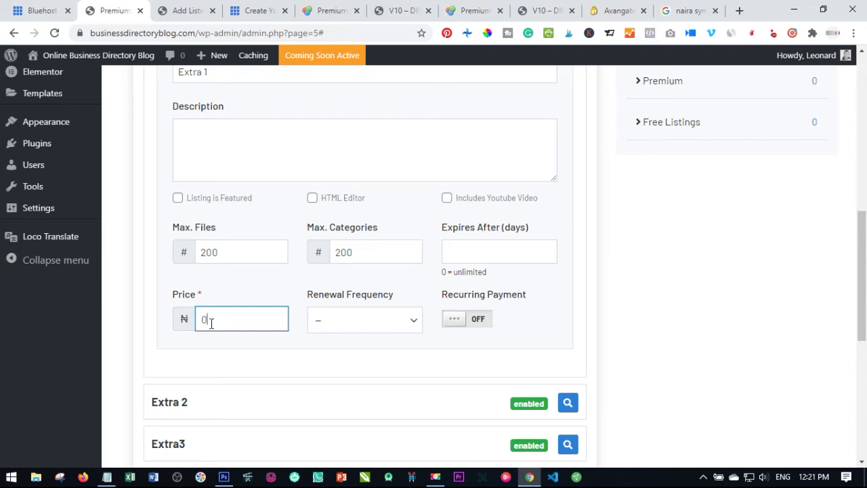
scroll(296, 214, up, 1)
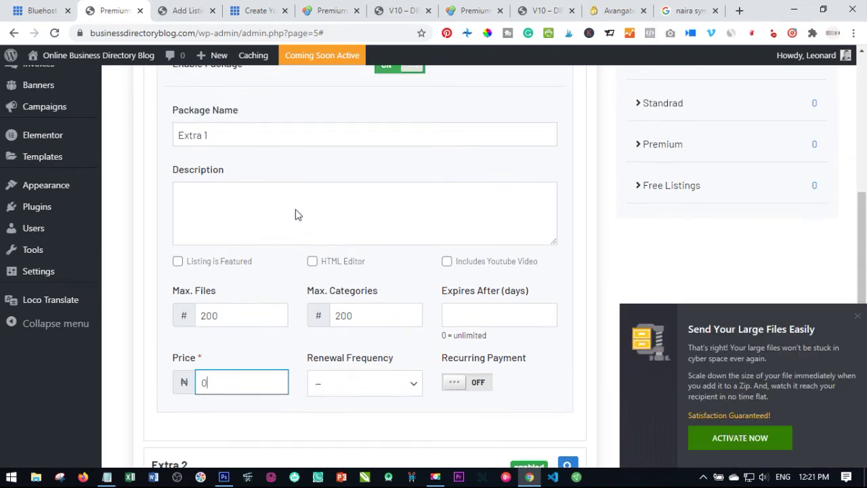
click(859, 320)
scroll(145, 271, up, 5)
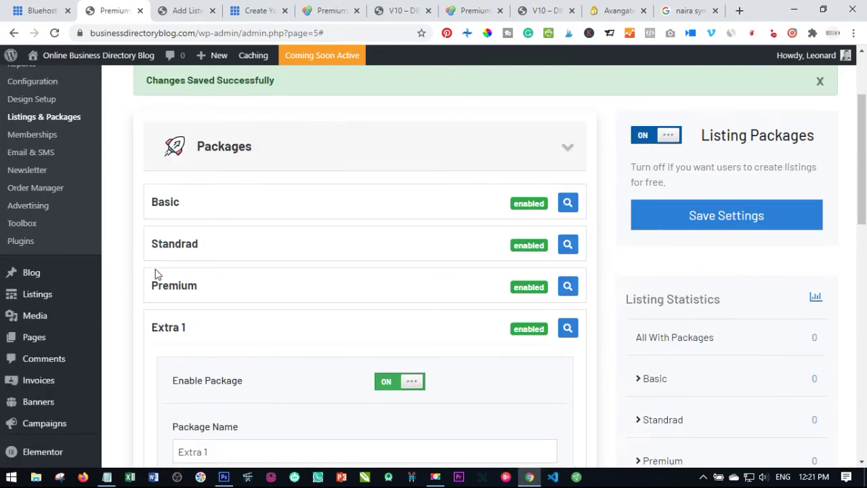
Open the PremiumPress Memberships settings and examine the available membership packages and sections
click(38, 137)
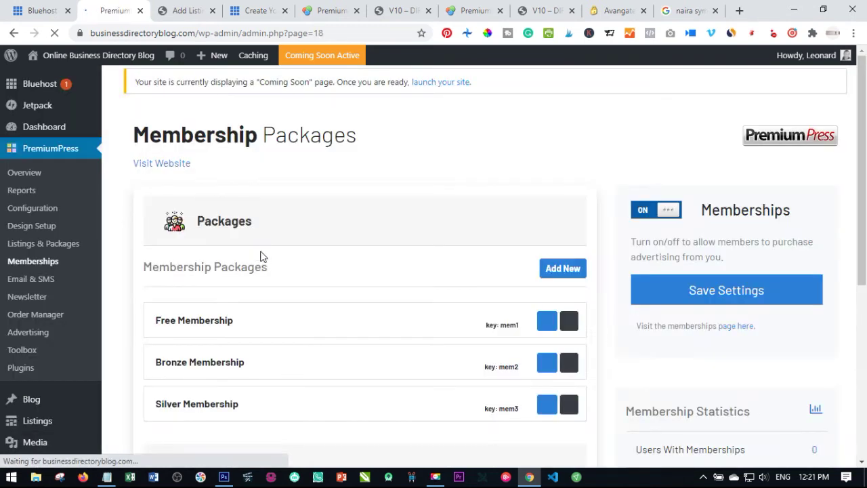
scroll(232, 317, down, 2)
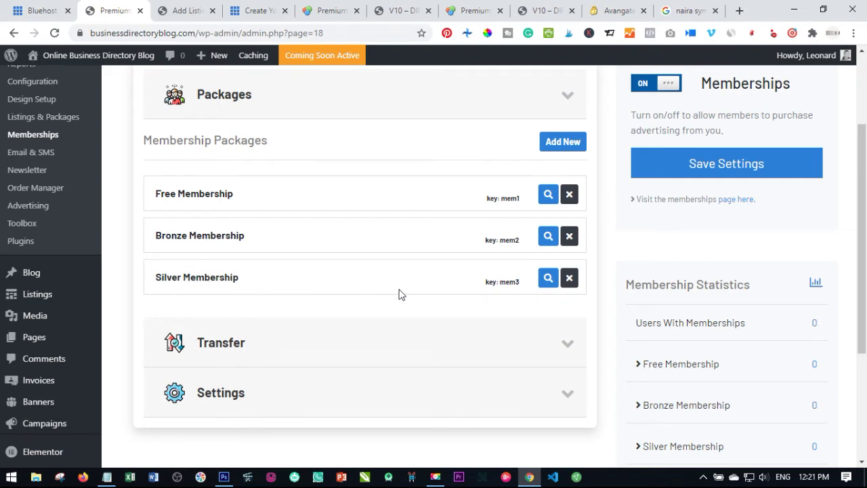
scroll(455, 262, down, 1)
scroll(447, 268, up, 3)
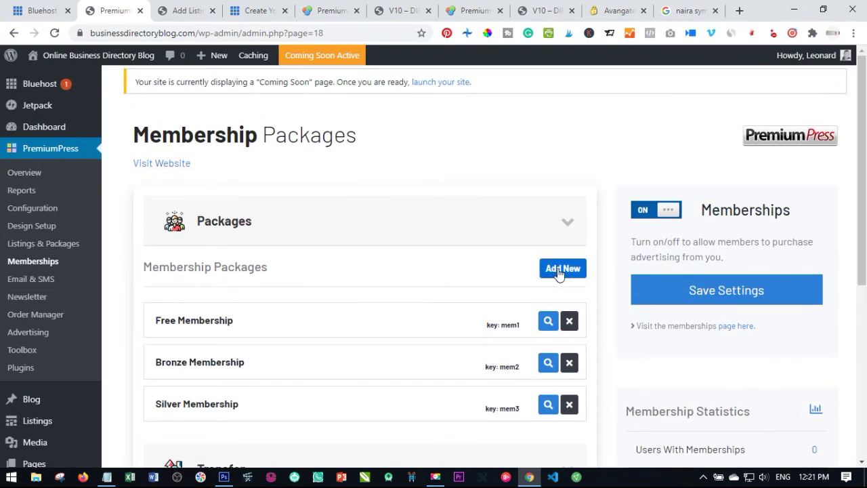
scroll(450, 318, down, 1)
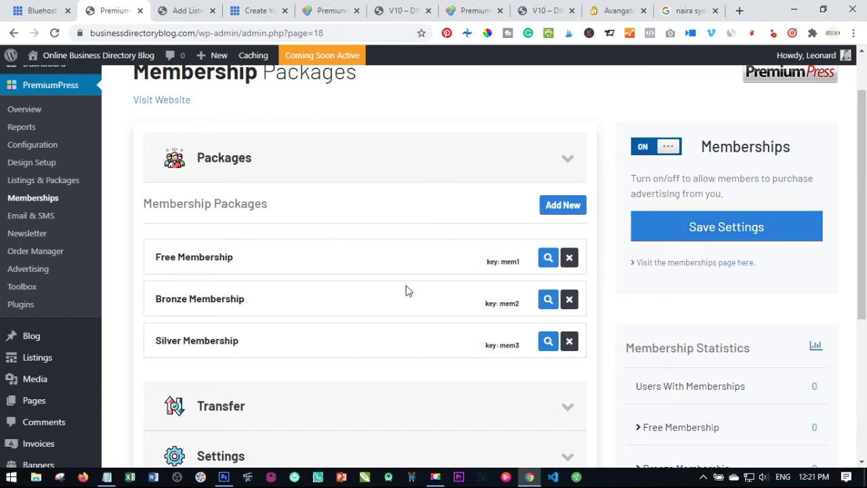
scroll(407, 289, down, 4)
scroll(319, 234, up, 4)
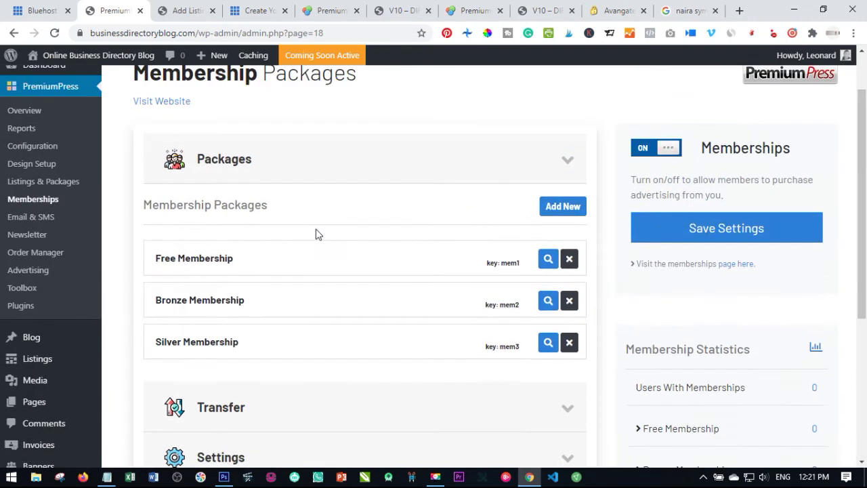
Look at the live homepage and open the Homepage Content section of the PremiumPress Design Setup
click(322, 55)
click(175, 10)
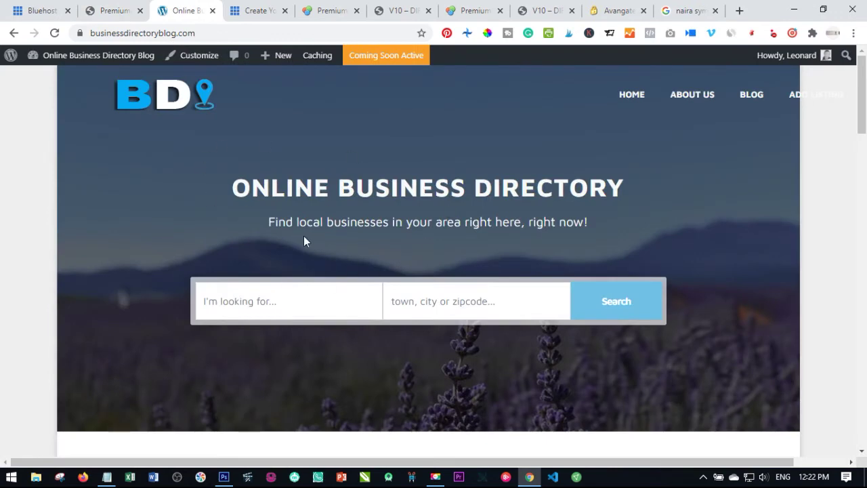
click(109, 10)
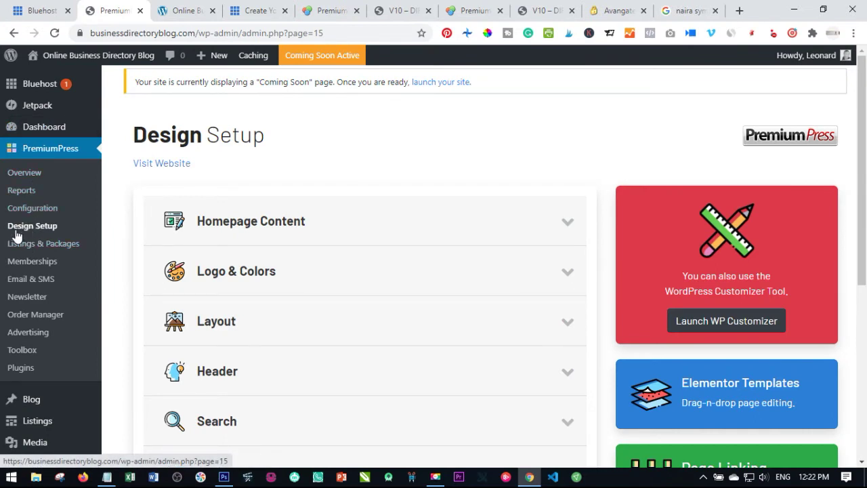
click(235, 234)
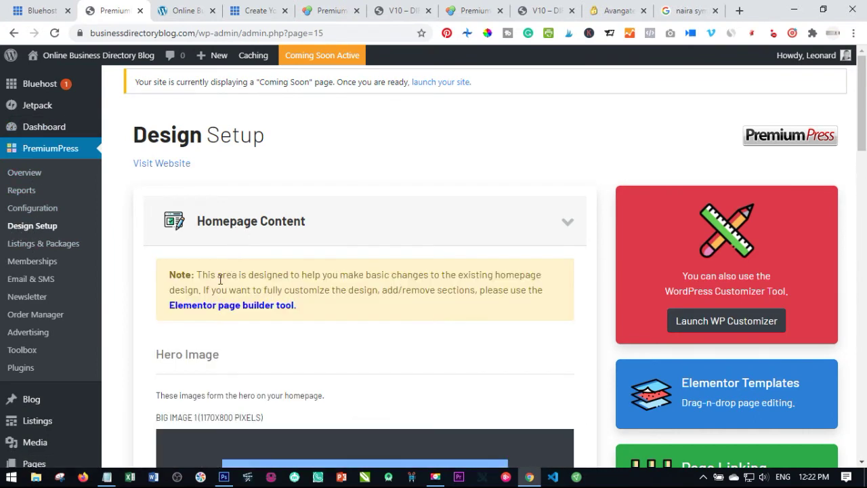
scroll(221, 279, down, 1)
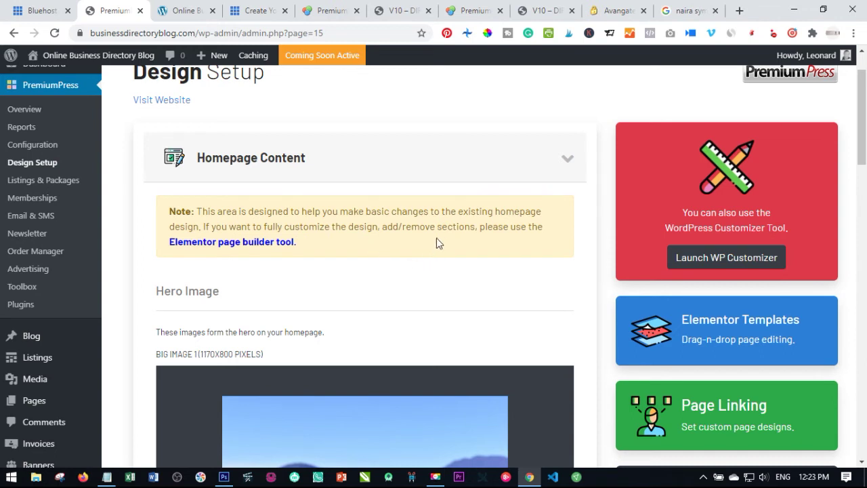
Install the Homepage Design template from the Elementor template pages
click(244, 245)
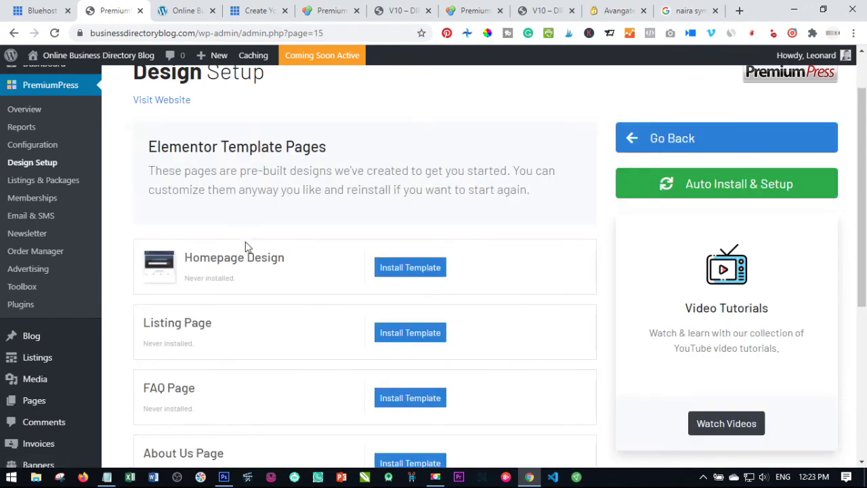
scroll(275, 246, down, 1)
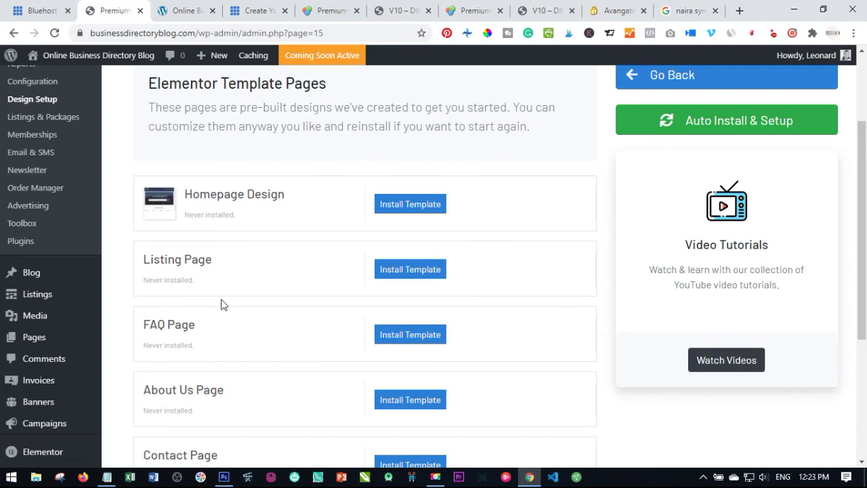
click(405, 207)
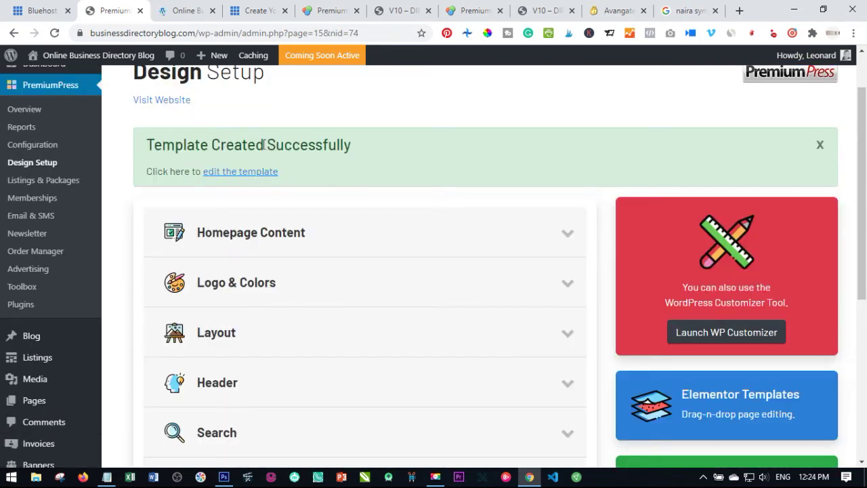
Reopen the Elementor template pages from Homepage Content and set the Homepage Design template as the site's homepage
click(227, 234)
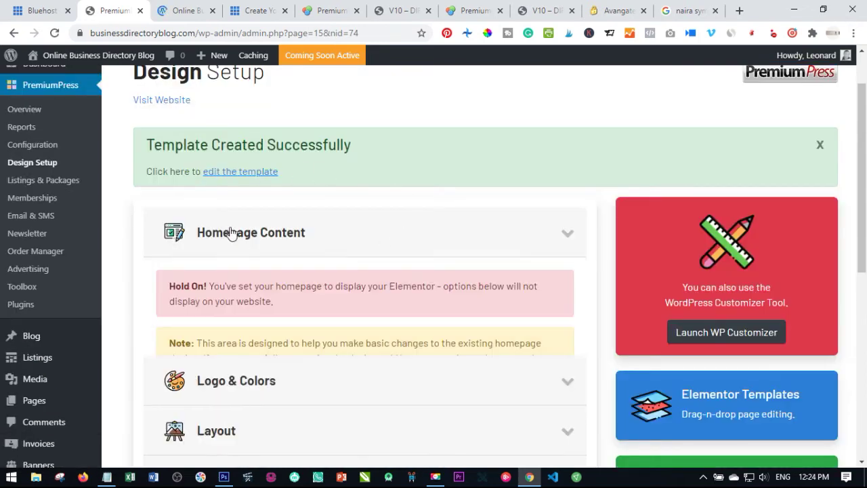
click(234, 374)
scroll(278, 305, down, 3)
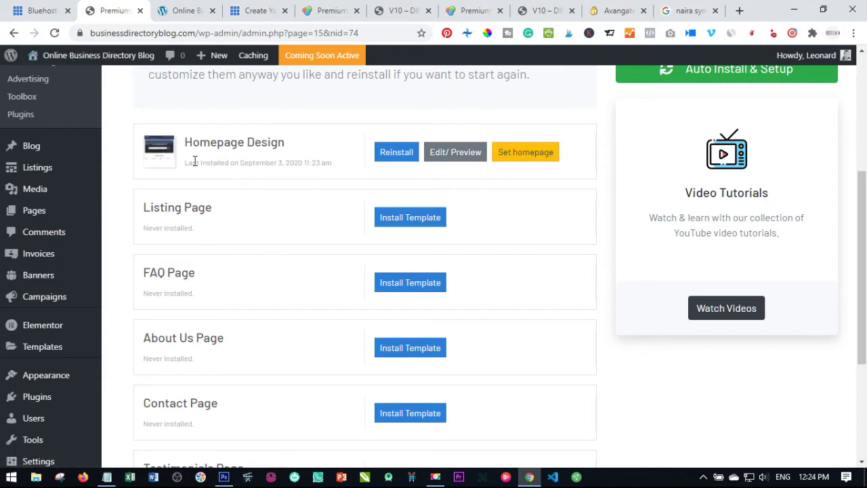
click(517, 156)
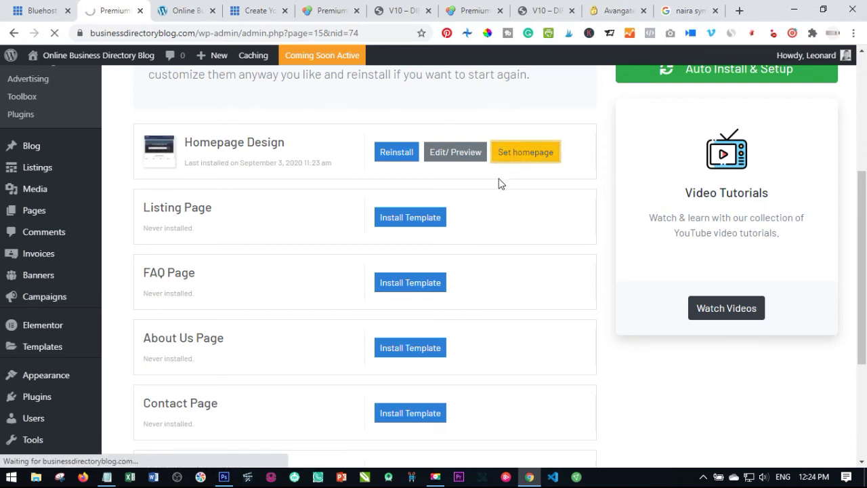
Open the updated homepage in a new browser tab while keeping the Design Setup page in view
scroll(298, 244, down, 2)
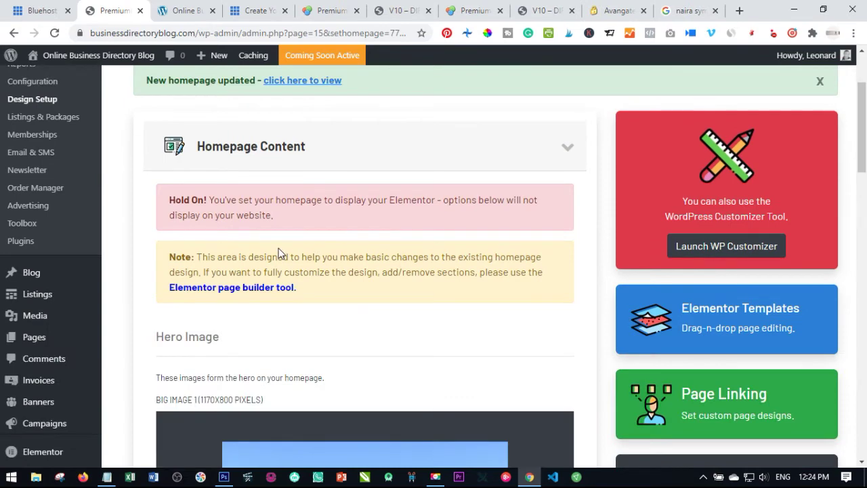
scroll(272, 223, up, 2)
right_click(297, 205)
key(Escape)
scroll(262, 242, down, 2)
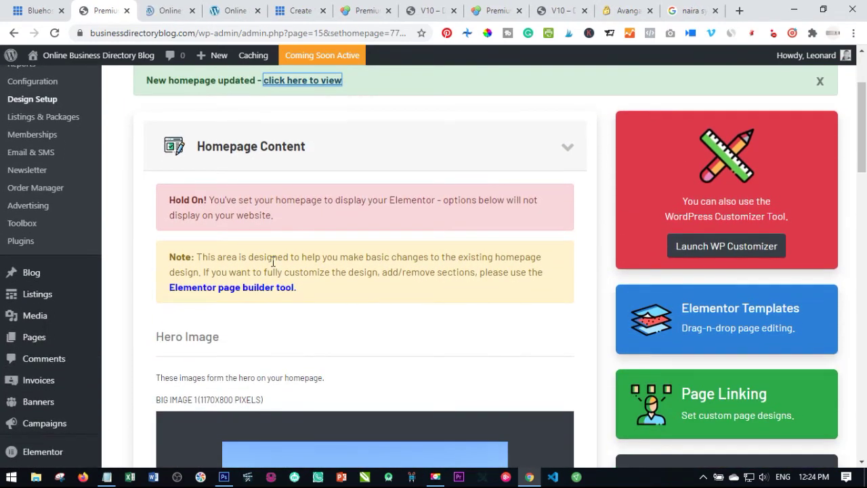
Reopen the Elementor template pages and examine the other page templates, from Listing Page to How It Works Page
scroll(274, 261, down, 1)
click(229, 229)
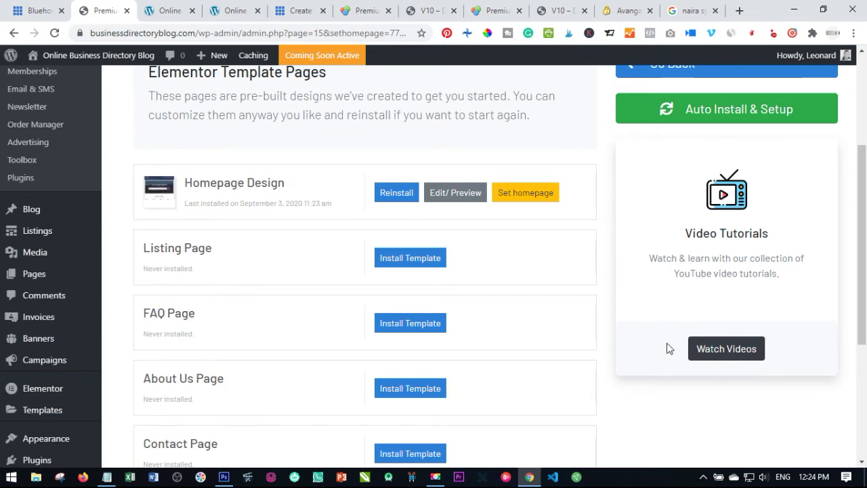
scroll(284, 283, down, 1)
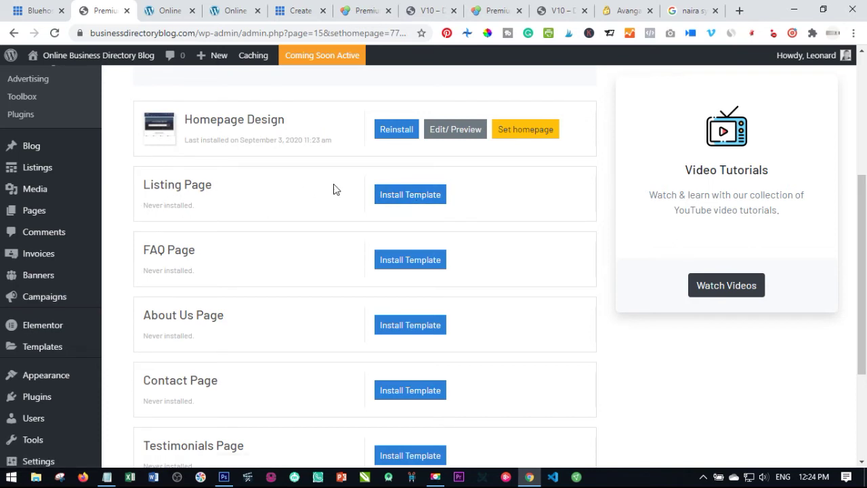
scroll(345, 227, down, 1)
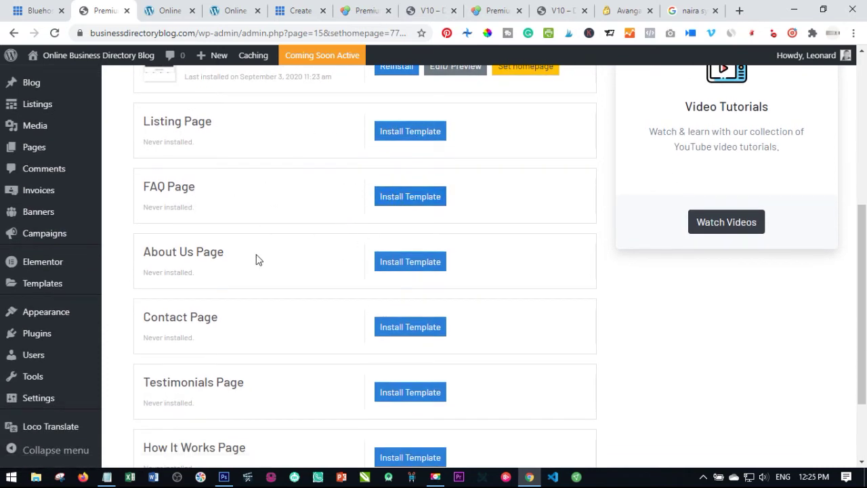
scroll(345, 273, down, 2)
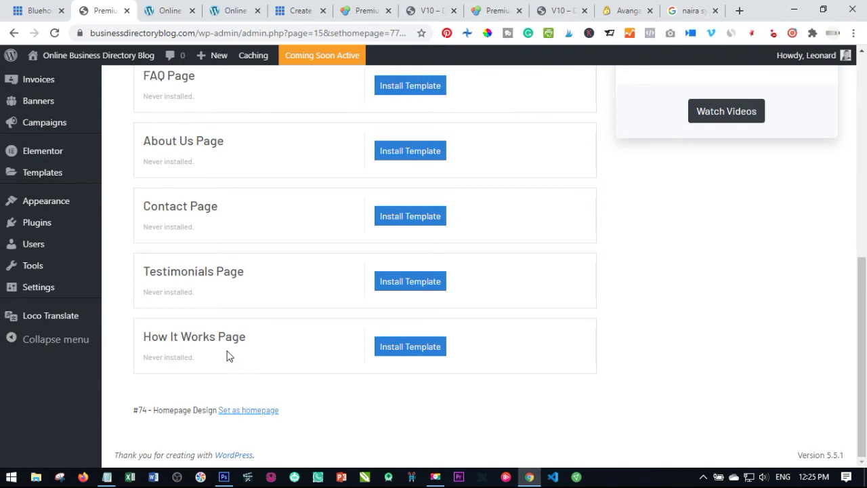
scroll(422, 330, up, 3)
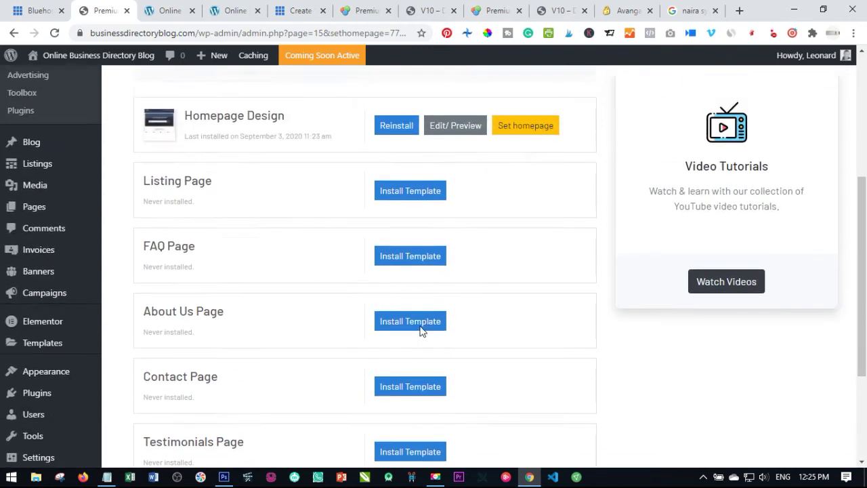
scroll(407, 312, down, 3)
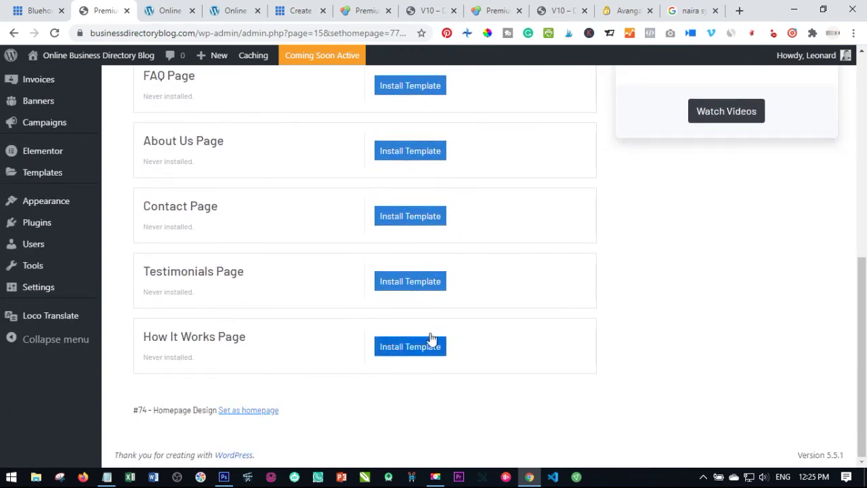
Review the new Elementor homepage on the live site from the hero section down to the footer
click(170, 10)
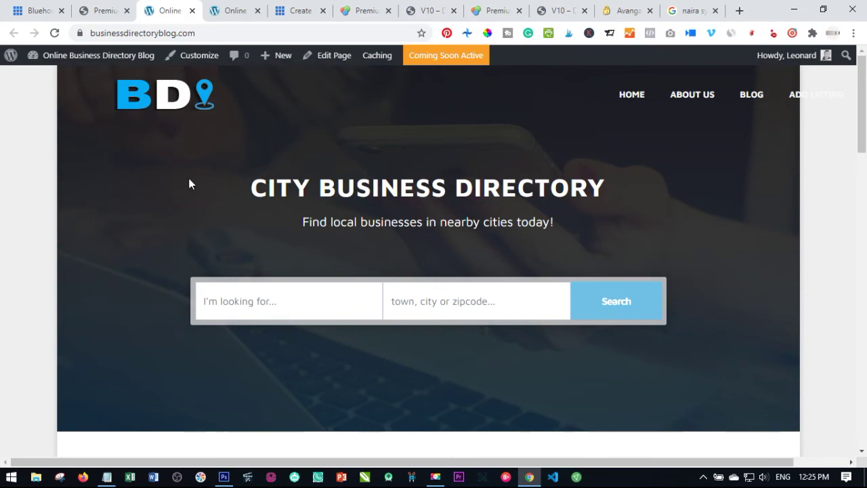
scroll(352, 257, down, 5)
scroll(357, 226, down, 5)
scroll(362, 221, down, 10)
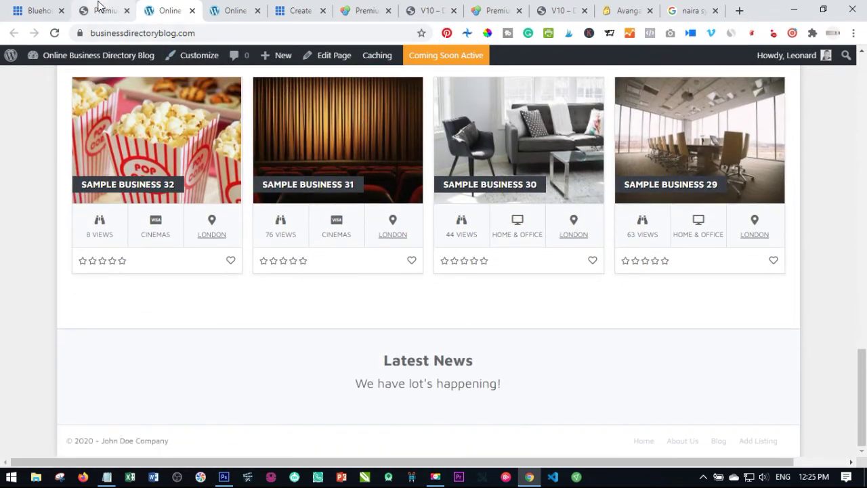
Open the Homepage Design template for editing in Elementor from the template pages list
key(ctrl+Page_Up)
scroll(235, 302, up, 6)
scroll(265, 296, down, 3)
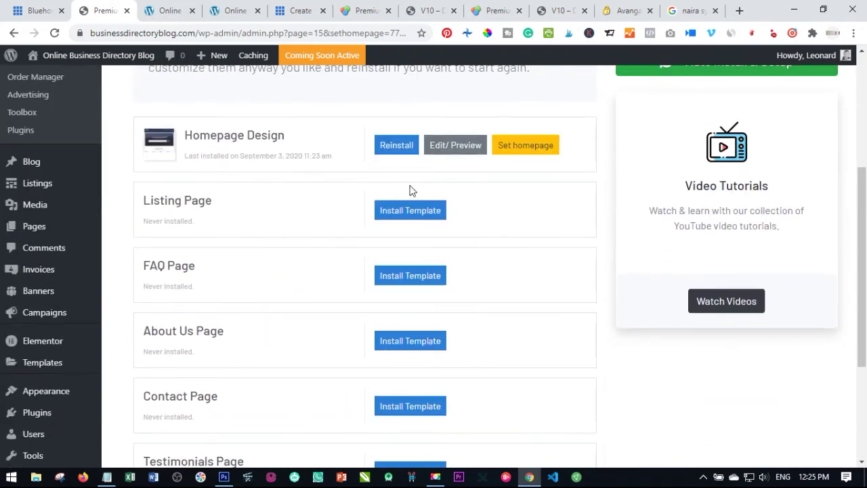
click(449, 147)
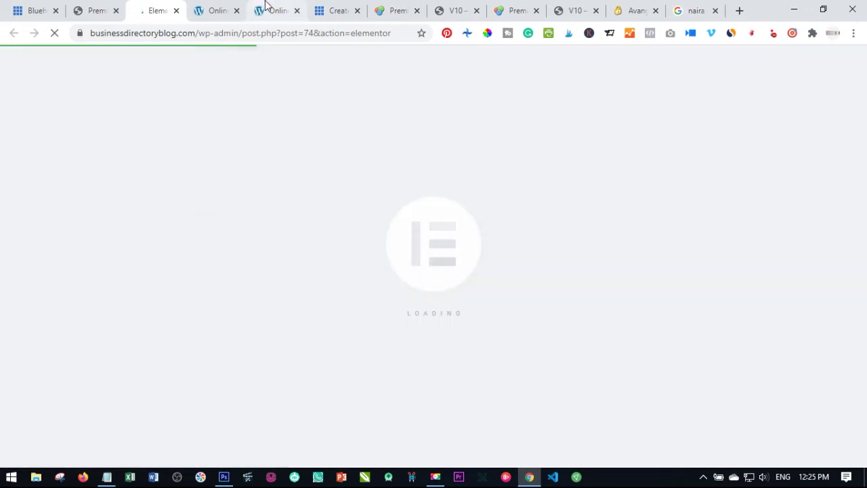
Open the Add Listing page from the live homepage and check its URL format
click(265, 8)
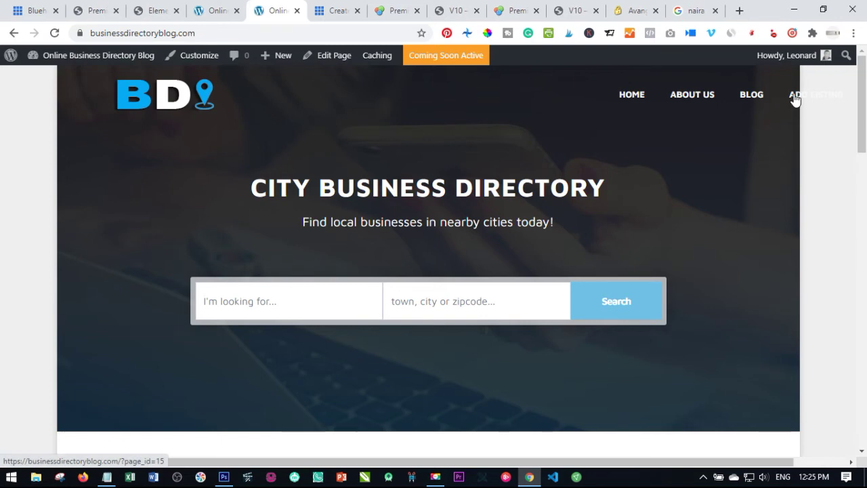
click(798, 95)
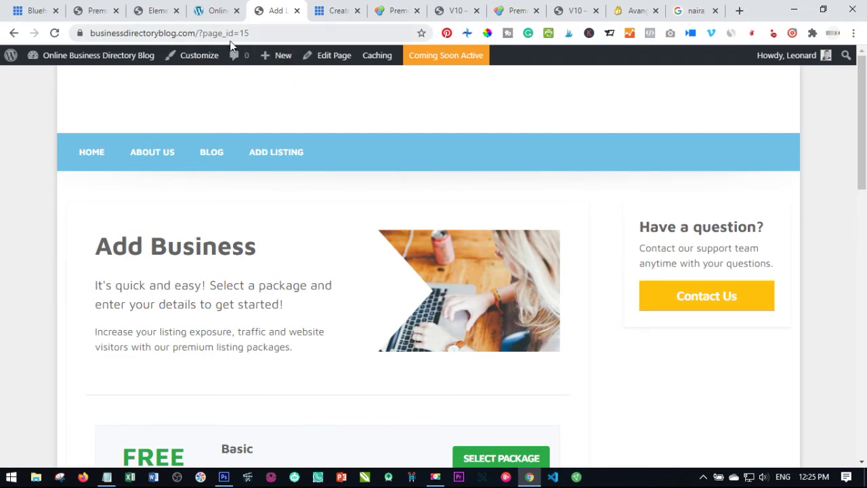
Set the site's permalink structure to Post name in the WordPress permalink settings and save the changes
click(95, 12)
scroll(34, 379, down, 5)
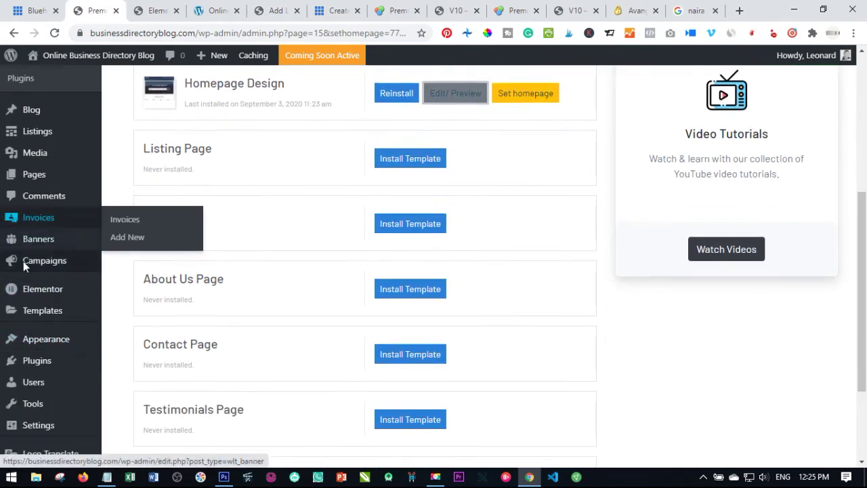
click(34, 290)
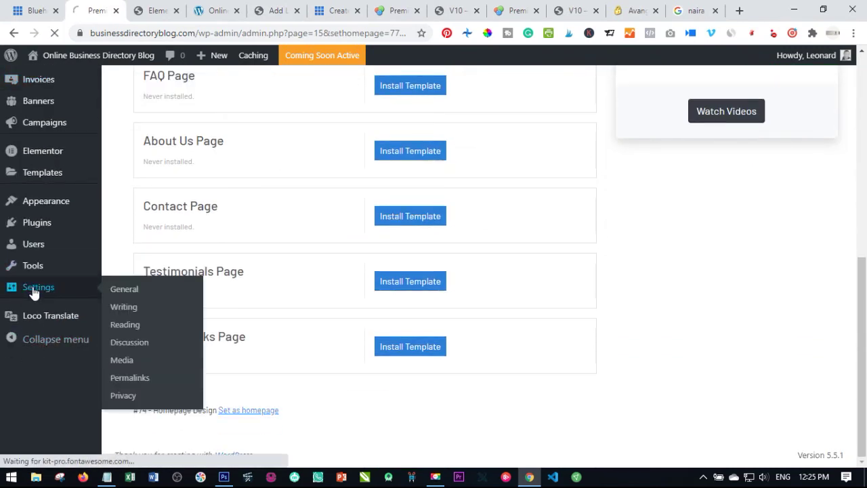
scroll(234, 240, down, 3)
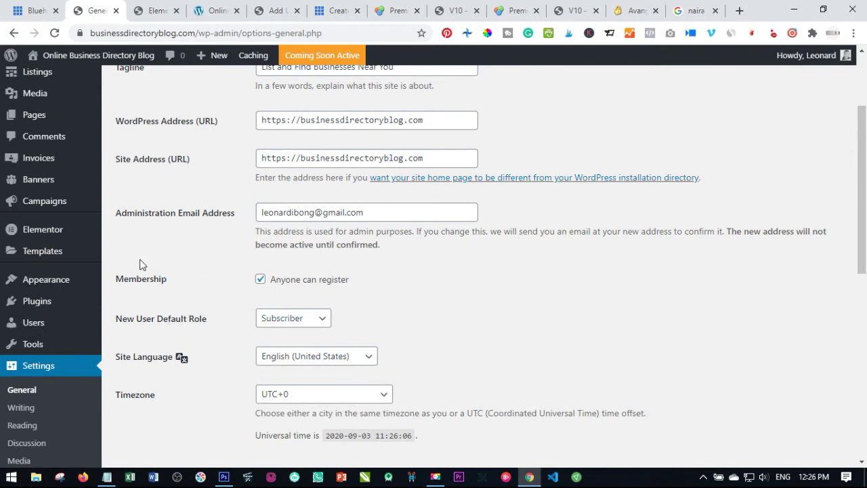
scroll(39, 326, down, 2)
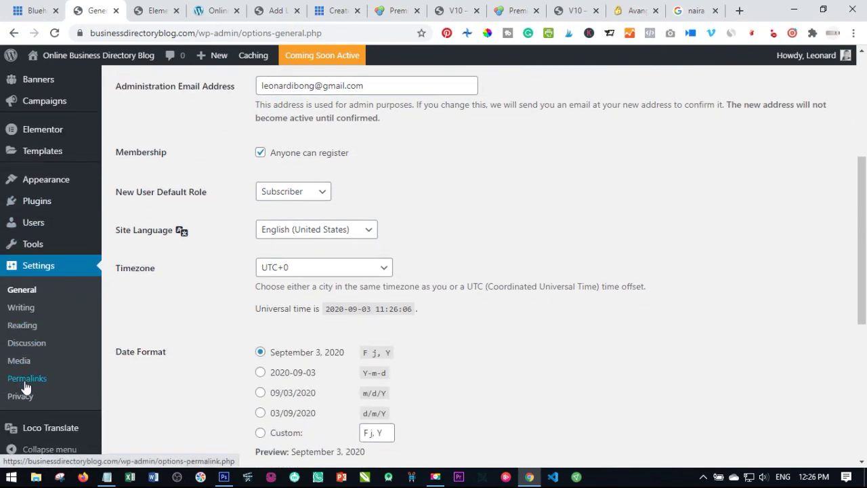
click(25, 379)
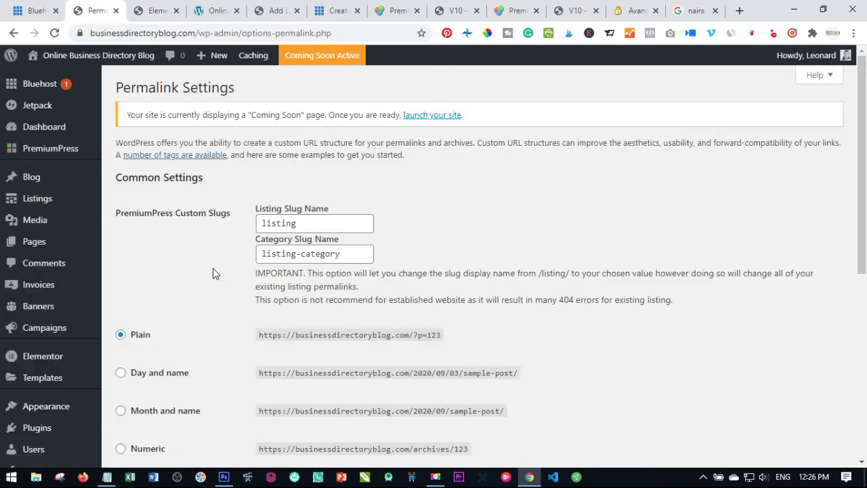
scroll(171, 321, down, 2)
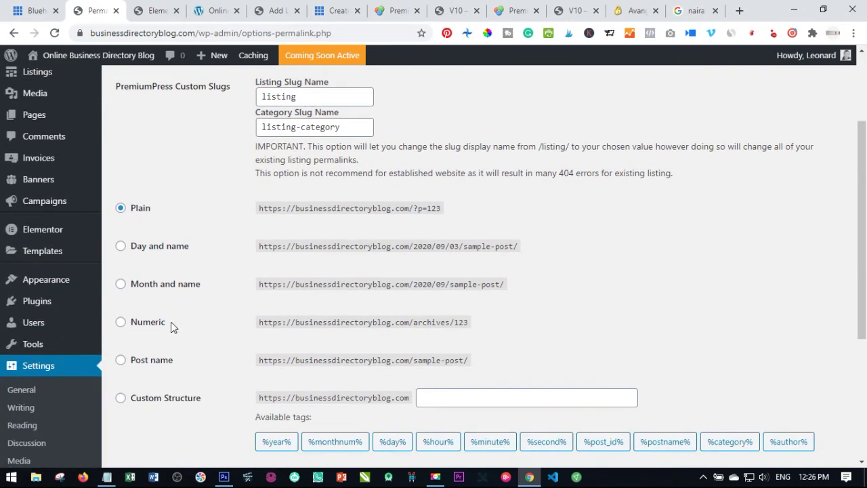
click(120, 361)
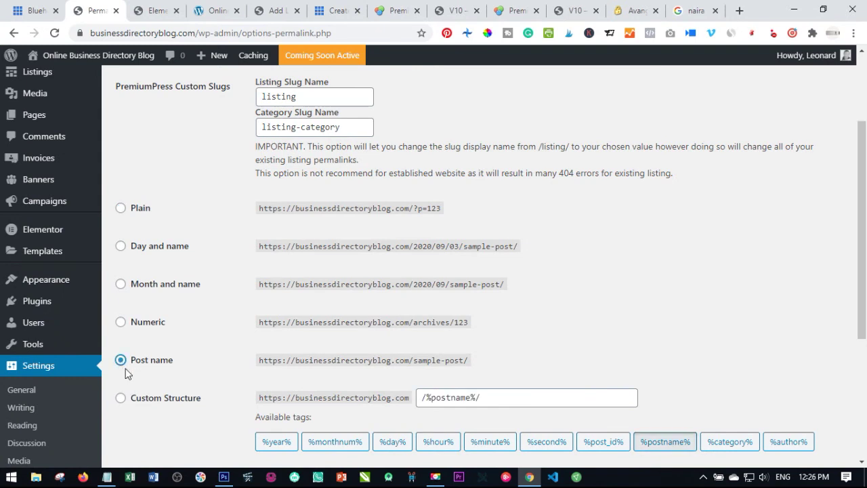
scroll(240, 360, down, 2)
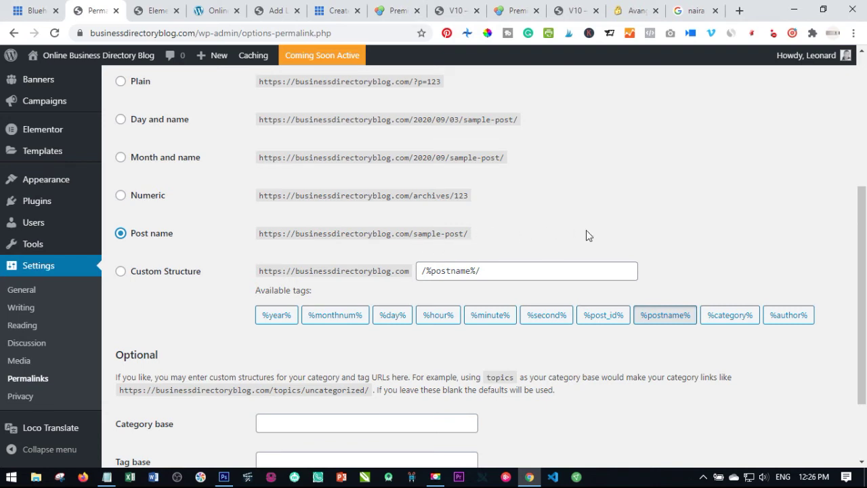
scroll(216, 368, down, 2)
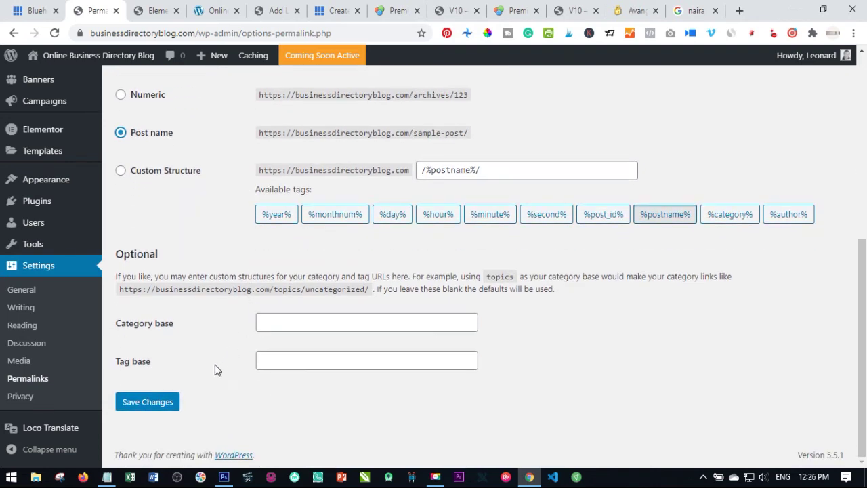
click(149, 403)
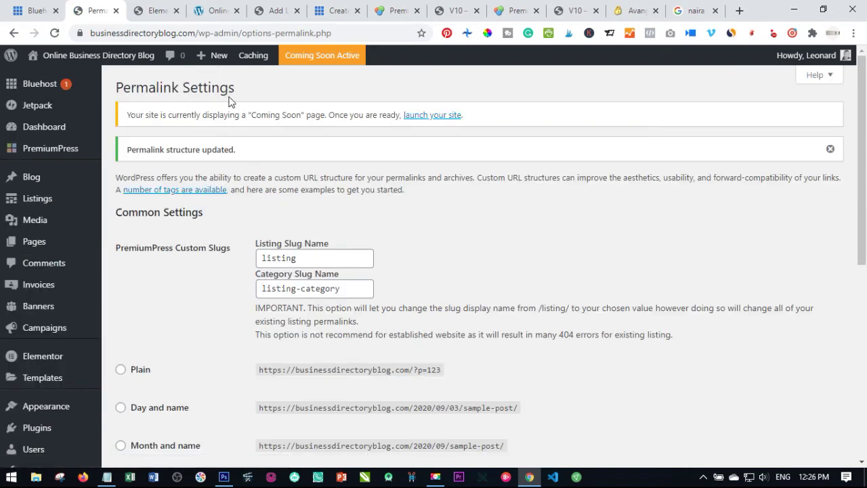
Reload the Add Listing page on the live site to check its permalink
click(271, 11)
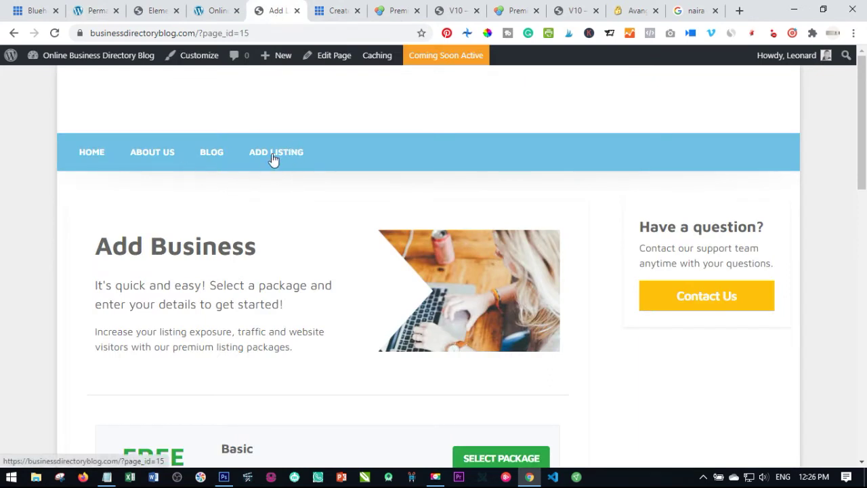
click(274, 159)
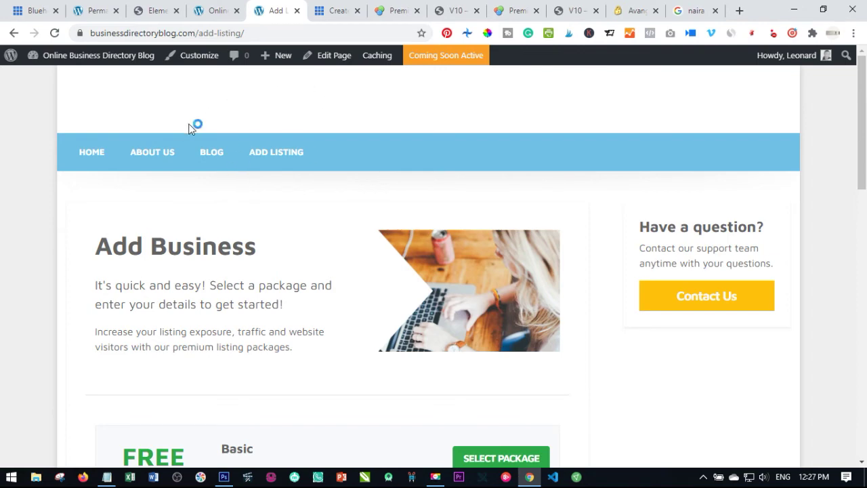
Examine the homepage in the Elementor editor, from the hero section to the Website Categories section
click(145, 10)
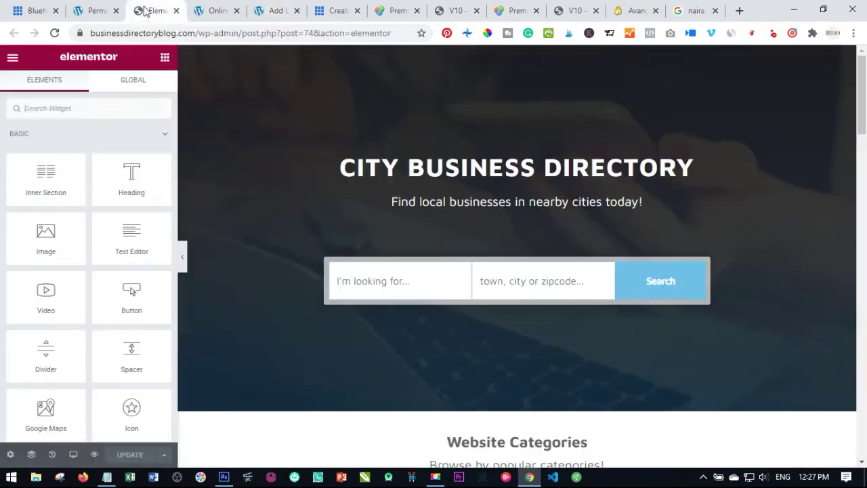
scroll(528, 228, down, 4)
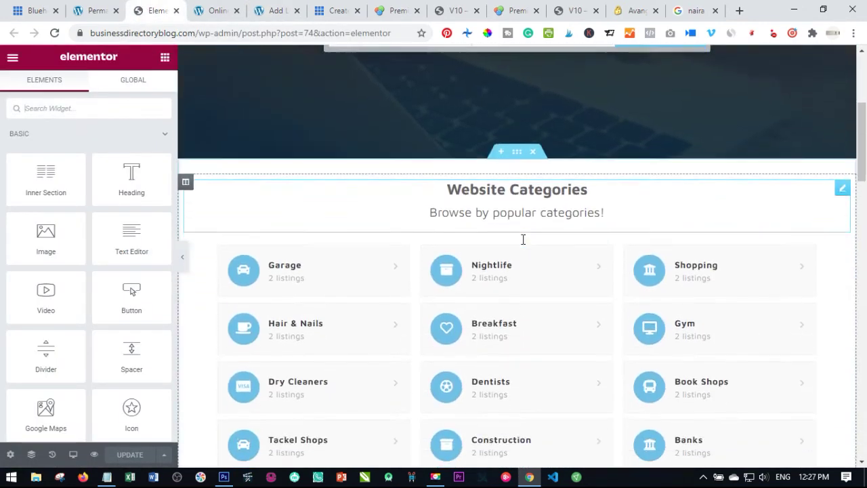
scroll(521, 239, up, 4)
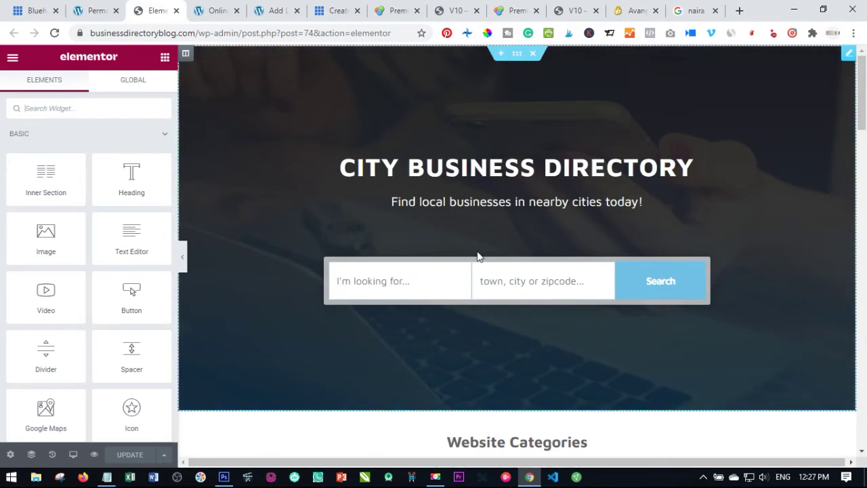
scroll(445, 329, down, 10)
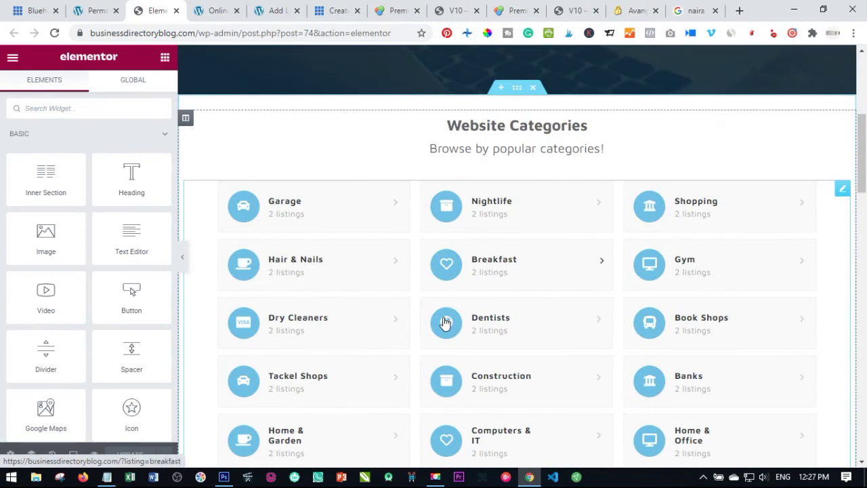
scroll(437, 332, up, 4)
scroll(436, 334, up, 7)
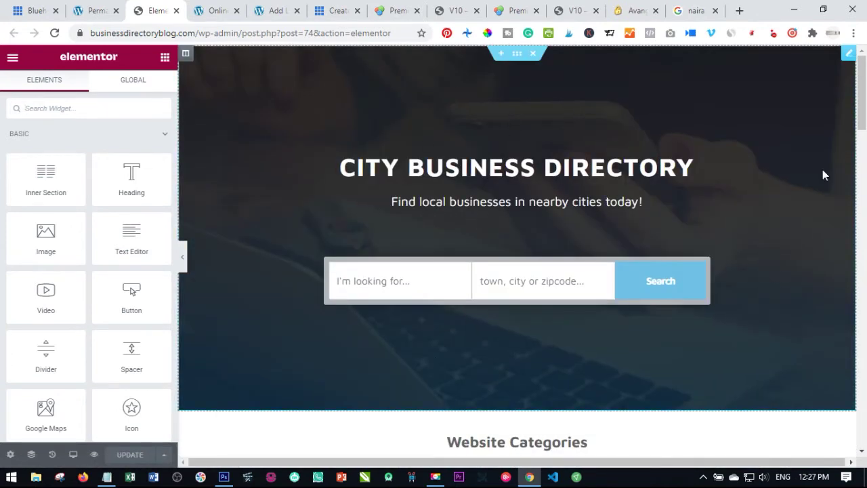
scroll(657, 306, down, 4)
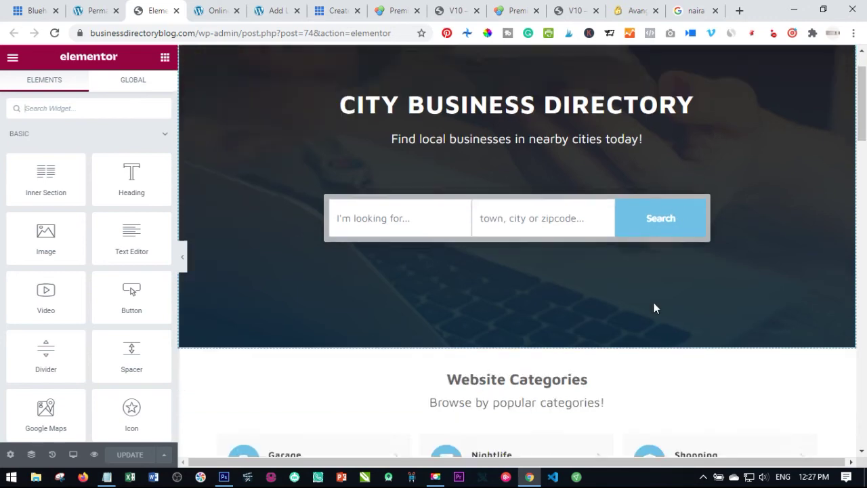
scroll(517, 376, up, 4)
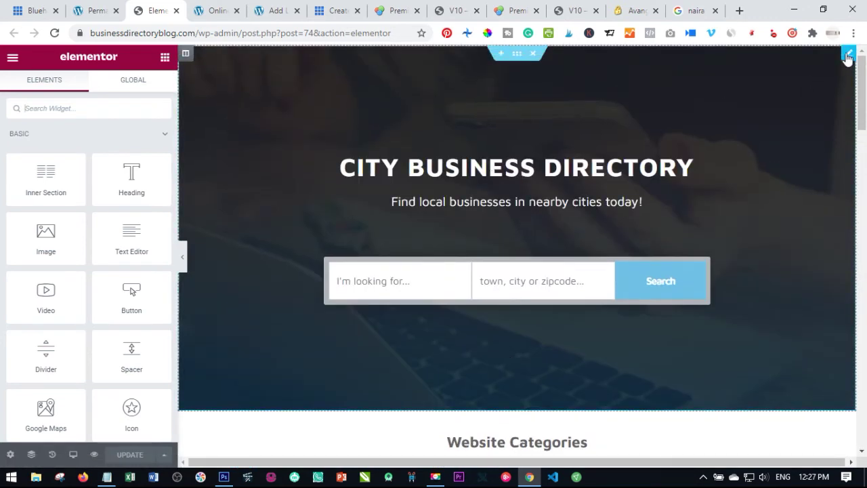
scroll(847, 58, down, 4)
scroll(847, 58, up, 4)
Open the hero section's settings, dismiss the editing tip and try Style 25 as the Hero Design
click(847, 58)
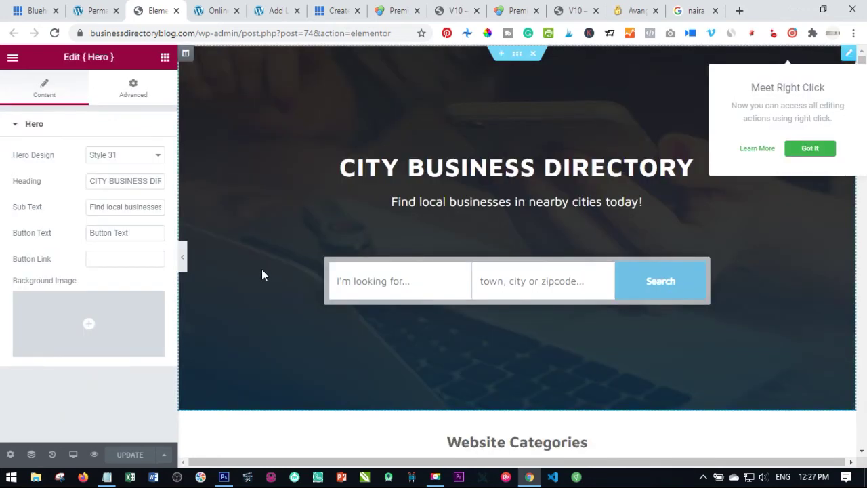
click(810, 149)
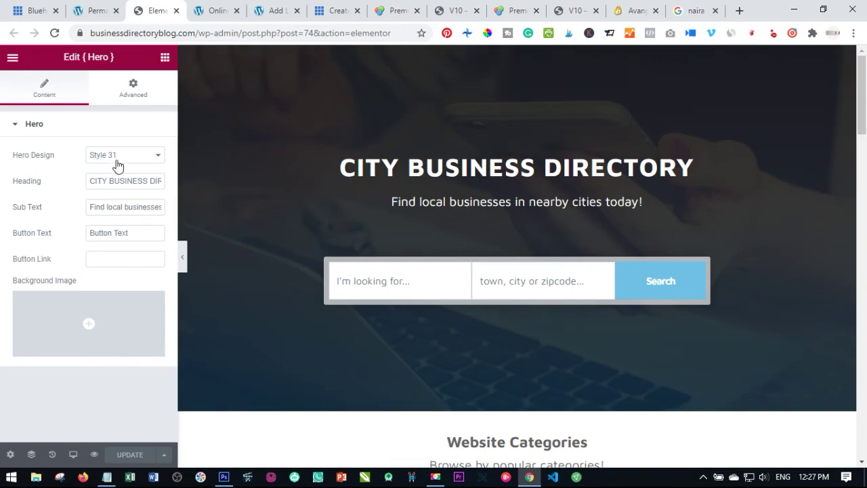
click(153, 156)
scroll(164, 242, down, 5)
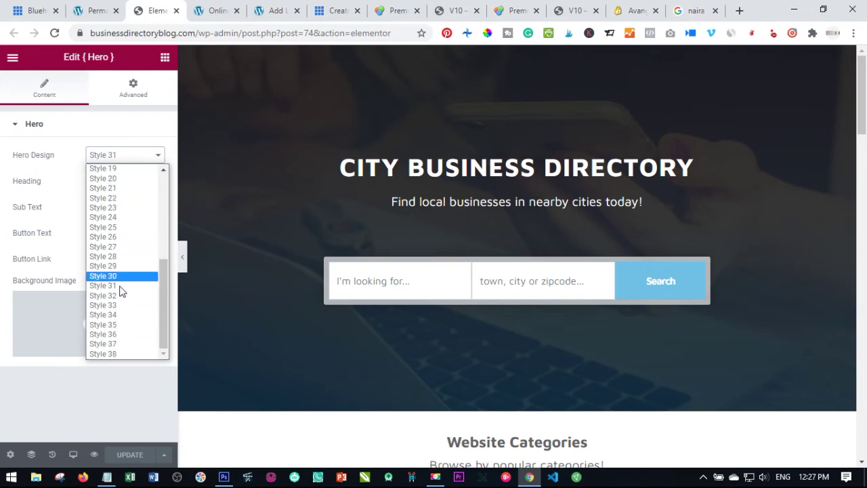
click(113, 228)
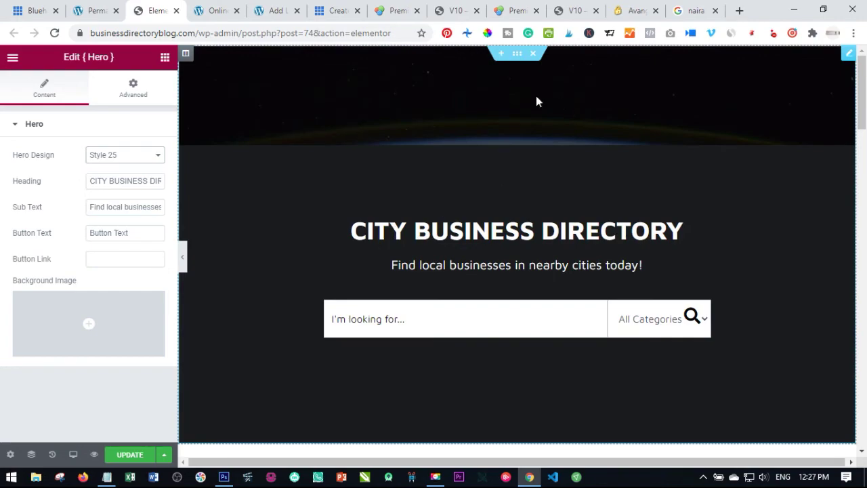
scroll(491, 366, down, 5)
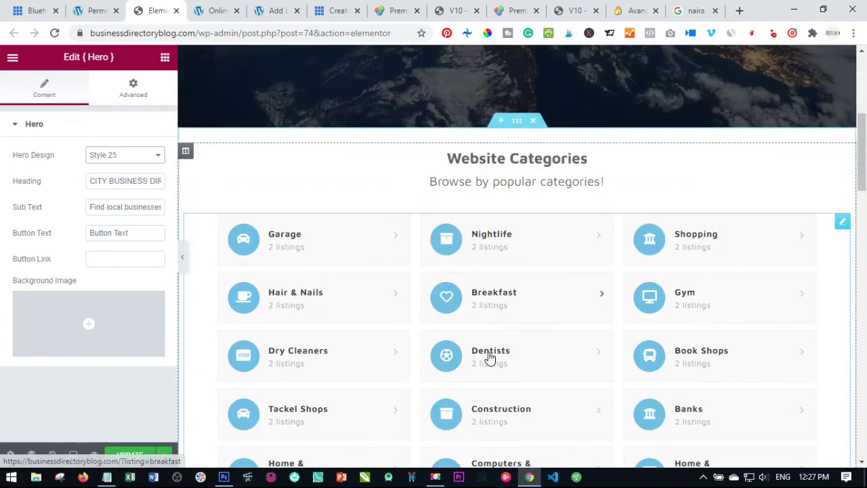
scroll(488, 359, up, 5)
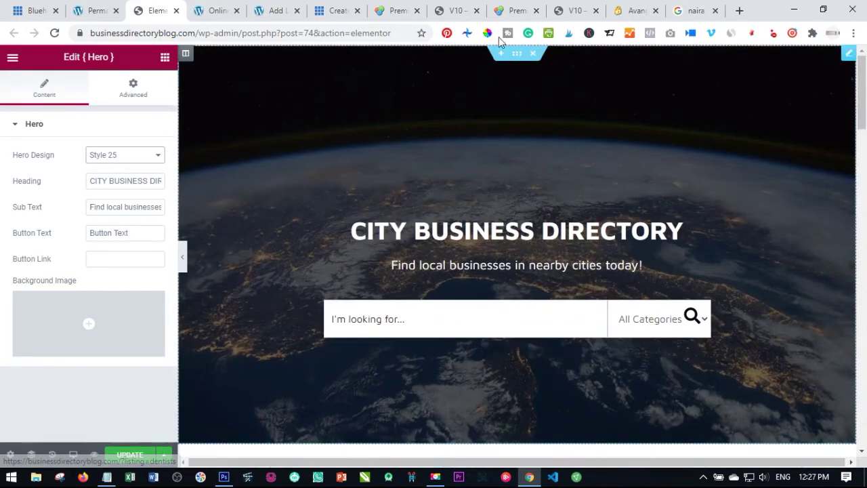
Set the Hero Design back to Style 31 and check the hero in the page preview
click(144, 156)
scroll(122, 300, down, 3)
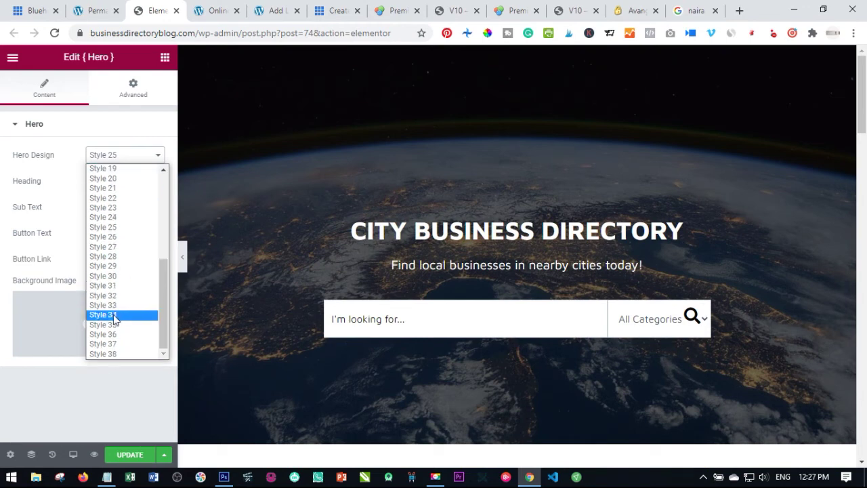
click(112, 292)
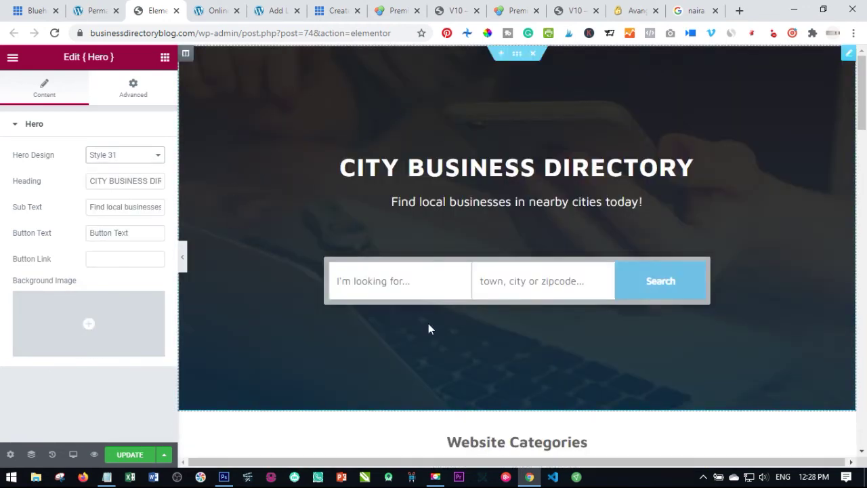
scroll(447, 373, down, 3)
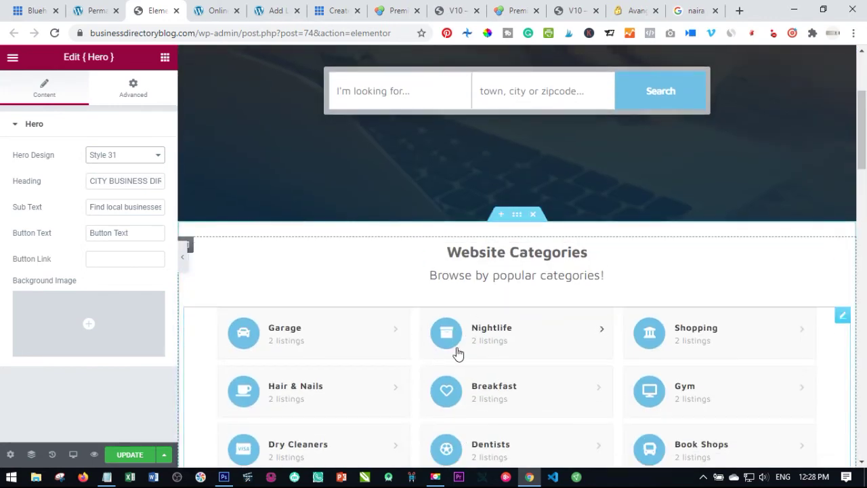
scroll(276, 228, up, 3)
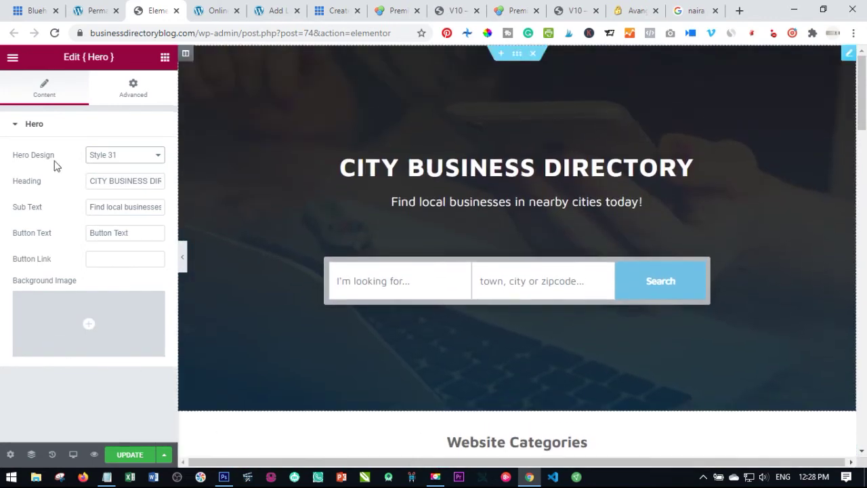
Collapse the Basic, Pro and General widget groups and examine the PremiumPress header/footer, content block and homepage widgets
click(165, 59)
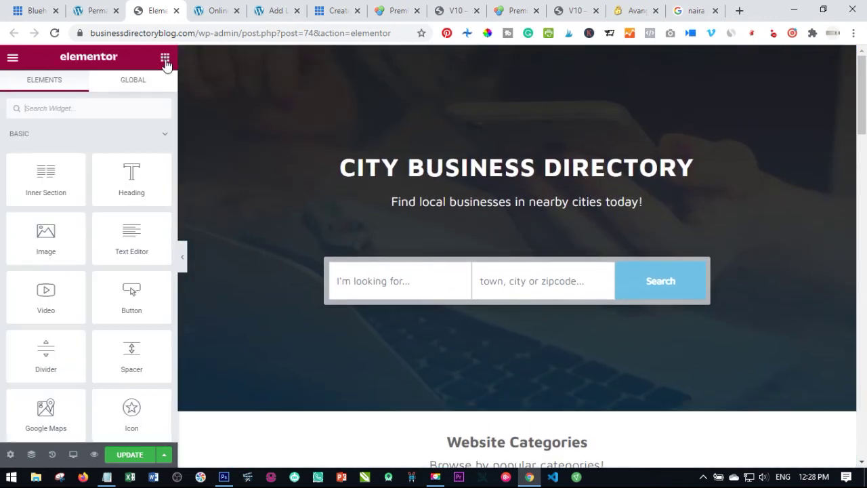
click(12, 136)
click(15, 168)
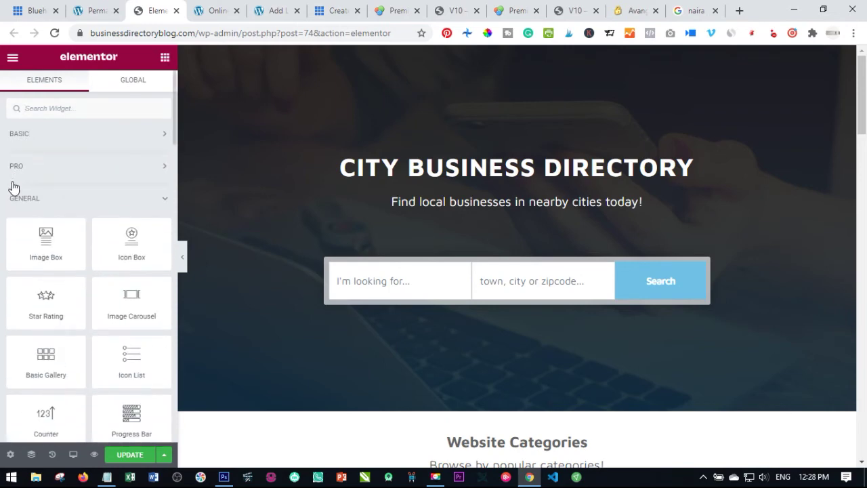
click(12, 197)
scroll(25, 264, down, 2)
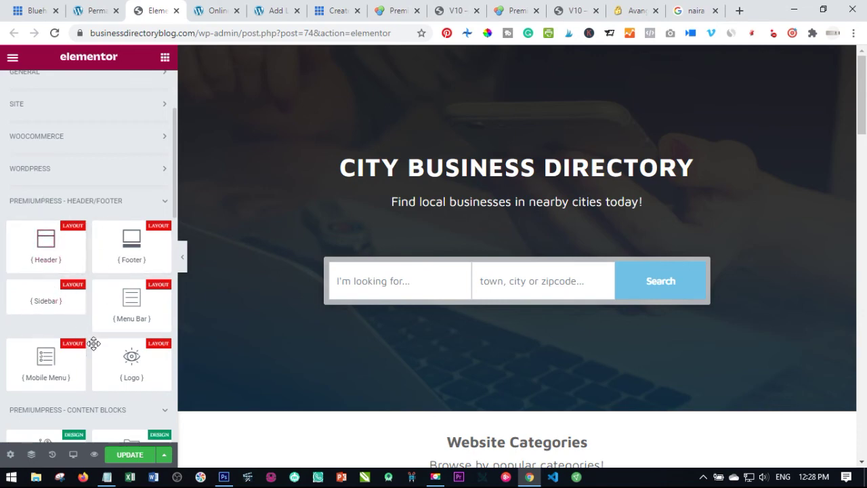
scroll(126, 234, down, 2)
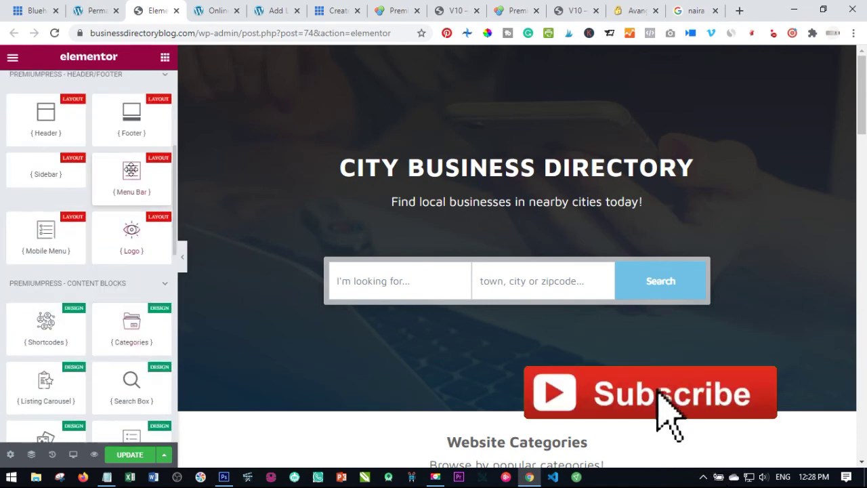
scroll(79, 301, down, 2)
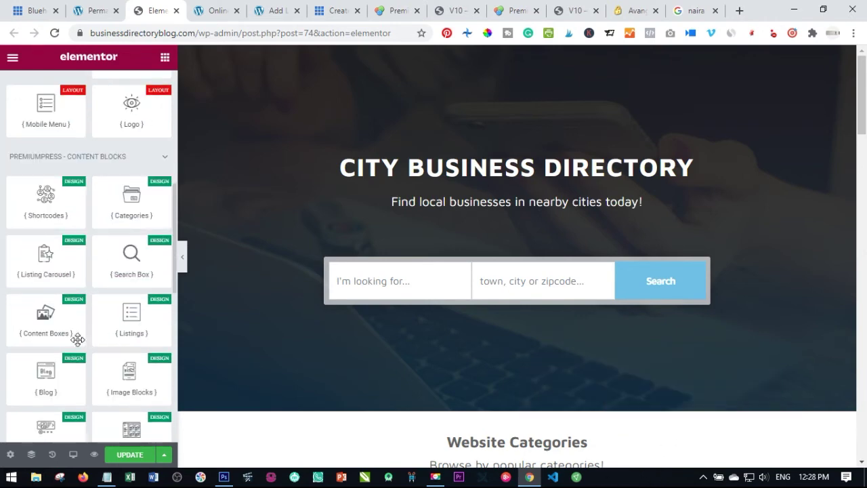
scroll(78, 339, down, 4)
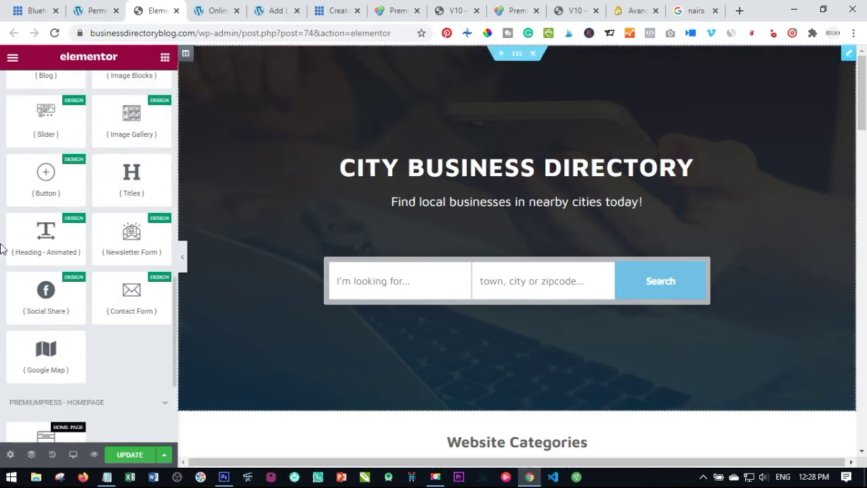
scroll(93, 347, up, 5)
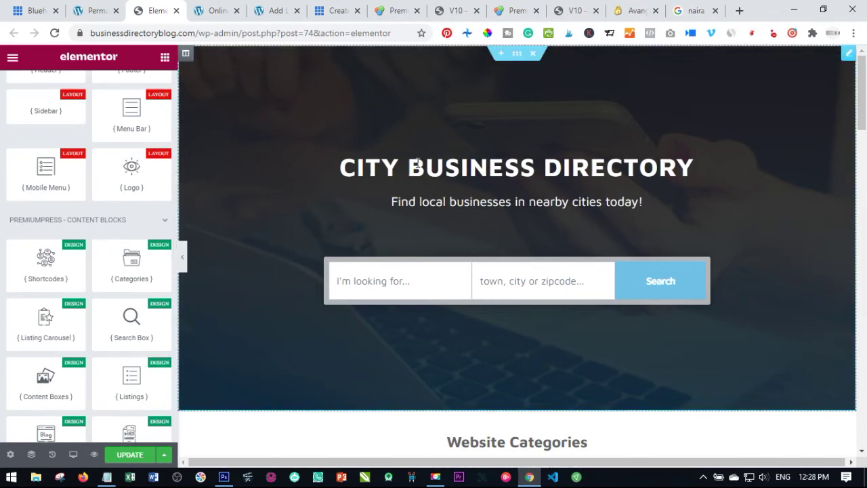
Open the hero's settings, switch the homepage preview to Mobile and examine the sections from the hero to Recently Added
click(849, 53)
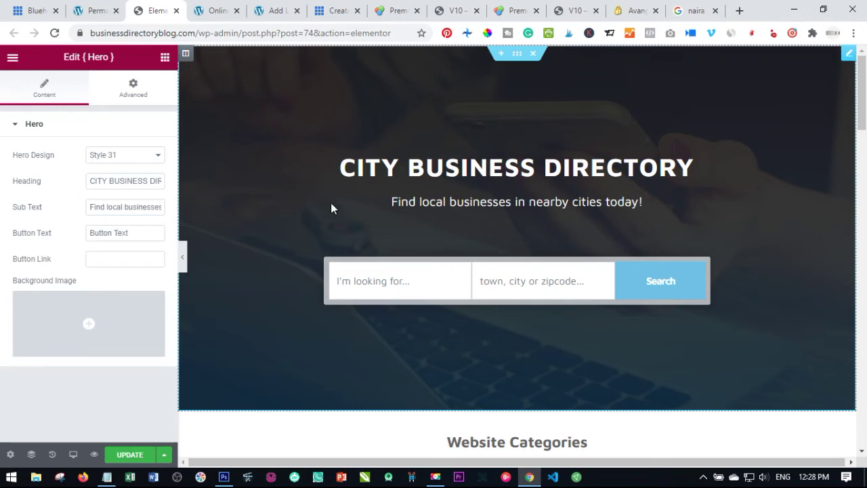
click(74, 454)
click(50, 422)
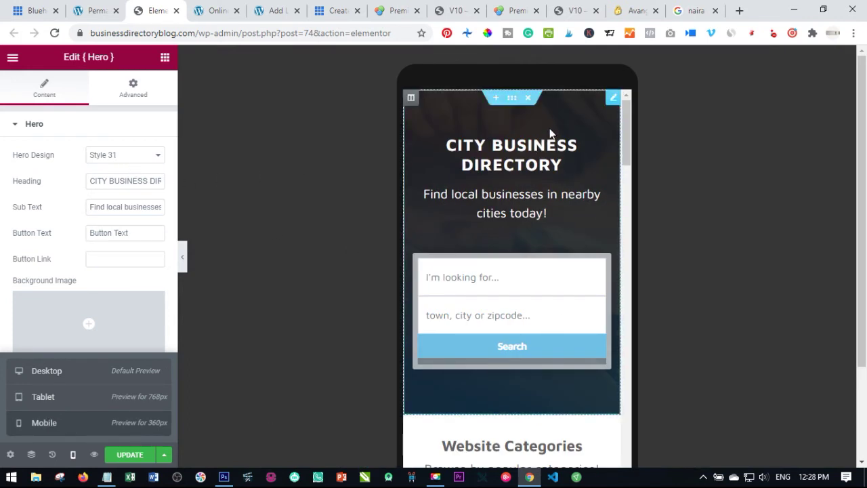
scroll(549, 132, down, 5)
scroll(539, 264, up, 5)
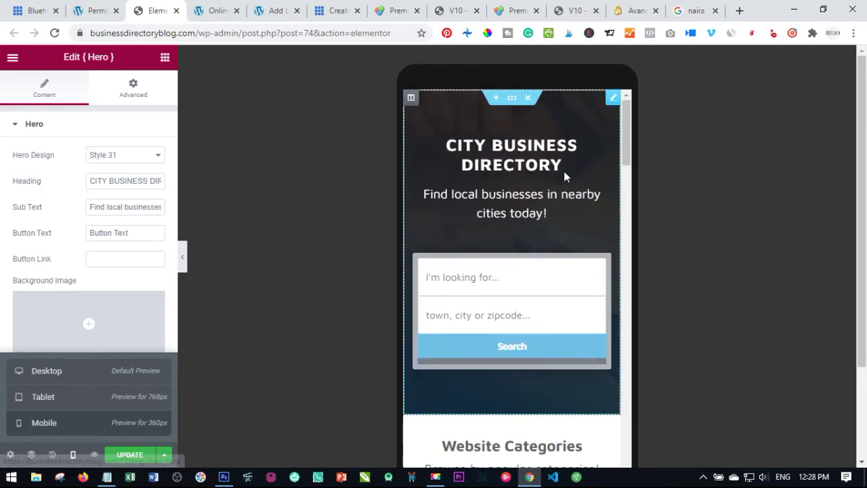
scroll(518, 247, down, 10)
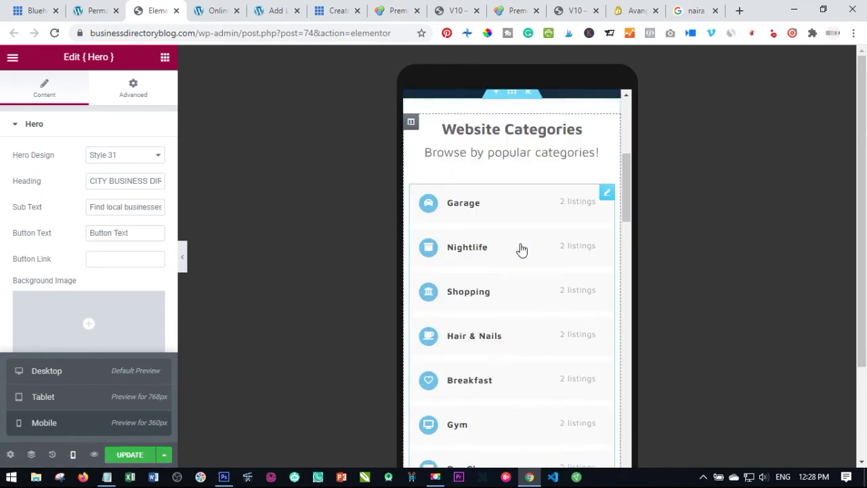
scroll(522, 286, down, 8)
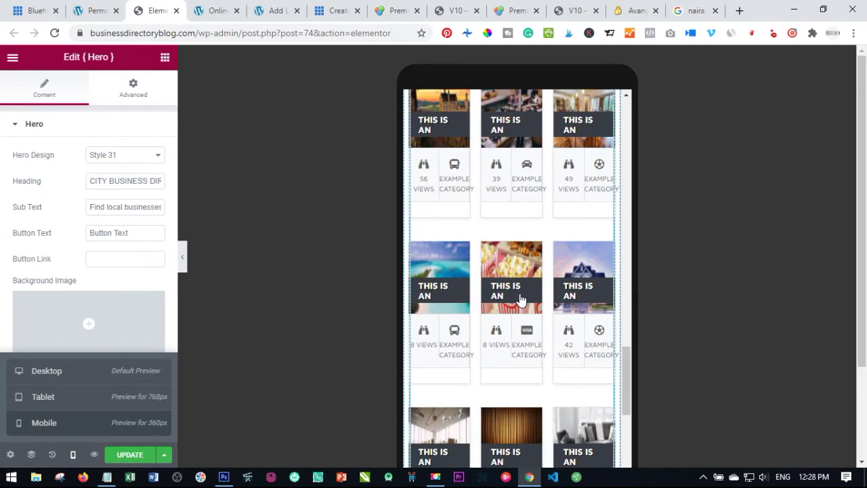
scroll(519, 296, up, 4)
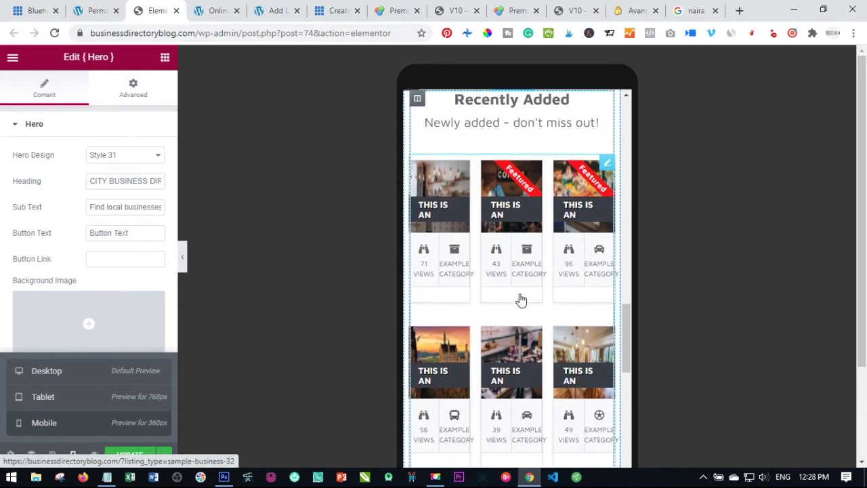
Try turning off Grid Display for the Recently Added listings block and check its layout in the mobile preview
click(608, 168)
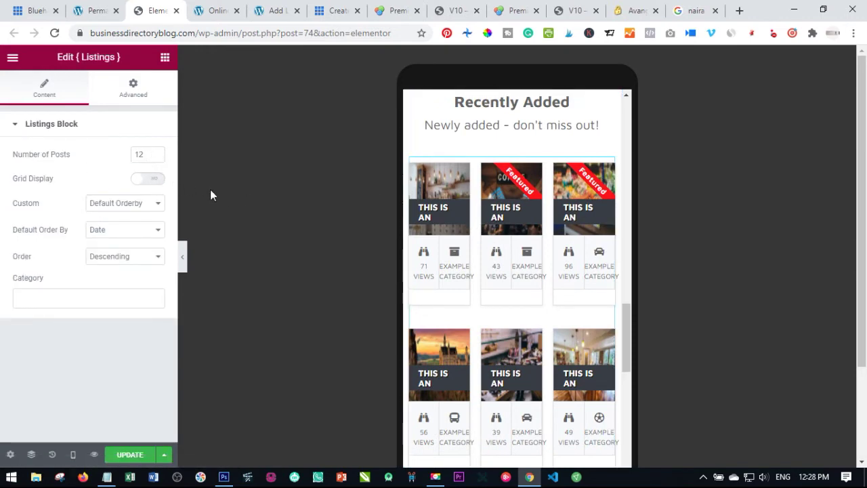
scroll(504, 339, down, 3)
scroll(504, 342, down, 1)
scroll(522, 358, up, 5)
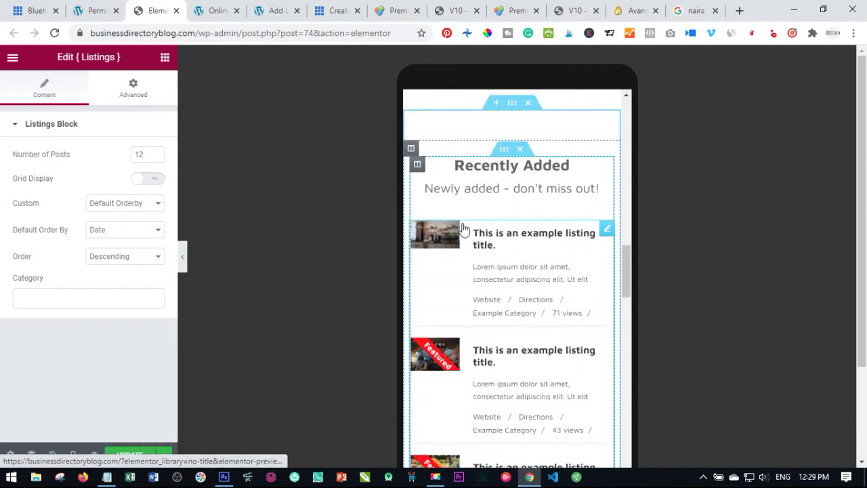
Turn Grid Display back on for the listings block and check the listings and categories in the mobile preview
click(151, 182)
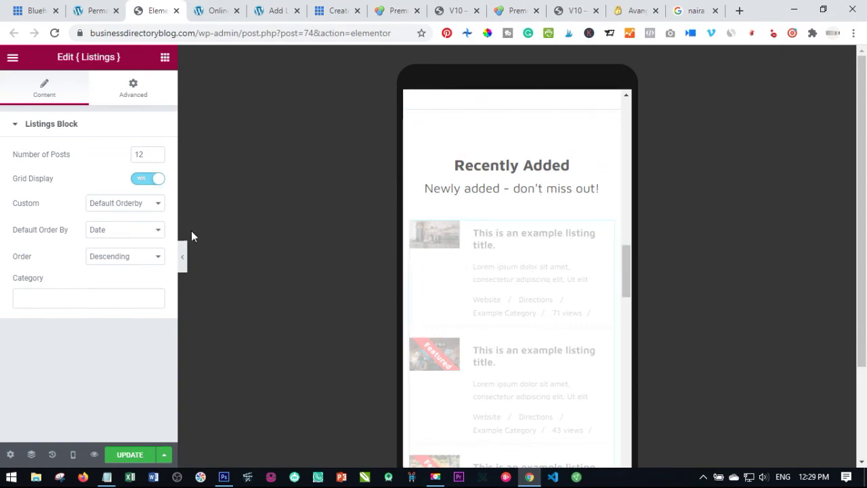
scroll(515, 360, down, 10)
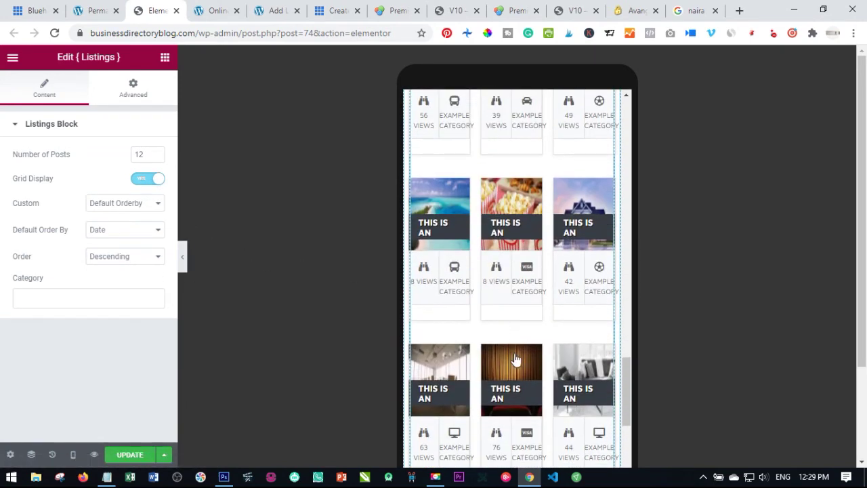
scroll(514, 359, up, 10)
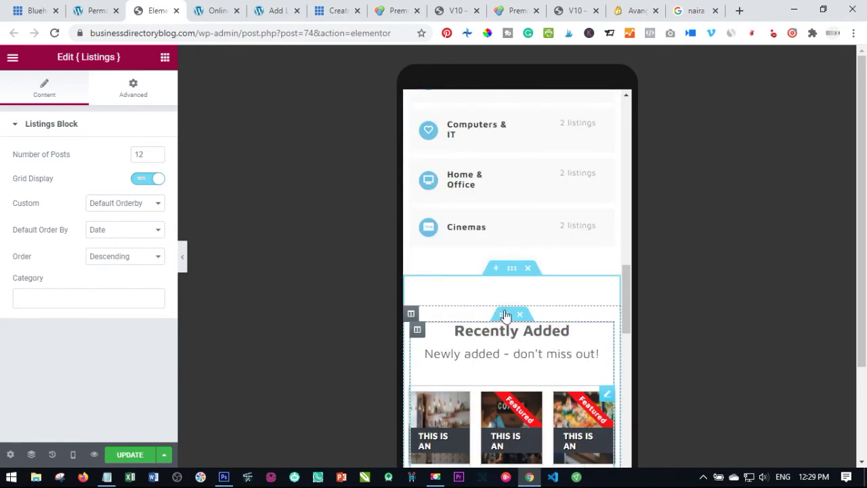
scroll(478, 196, up, 7)
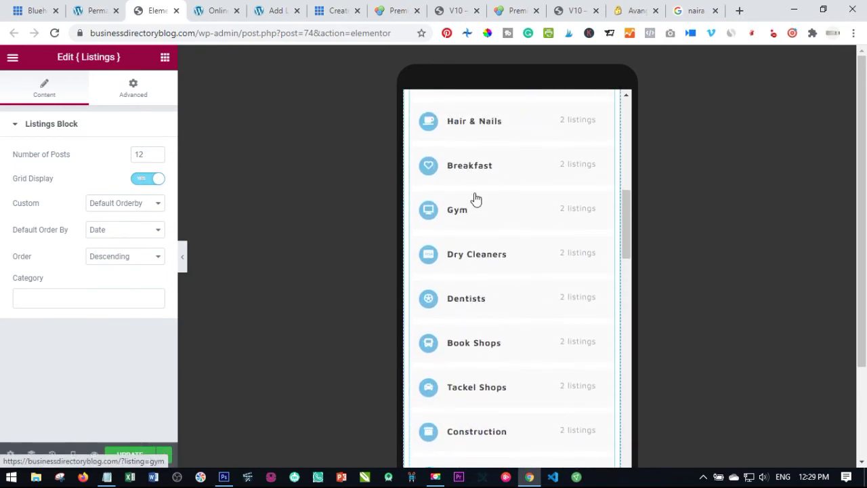
scroll(429, 278, down, 6)
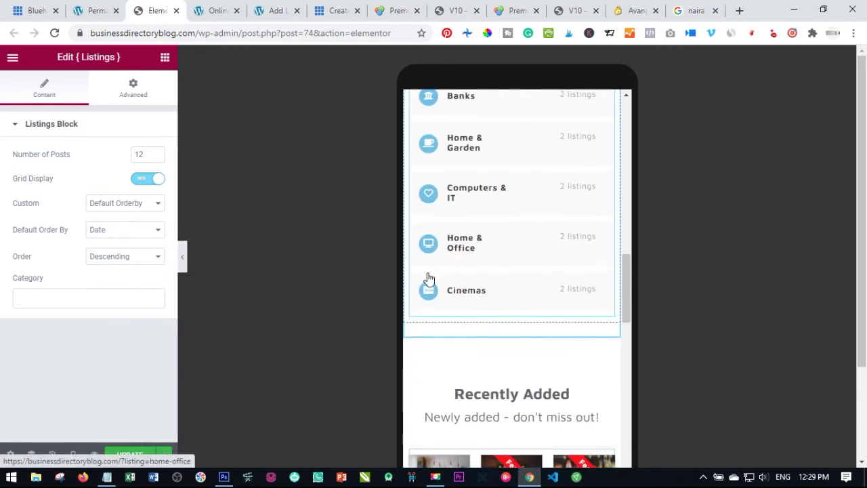
Look through the listings block's Custom and Order sorting options, keeping Default Orderby and Descending
click(116, 205)
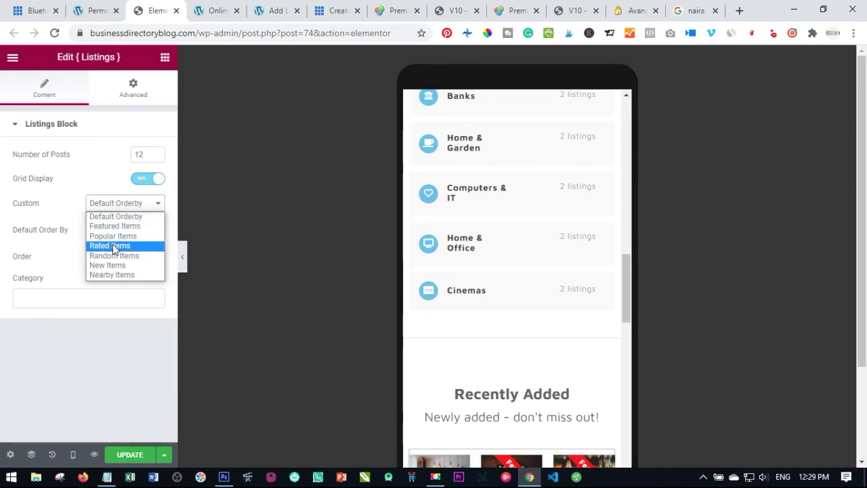
click(82, 285)
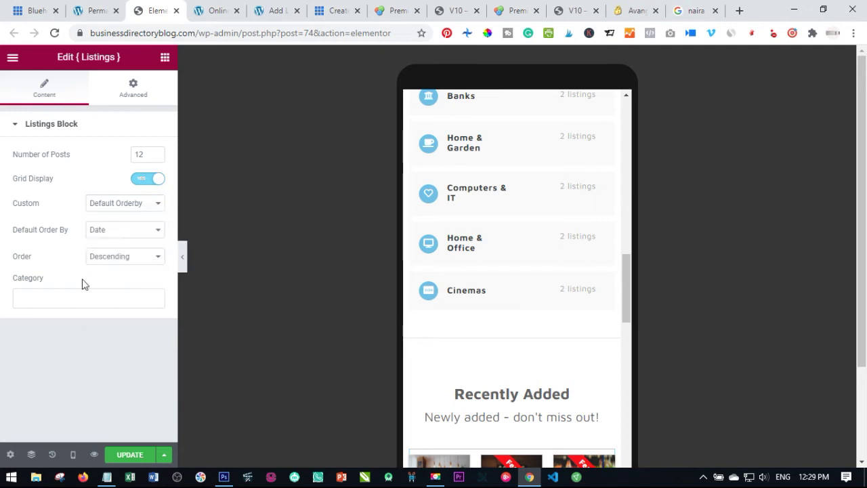
click(119, 263)
click(108, 278)
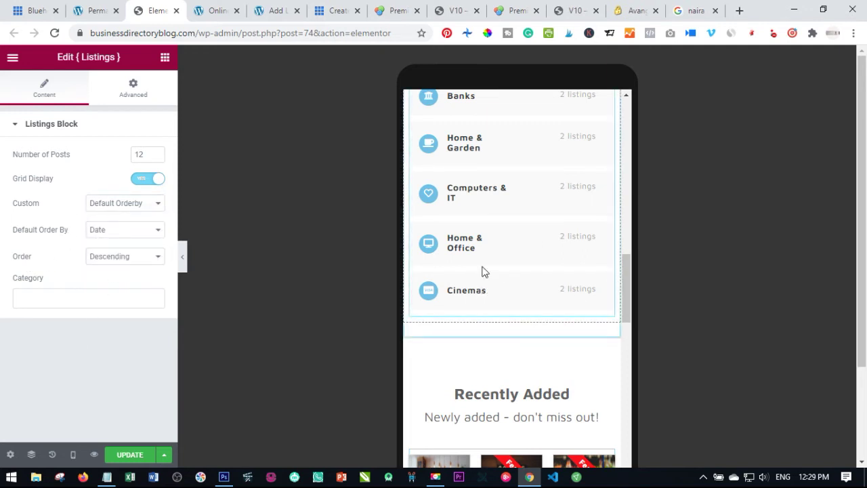
Open the hero section's settings again and try Style 12 as the Hero Design in the mobile preview
scroll(482, 284, down, 3)
scroll(505, 312, up, 6)
scroll(507, 316, up, 10)
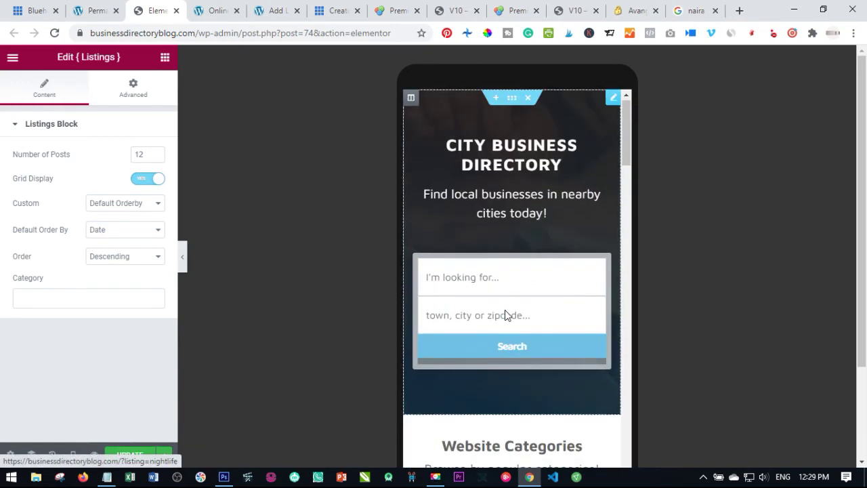
click(613, 99)
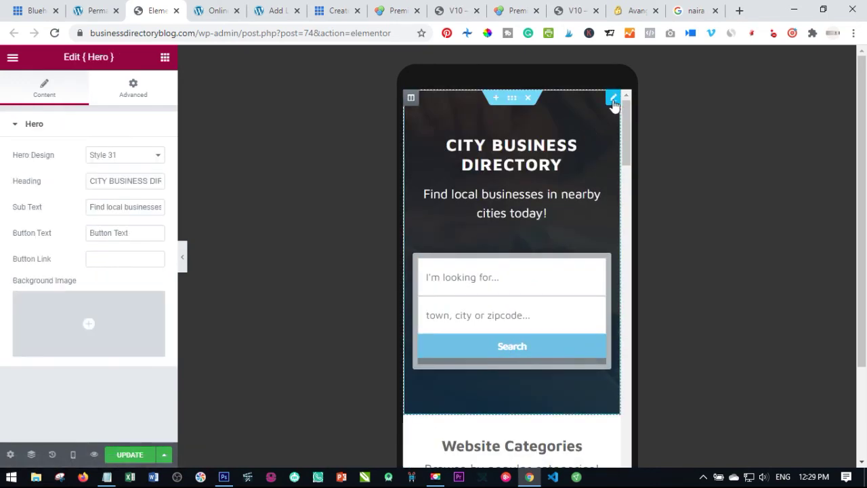
click(110, 153)
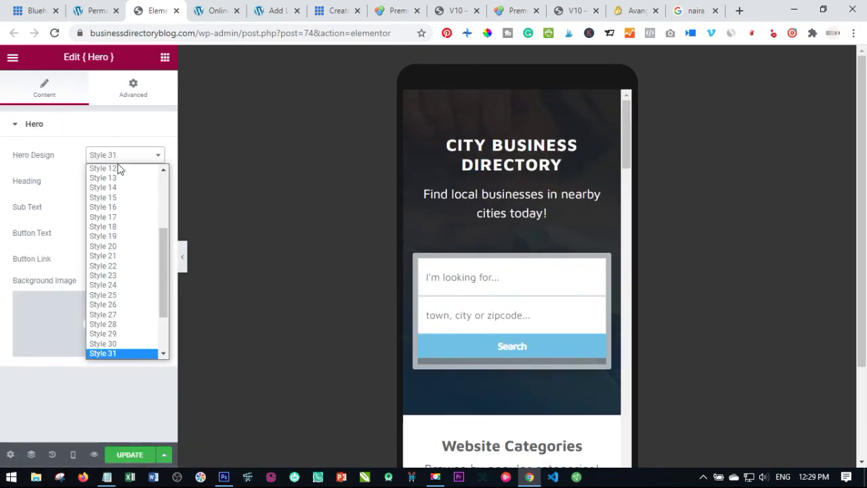
click(114, 168)
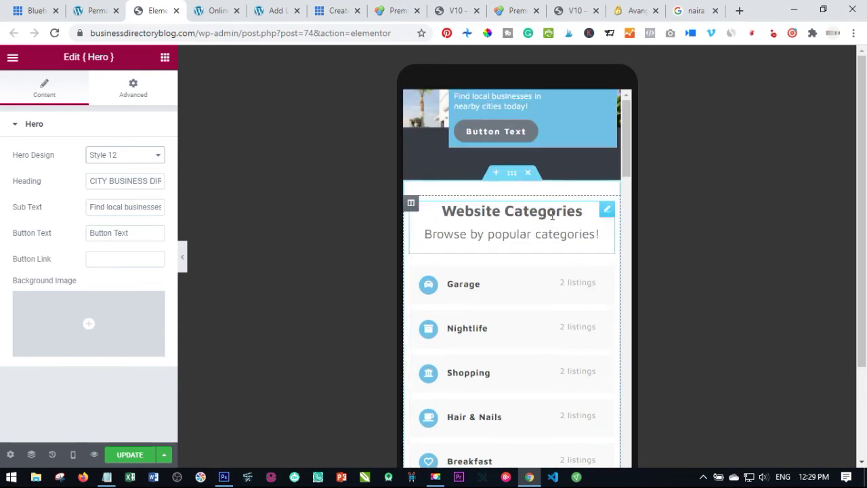
Try Style 1 as the Hero Design, check it in the mobile preview and return to Style 31
click(137, 153)
click(121, 178)
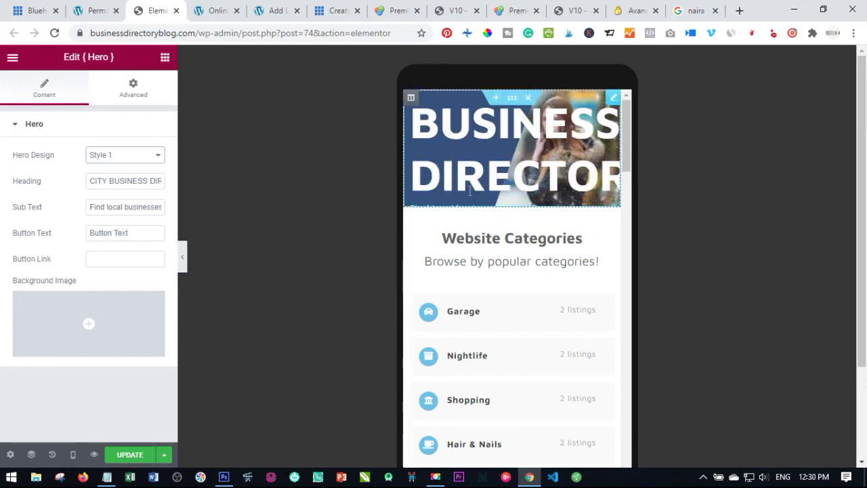
click(158, 158)
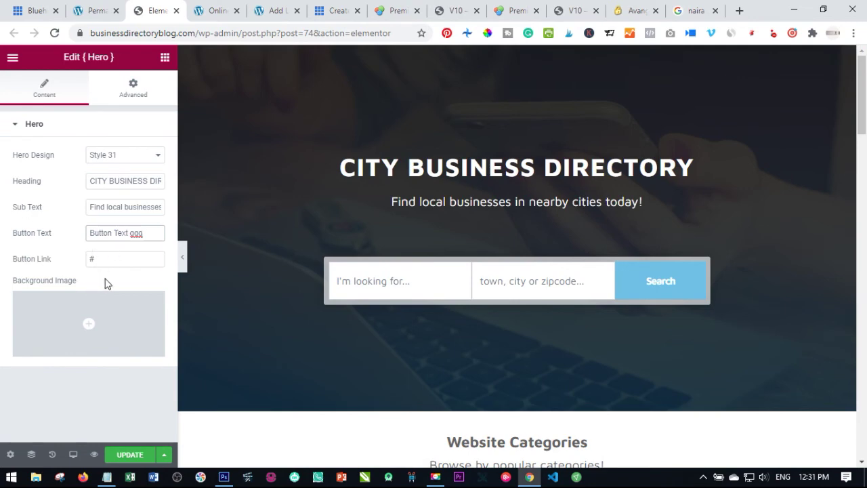
Remove the extra letters from the hero's Button Text and check the Background Image upload and library options without inserting an image
key(BackSpace)
click(52, 255)
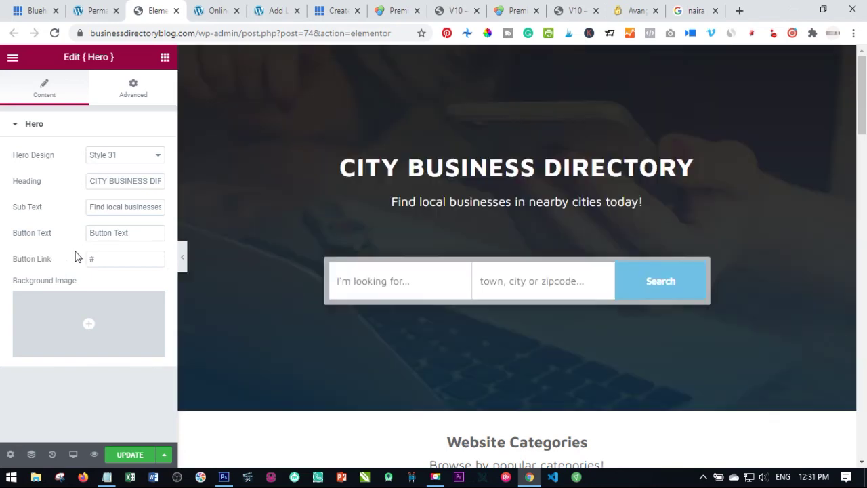
click(86, 328)
click(115, 109)
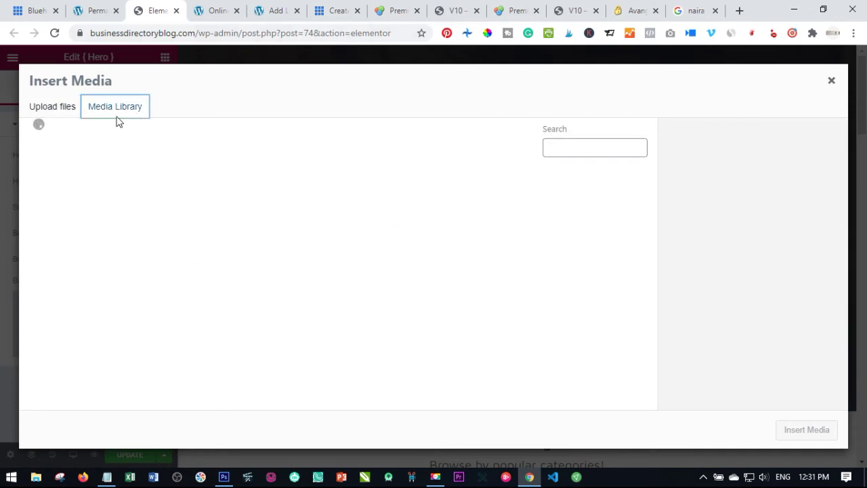
click(40, 112)
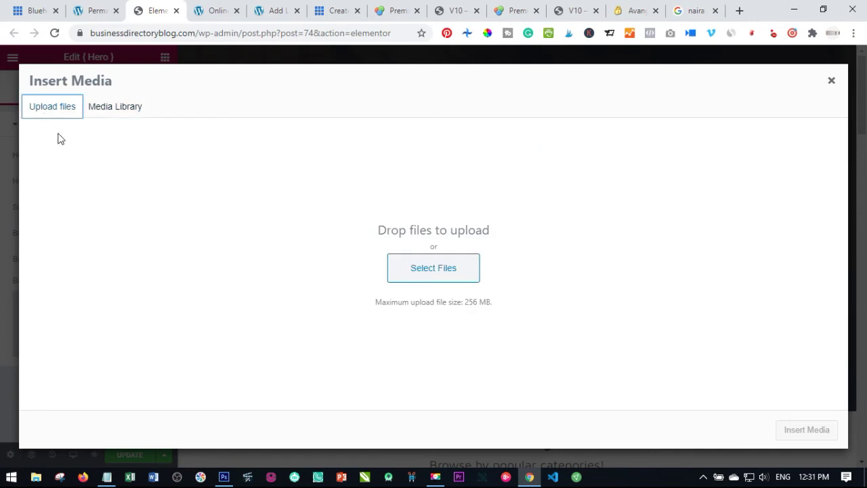
click(831, 81)
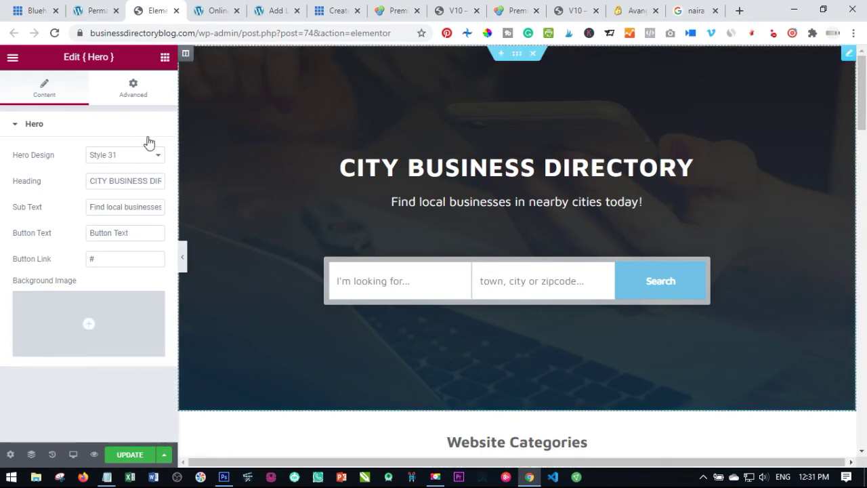
Set the Hero Design to Style 34
click(138, 156)
scroll(127, 316, down, 2)
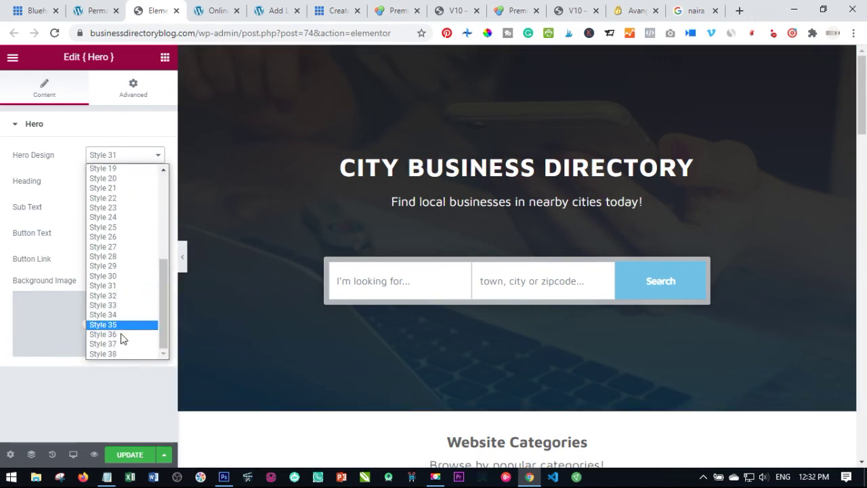
click(118, 347)
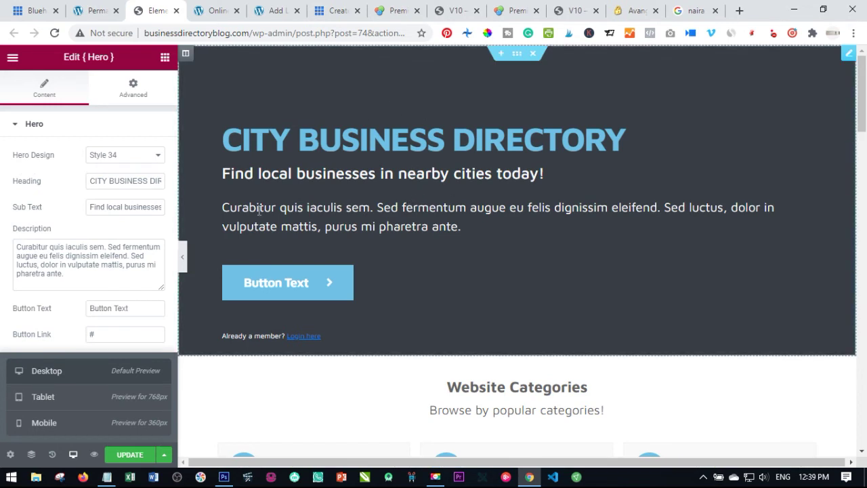
Review the hero's Hero Design choices and its Heading, Sub Text, Description, Button Text, Button Link and Background Image fields without changing them
click(113, 157)
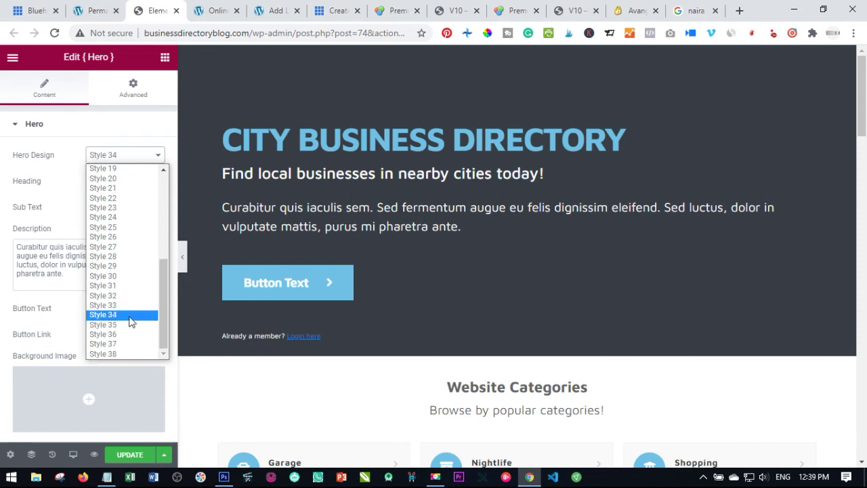
scroll(136, 313, up, 6)
click(19, 195)
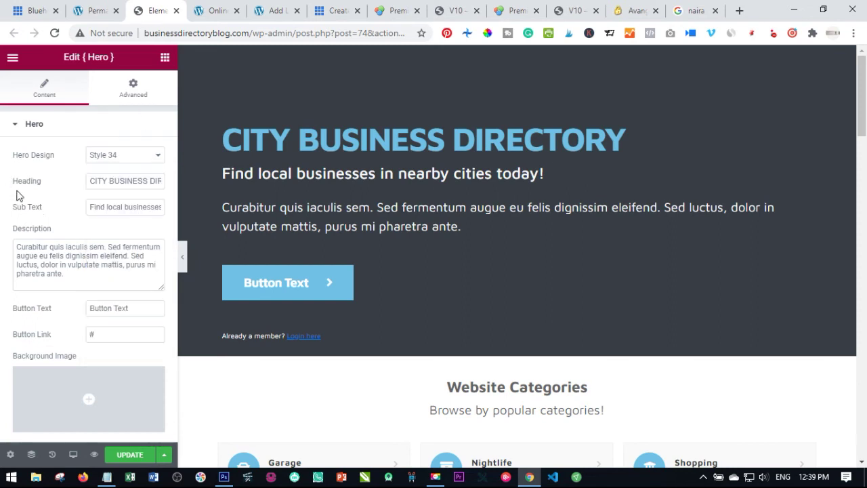
click(102, 184)
click(94, 208)
click(94, 258)
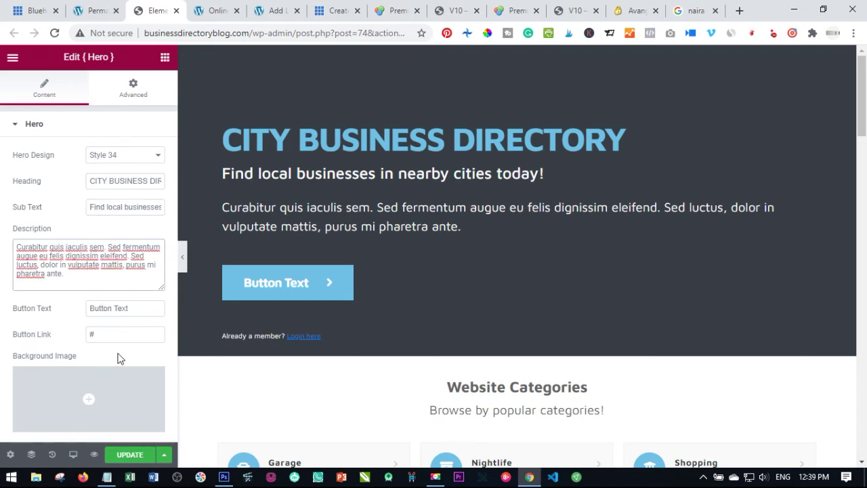
click(112, 333)
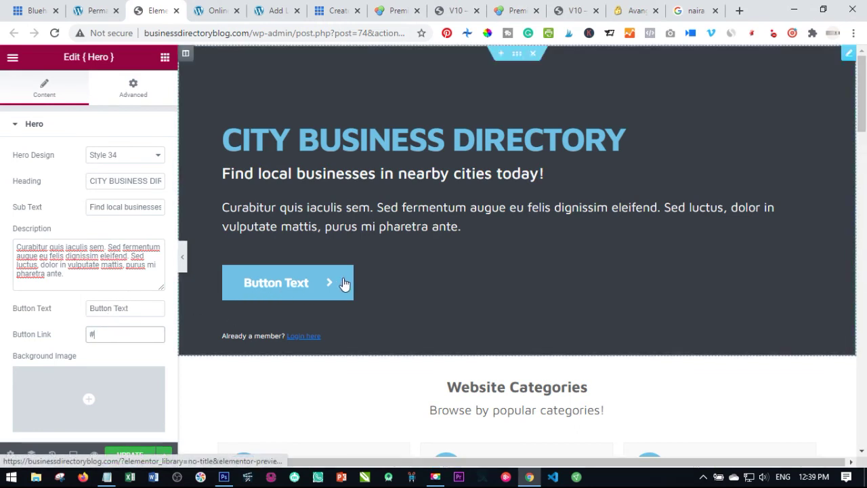
click(105, 308)
click(85, 357)
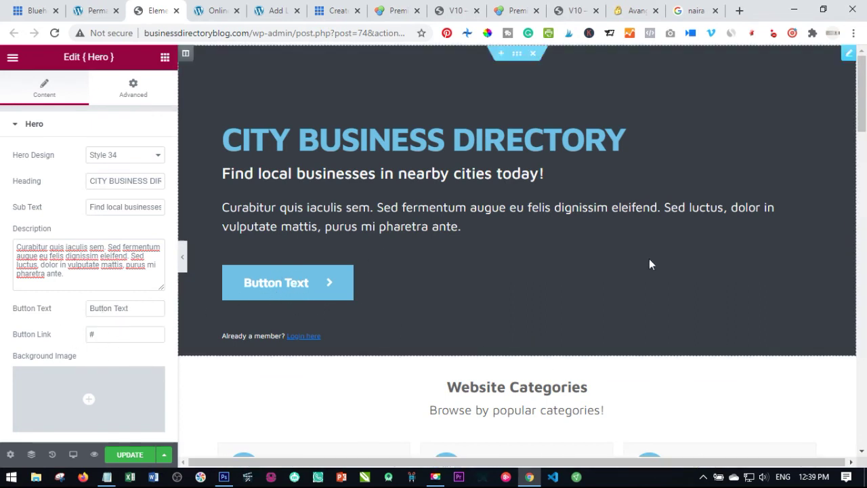
Open the settings of the category blocks under Website Categories to examine their style, display amount and ordering options
scroll(424, 261, down, 1)
scroll(430, 289, down, 2)
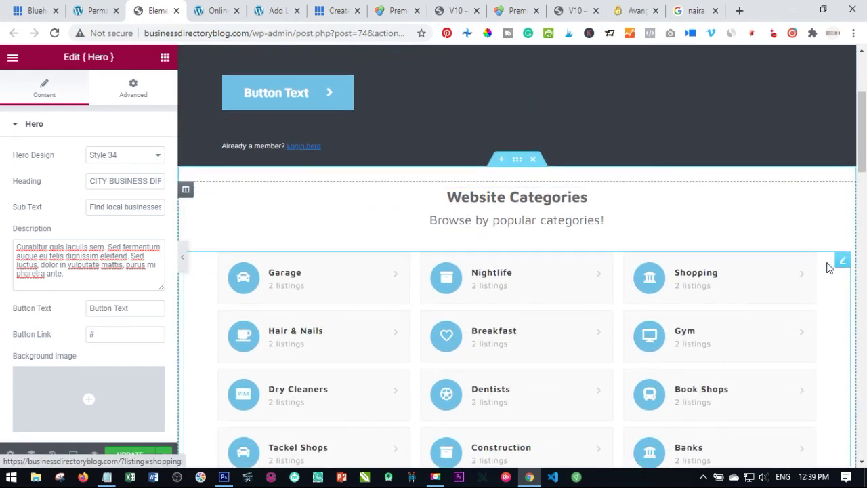
click(843, 263)
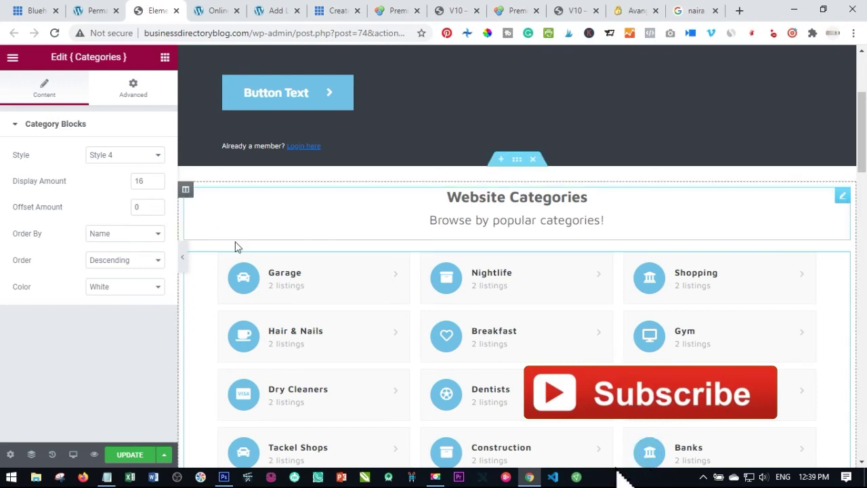
Open the settings of the Recently Added listings block, examine its post count and ordering options, and check its listings on the page
scroll(494, 296, down, 5)
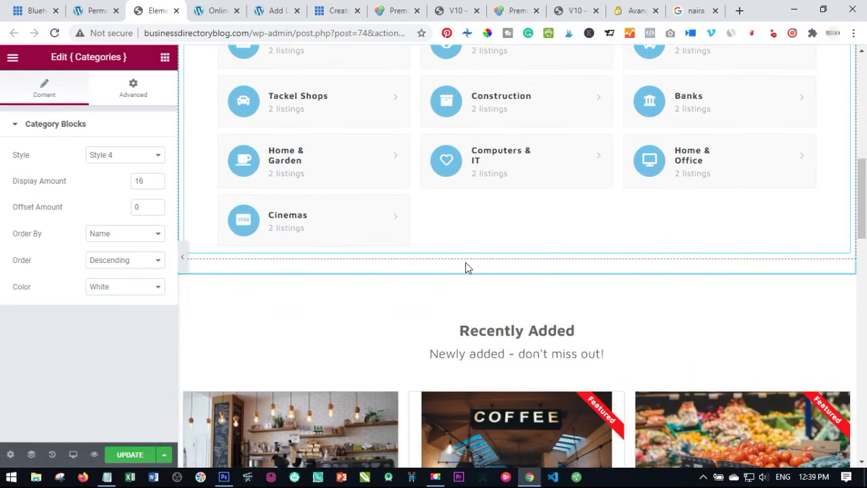
scroll(466, 265, down, 3)
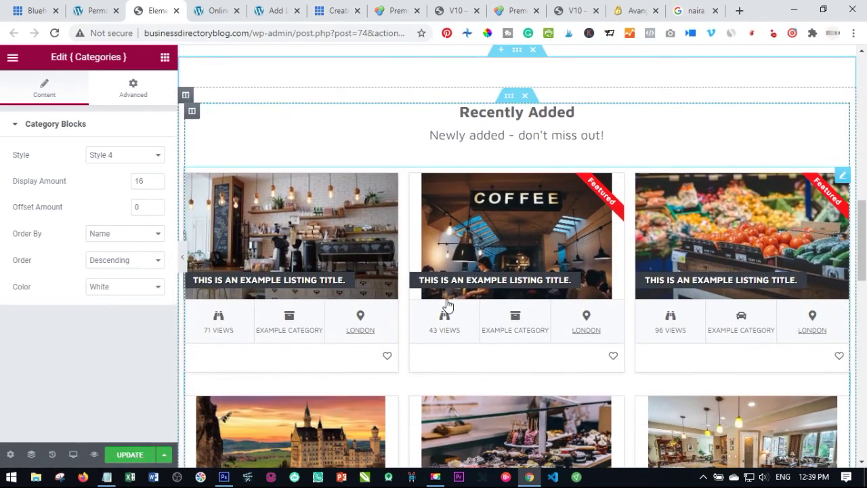
click(840, 175)
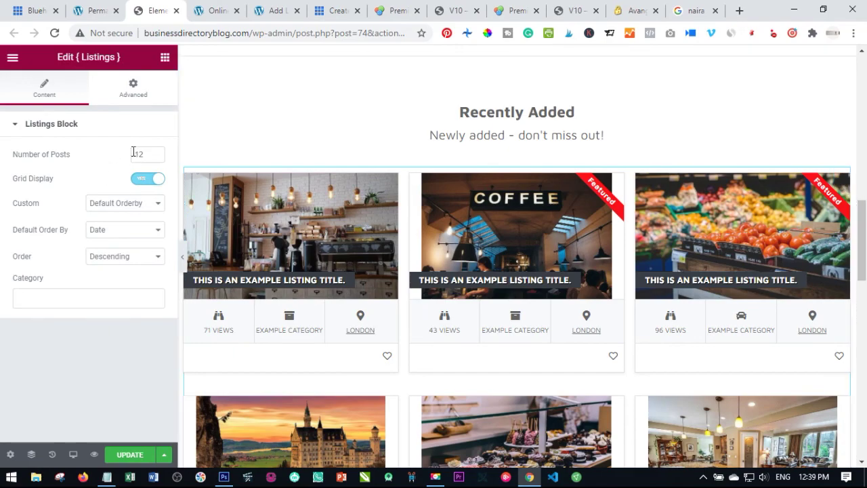
scroll(342, 329, down, 6)
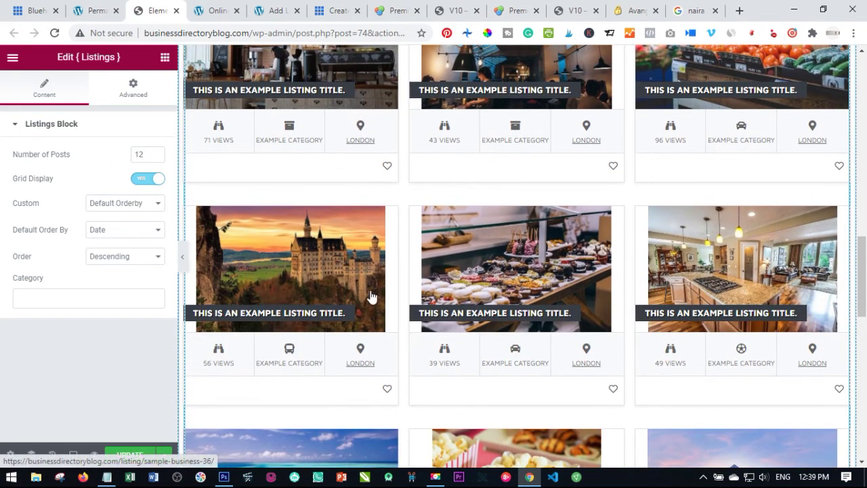
scroll(470, 264, up, 8)
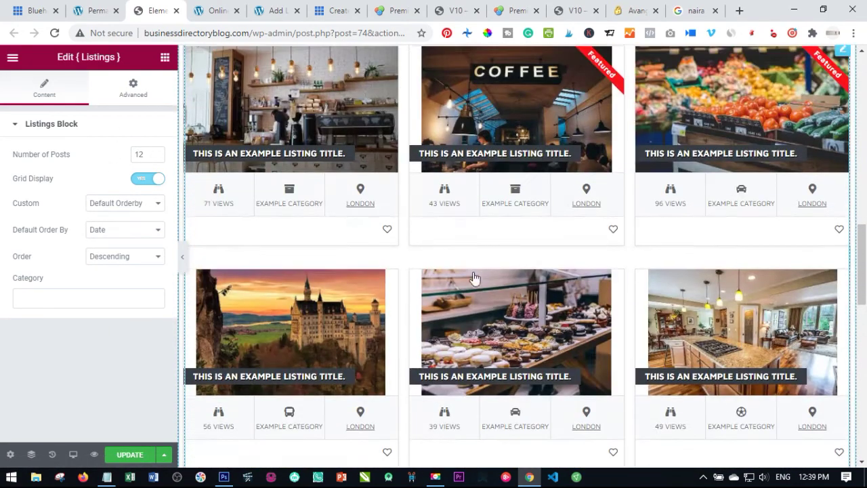
scroll(476, 282, up, 8)
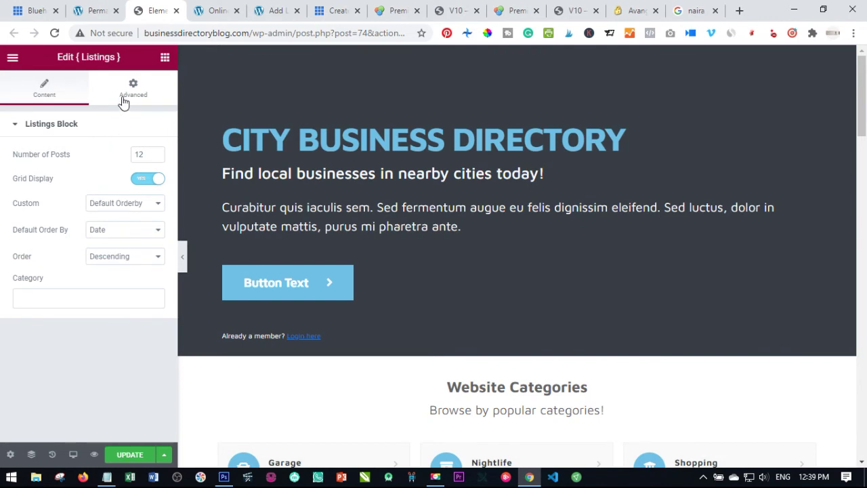
Add the PremiumPress Header element above the hero section on the homepage
click(165, 58)
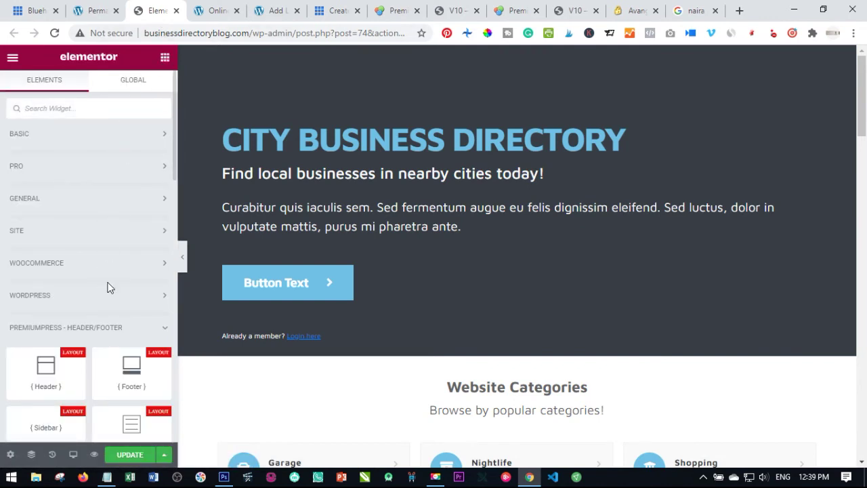
scroll(107, 286, down, 2)
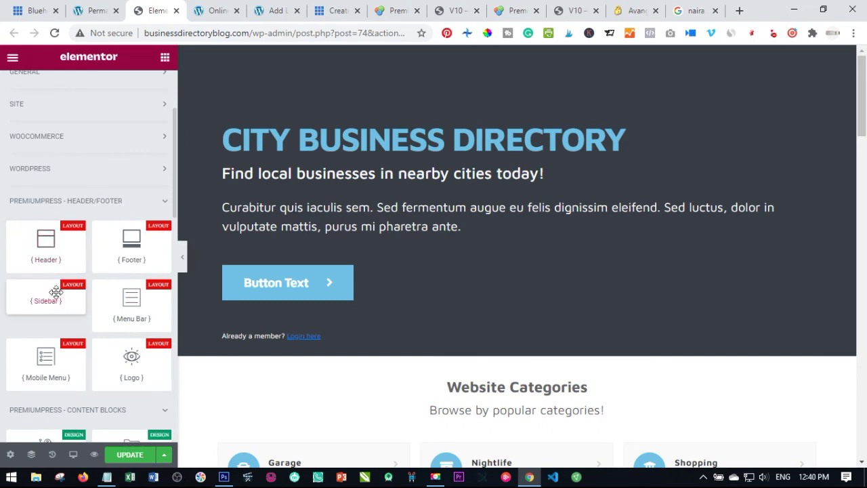
scroll(54, 291, down, 1)
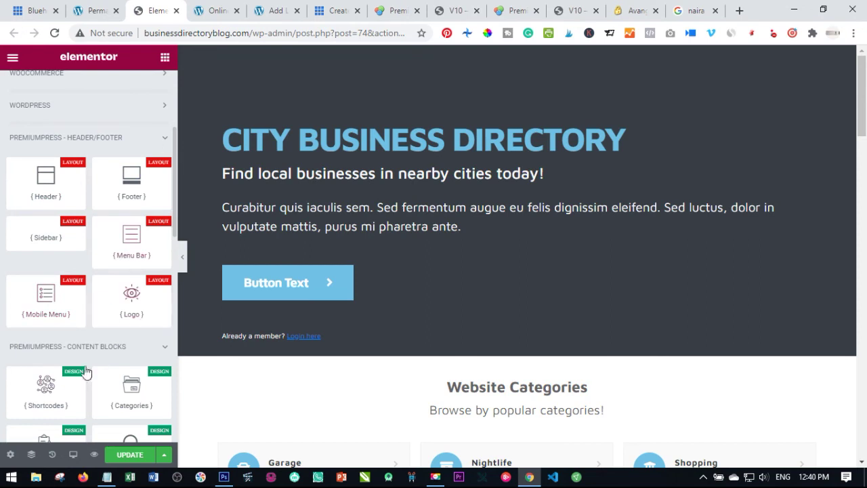
scroll(74, 372, up, 2)
scroll(76, 372, down, 1)
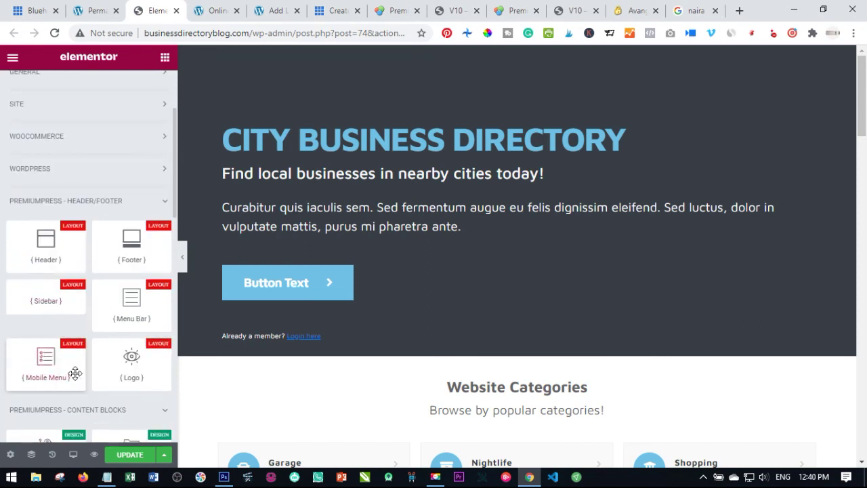
scroll(67, 366, down, 1)
scroll(40, 251, up, 1)
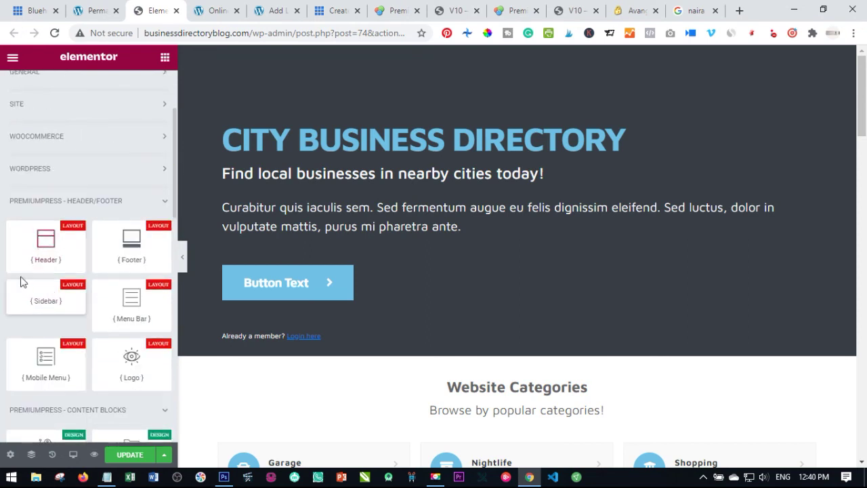
drag(38, 248, 328, 69)
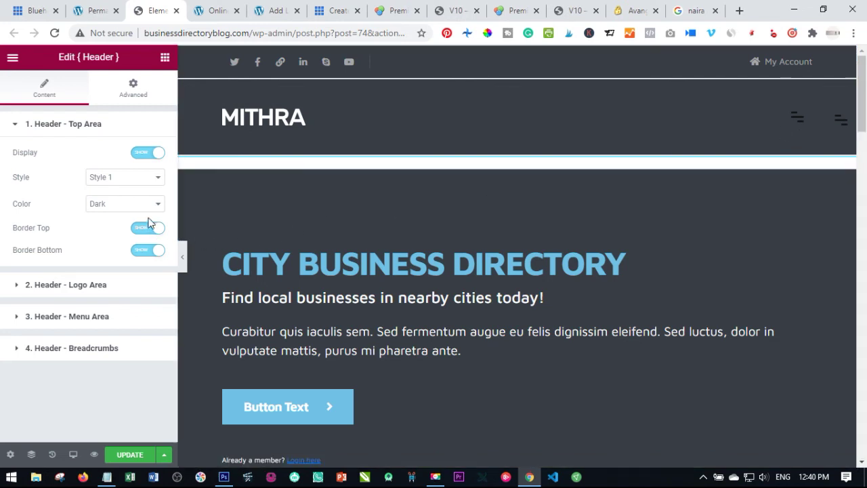
Try Styles 2, 3, 4 and 5 for the header's top area and return it to Style 1
click(136, 184)
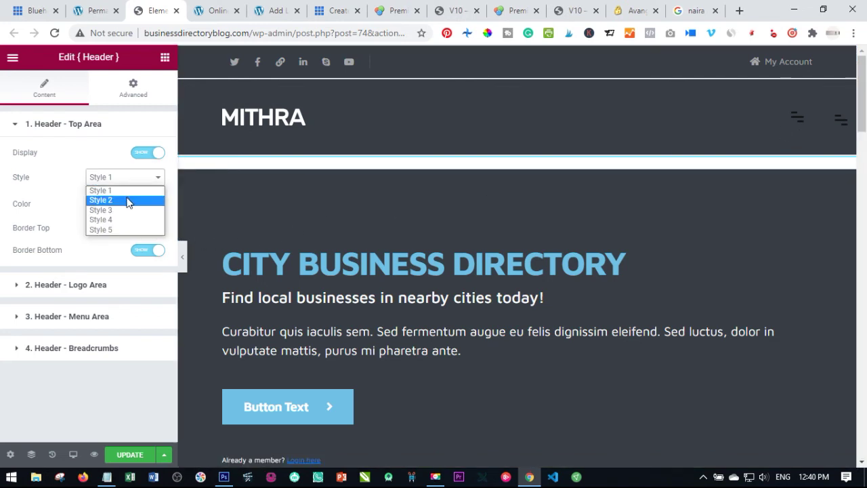
click(128, 200)
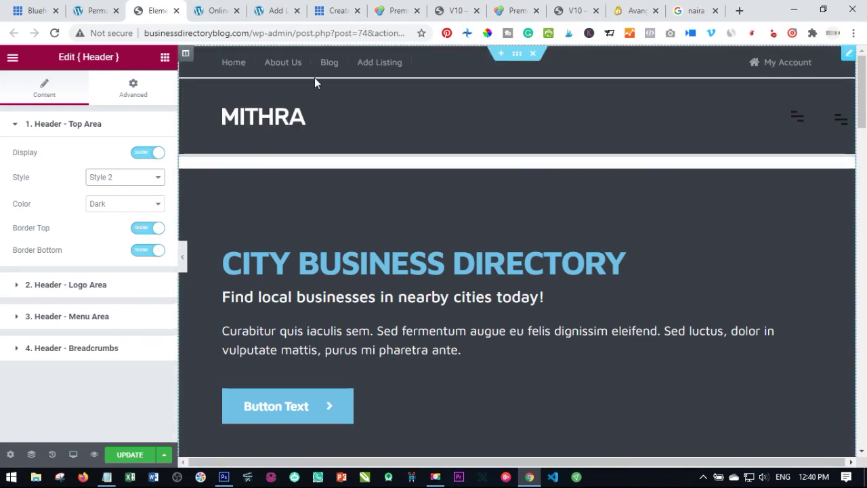
click(119, 178)
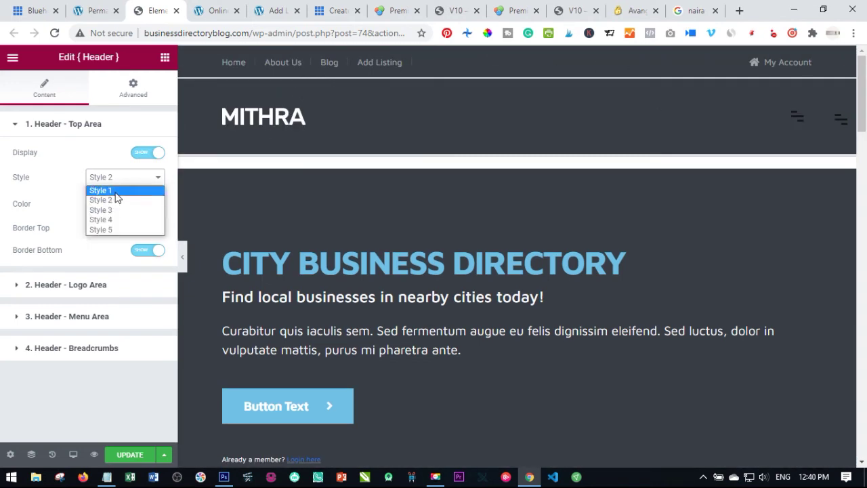
click(119, 210)
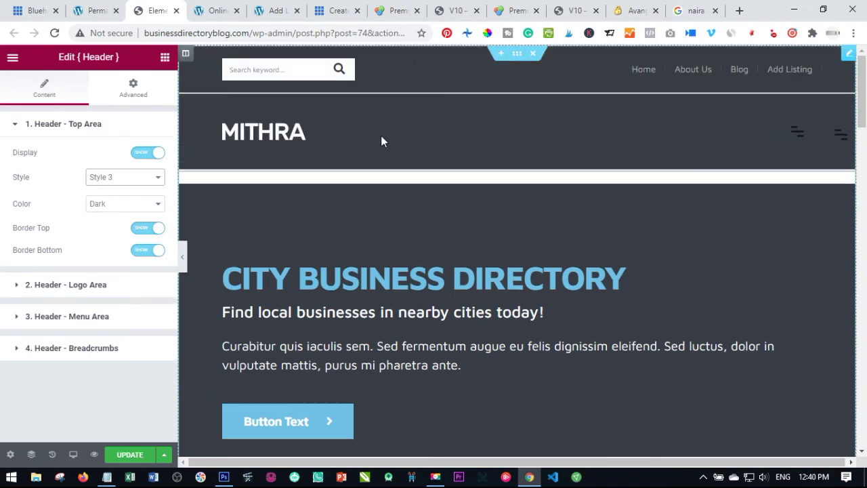
click(129, 178)
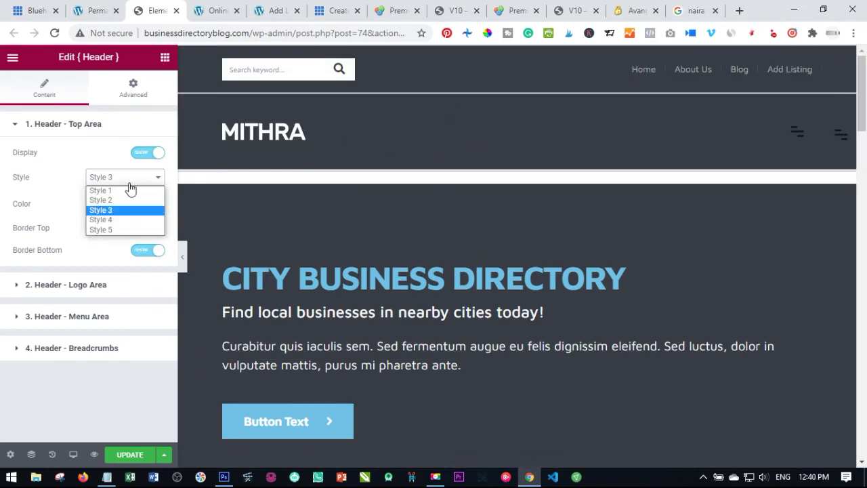
click(114, 219)
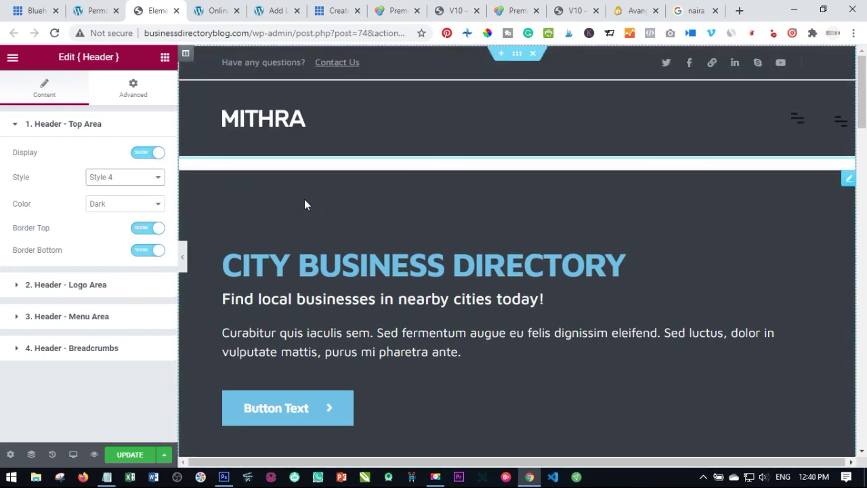
click(140, 177)
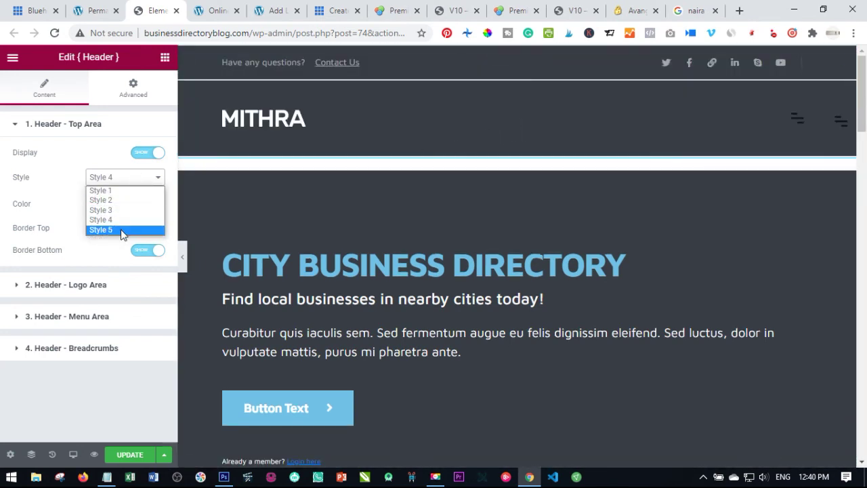
click(120, 229)
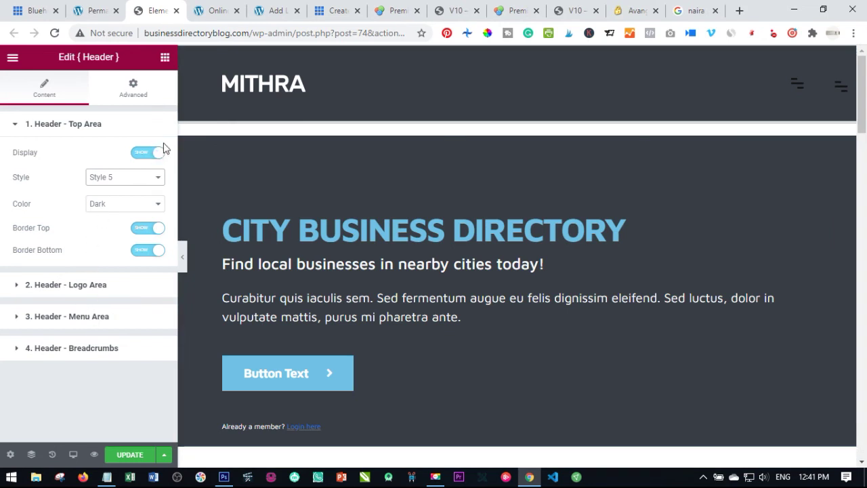
click(135, 177)
click(124, 190)
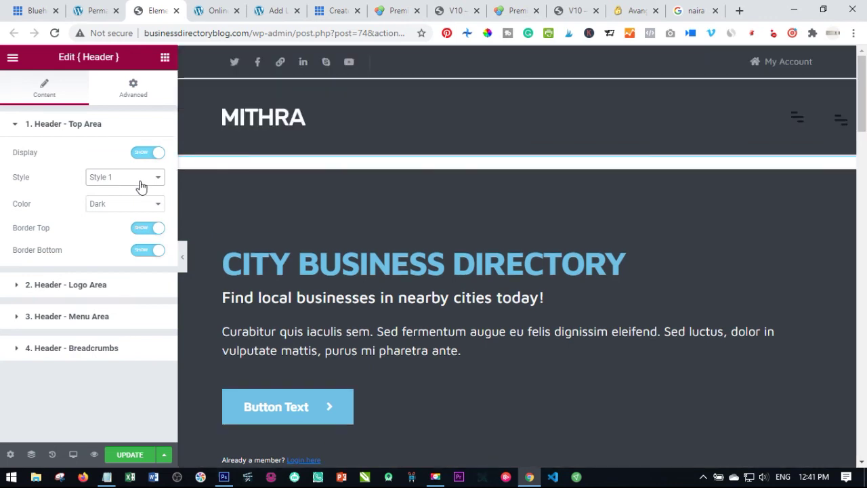
Hide the header's top area and try Style 2 as the Logo Style in the logo area
click(155, 153)
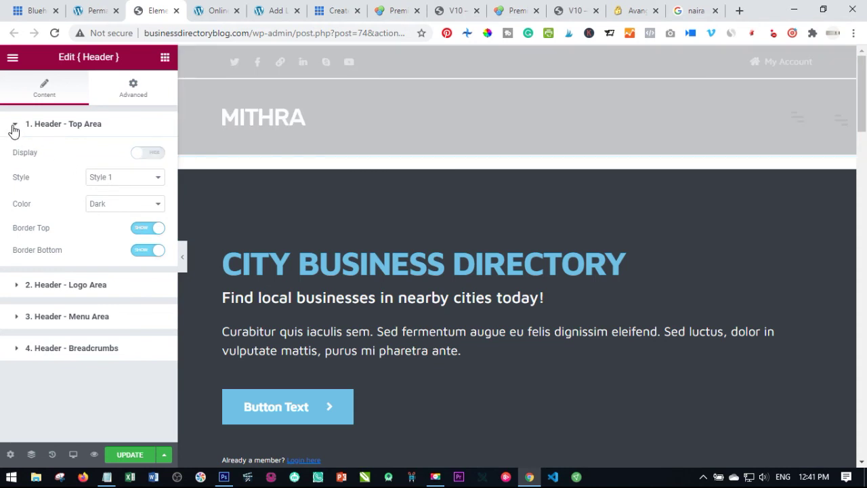
click(13, 126)
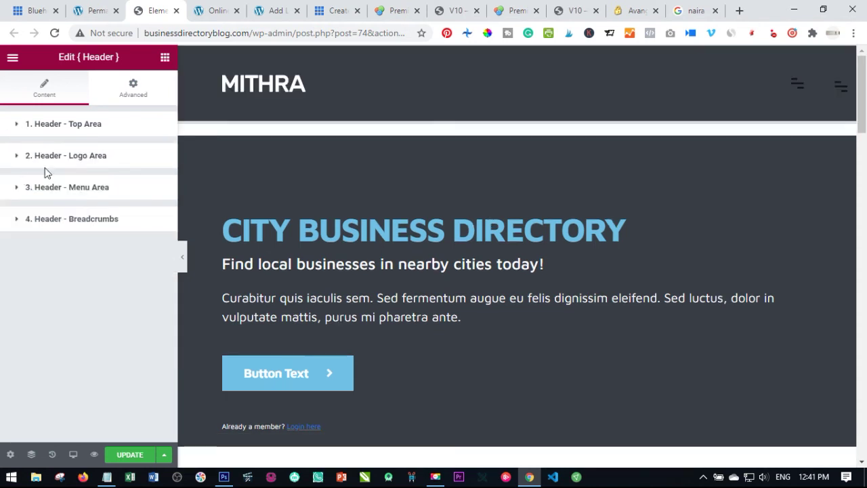
click(16, 158)
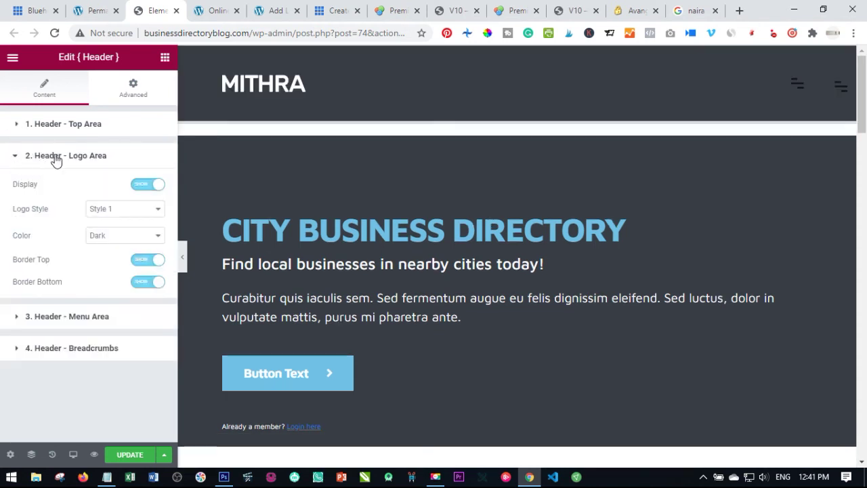
click(118, 215)
click(116, 232)
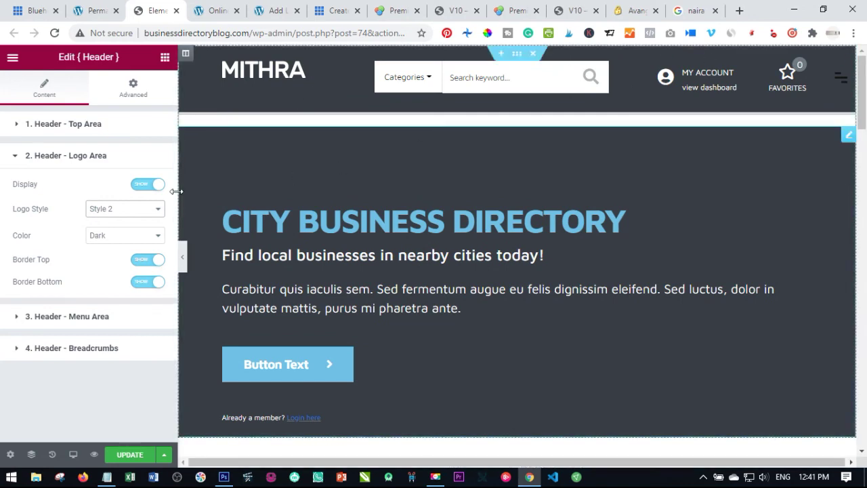
Set the header's Logo Style to Style 3 and check the page at full width without the editing panel
click(129, 209)
click(123, 242)
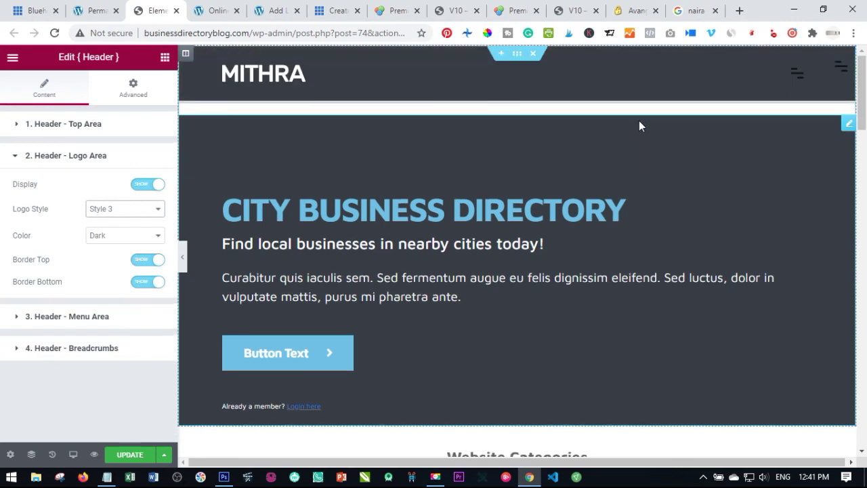
click(183, 261)
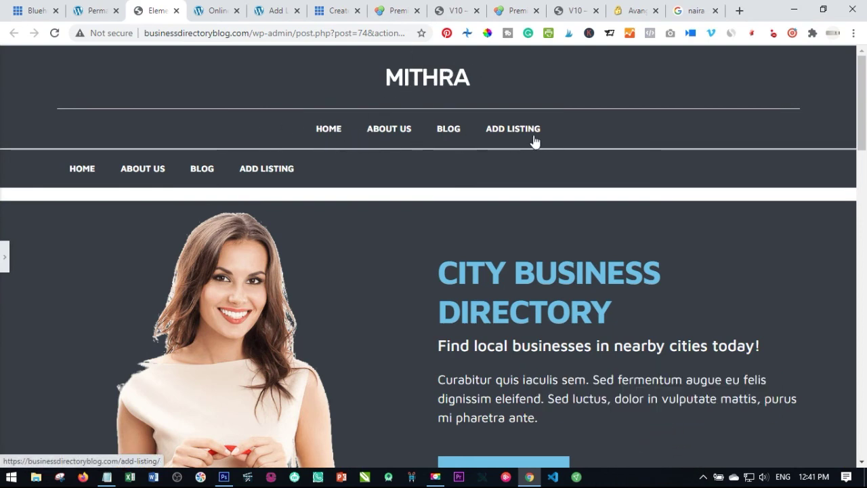
click(6, 261)
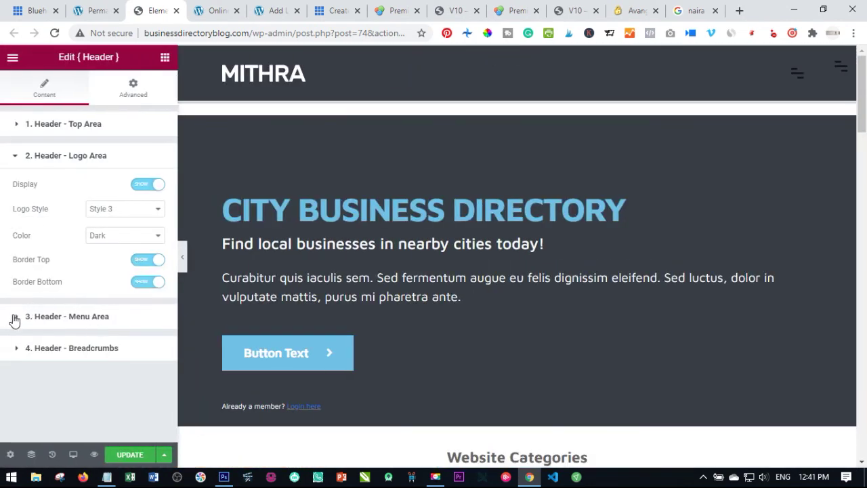
Hide the header's menu area and check the page at full width without the editing panel
click(15, 317)
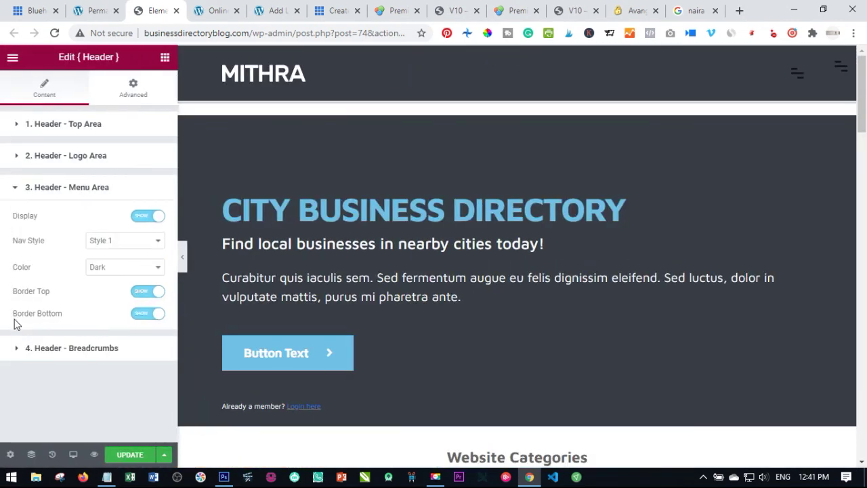
click(148, 217)
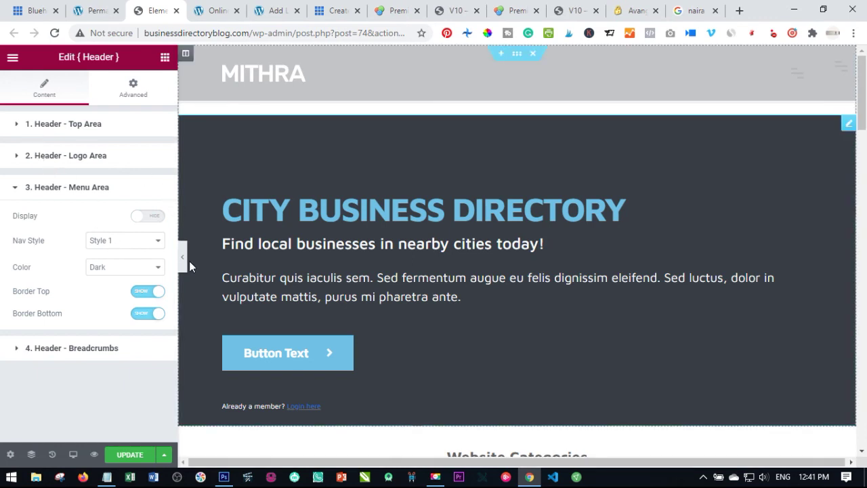
click(183, 262)
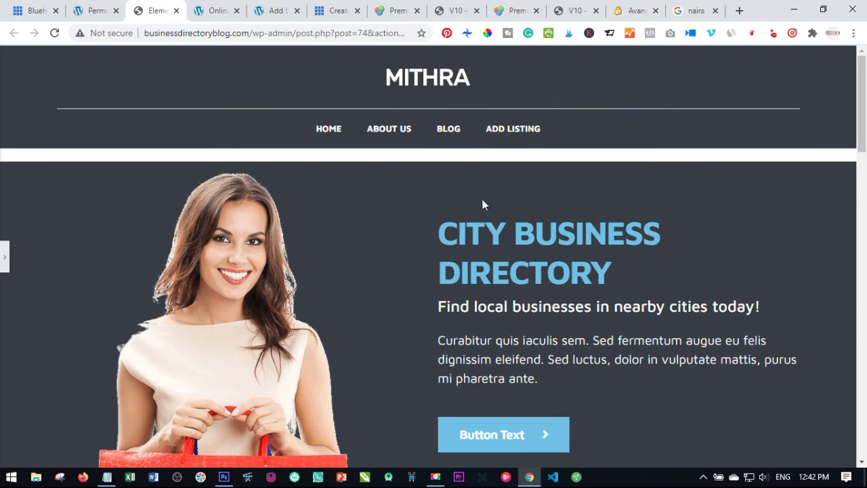
click(5, 257)
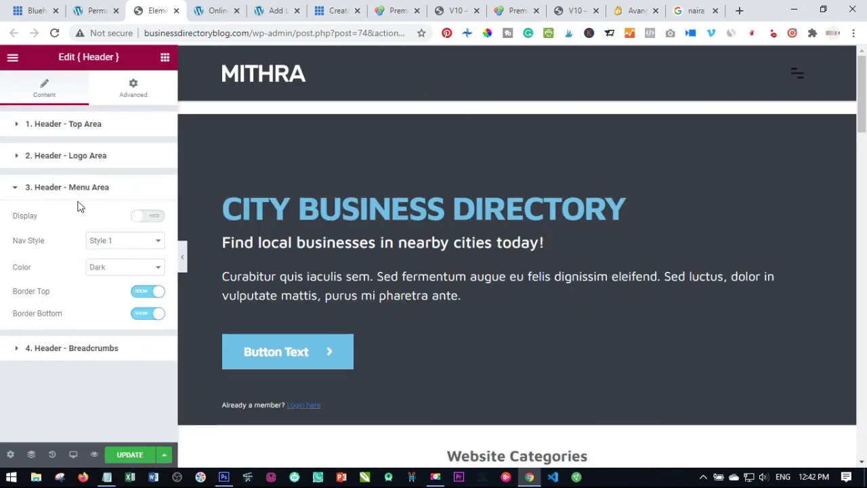
Try Style 4 as the Logo Style in the header's logo area and check it at full width
click(17, 157)
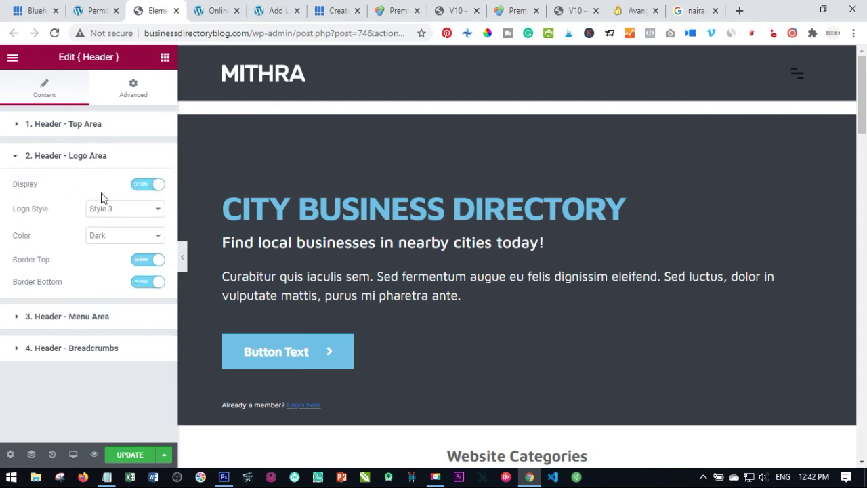
click(118, 214)
click(114, 256)
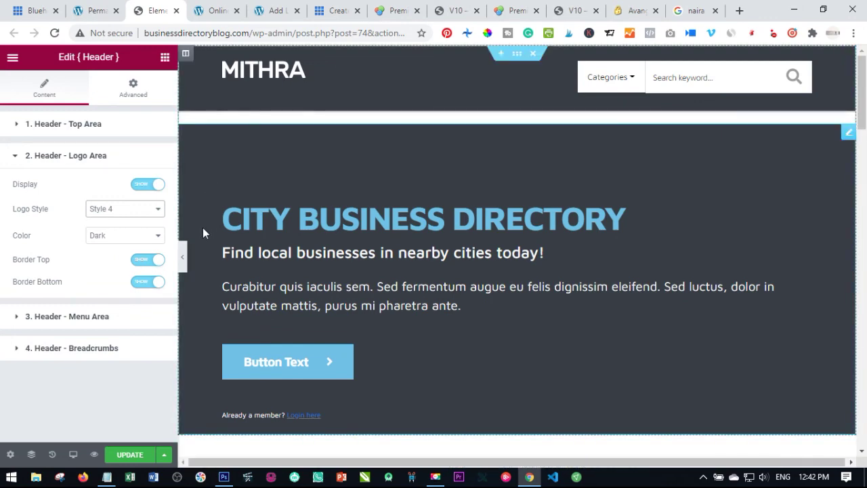
click(185, 259)
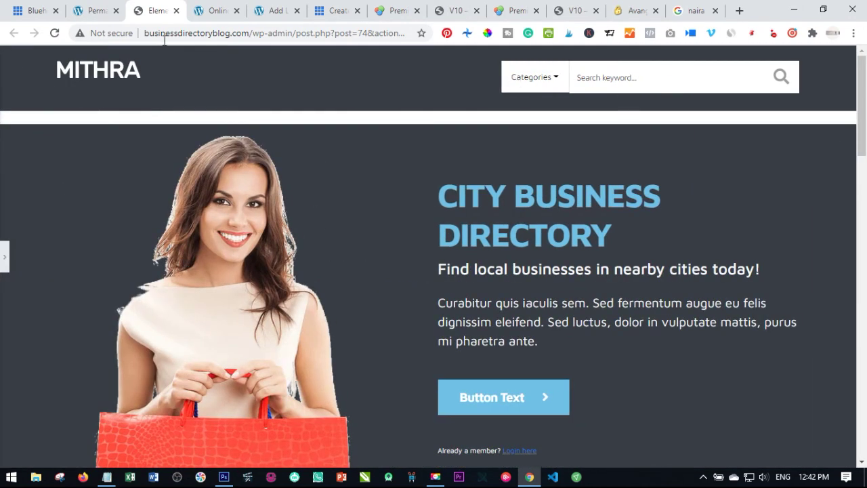
click(3, 261)
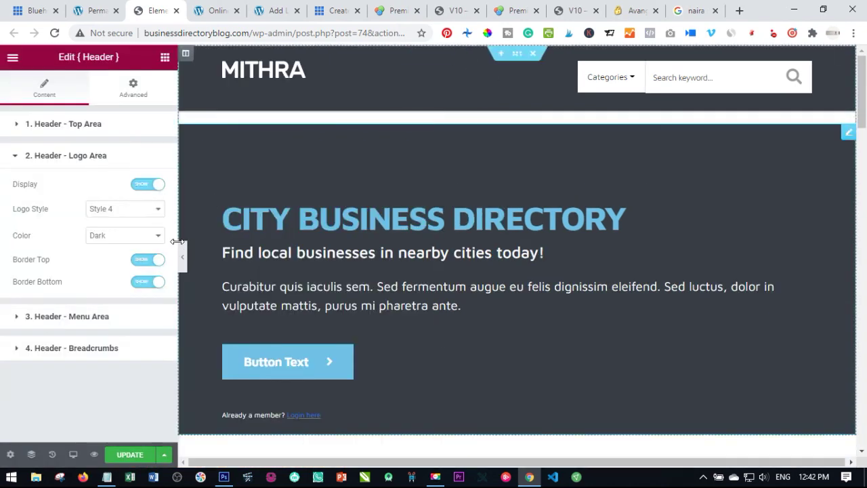
Try Styles 5 and 6 for the header's logo area and set the Logo Style to Style 1
click(128, 217)
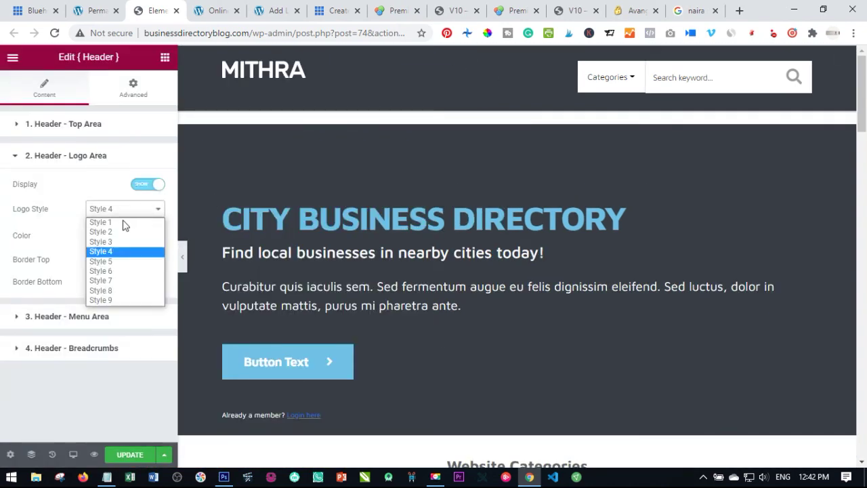
click(114, 268)
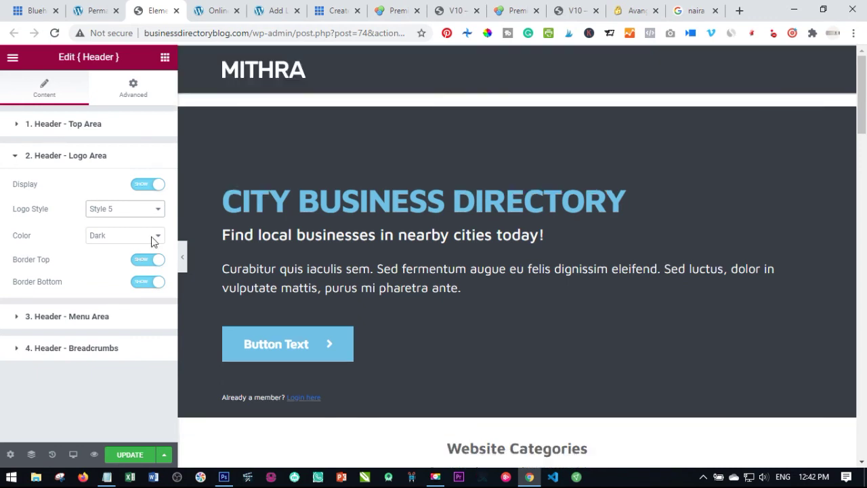
click(183, 251)
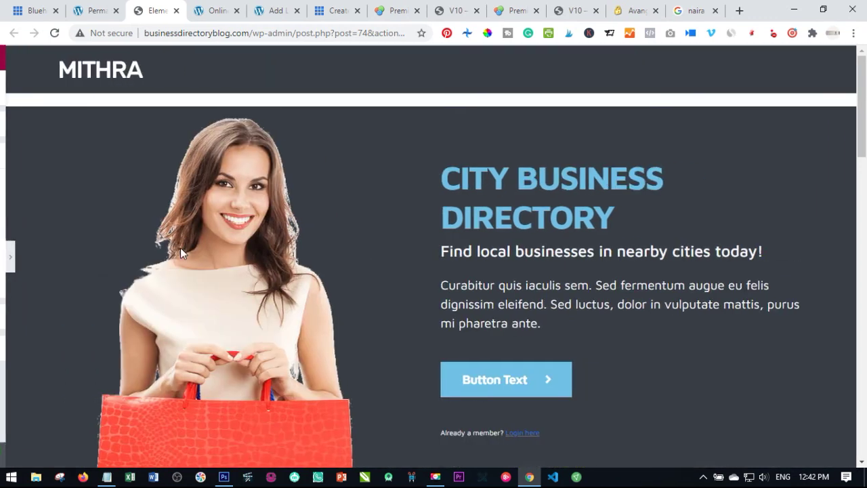
click(5, 258)
click(142, 210)
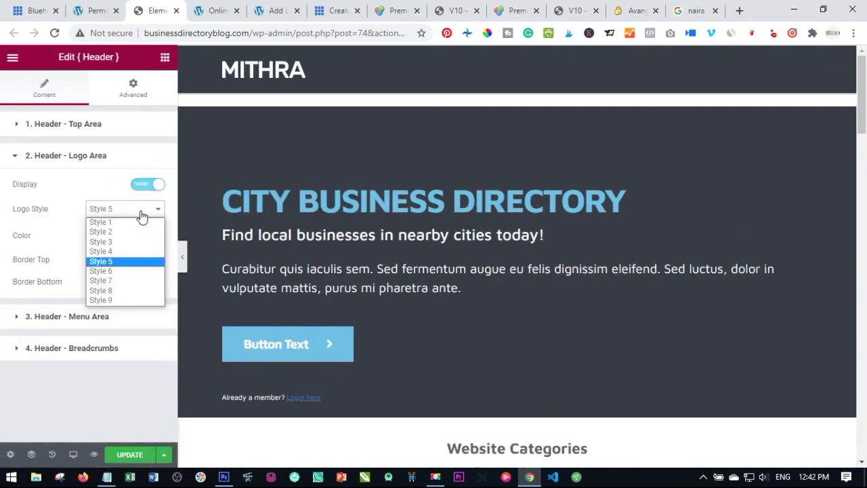
click(114, 272)
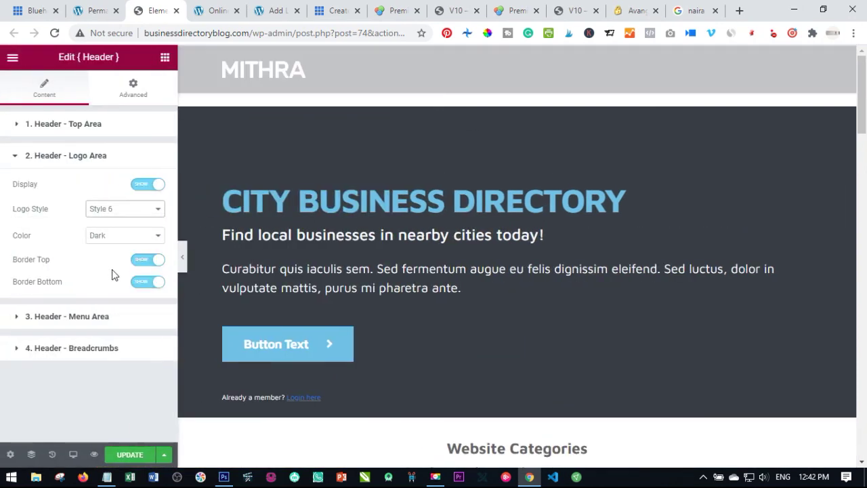
click(139, 215)
click(114, 221)
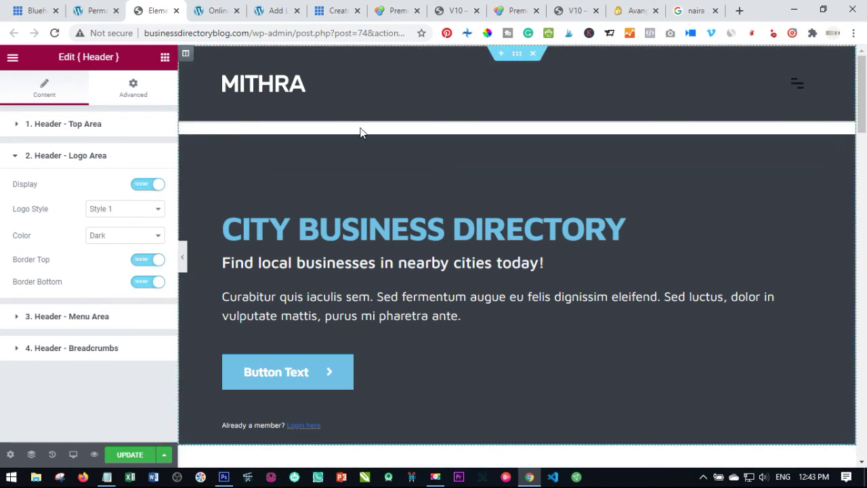
Try White, Primary and Secondary as the color of the header's logo area, checking Primary at full width
click(105, 237)
click(107, 274)
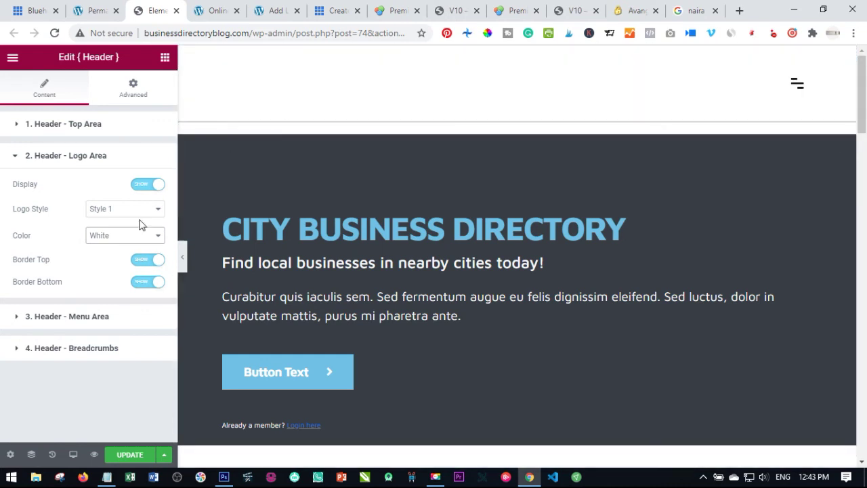
click(118, 237)
click(107, 279)
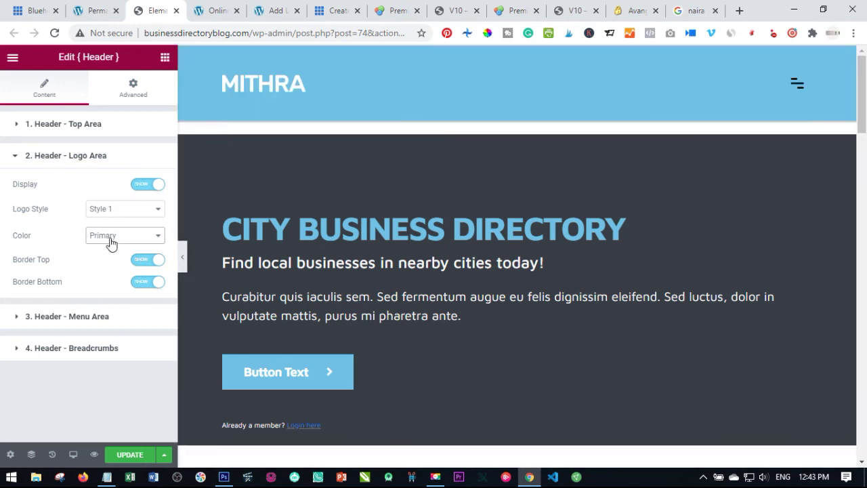
click(182, 256)
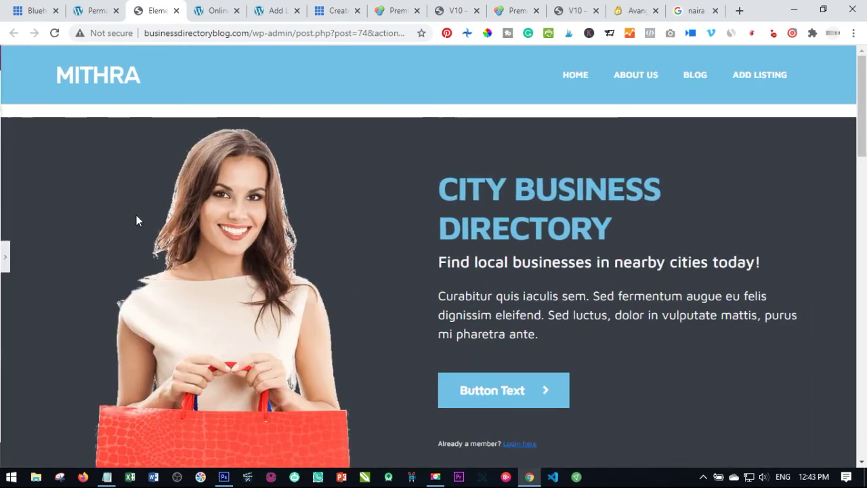
click(5, 256)
click(105, 235)
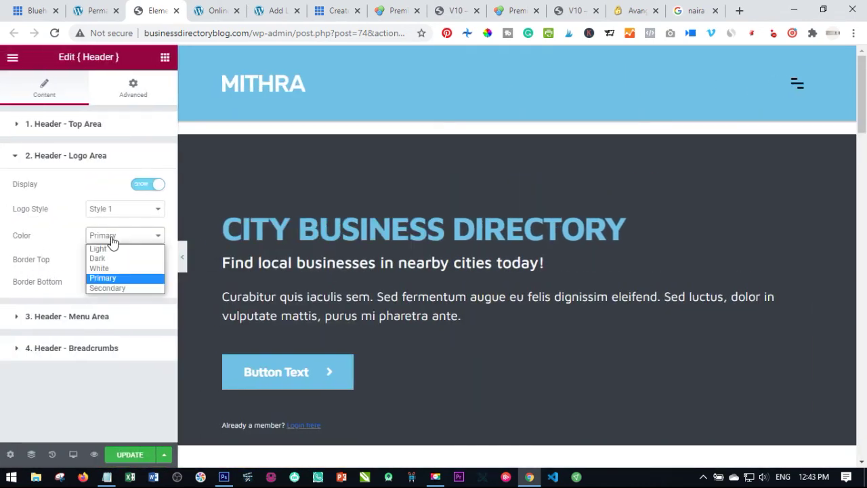
click(105, 287)
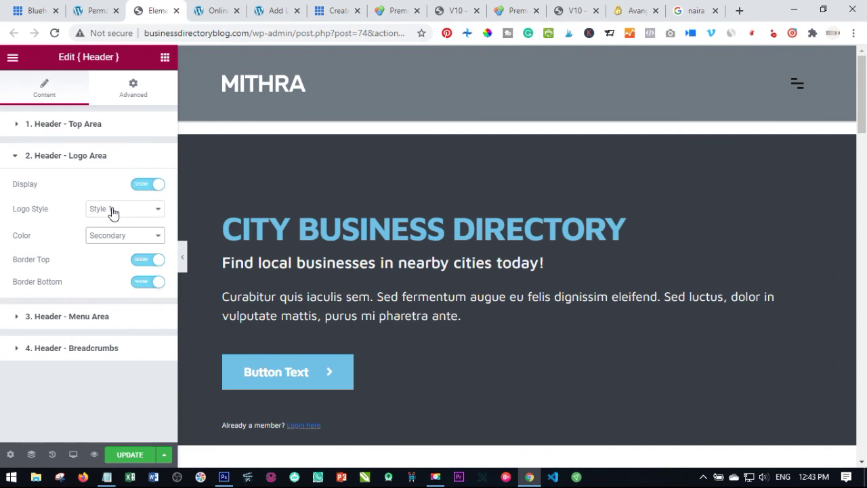
Set the color of the header's logo area to Dark and check the header at full width
click(109, 236)
click(103, 259)
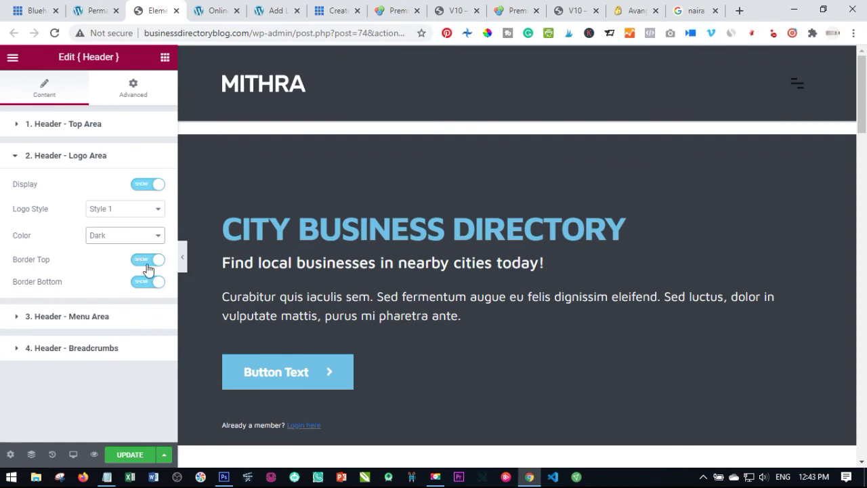
click(185, 263)
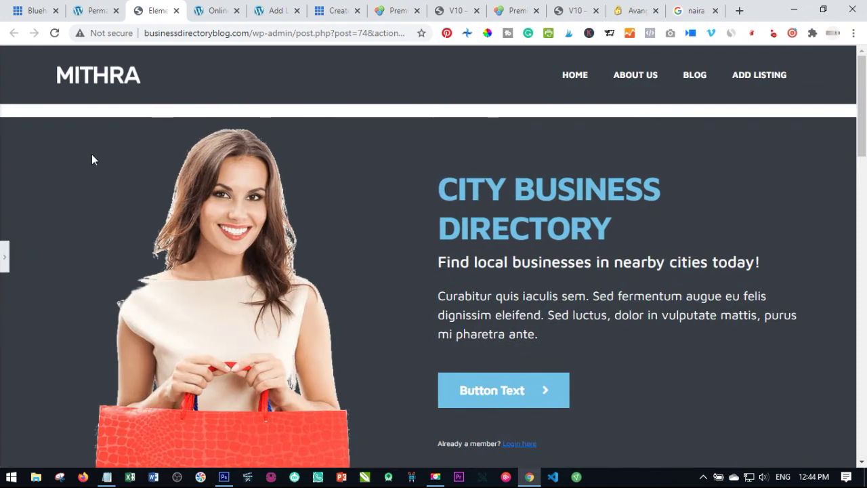
click(5, 261)
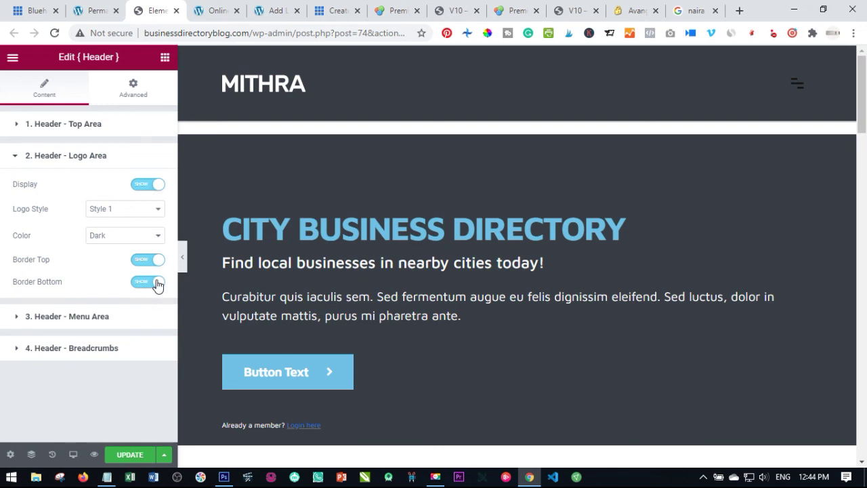
click(153, 281)
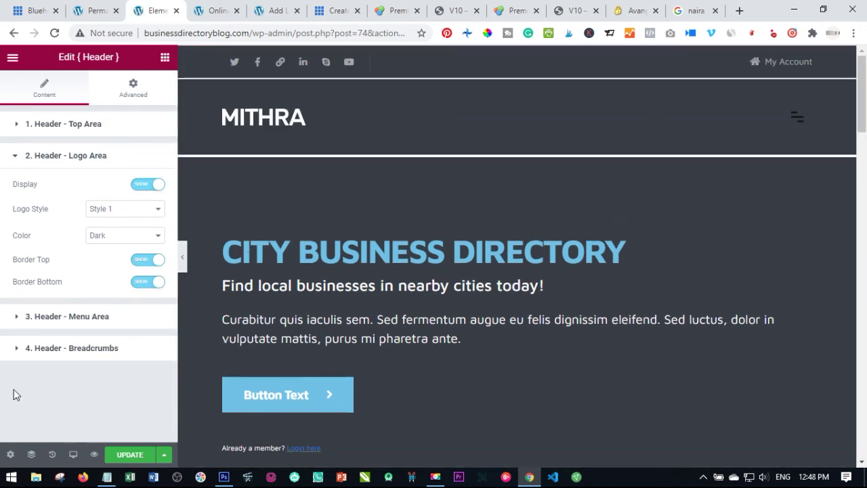
Try to add the PremiumPress Footer element to the empty area at the end of the homepage
scroll(364, 235, down, 2)
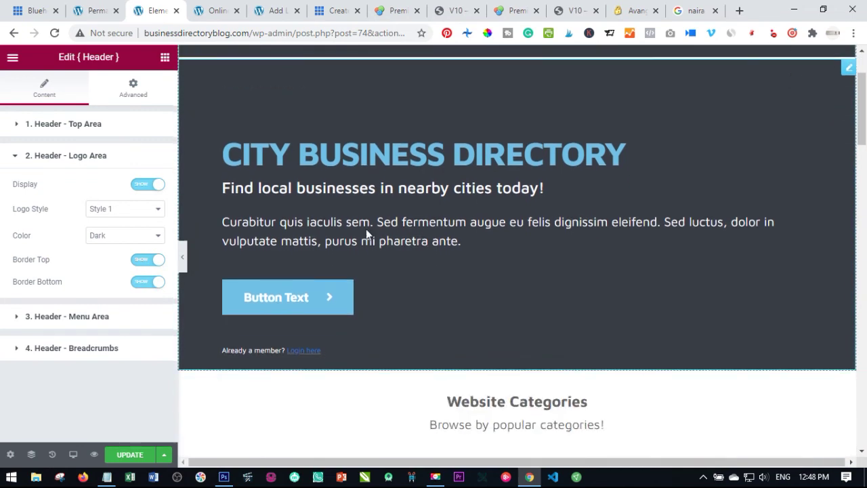
scroll(524, 175, up, 2)
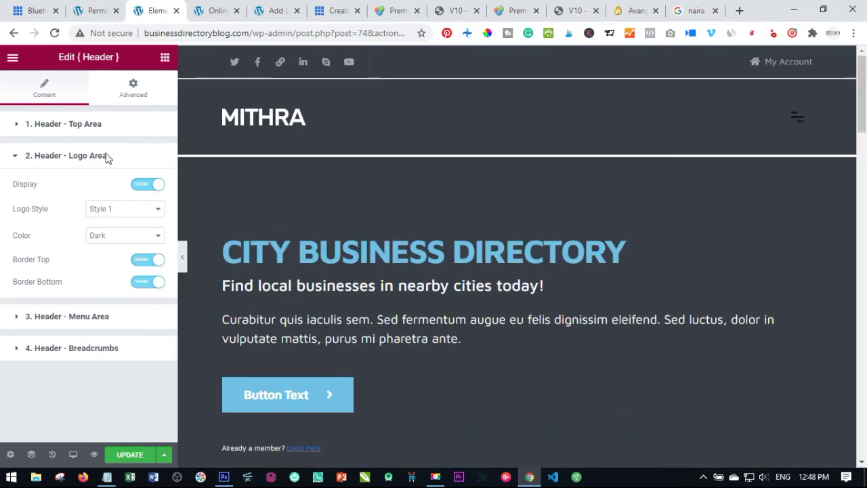
scroll(265, 257, down, 12)
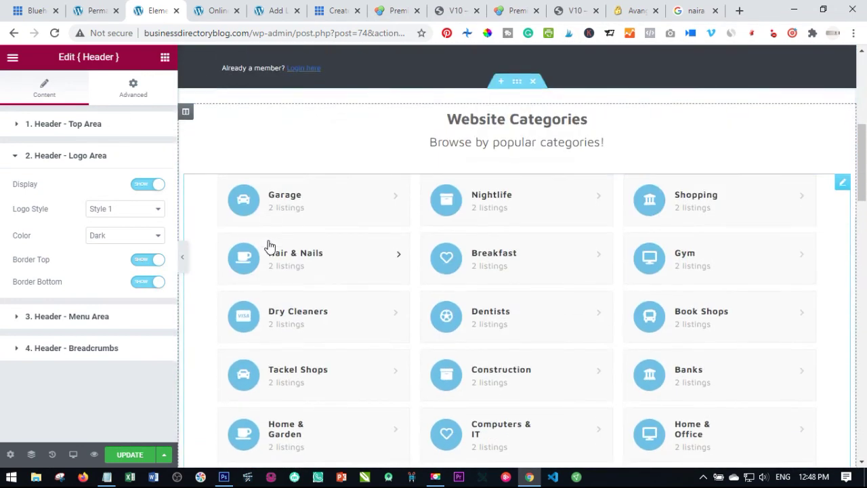
scroll(273, 244, down, 8)
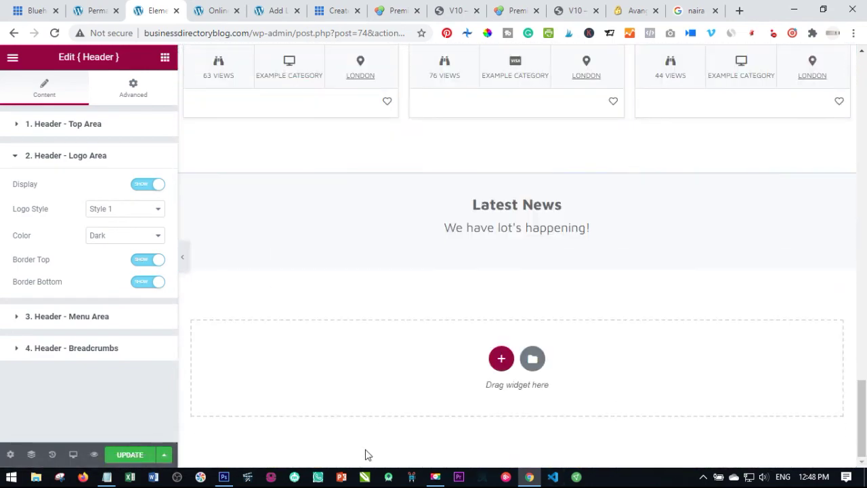
click(164, 58)
scroll(40, 318, down, 4)
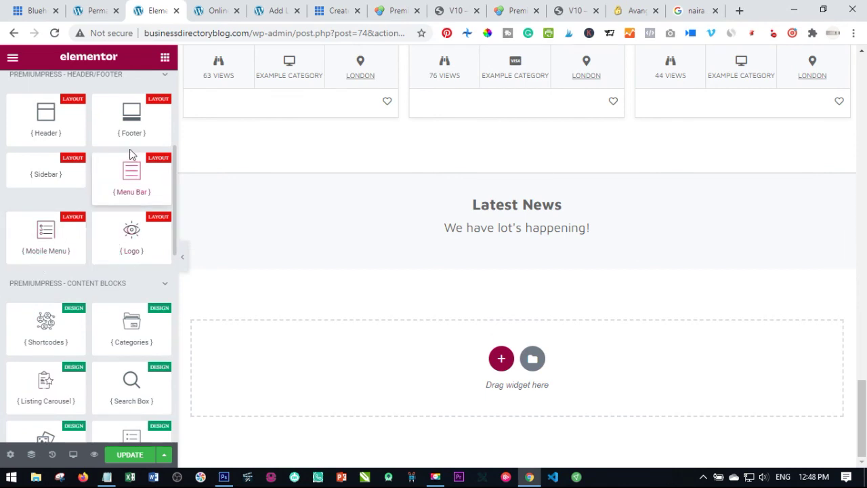
drag(120, 132, 499, 330)
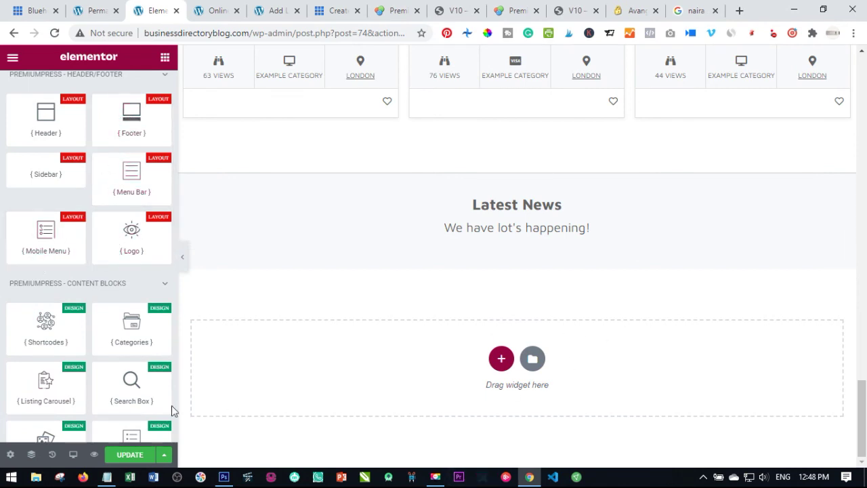
Look through the PremiumPress content blocks and update the homepage to save the header changes
scroll(61, 373, down, 1)
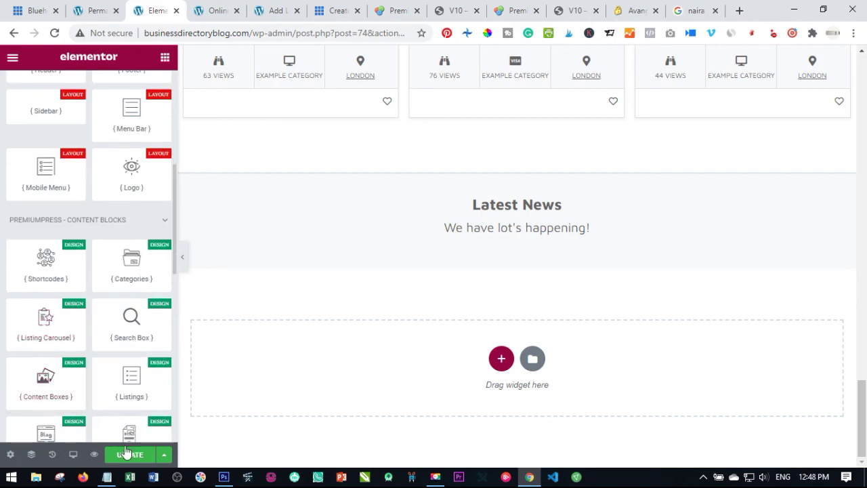
scroll(70, 357, down, 1)
scroll(407, 308, up, 15)
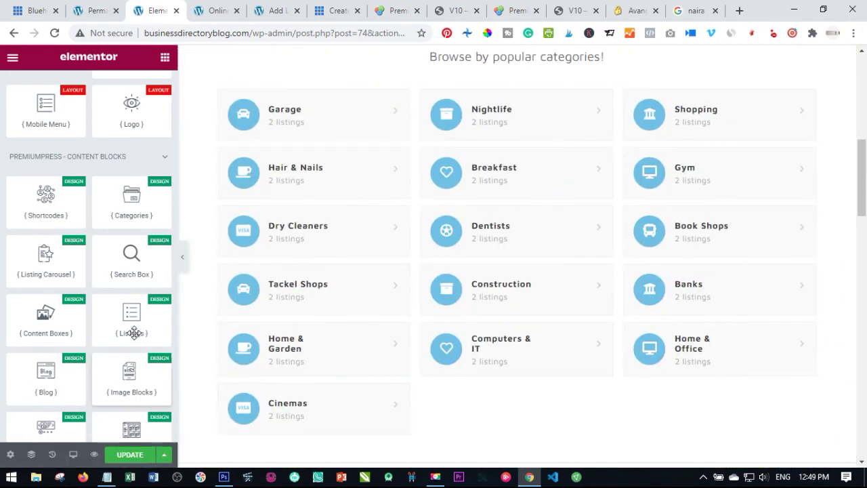
click(130, 454)
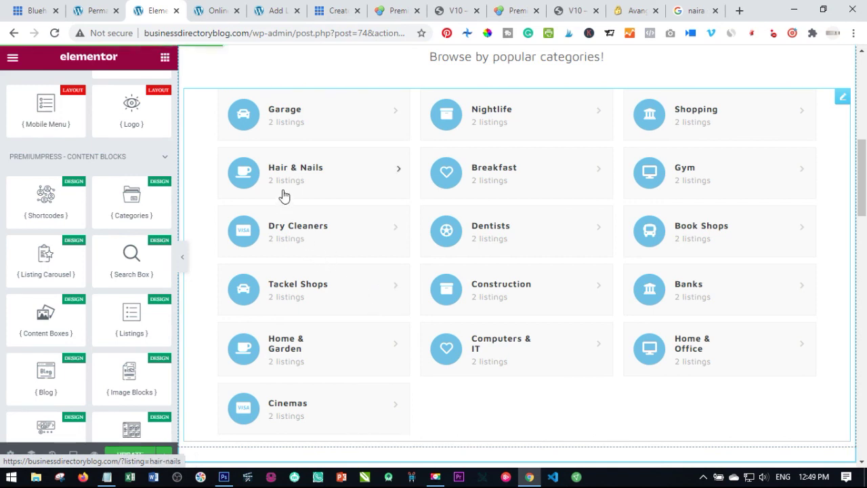
Switch to the live homepage and check its header, logo, menu and hero section
click(205, 12)
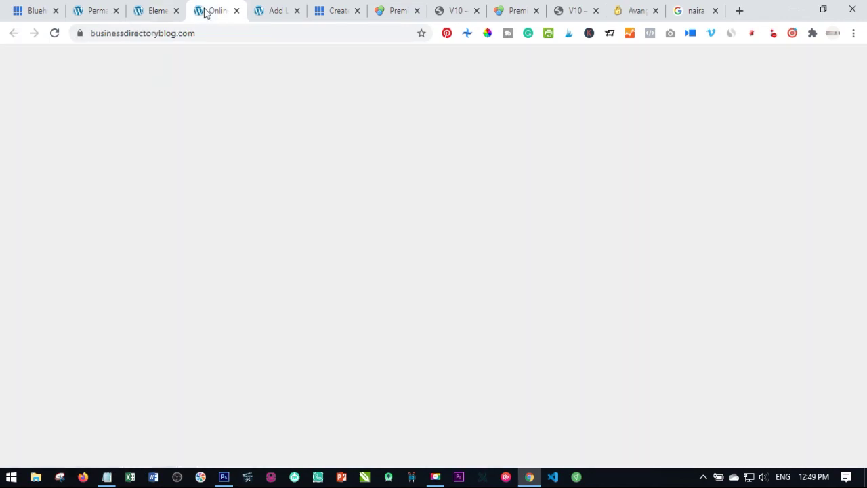
scroll(154, 222, up, 6)
scroll(155, 222, up, 10)
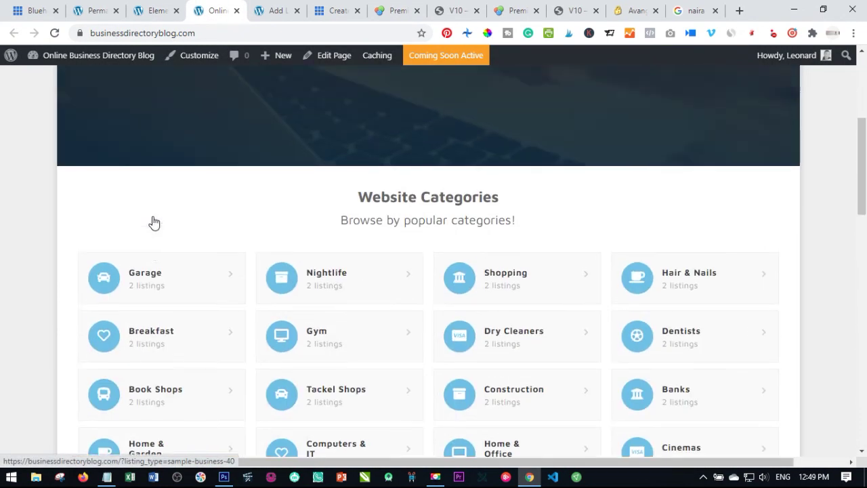
click(159, 114)
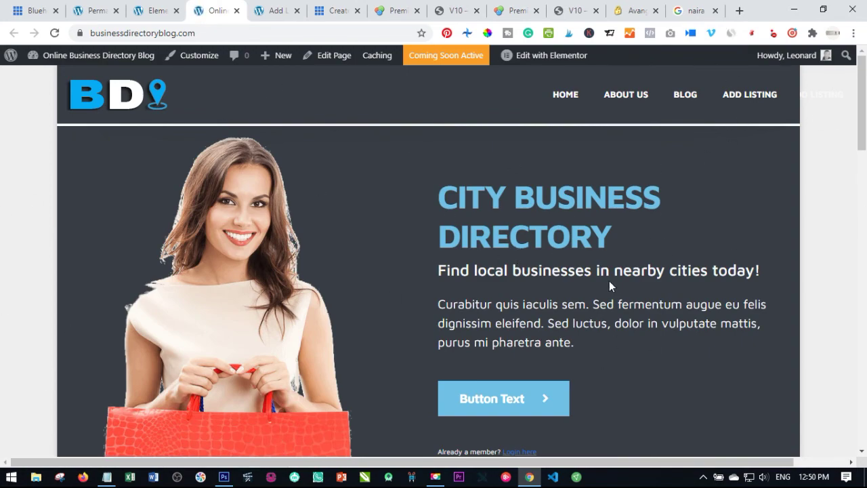
Examine the live homepage from the hero section through the categories, recently added listings, latest news and footer
scroll(609, 280, down, 5)
scroll(538, 319, up, 5)
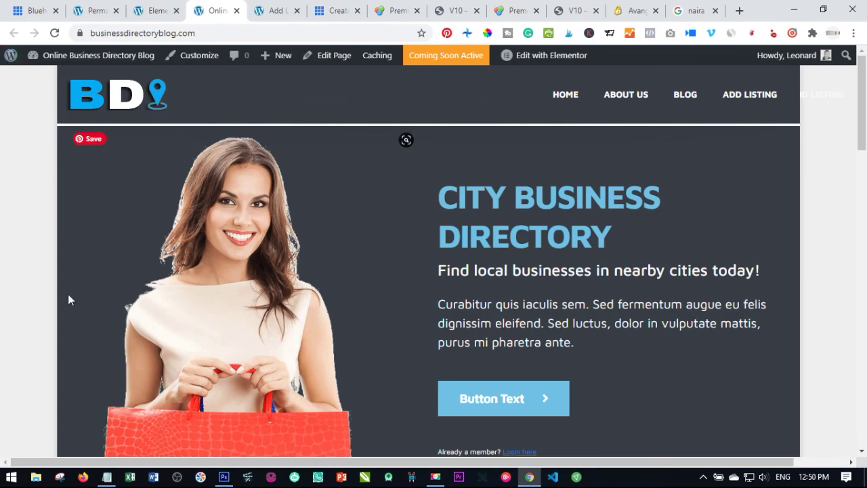
scroll(809, 210, down, 14)
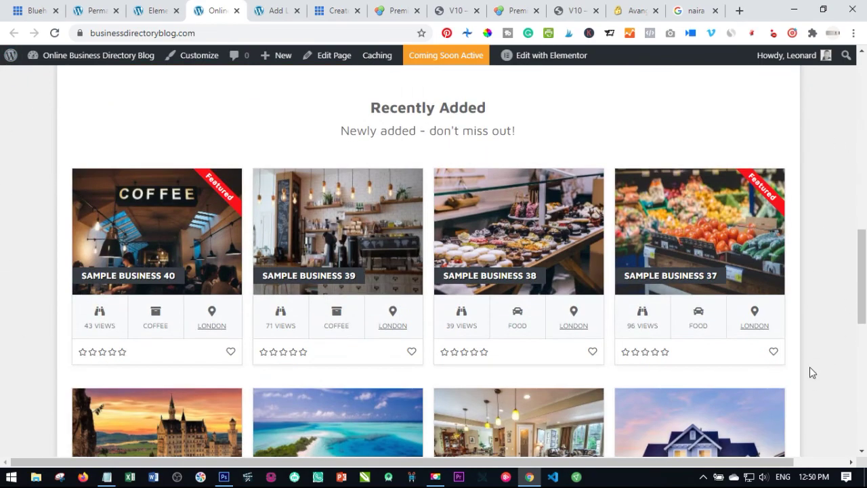
scroll(809, 380, down, 5)
scroll(817, 285, down, 3)
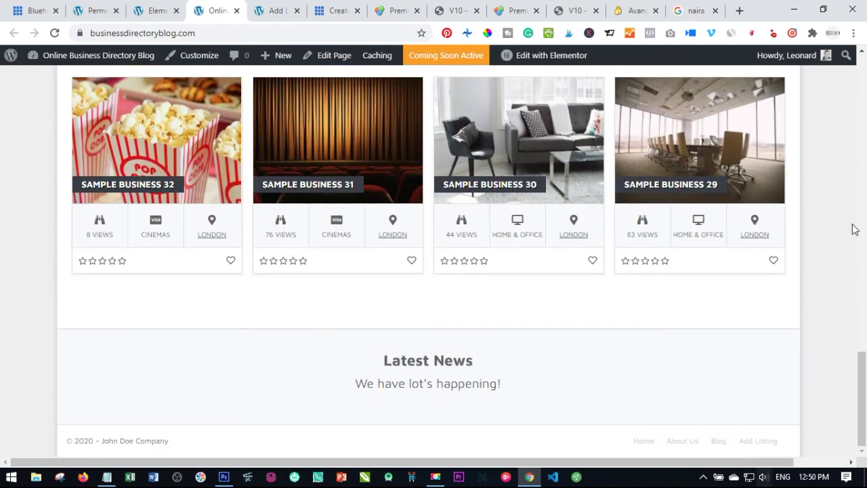
scroll(843, 300, up, 6)
scroll(835, 275, up, 12)
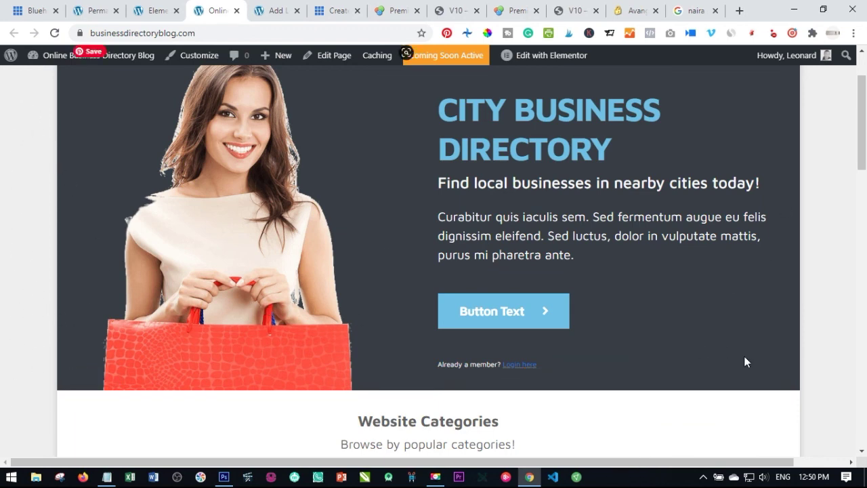
scroll(332, 340, up, 2)
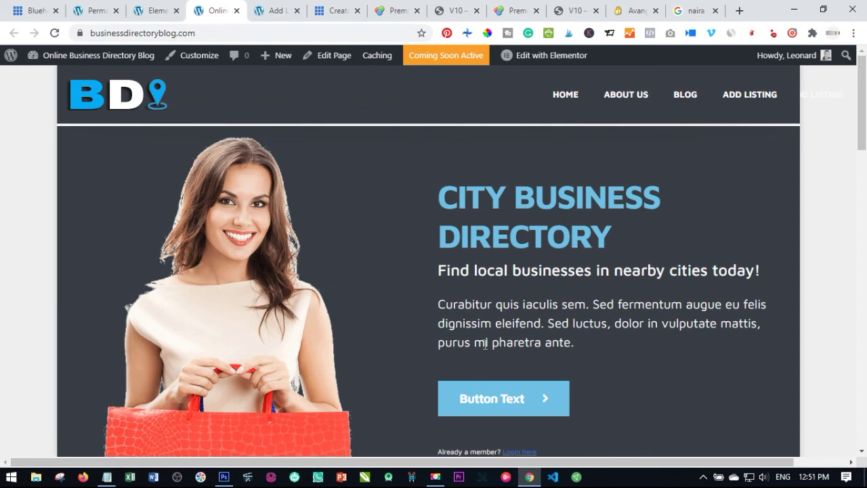
scroll(529, 186, down, 3)
scroll(492, 240, up, 3)
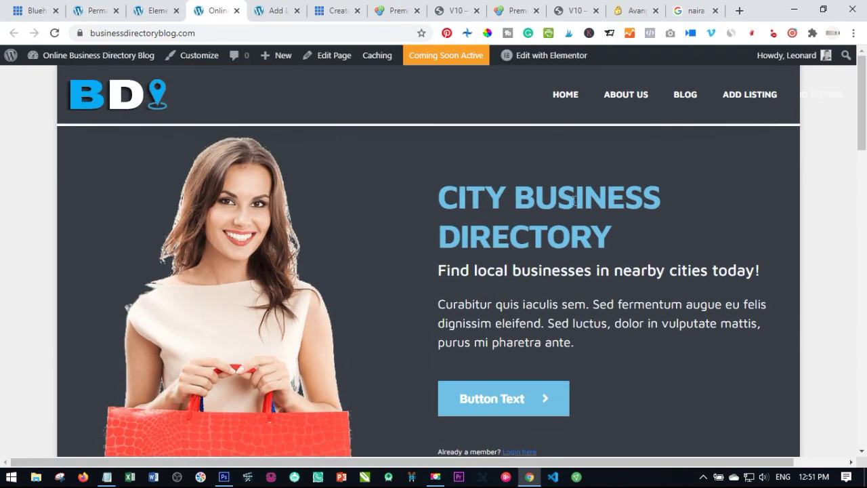
Open the Add Listing page, look through the listing packages and select the Standrad package
click(753, 99)
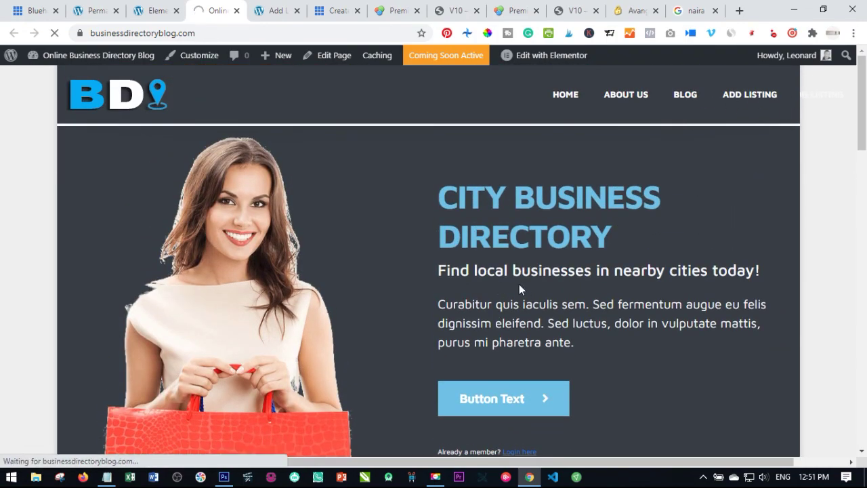
scroll(549, 213, down, 2)
scroll(304, 382, down, 5)
scroll(428, 298, down, 4)
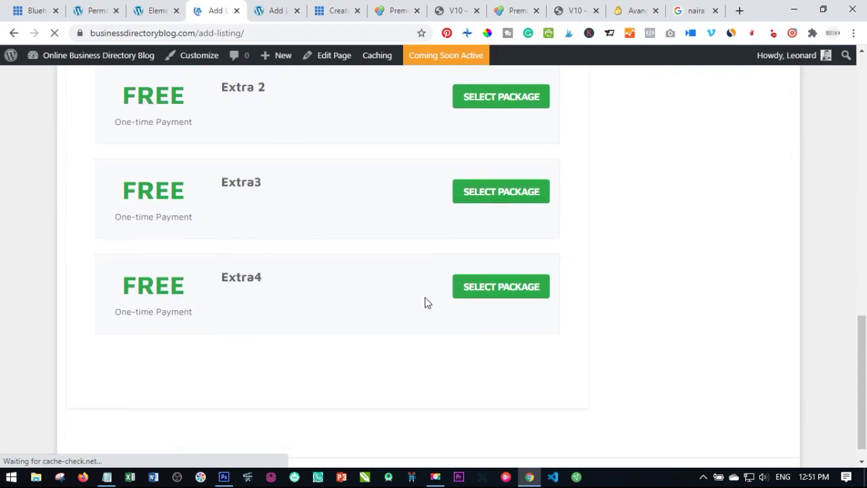
scroll(180, 260, up, 7)
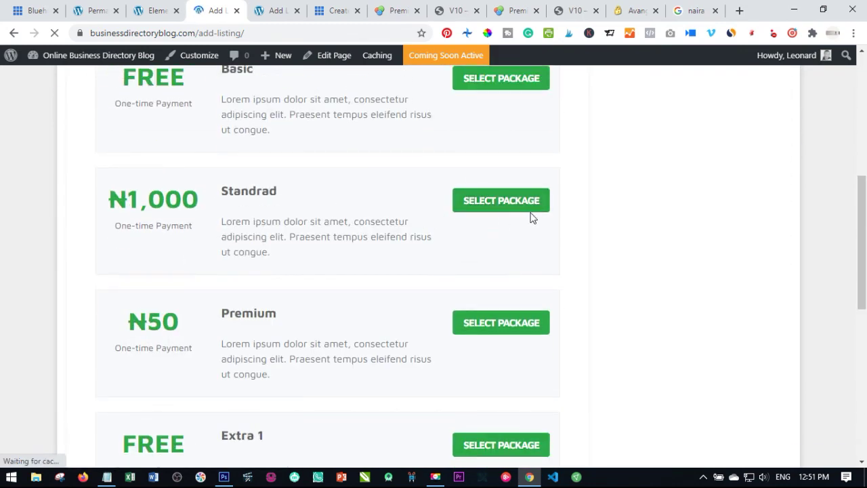
click(500, 199)
scroll(376, 291, up, 4)
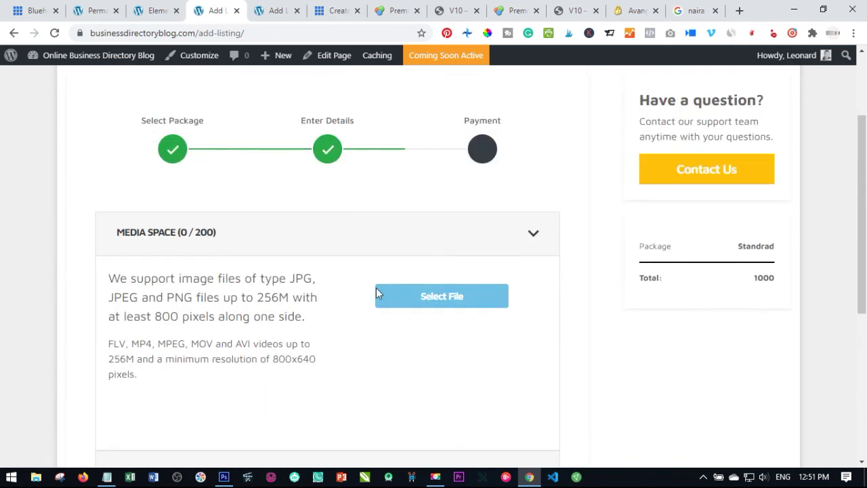
Go through the Basic package's listing form, expanding Description to examine working hours, company contact fields, local amenities and keywords
click(341, 248)
scroll(285, 247, down, 2)
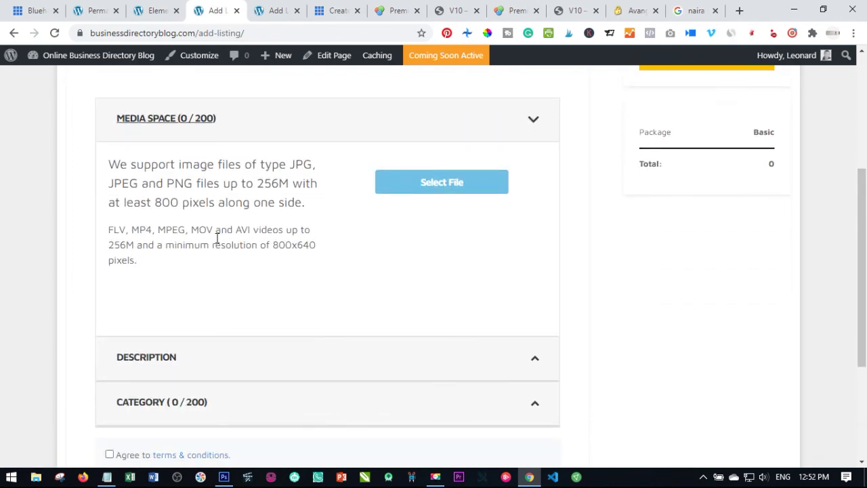
scroll(326, 237, down, 2)
click(270, 239)
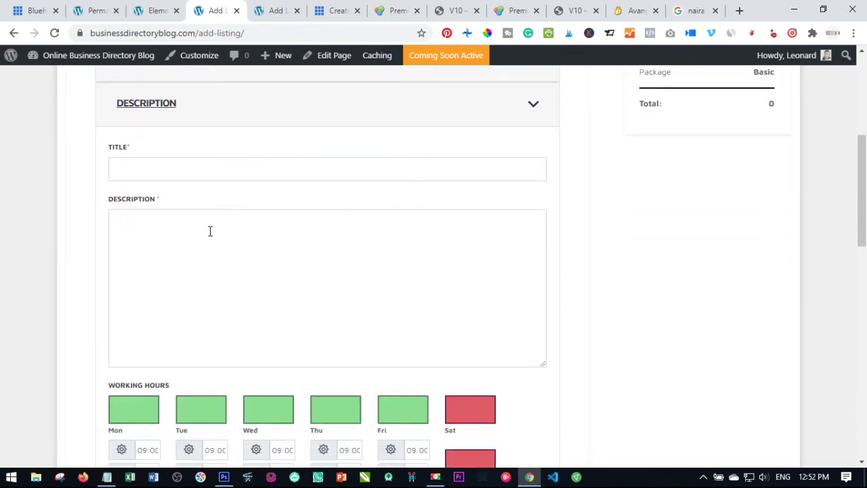
scroll(209, 231, down, 4)
scroll(288, 245, down, 2)
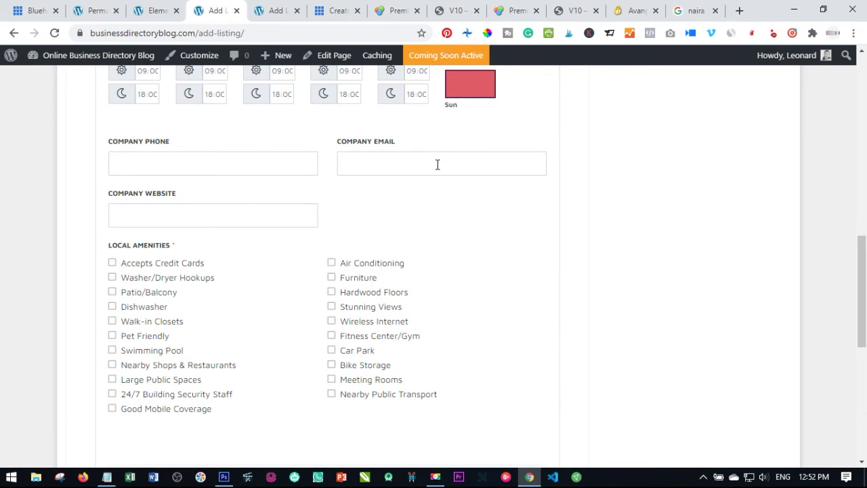
scroll(154, 209, down, 2)
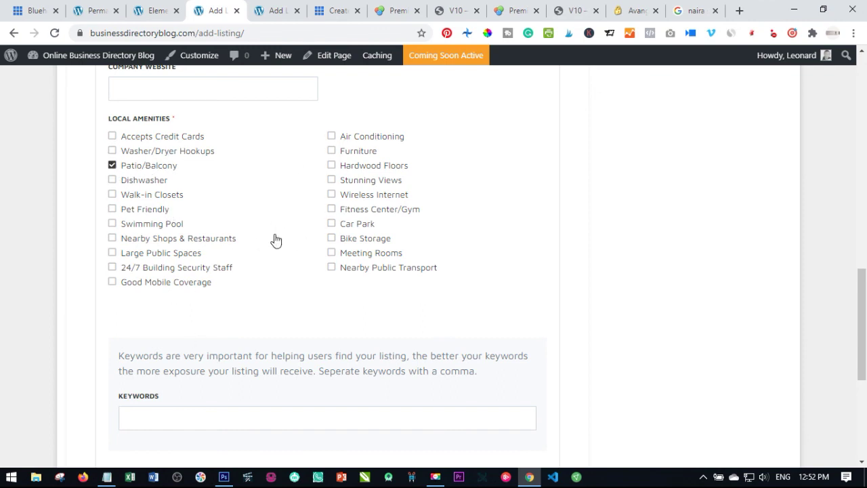
scroll(155, 219, down, 1)
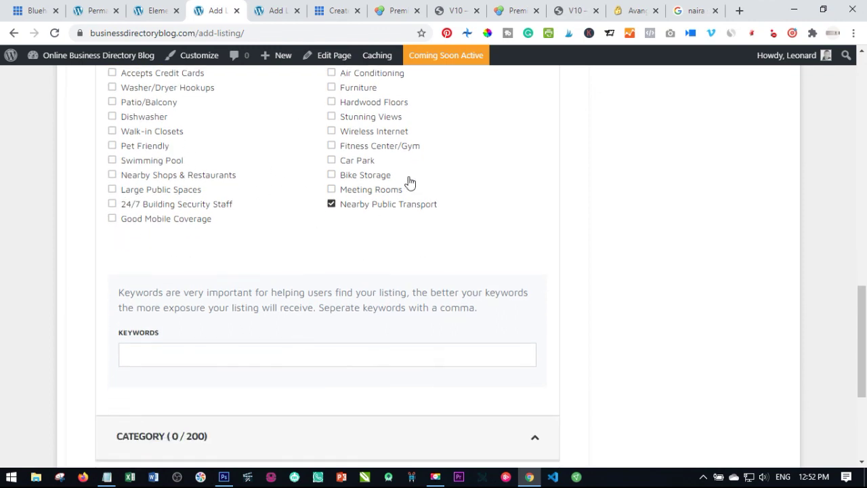
scroll(190, 278, down, 2)
scroll(239, 234, down, 1)
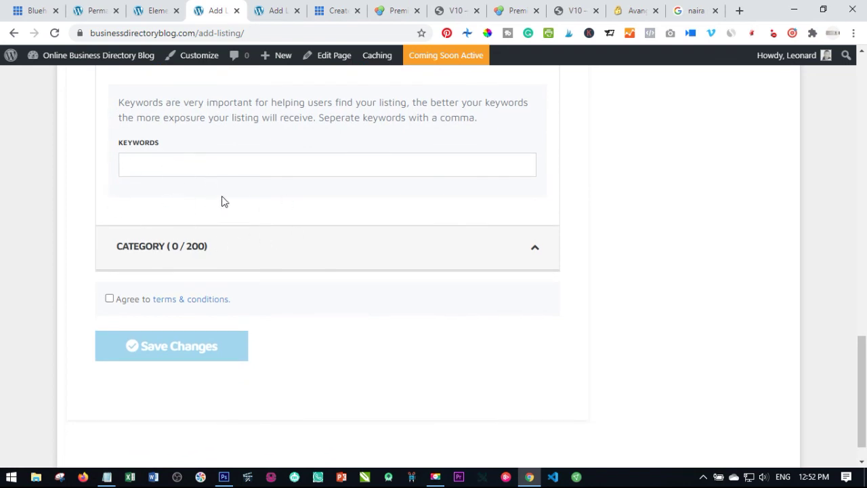
scroll(189, 217, down, 1)
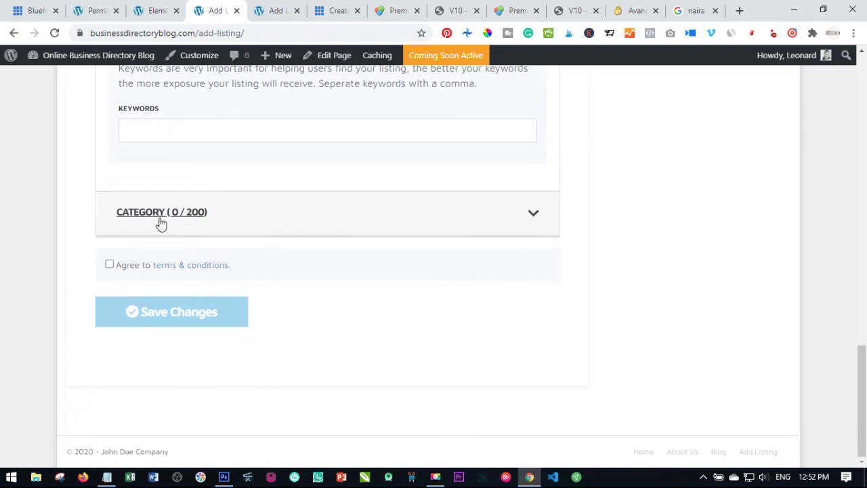
Expand the listing form's Category section, look through the categories and agree to the terms & conditions
click(160, 223)
scroll(311, 231, down, 3)
scroll(207, 217, down, 5)
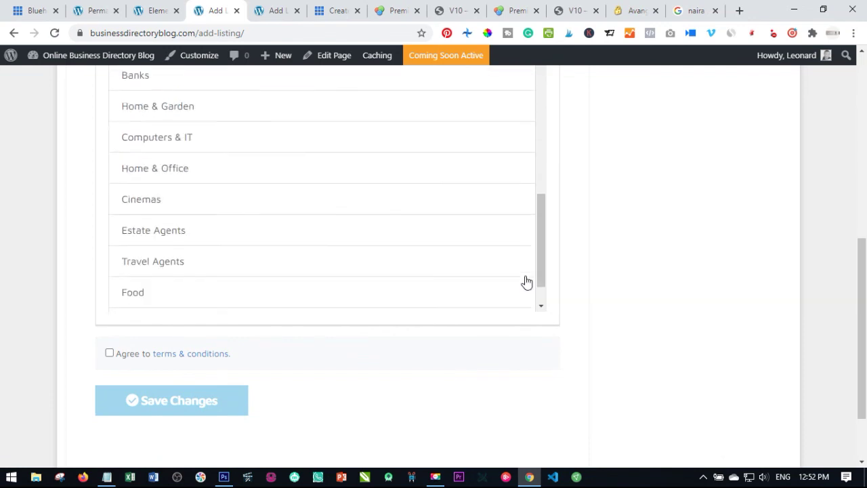
scroll(138, 298, down, 1)
click(110, 264)
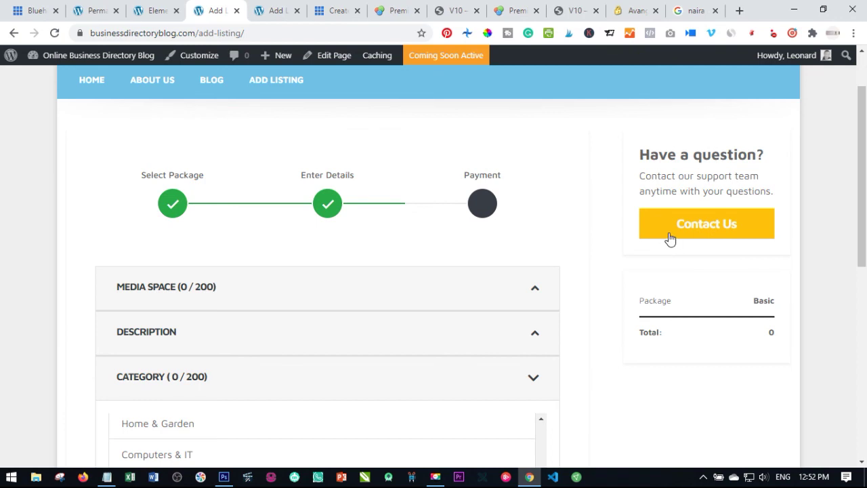
Review the Add Listing form's progress steps, collapsed sections and package summary
scroll(441, 244, down, 3)
scroll(490, 278, down, 4)
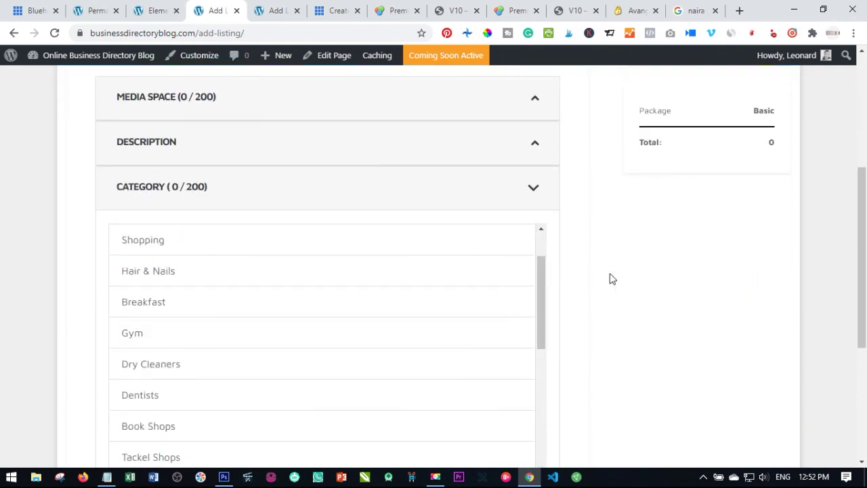
scroll(612, 277, up, 4)
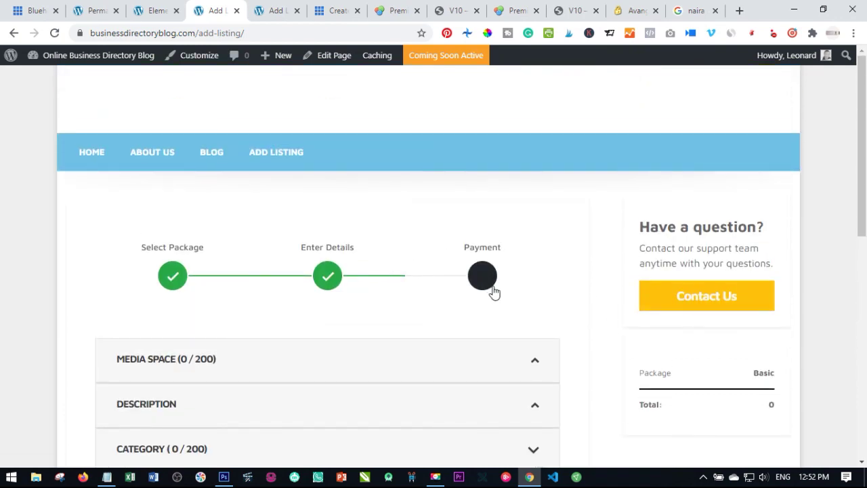
scroll(614, 291, down, 3)
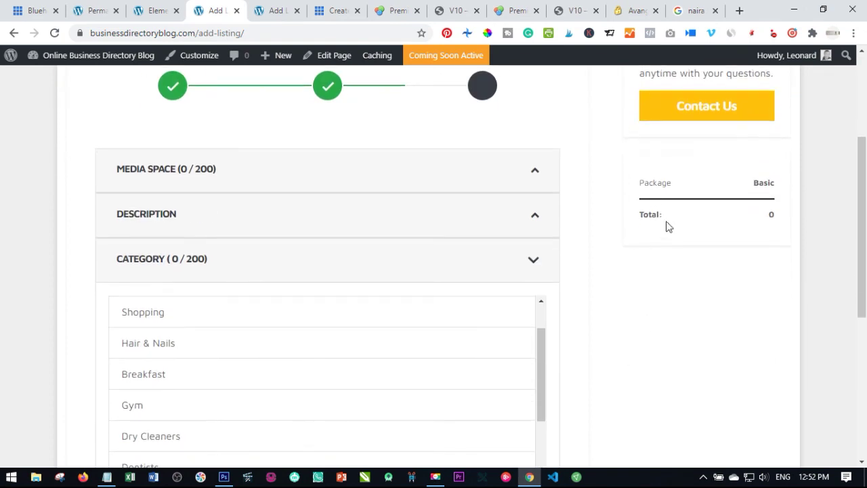
scroll(677, 239, down, 2)
scroll(644, 229, up, 4)
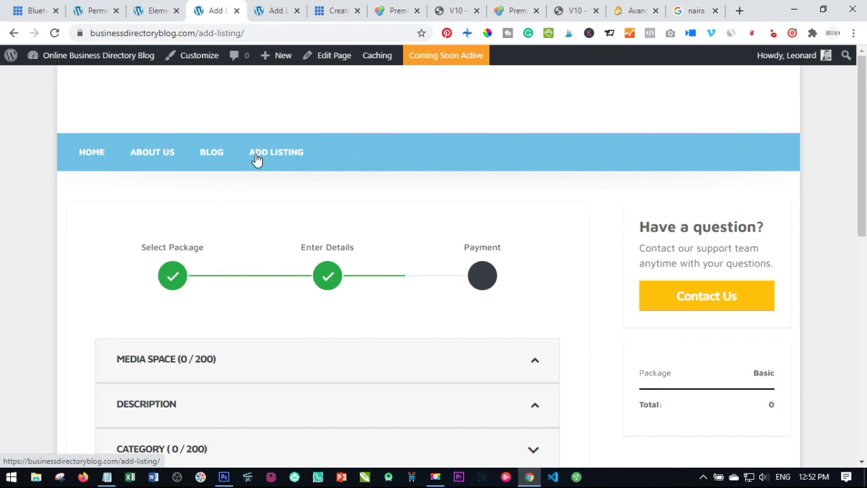
Return to the WordPress admin and open the PremiumPress theme Configuration page
click(105, 14)
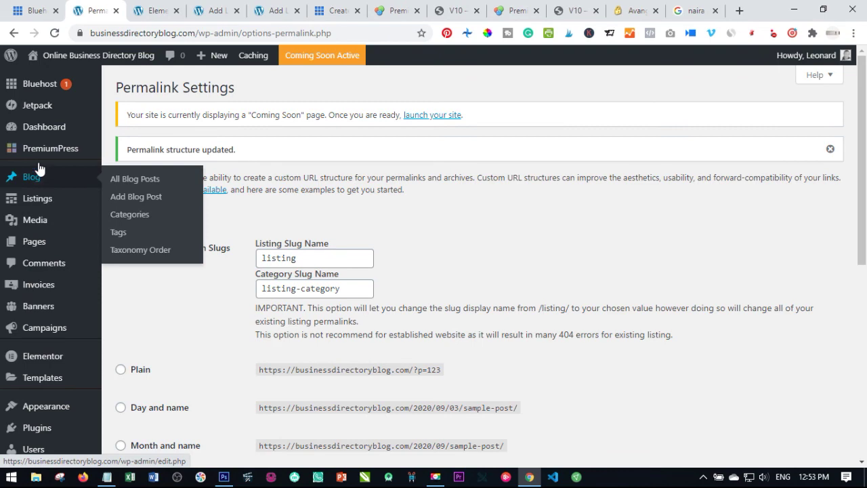
mouse_move(43, 145)
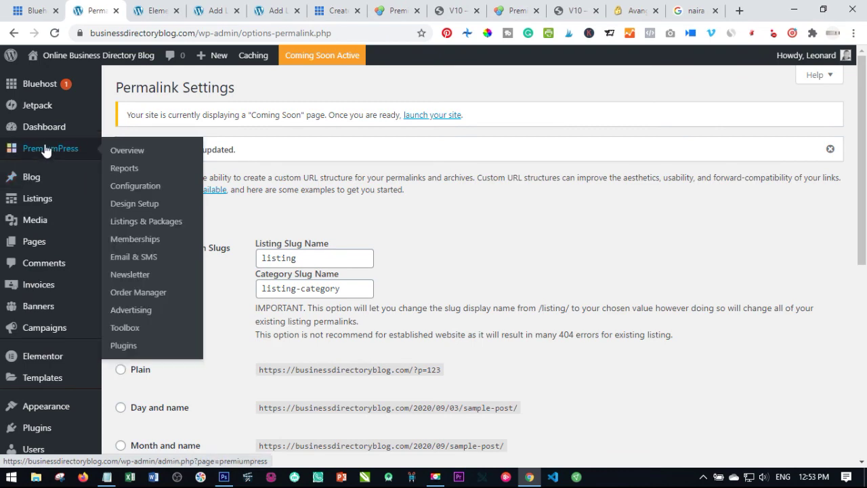
click(129, 202)
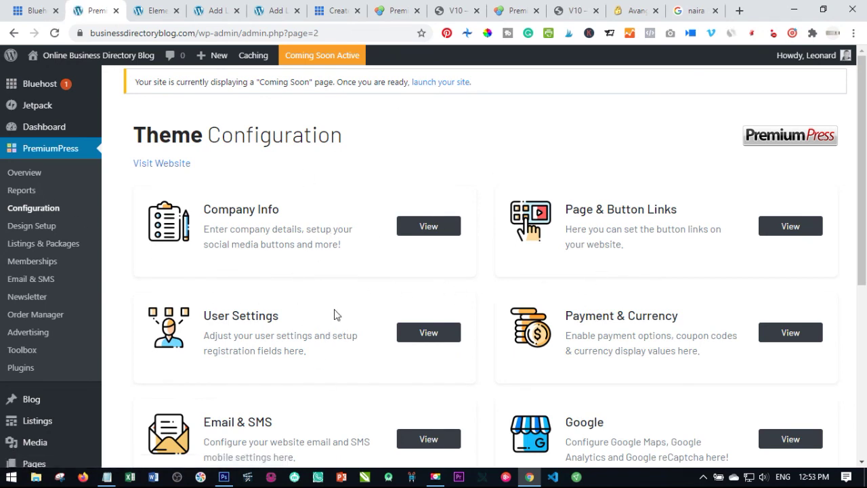
Go back to the live site and examine the About Us page with its sidebar
click(156, 10)
click(215, 11)
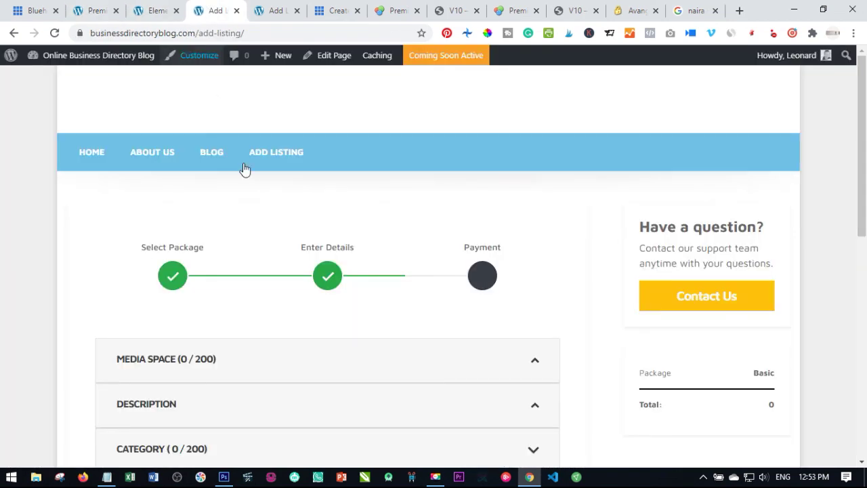
click(155, 158)
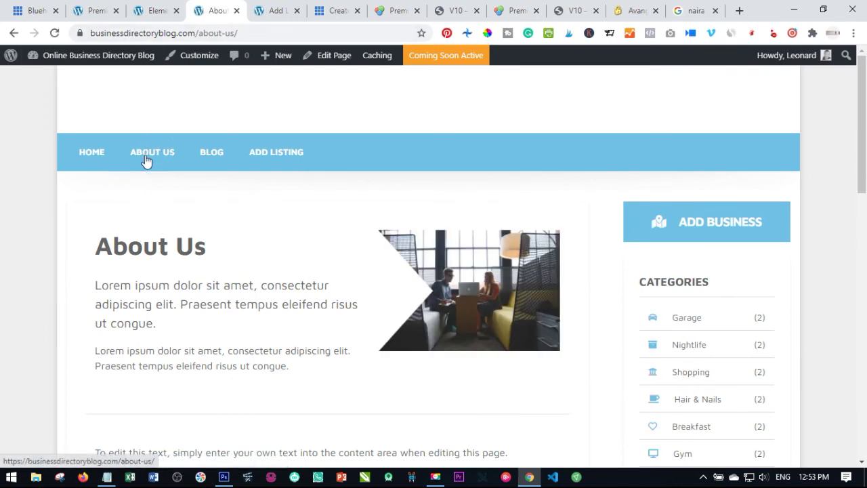
scroll(260, 294, down, 3)
scroll(261, 293, down, 10)
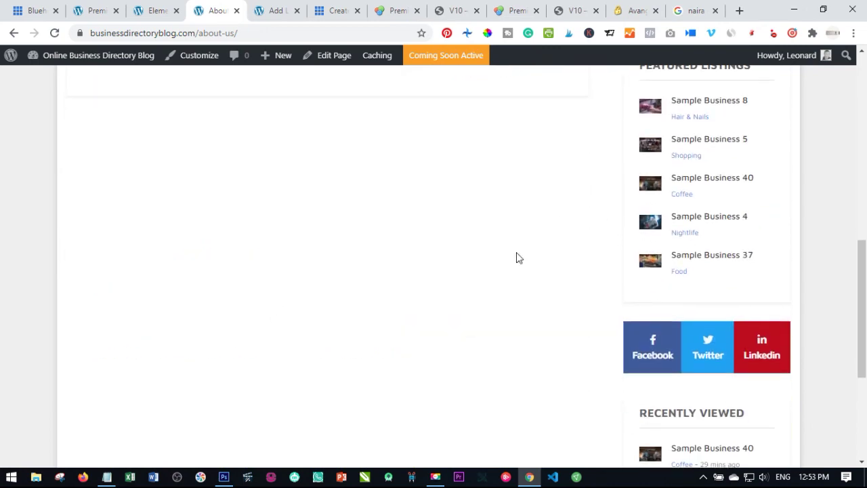
scroll(451, 357, up, 12)
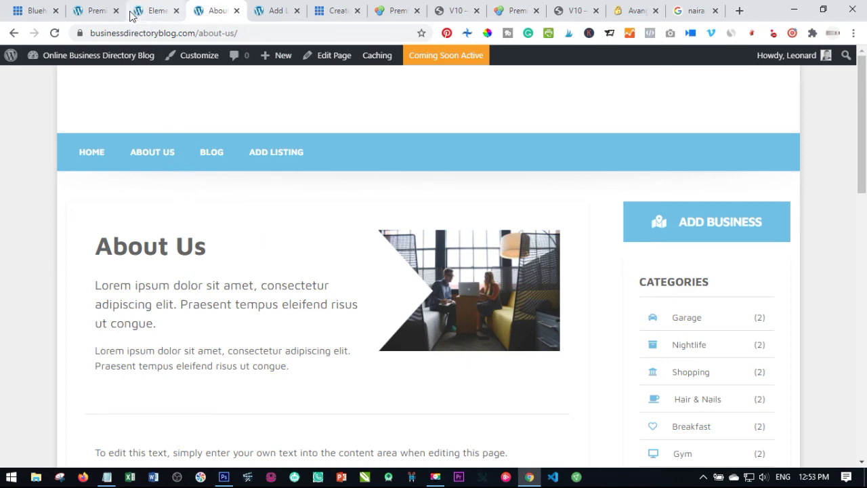
Open the live homepage from the other Add Listing page and look through the sample business listings
click(102, 11)
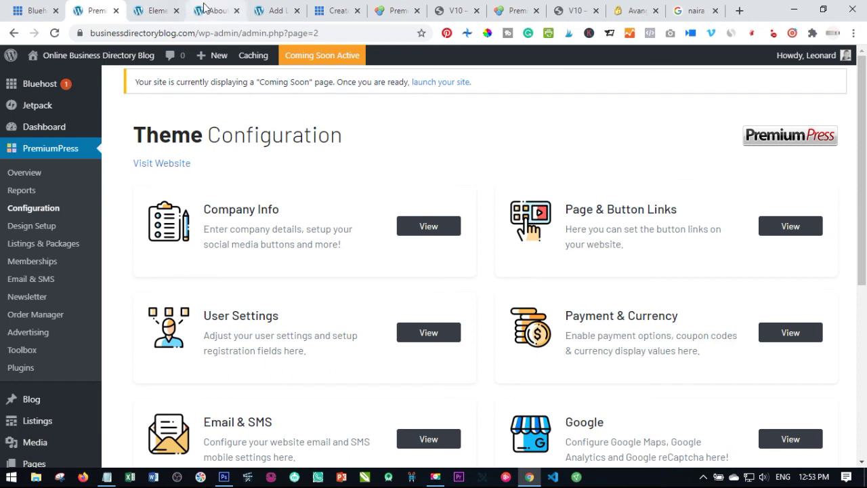
click(262, 7)
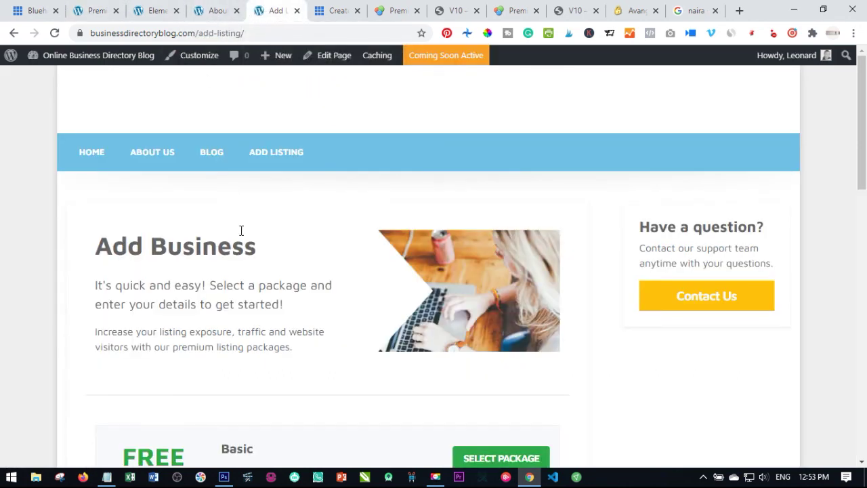
click(101, 155)
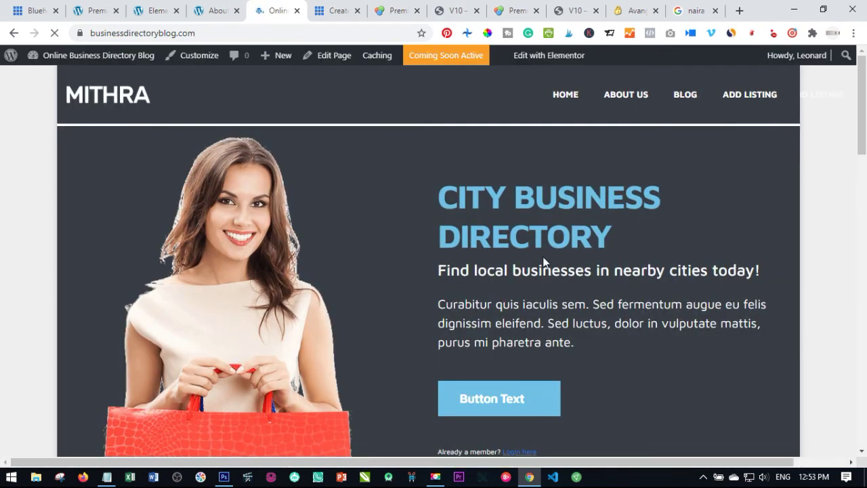
scroll(418, 230, down, 10)
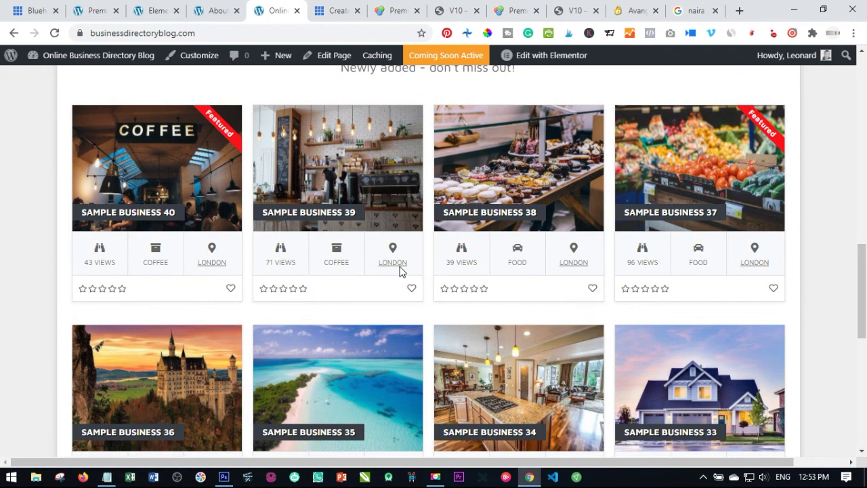
scroll(391, 292, down, 4)
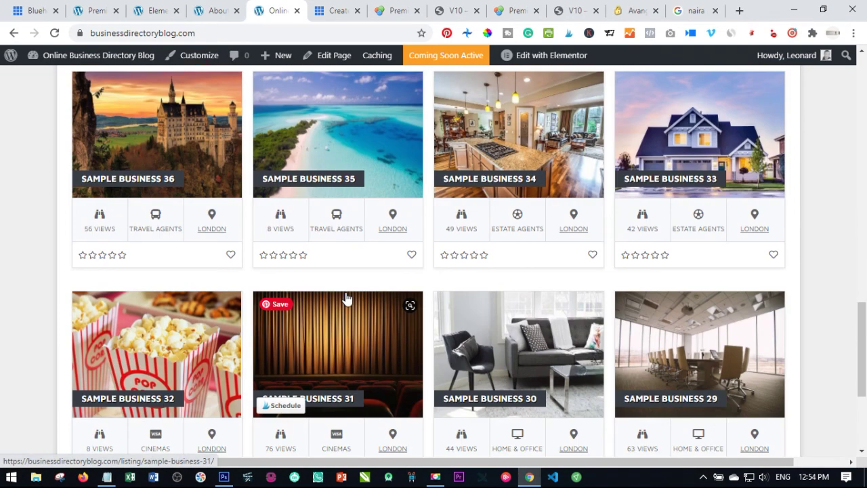
Review the rest of the homepage's sample listings, Latest News section and footer, and return to the hero banner
scroll(251, 266, down, 2)
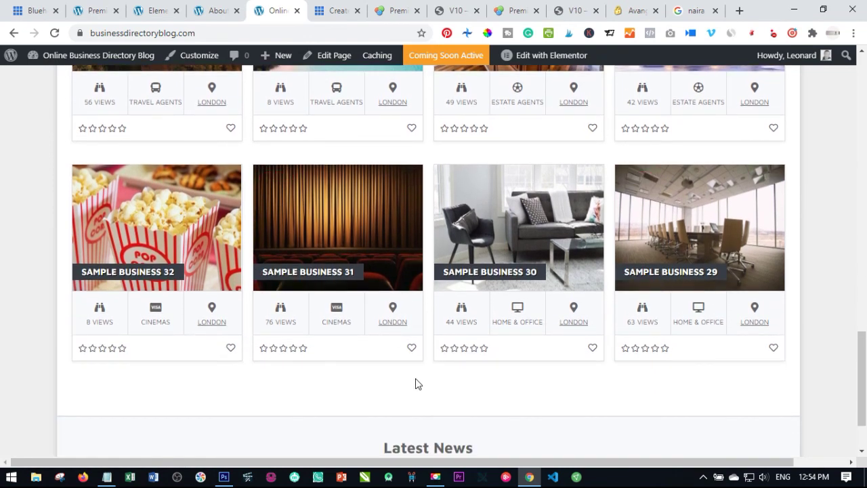
scroll(418, 384, down, 2)
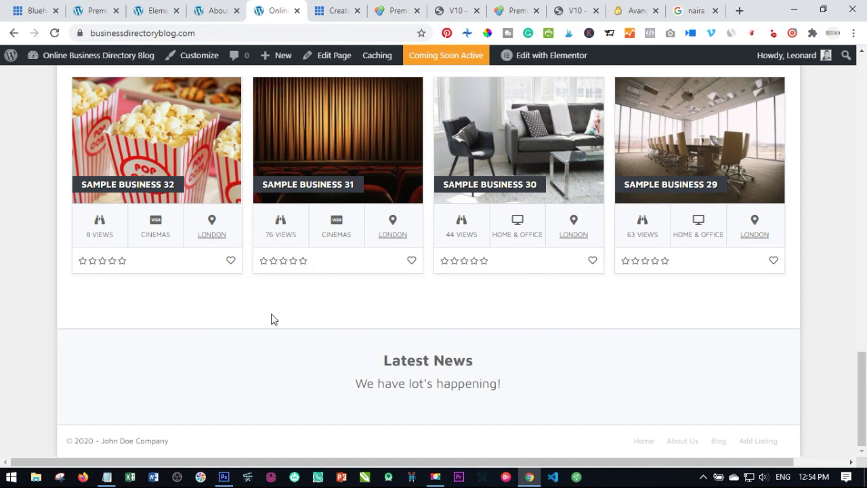
scroll(271, 319, up, 2)
scroll(271, 319, up, 14)
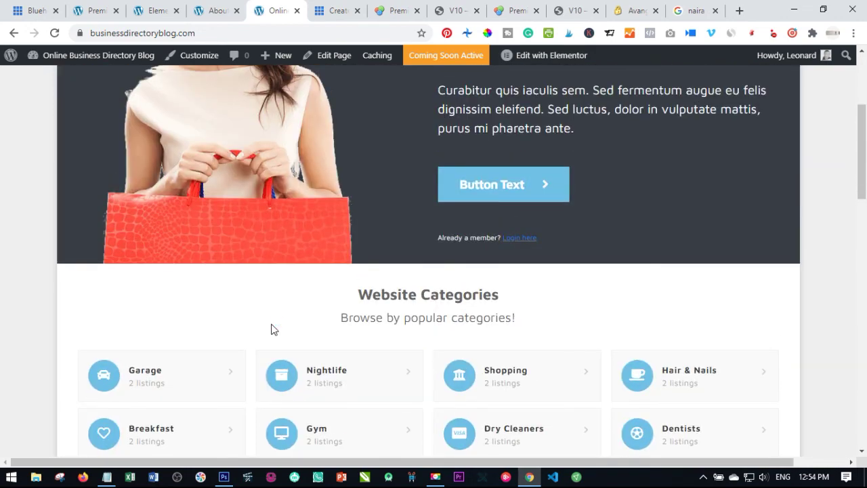
scroll(271, 329, up, 4)
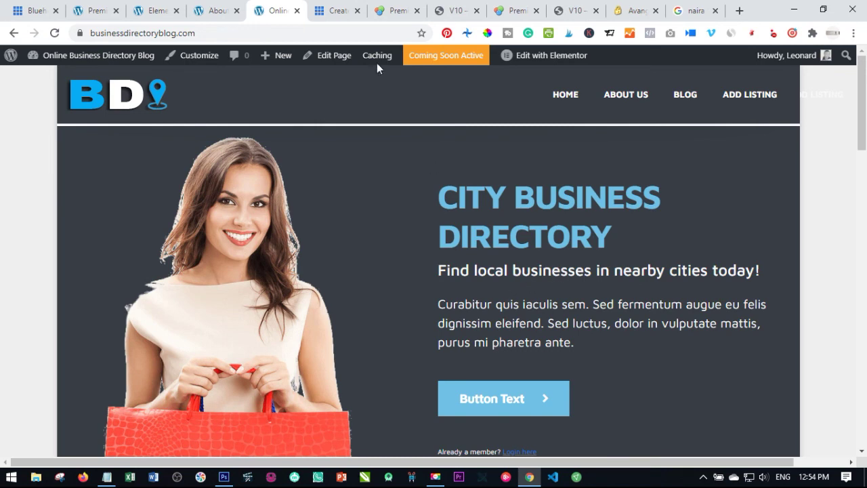
Switch to the PremiumPress plugins page and look through the payment plugins down to the footer's theme links
click(390, 11)
scroll(549, 347, down, 5)
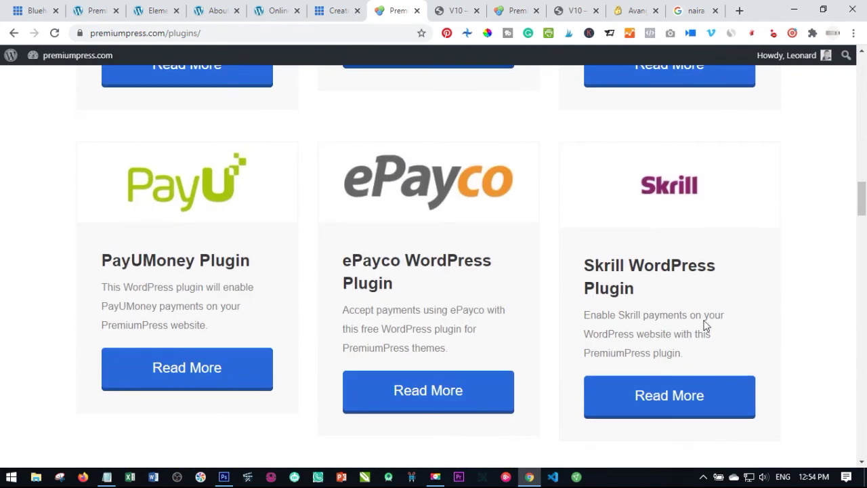
scroll(859, 273, down, 15)
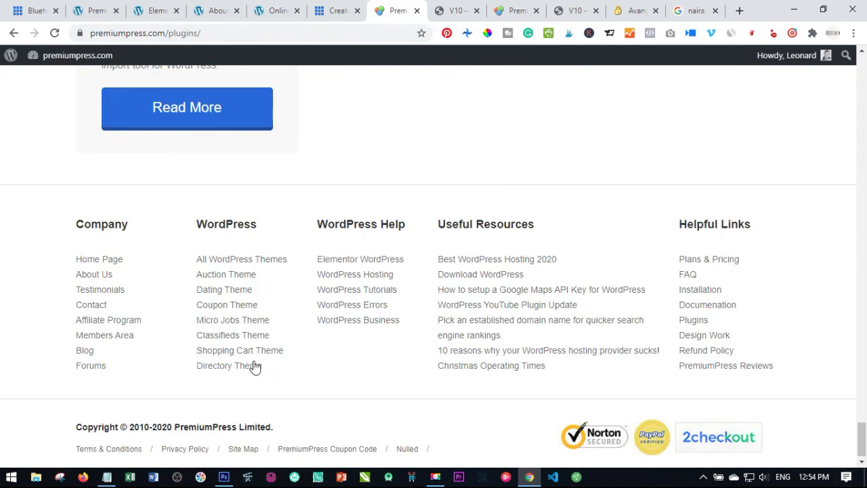